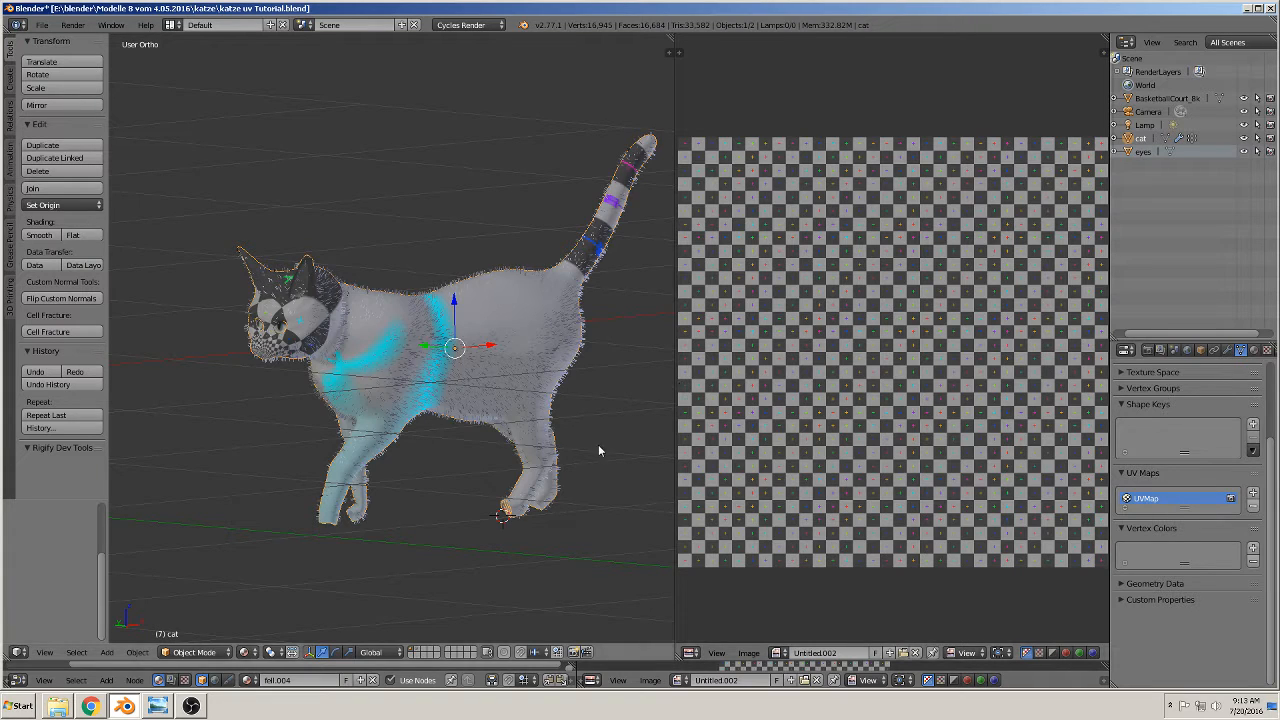
- Examine the cat's checker texture and its UV layout with the whole mesh selected in Edit Mode
{"action": "scroll", "coordinate": [503, 485], "scroll_direction": "up", "scroll_amount": 2}
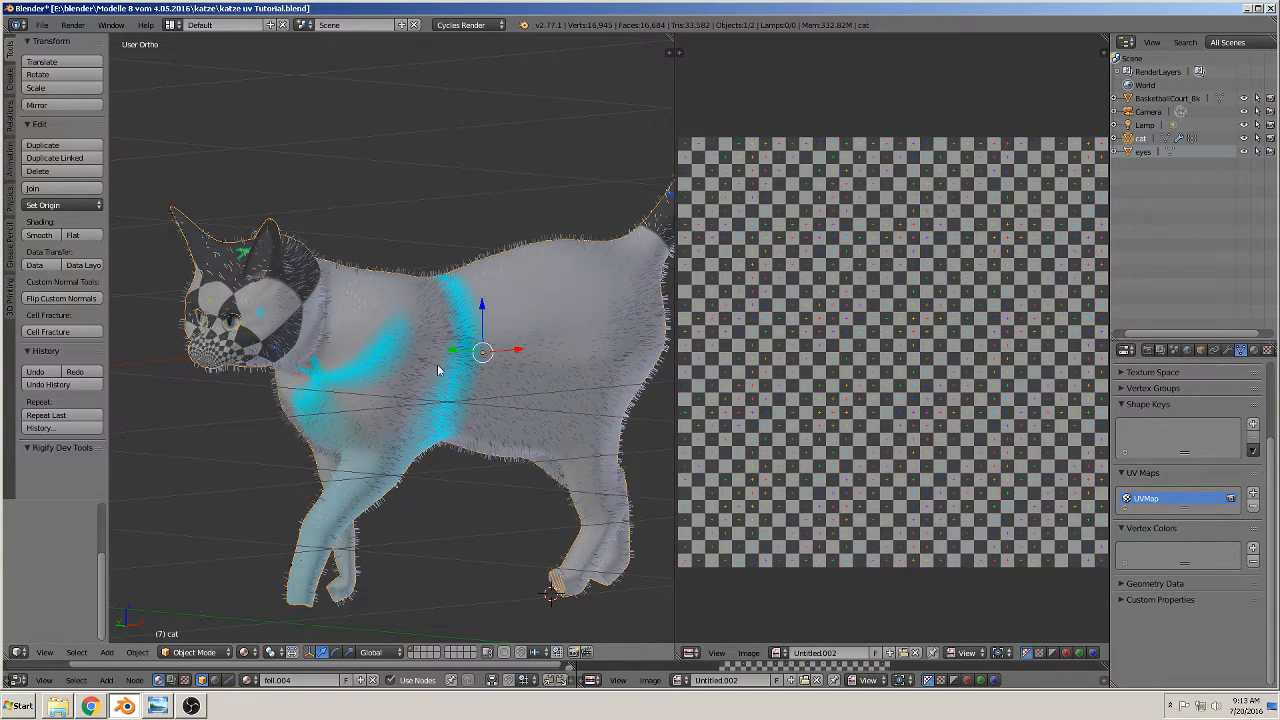
{"action": "key", "text": "Tab"}
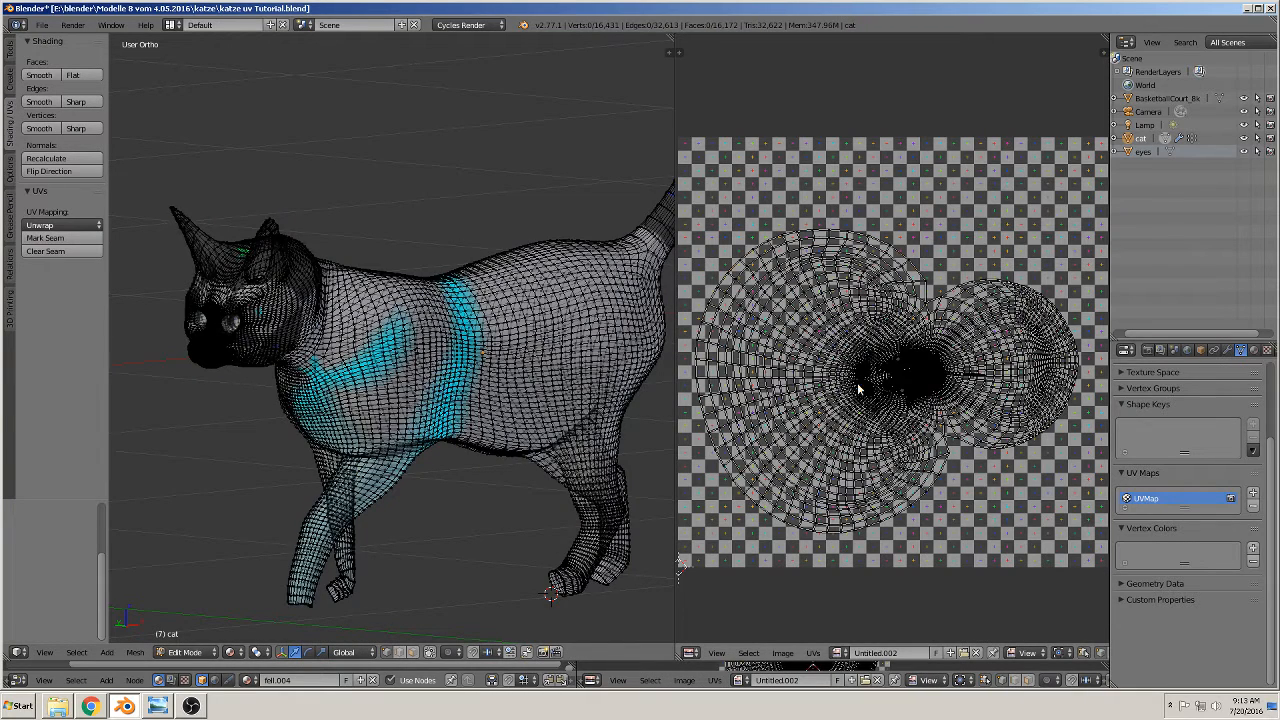
{"action": "key", "text": "a"}
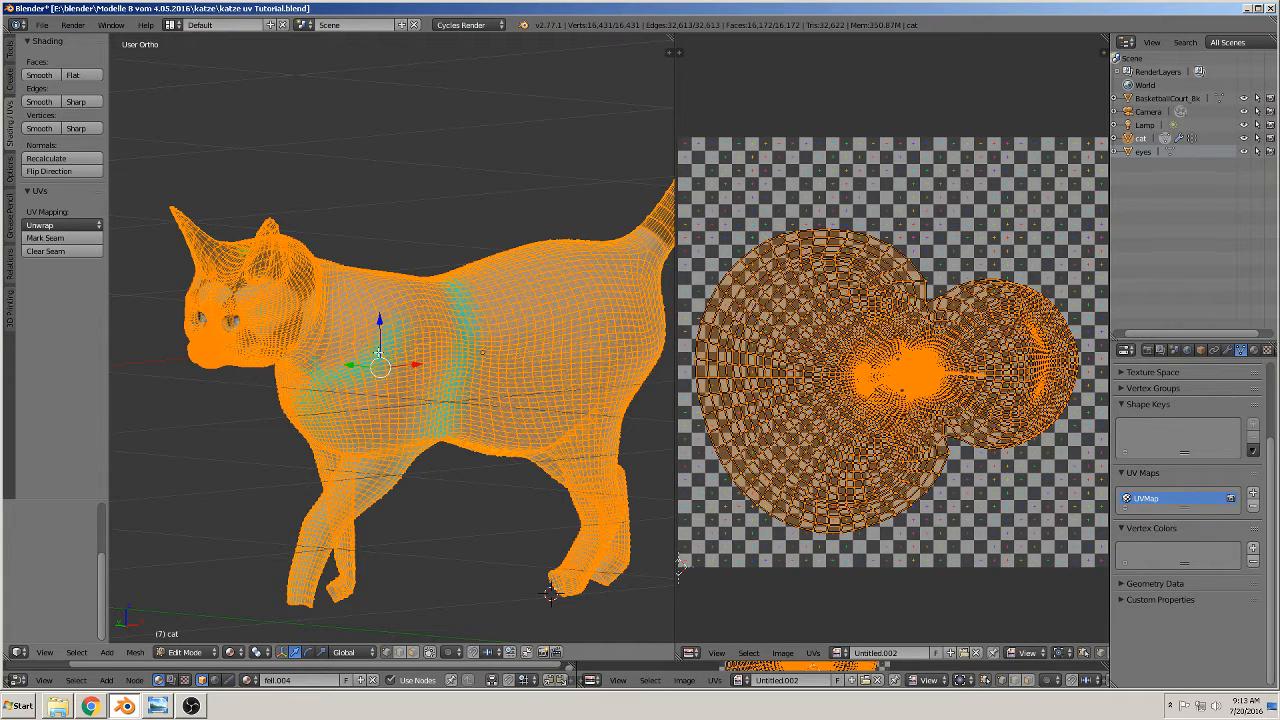
{"action": "scroll", "coordinate": [465, 403], "scroll_direction": "down", "scroll_amount": 2}
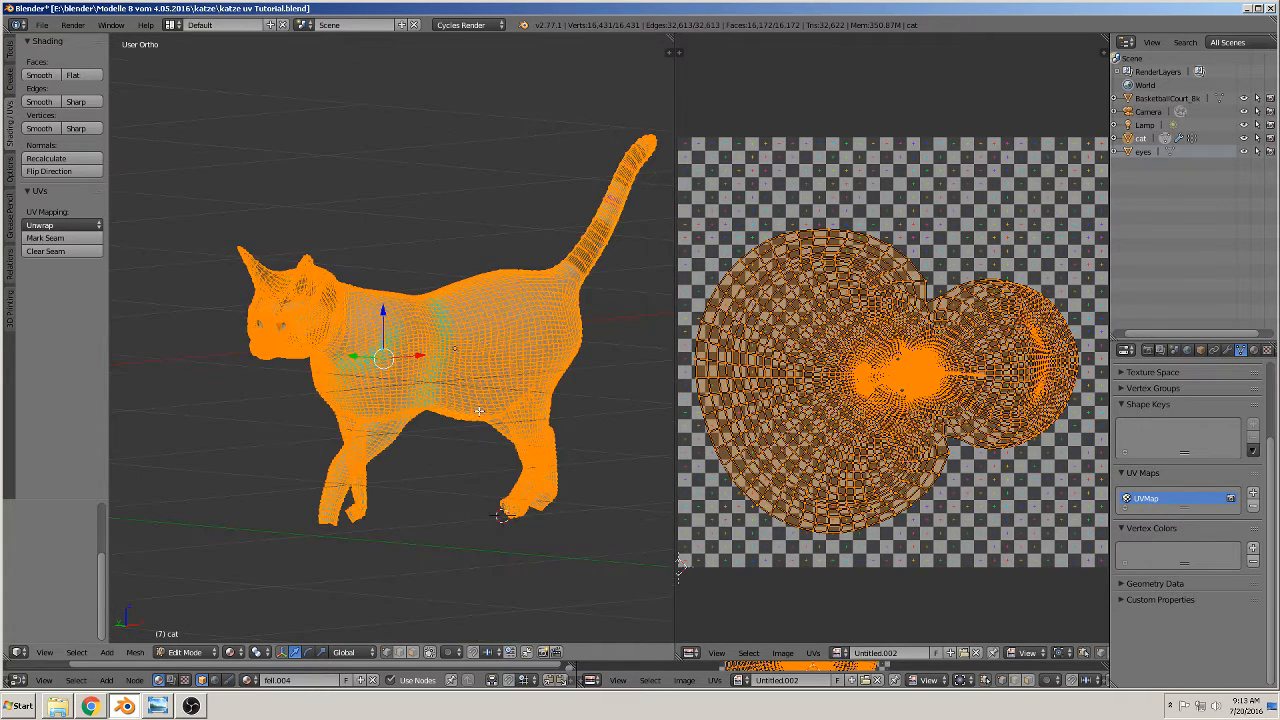
{"action": "key", "text": "Tab"}
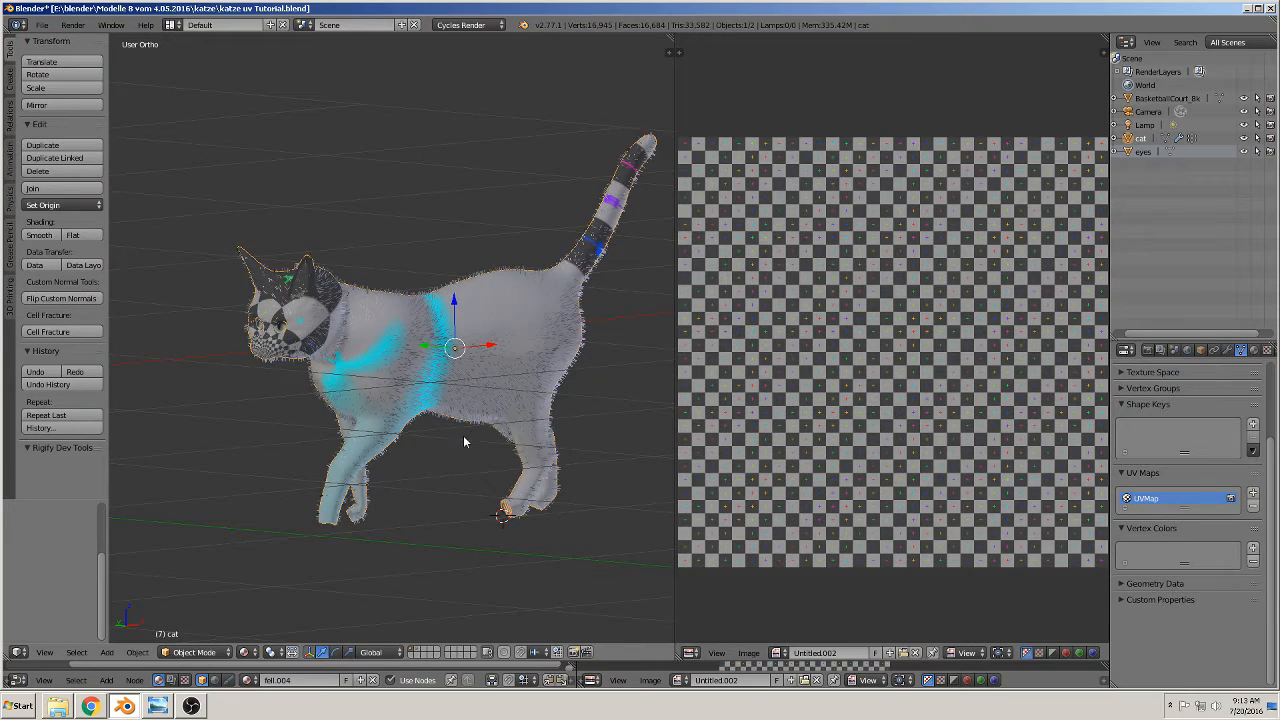
{"action": "scroll", "coordinate": [462, 428], "scroll_direction": "up", "scroll_amount": 3}
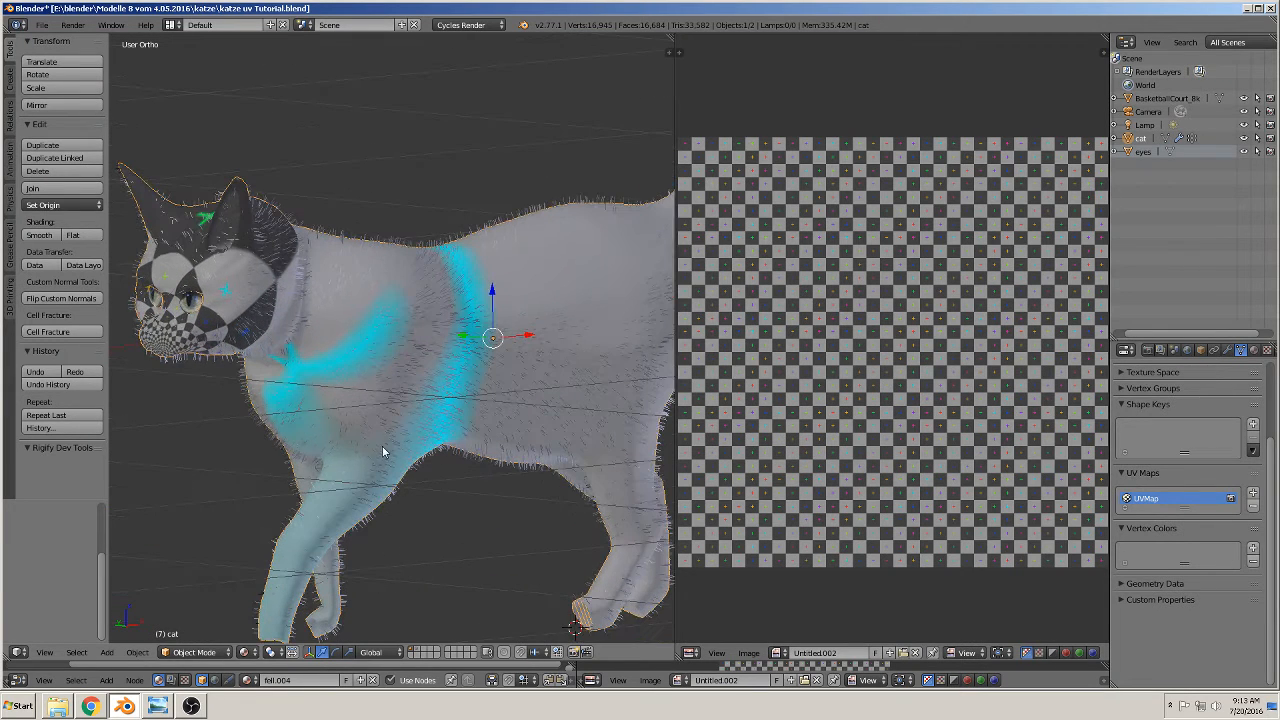
{"action": "scroll", "coordinate": [400, 468], "scroll_direction": "down", "scroll_amount": 2}
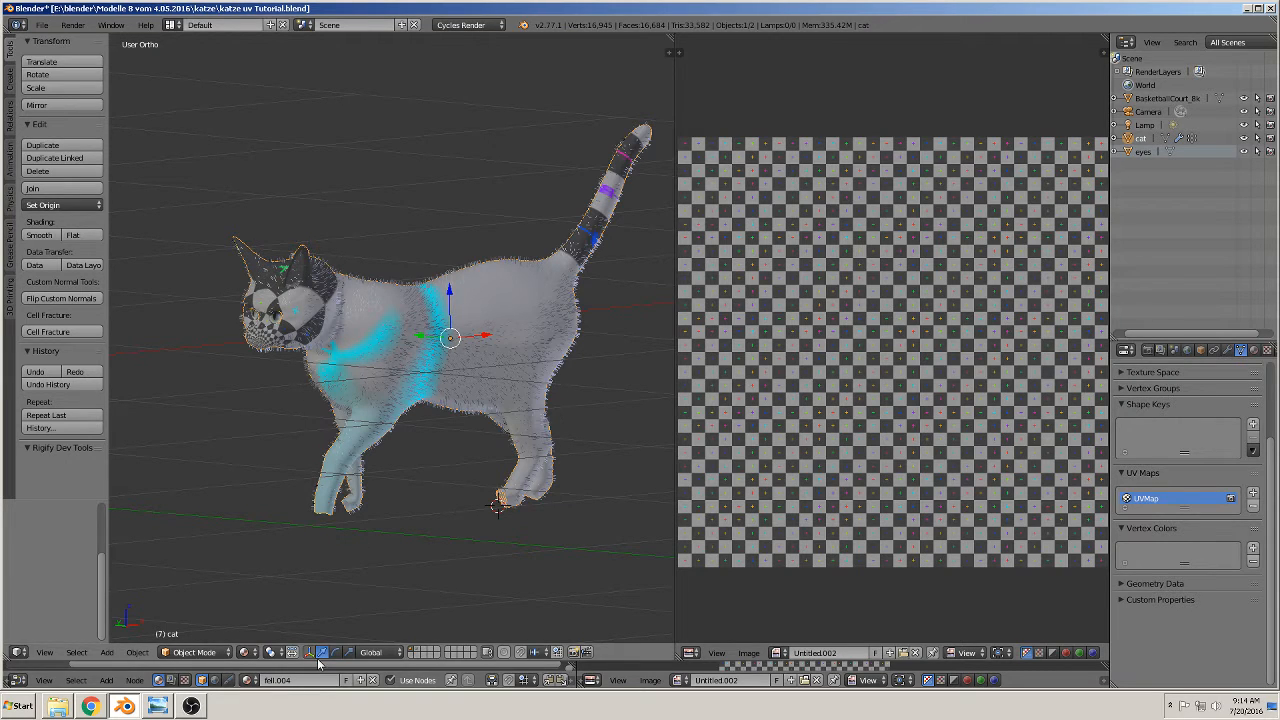
- Enlarge the node editor and load BasketballCourt_8k.jpg from the hdri folder into the cat material's image texture node
{"action": "left_click_drag", "start_coordinate": [318, 667], "coordinate": [360, 397]}
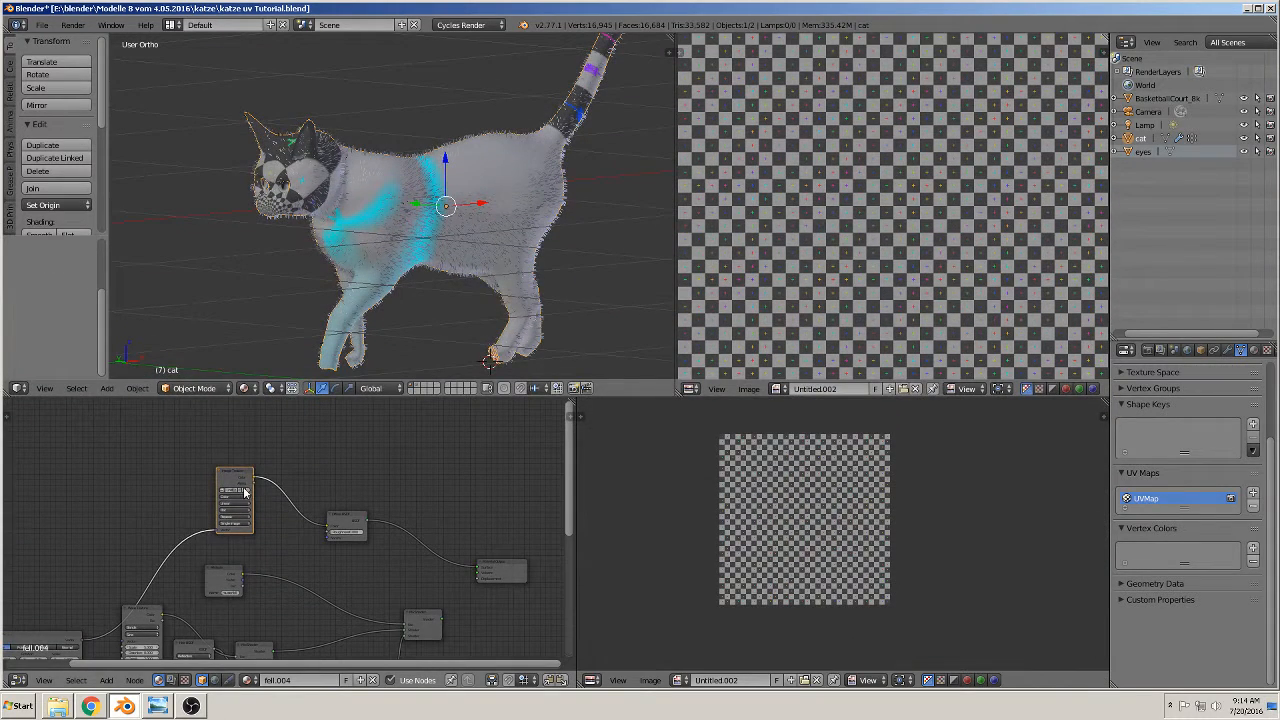
{"action": "left_click", "coordinate": [243, 491]}
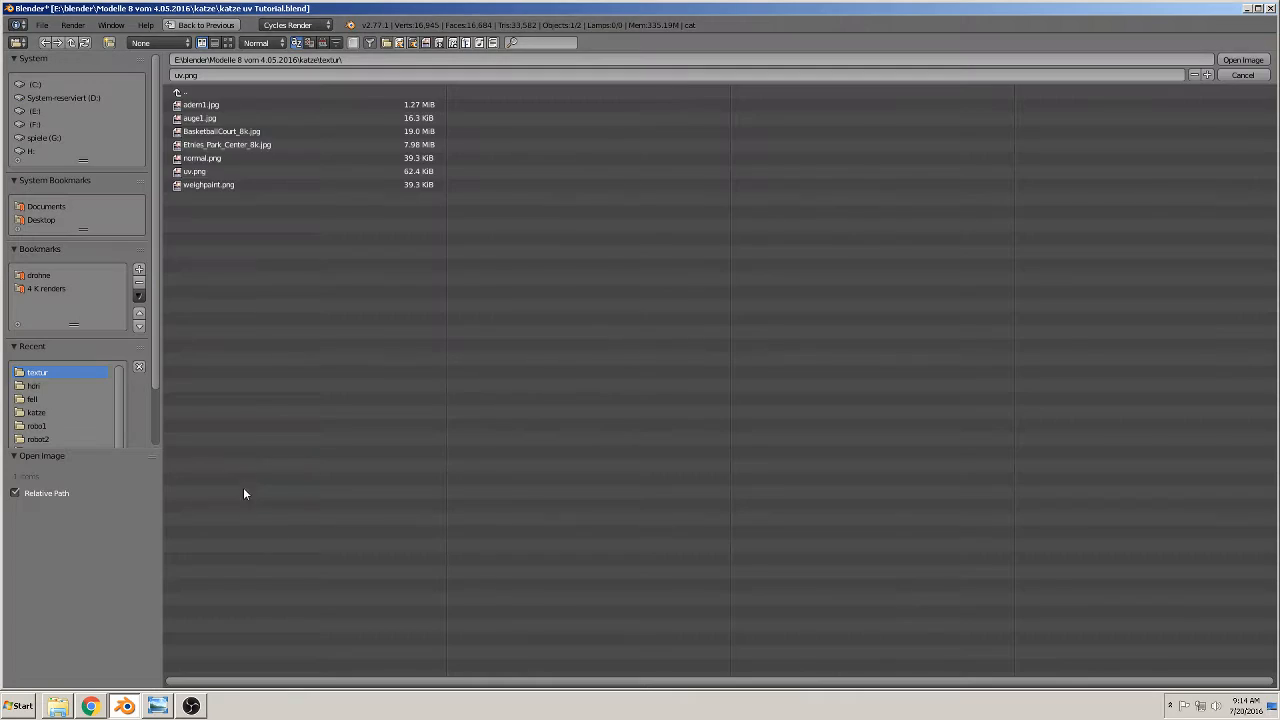
{"action": "left_click", "coordinate": [54, 385]}
{"action": "left_click", "coordinate": [228, 42]}
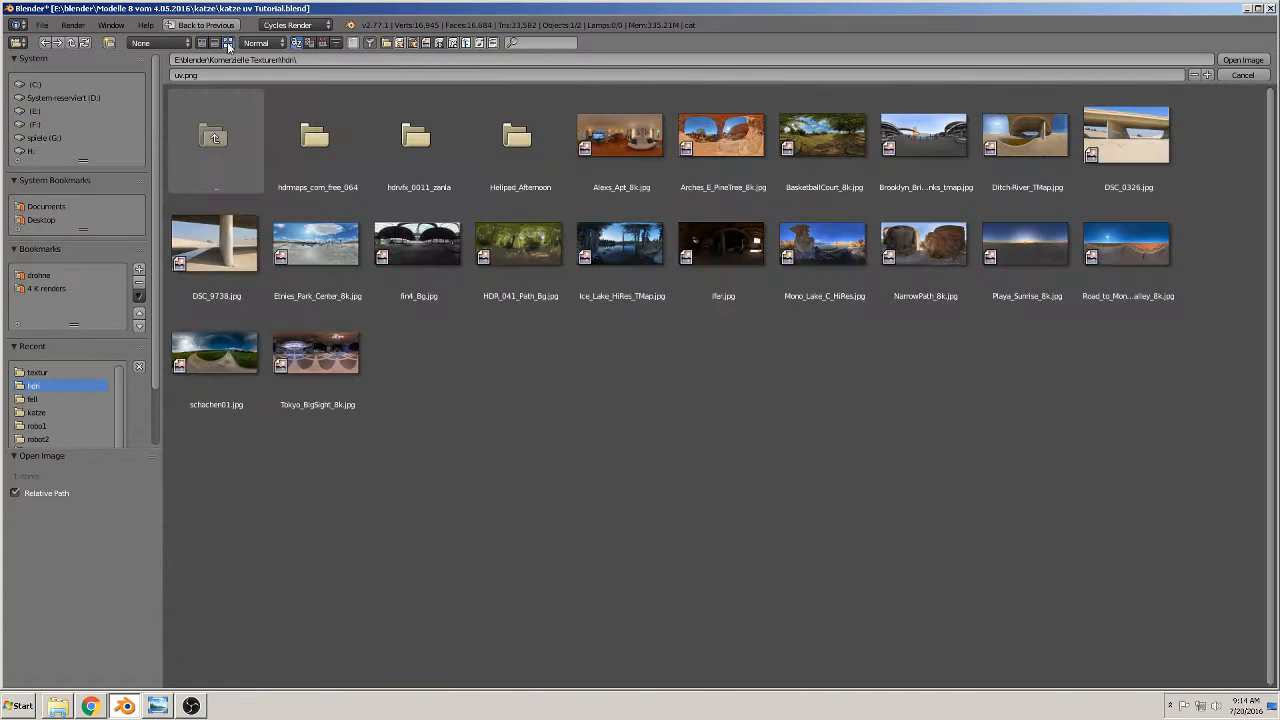
{"action": "left_click", "coordinate": [836, 145]}
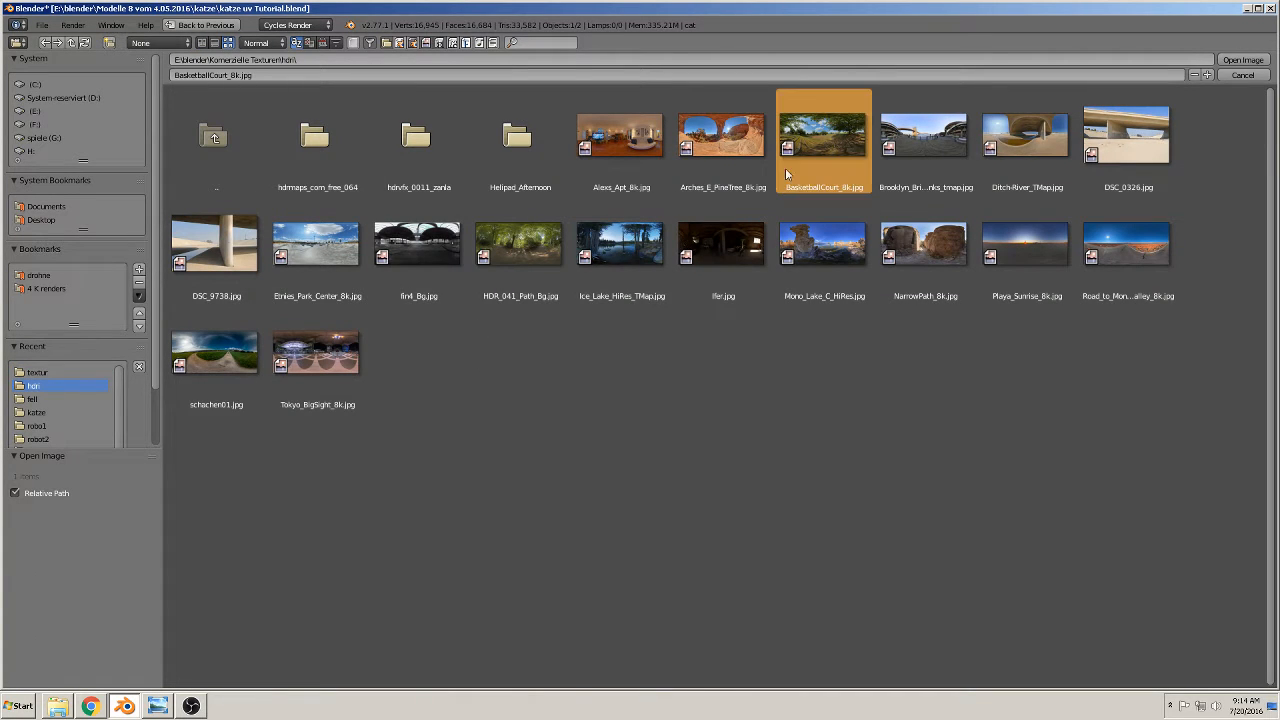
{"action": "key", "text": "Return"}
{"action": "scroll", "coordinate": [500, 274], "scroll_direction": "up", "scroll_amount": 3}
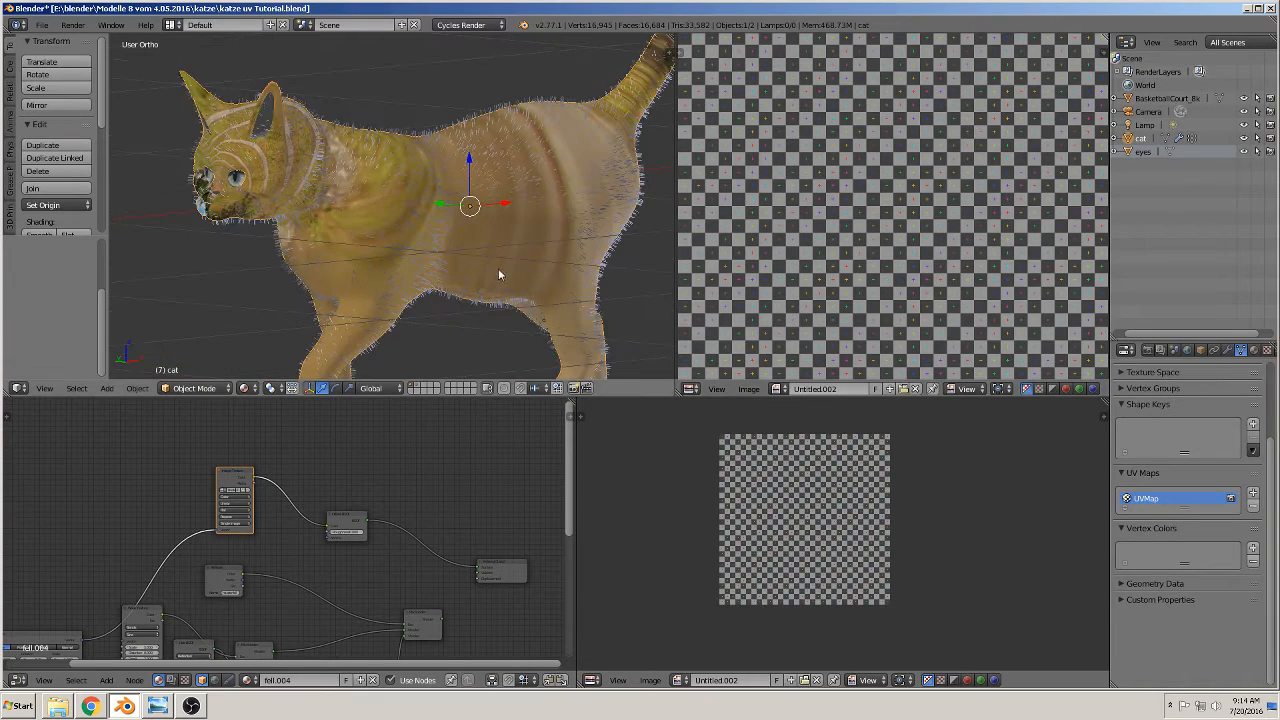
{"action": "scroll", "coordinate": [422, 271], "scroll_direction": "up", "scroll_amount": 5}
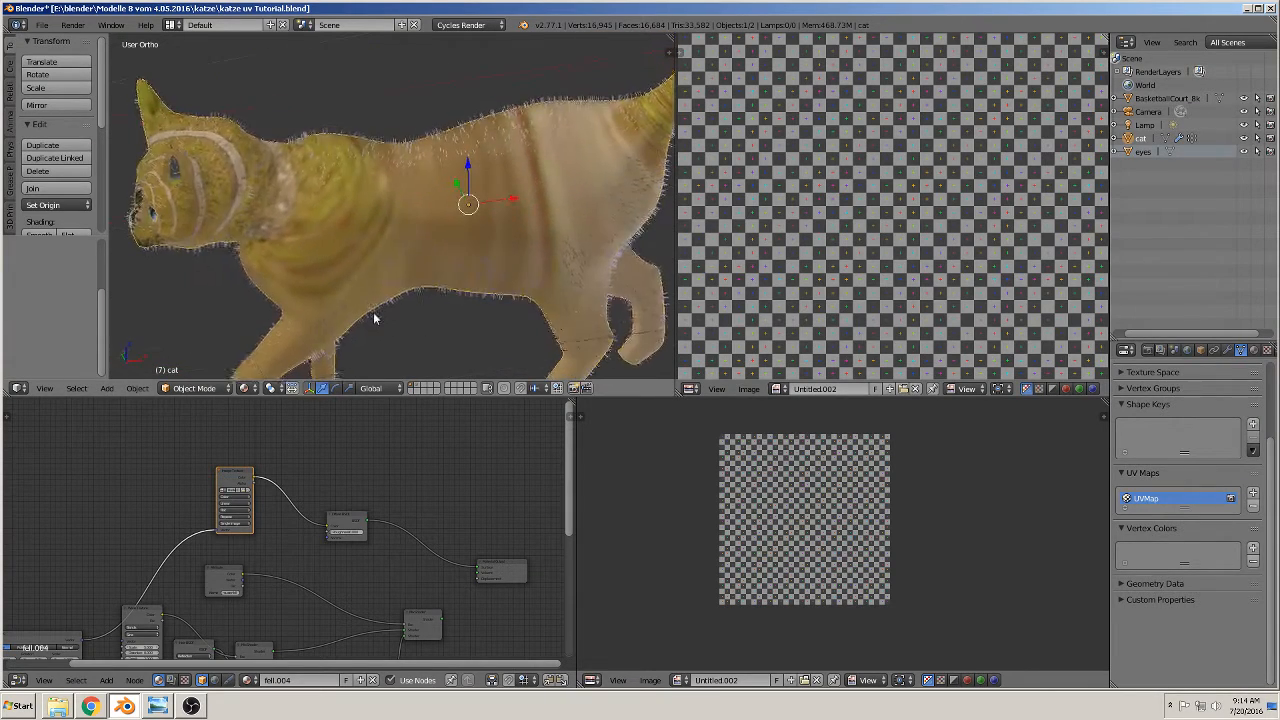
{"action": "scroll", "coordinate": [383, 290], "scroll_direction": "down", "scroll_amount": 3}
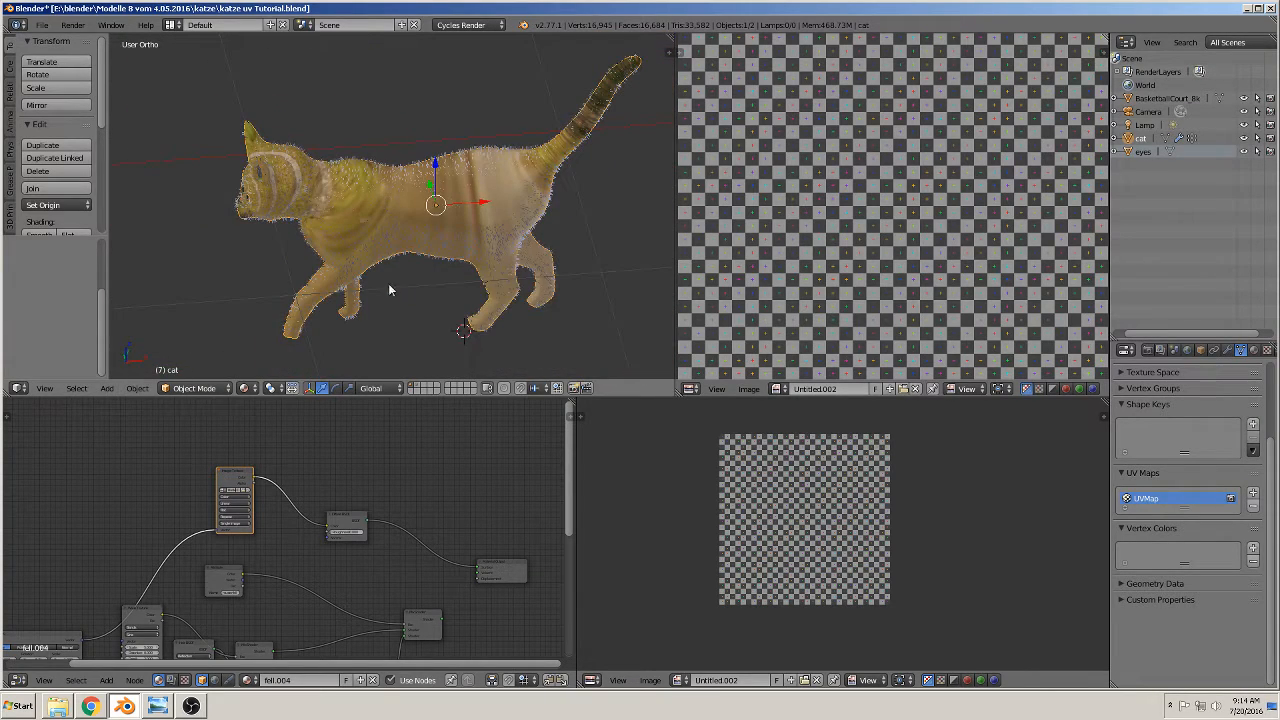
- Display BasketballCourt_8k.jpg in the UV editor and examine the cat's UV layout over it in Edit Mode
{"action": "left_click", "coordinate": [779, 388]}
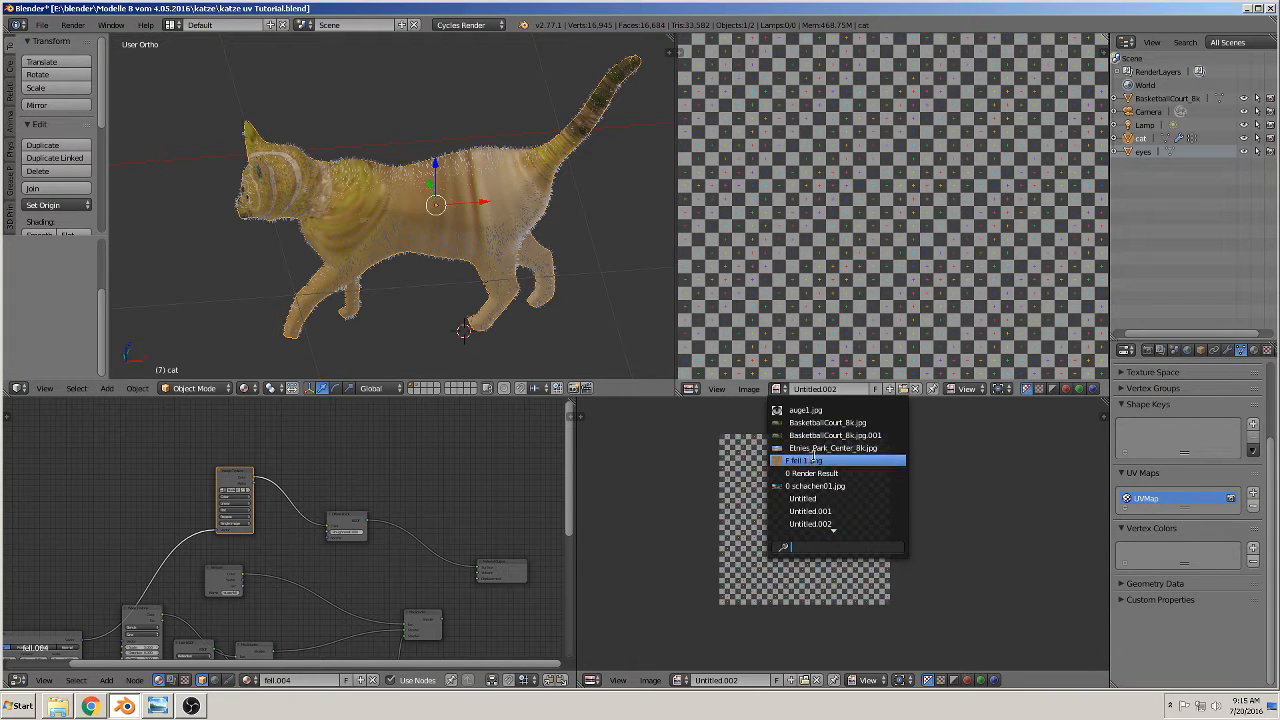
{"action": "left_click", "coordinate": [806, 422]}
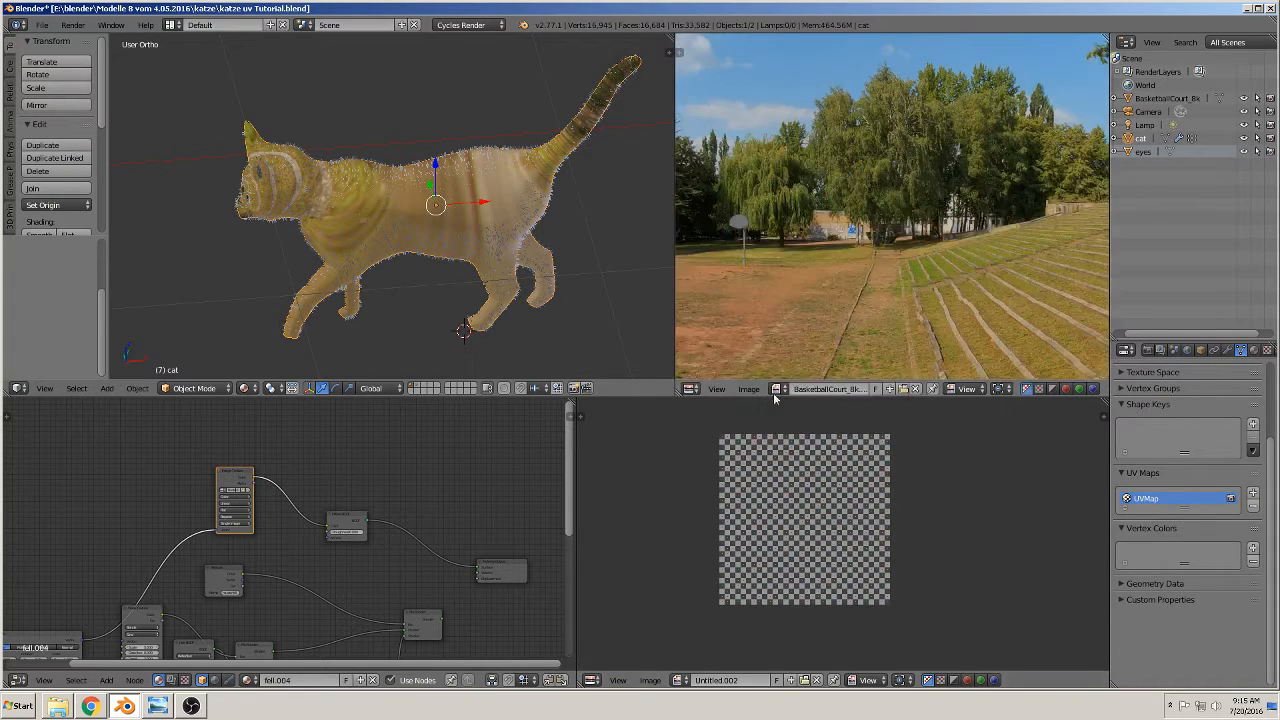
{"action": "scroll", "coordinate": [749, 333], "scroll_direction": "down", "scroll_amount": 2}
{"action": "key", "text": "Tab"}
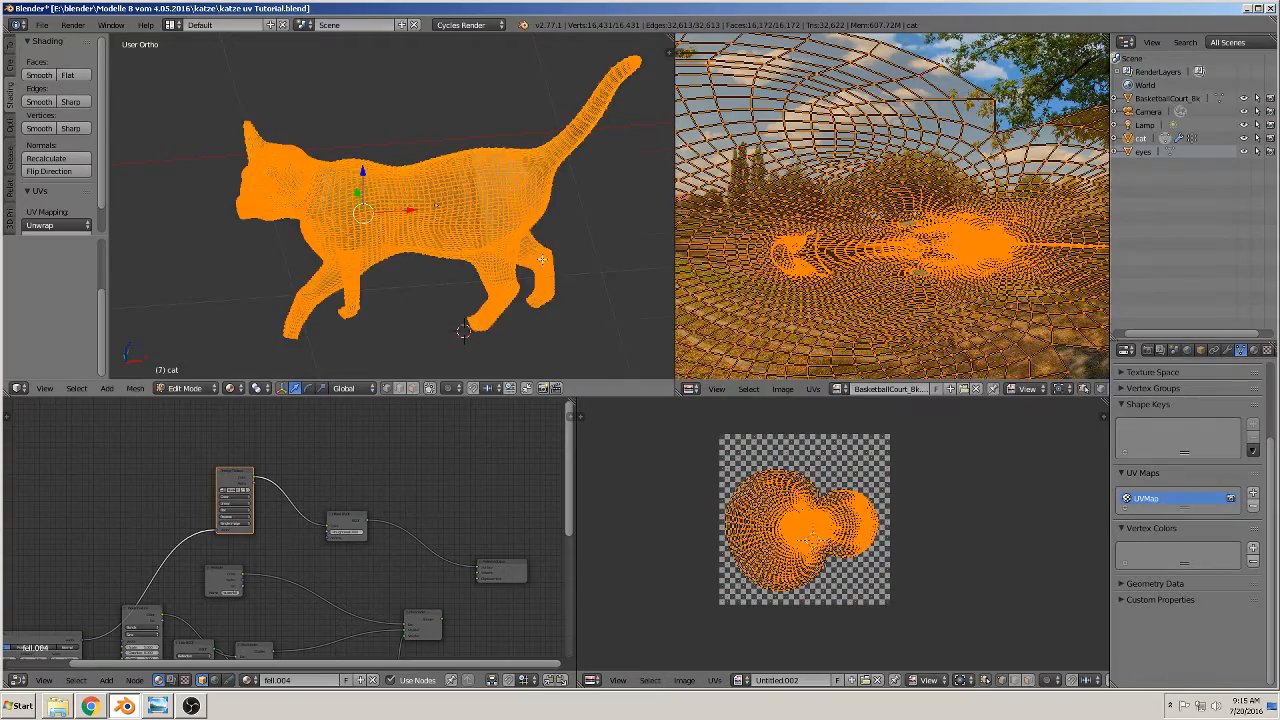
{"action": "scroll", "coordinate": [536, 255], "scroll_direction": "down", "scroll_amount": 2}
{"action": "scroll", "coordinate": [837, 282], "scroll_direction": "up", "scroll_amount": 3}
{"action": "middle_click_drag", "start_coordinate": [541, 239], "coordinate": [590, 262]}
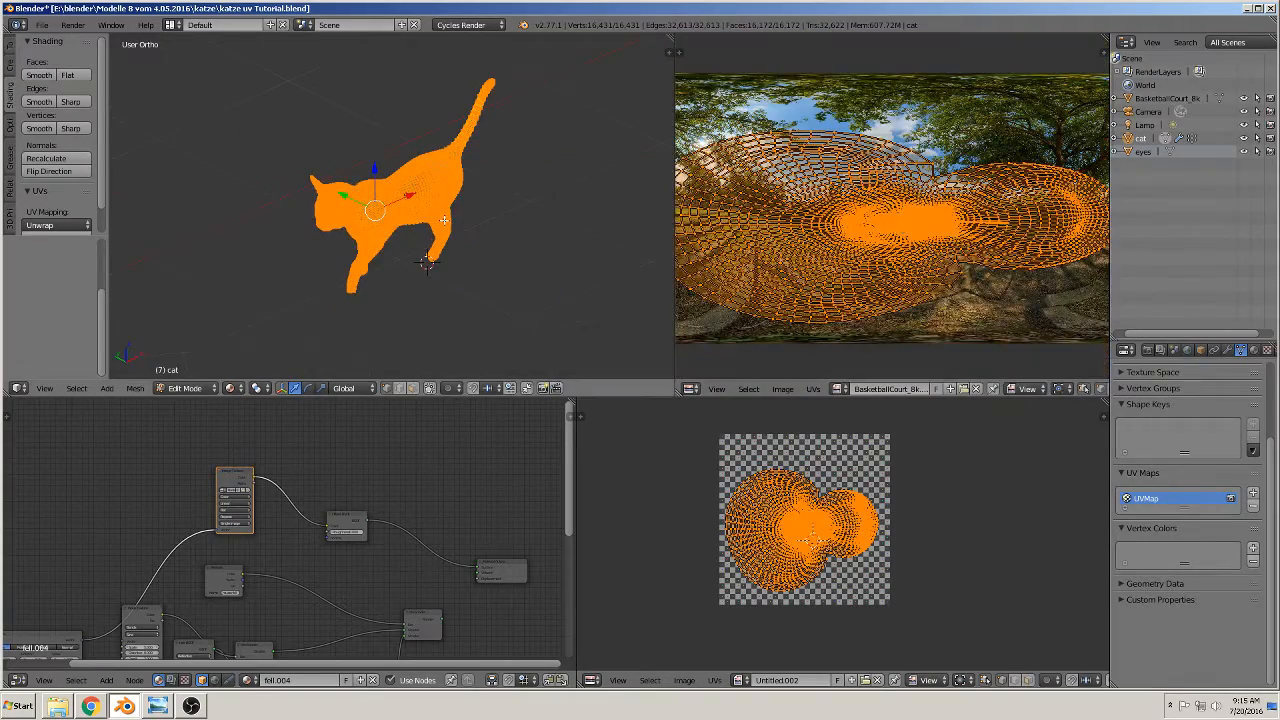
{"action": "scroll", "coordinate": [866, 272], "scroll_direction": "up", "scroll_amount": 2}
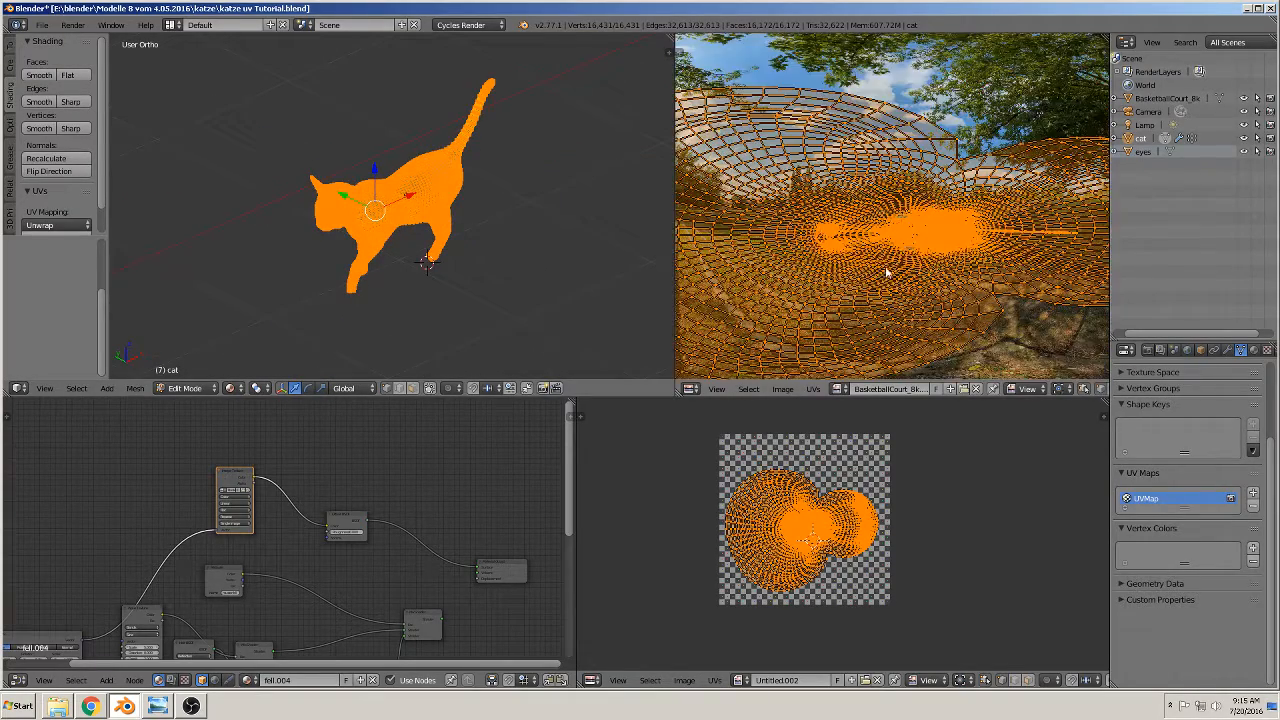
{"action": "scroll", "coordinate": [887, 271], "scroll_direction": "down", "scroll_amount": 2}
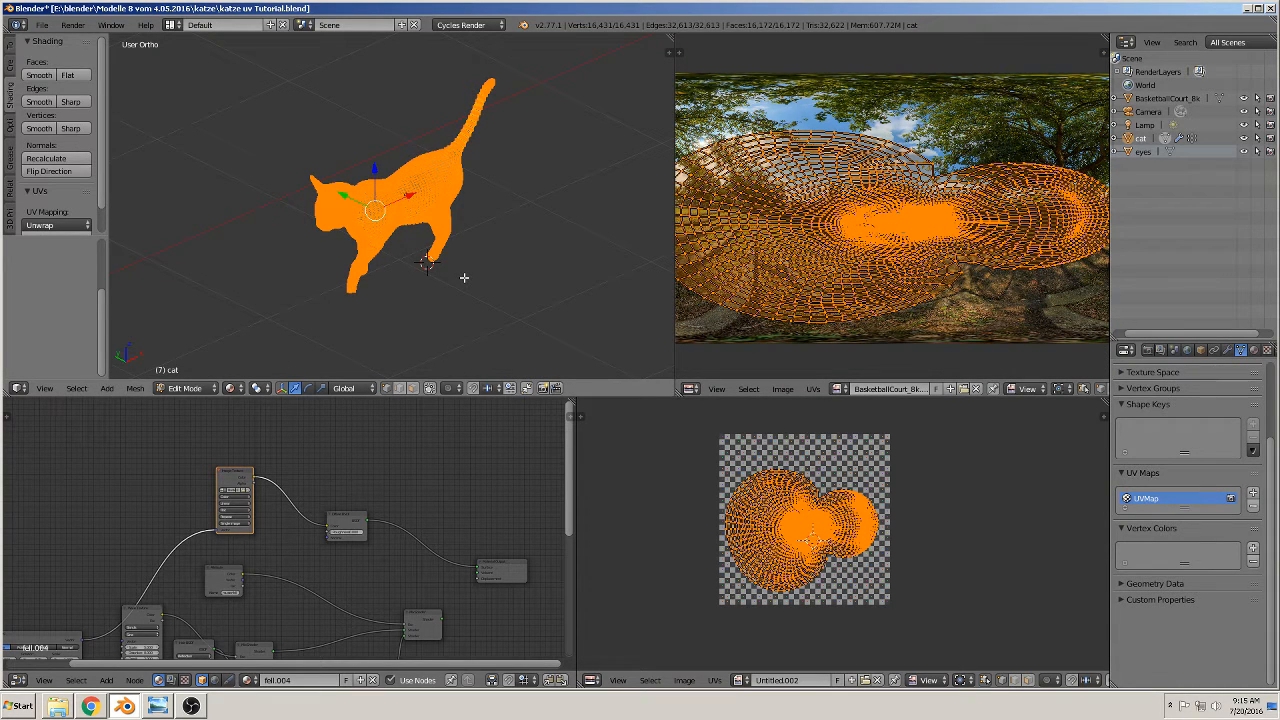
- Return to Object Mode and examine how the photo texture maps onto the cat's body and face
{"action": "key", "text": "Tab"}
{"action": "scroll", "coordinate": [458, 277], "scroll_direction": "up", "scroll_amount": 6}
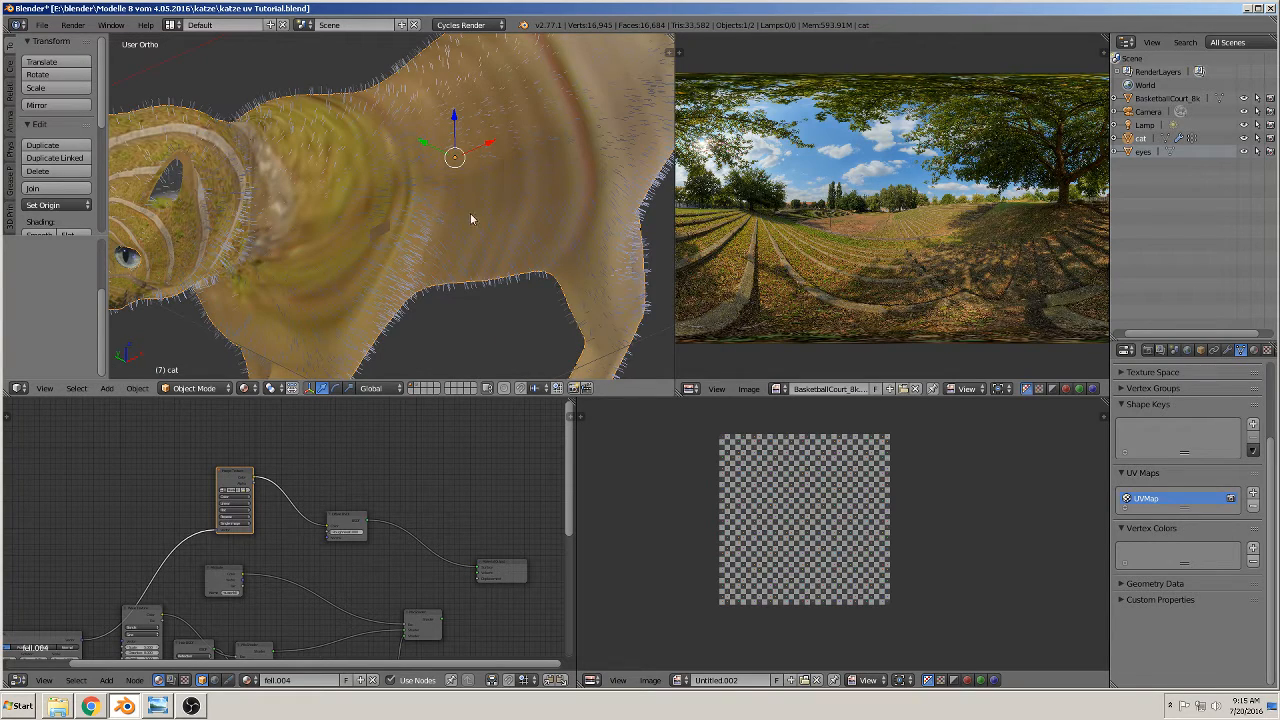
{"action": "scroll", "coordinate": [420, 132], "scroll_direction": "down", "scroll_amount": 8}
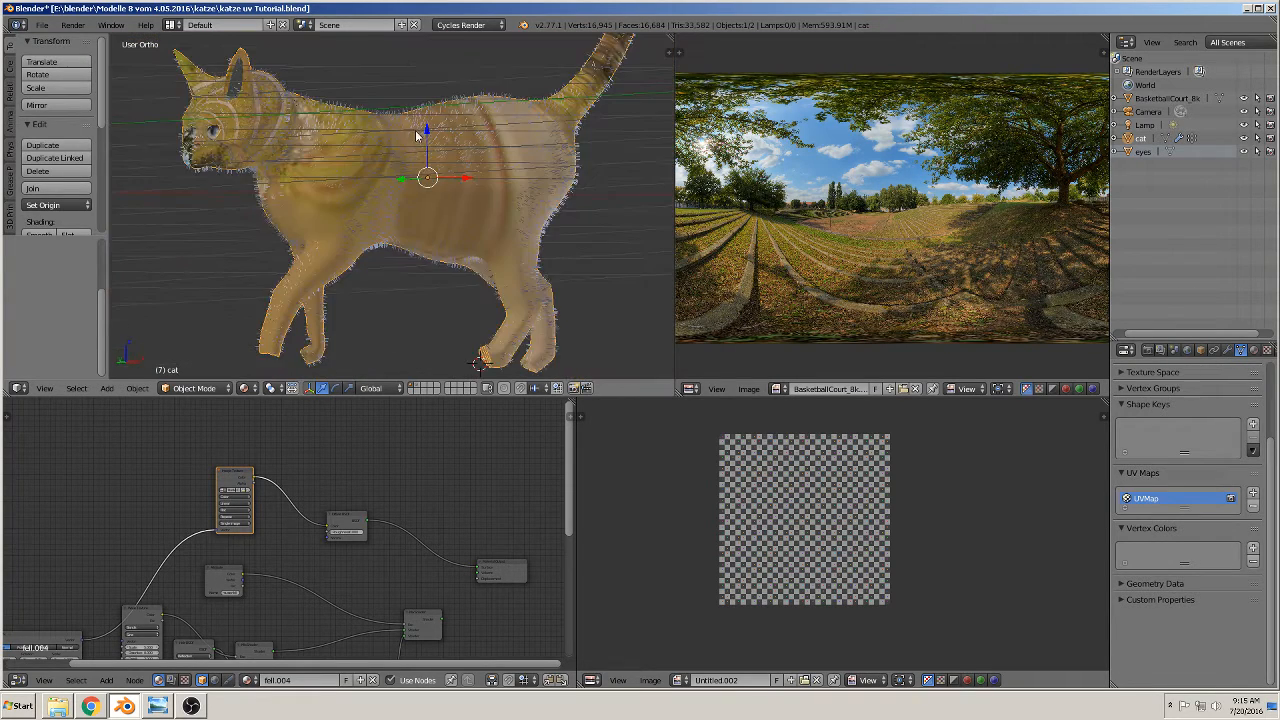
{"action": "middle_click_drag", "start_coordinate": [422, 180], "coordinate": [491, 215]}
{"action": "scroll", "coordinate": [491, 215], "scroll_direction": "up", "scroll_amount": 8}
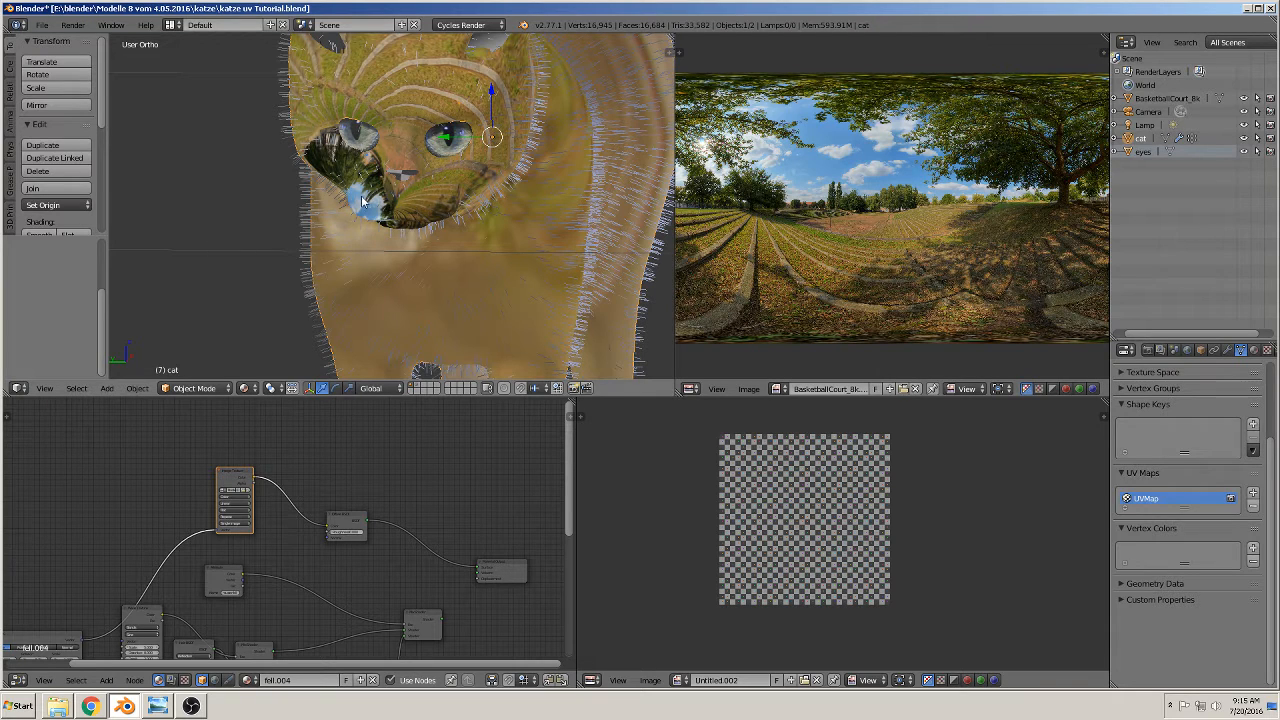
{"action": "scroll", "coordinate": [355, 173], "scroll_direction": "down", "scroll_amount": 7}
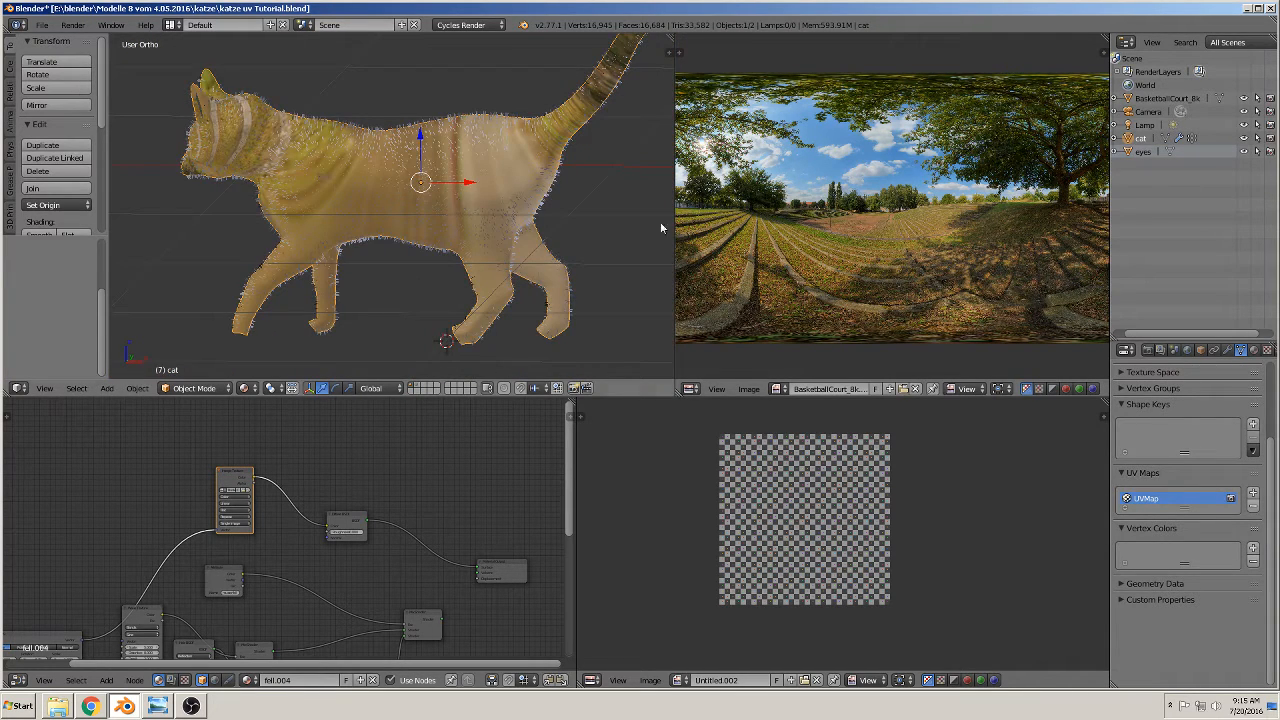
- Load uv.png from the textur folder into the cat material's image texture node
{"action": "left_click", "coordinate": [246, 490]}
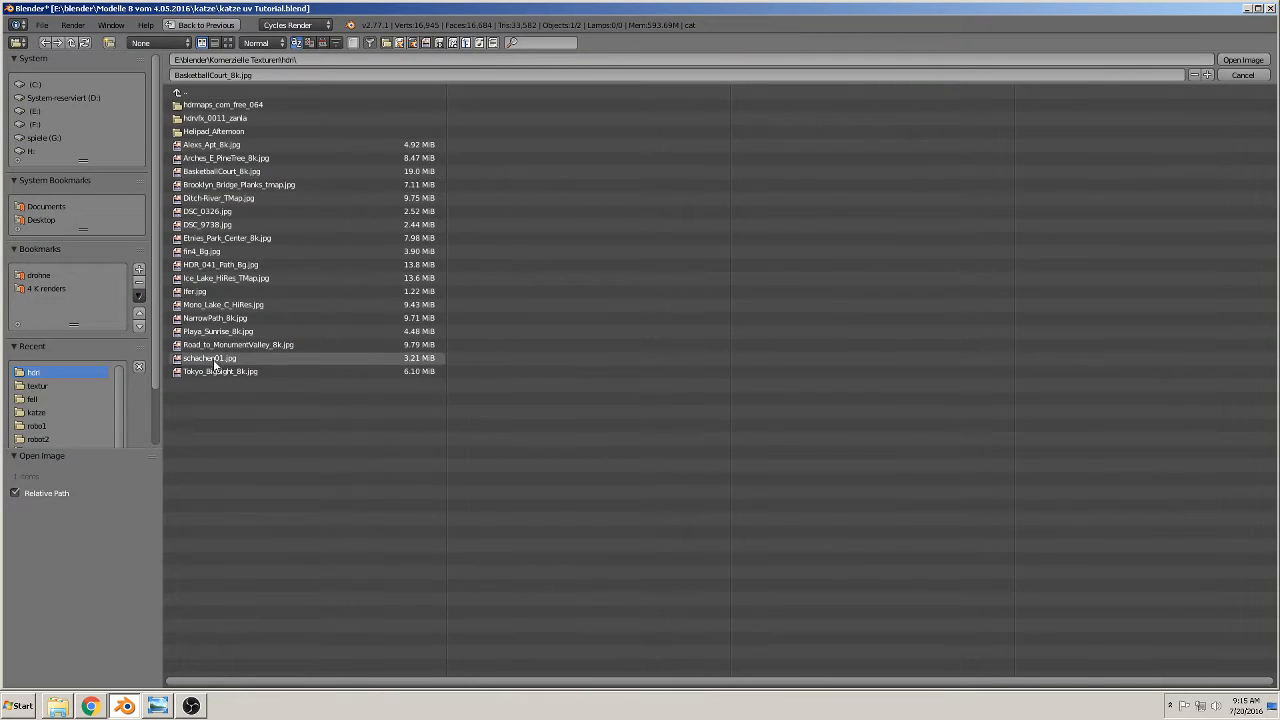
{"action": "left_click", "coordinate": [48, 388]}
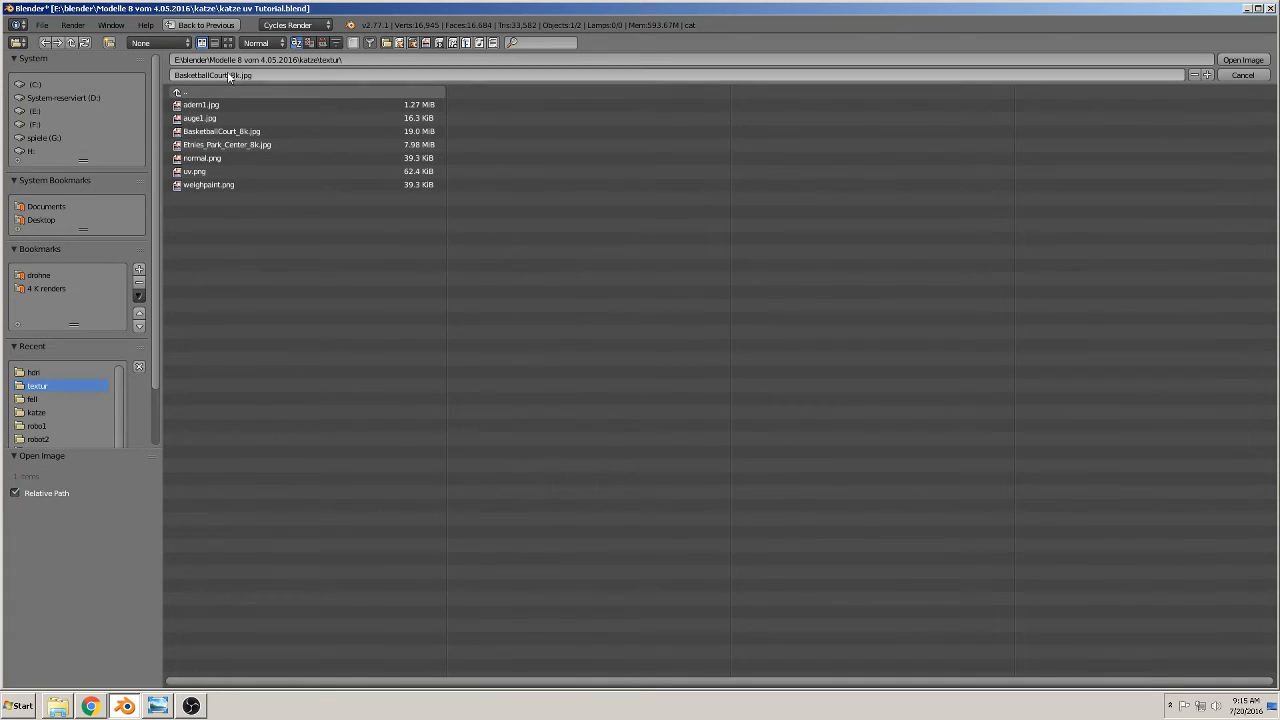
{"action": "left_click", "coordinate": [195, 173]}
{"action": "double_click", "coordinate": [196, 173]}
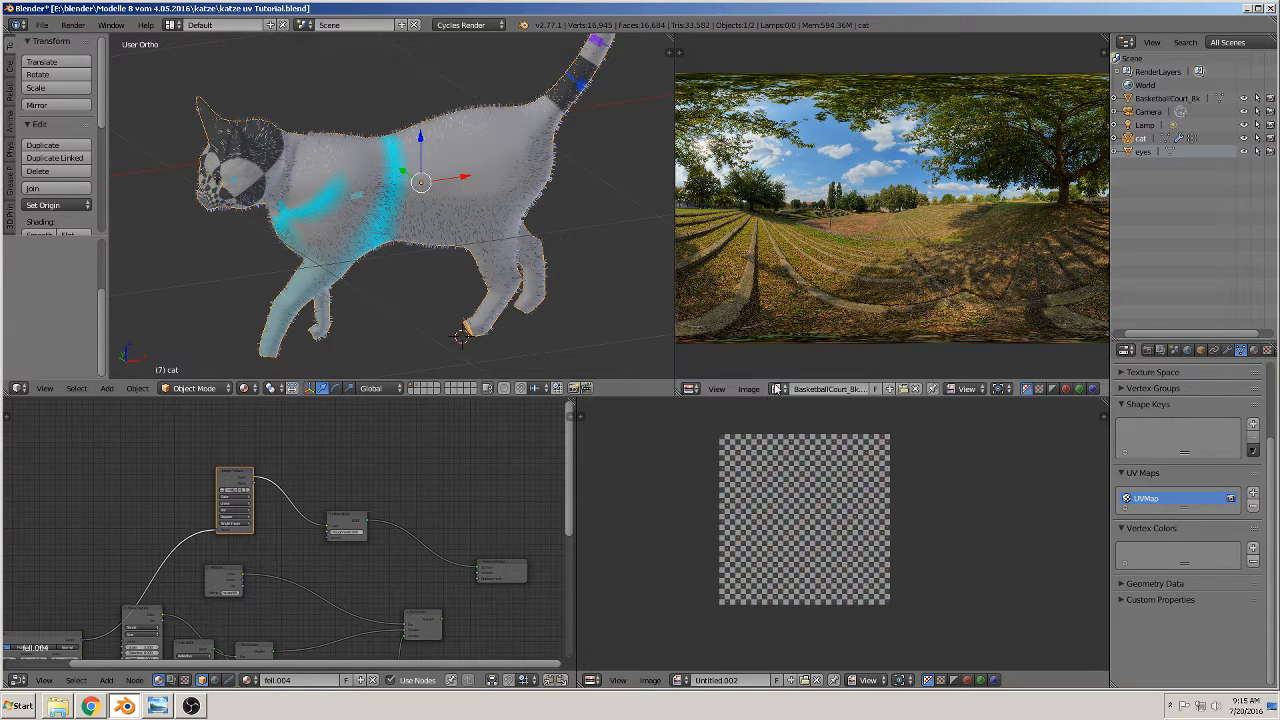
- Display the uv image in the UV editor and fit it to a comfortable size
{"action": "left_click", "coordinate": [777, 388]}
{"action": "scroll", "coordinate": [820, 510], "scroll_direction": "down", "scroll_amount": 2}
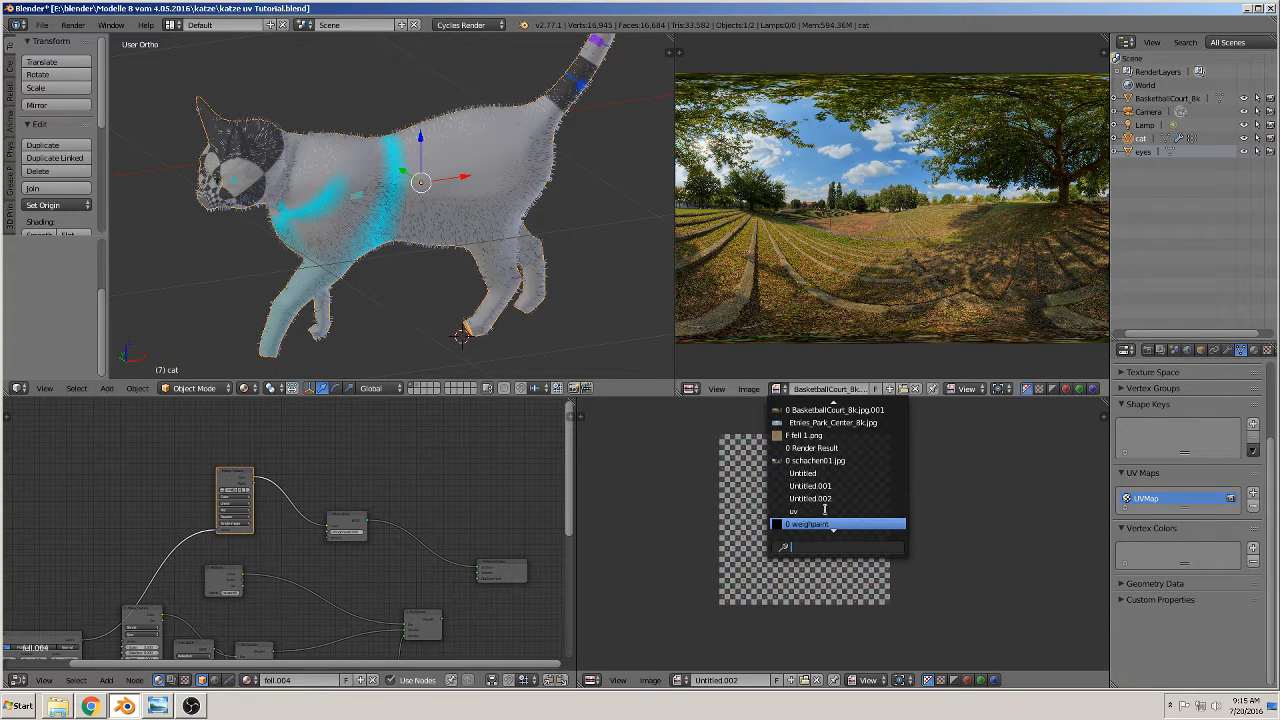
{"action": "left_click", "coordinate": [822, 510]}
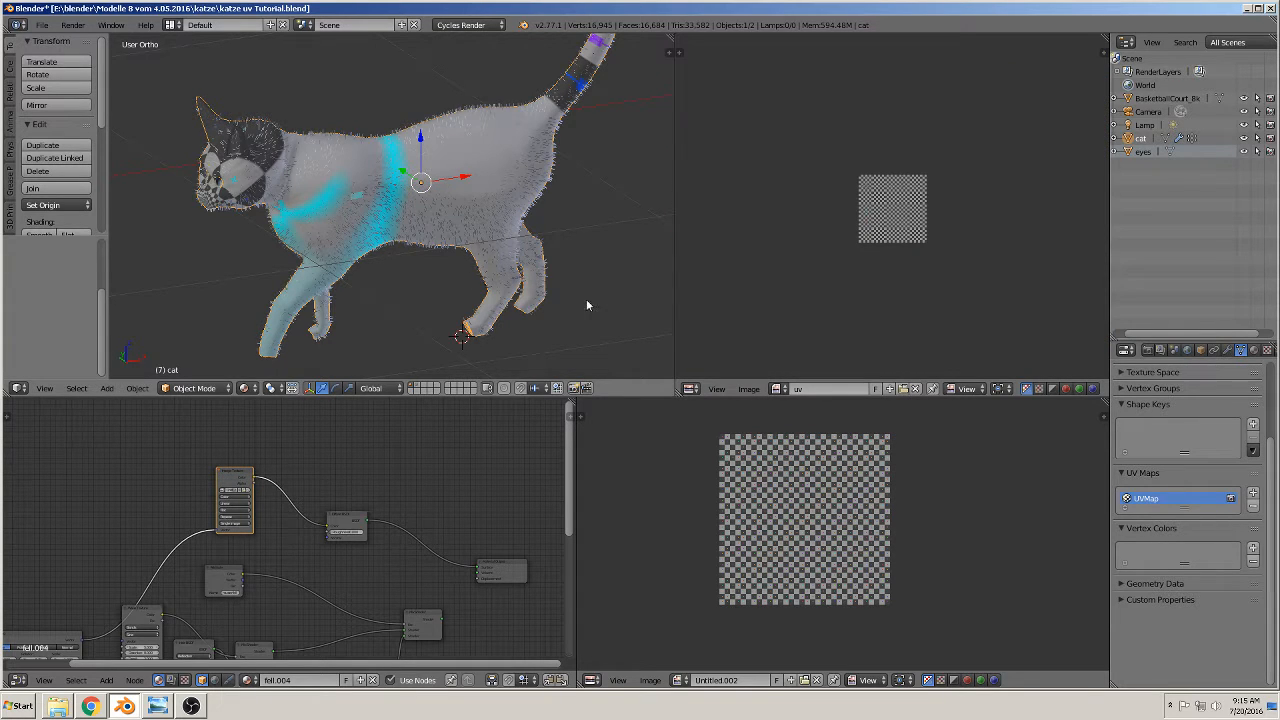
{"action": "scroll", "coordinate": [582, 294], "scroll_direction": "up", "scroll_amount": 4}
{"action": "scroll", "coordinate": [600, 305], "scroll_direction": "down", "scroll_amount": 3}
{"action": "scroll", "coordinate": [920, 272], "scroll_direction": "up", "scroll_amount": 6}
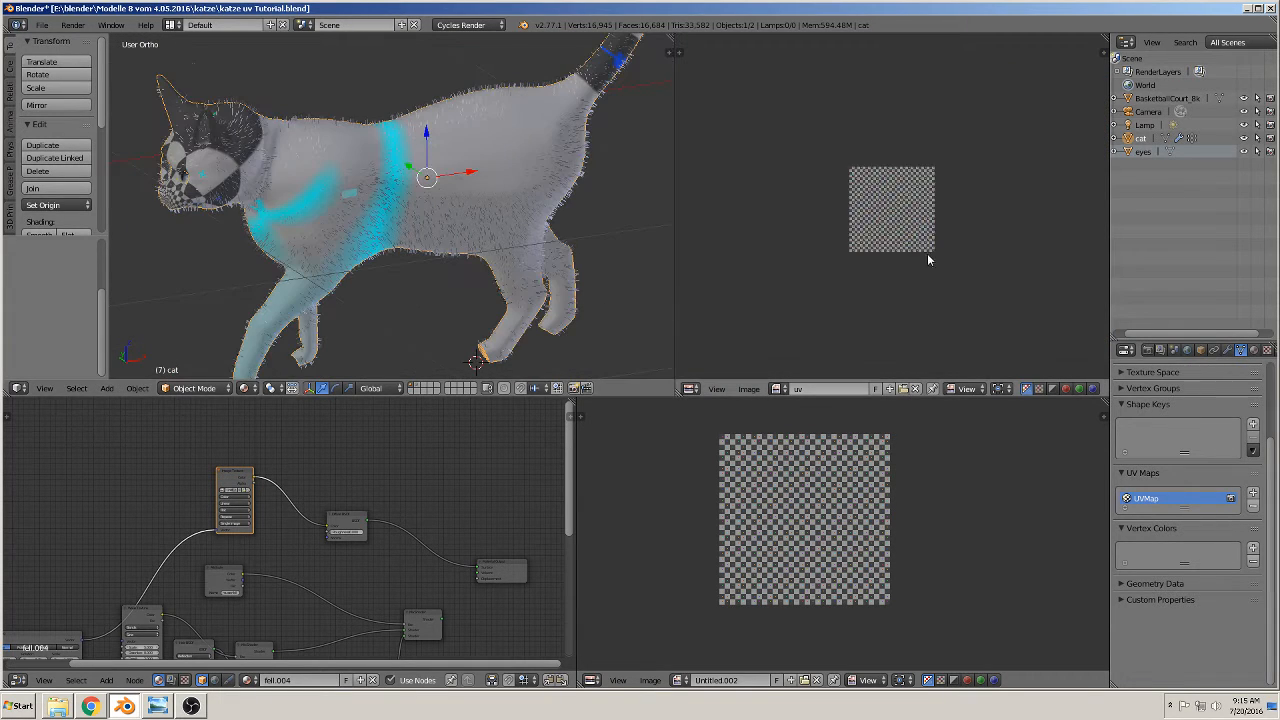
- Switch the cat to Edit Mode and collapse the node editor row to enlarge the 3D view and UV editor
{"action": "key", "text": "Tab"}
{"action": "scroll", "coordinate": [548, 260], "scroll_direction": "down", "scroll_amount": 3}
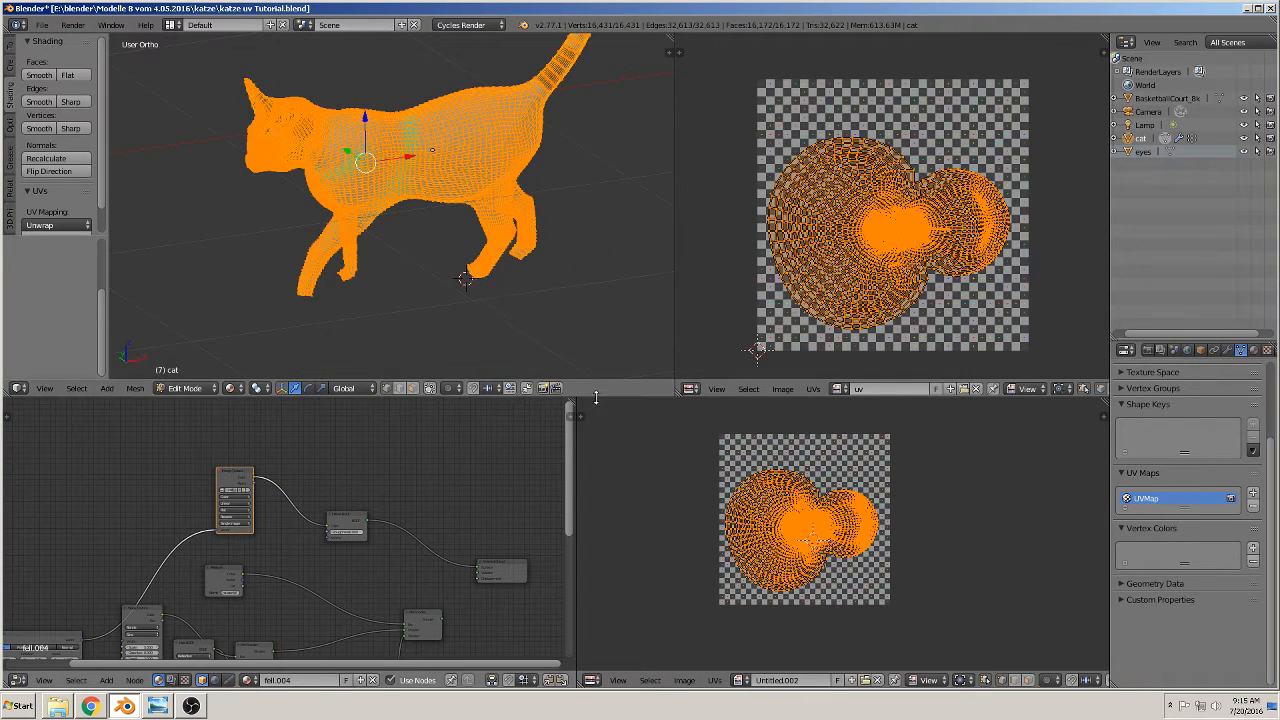
{"action": "left_click_drag", "start_coordinate": [595, 397], "coordinate": [565, 698]}
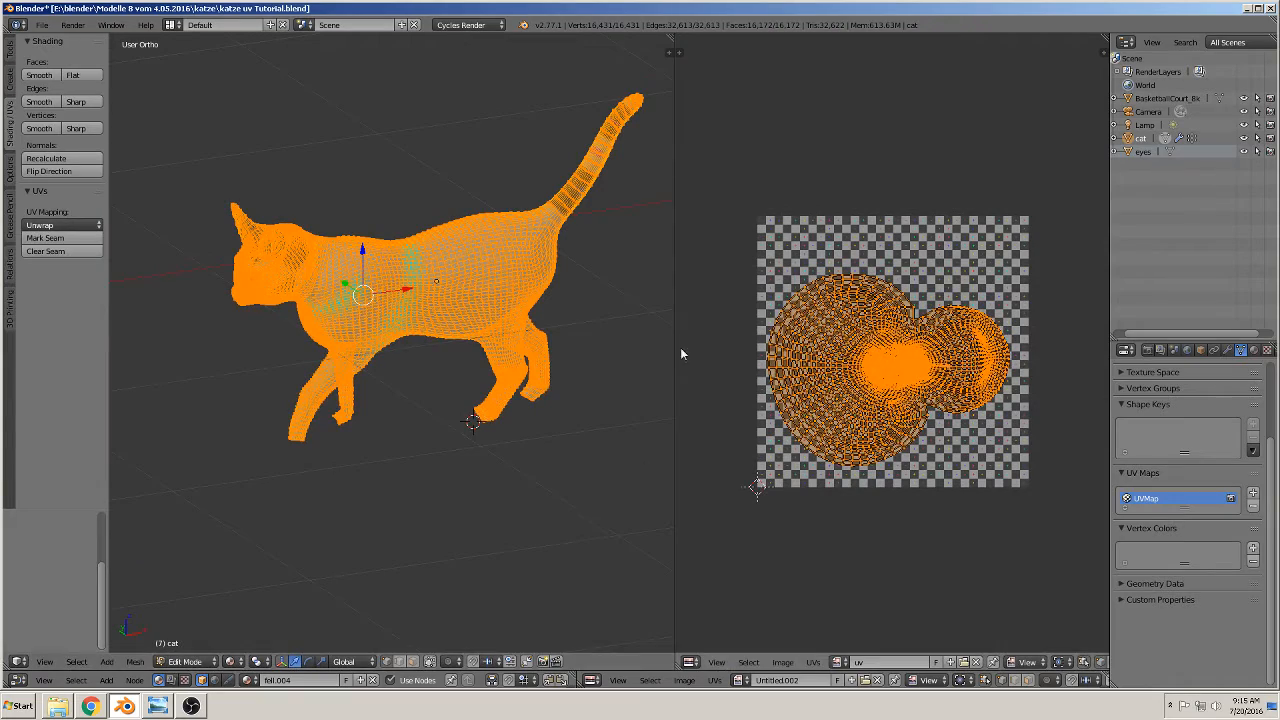
- Select the edge loop around the base of the cat's neck in edge select mode
{"action": "middle_click_drag", "start_coordinate": [450, 345], "coordinate": [505, 365]}
{"action": "scroll", "coordinate": [500, 364], "scroll_direction": "up", "scroll_amount": 5}
{"action": "middle_click_drag", "start_coordinate": [425, 335], "coordinate": [521, 424], "text": "shift"}
{"action": "scroll", "coordinate": [418, 379], "scroll_direction": "up", "scroll_amount": 4}
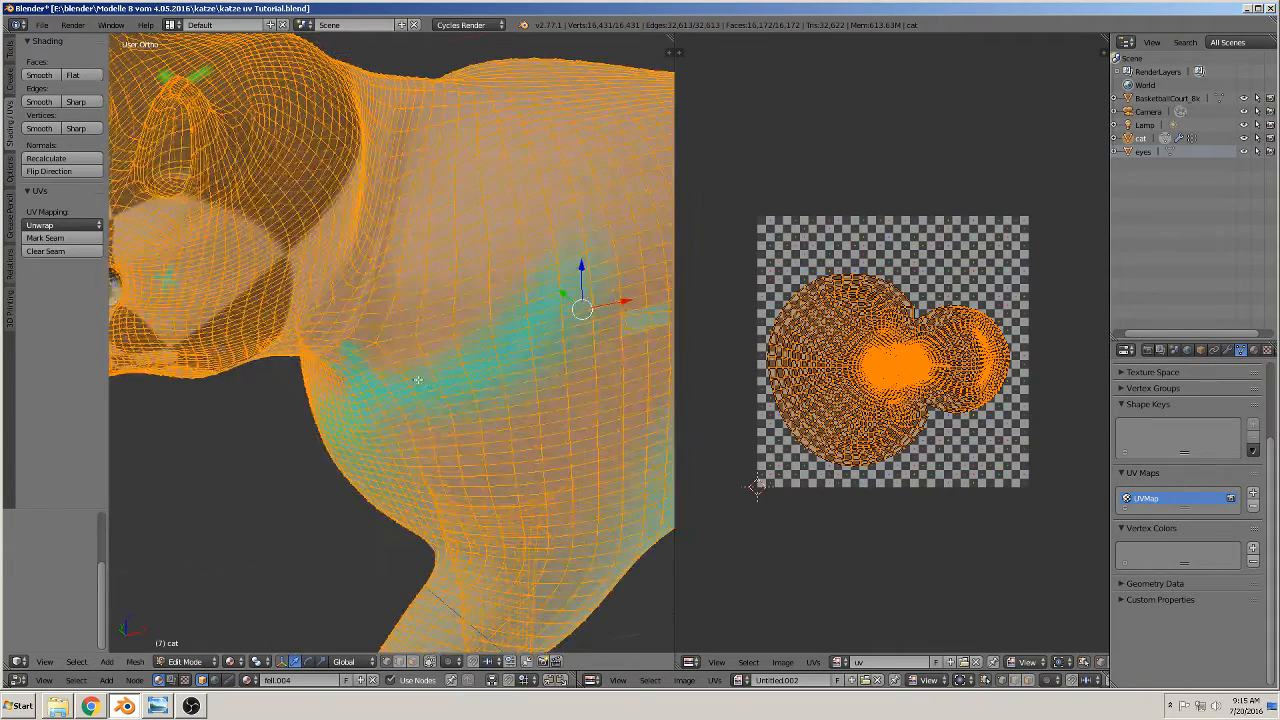
{"action": "left_click", "coordinate": [401, 662]}
{"action": "right_click", "coordinate": [352, 306], "text": "alt"}
{"action": "right_click", "coordinate": [354, 304], "text": "alt"}
{"action": "right_click", "coordinate": [356, 303], "text": "alt"}
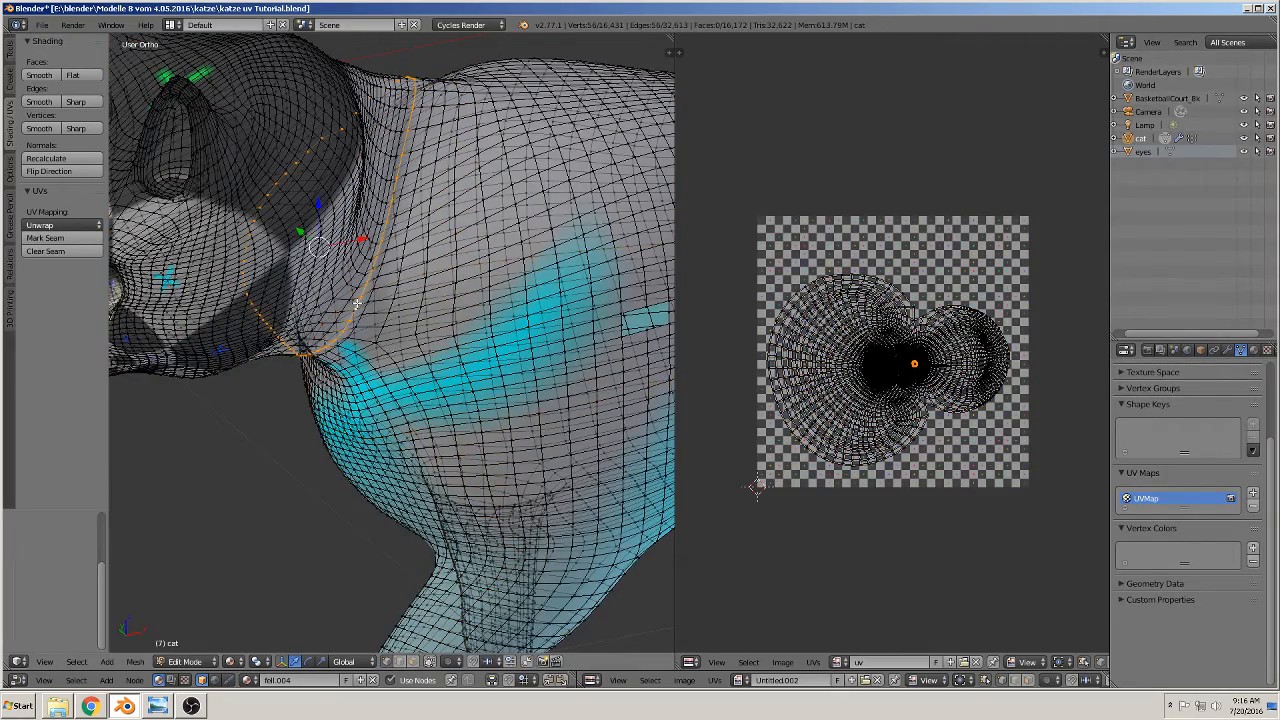
{"action": "middle_click_drag", "start_coordinate": [357, 304], "coordinate": [304, 274]}
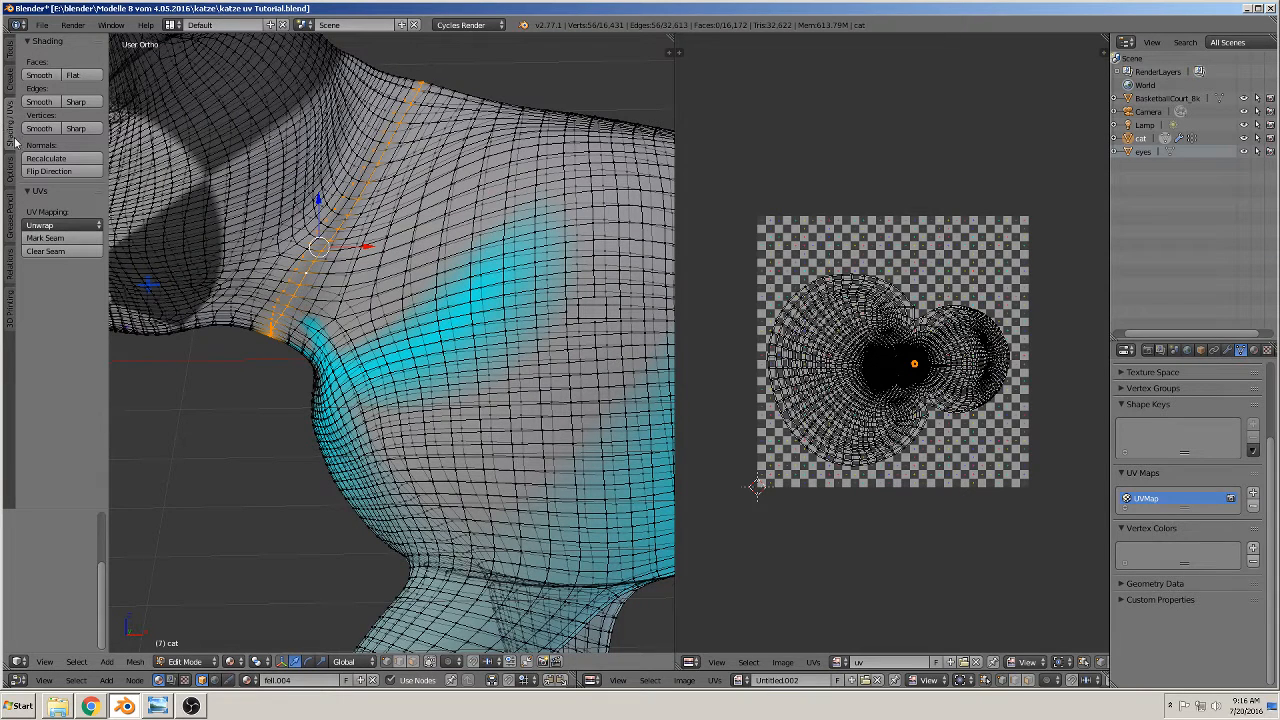
- Mark the selected edge loop around the cat's neck as a seam and deselect the mesh
{"action": "left_click", "coordinate": [52, 240]}
{"action": "scroll", "coordinate": [384, 356], "scroll_direction": "down", "scroll_amount": 3}
{"action": "key", "text": "a"}
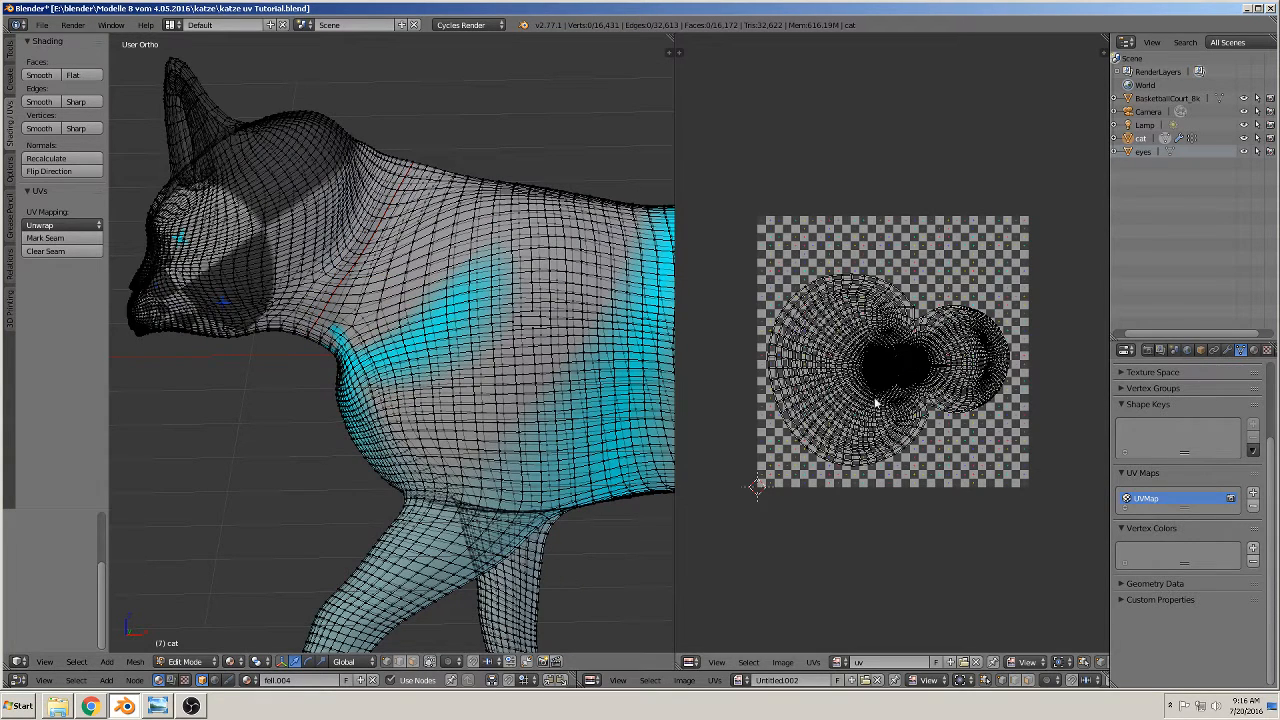
- Select the whole cat mesh and unwrap it with the standard Unwrap method
{"action": "scroll", "coordinate": [955, 370], "scroll_direction": "up", "scroll_amount": 4}
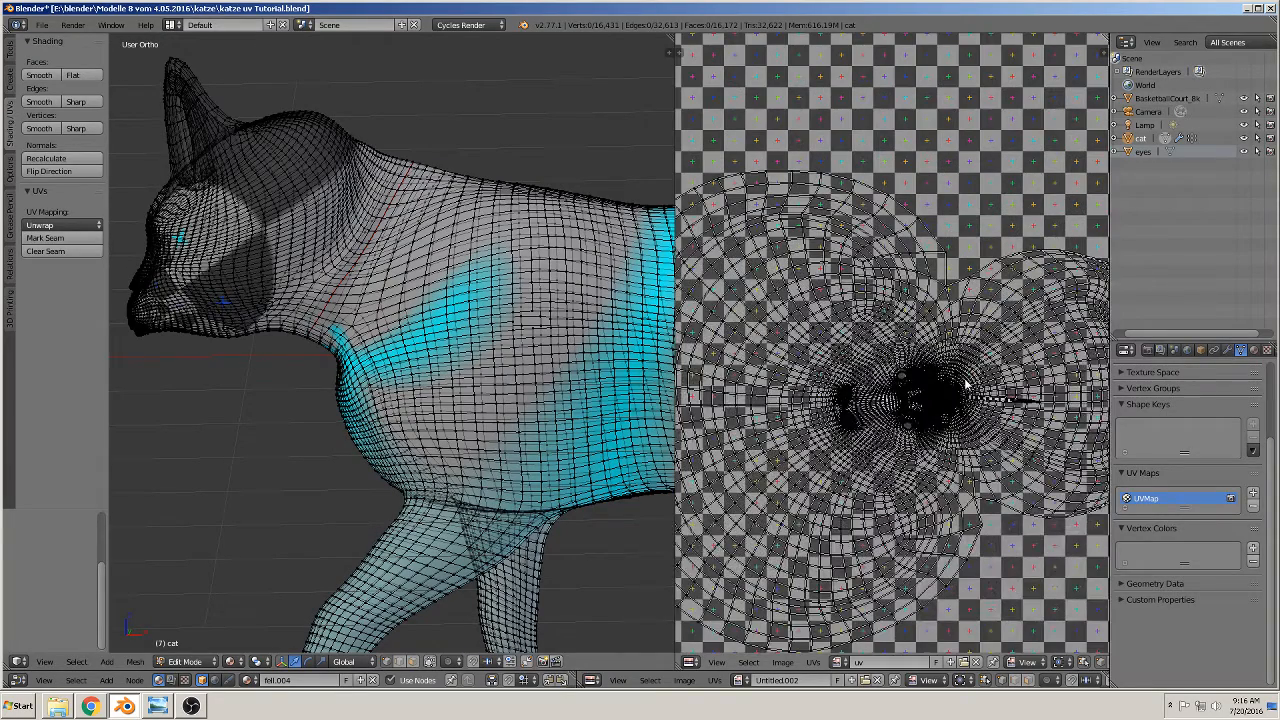
{"action": "key", "text": "Home"}
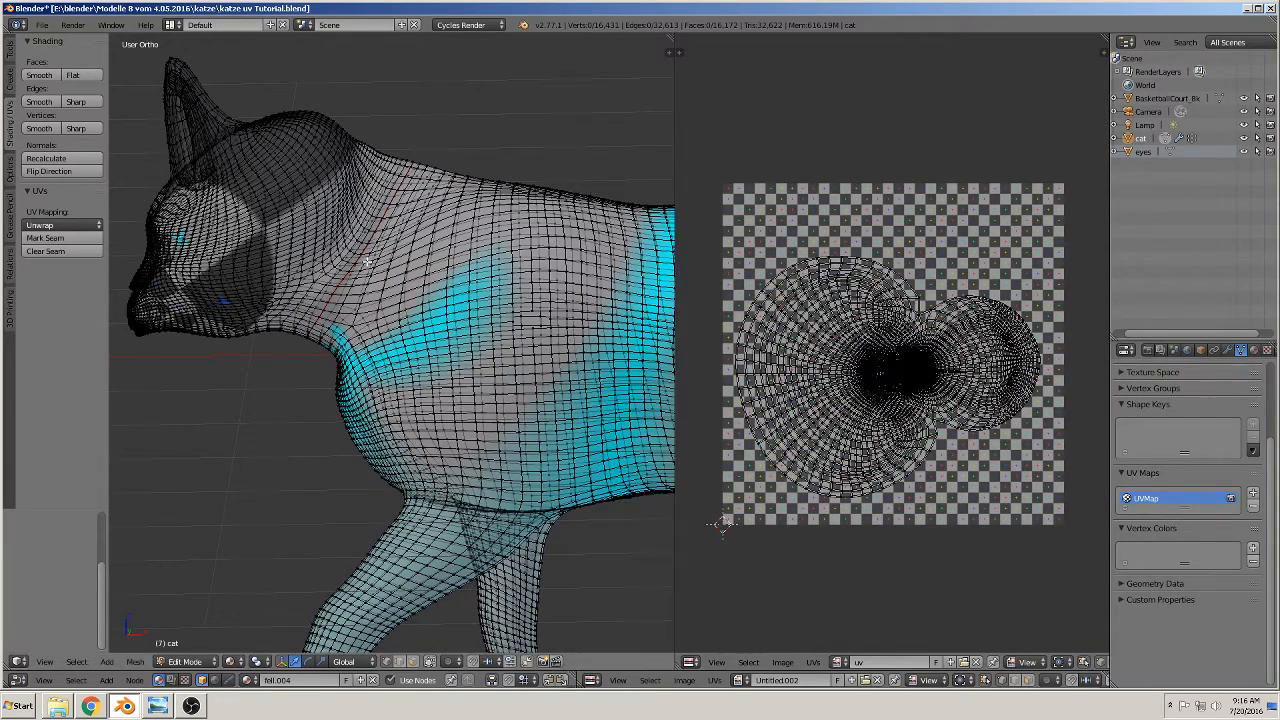
{"action": "key", "text": "a"}
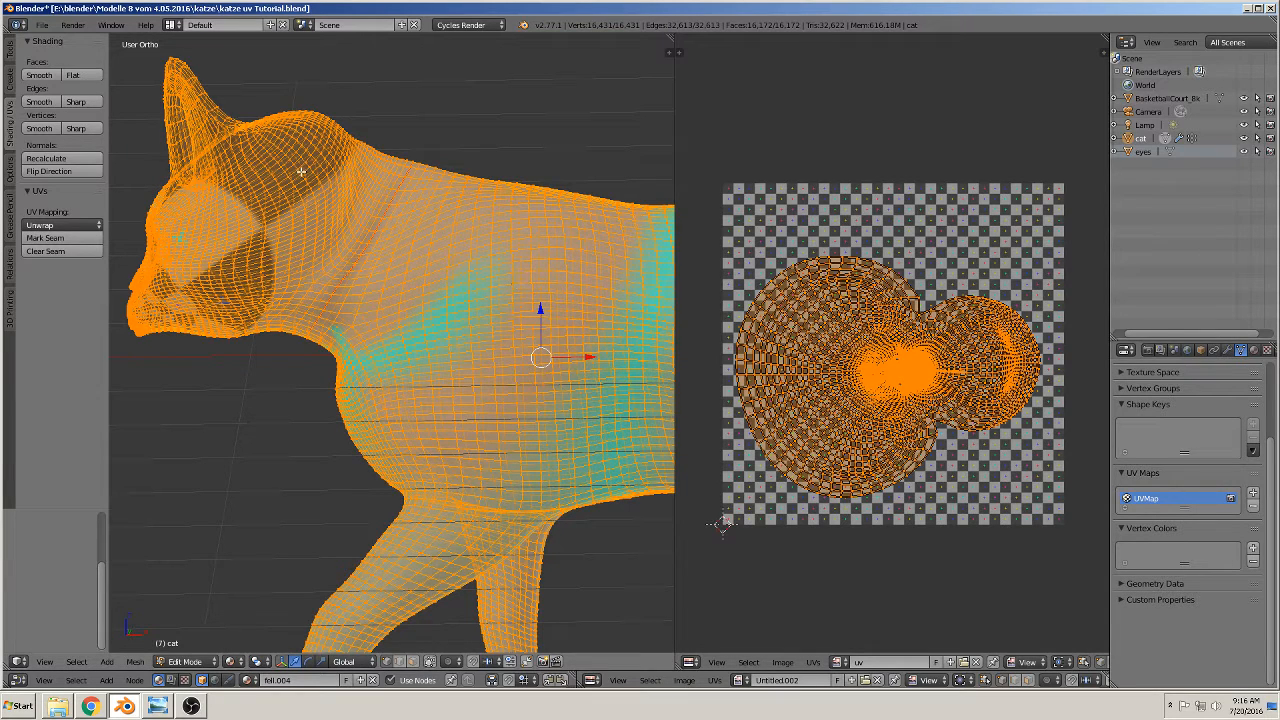
{"action": "key", "text": "u"}
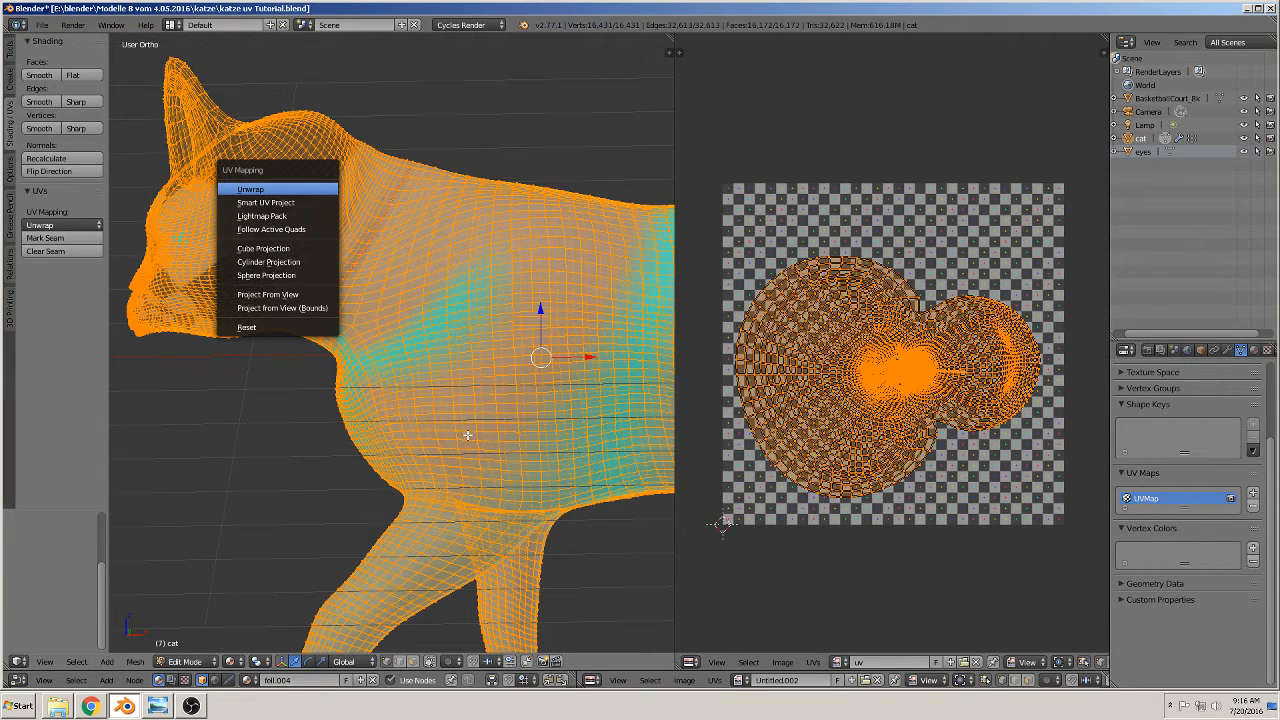
{"action": "key", "text": "Return"}
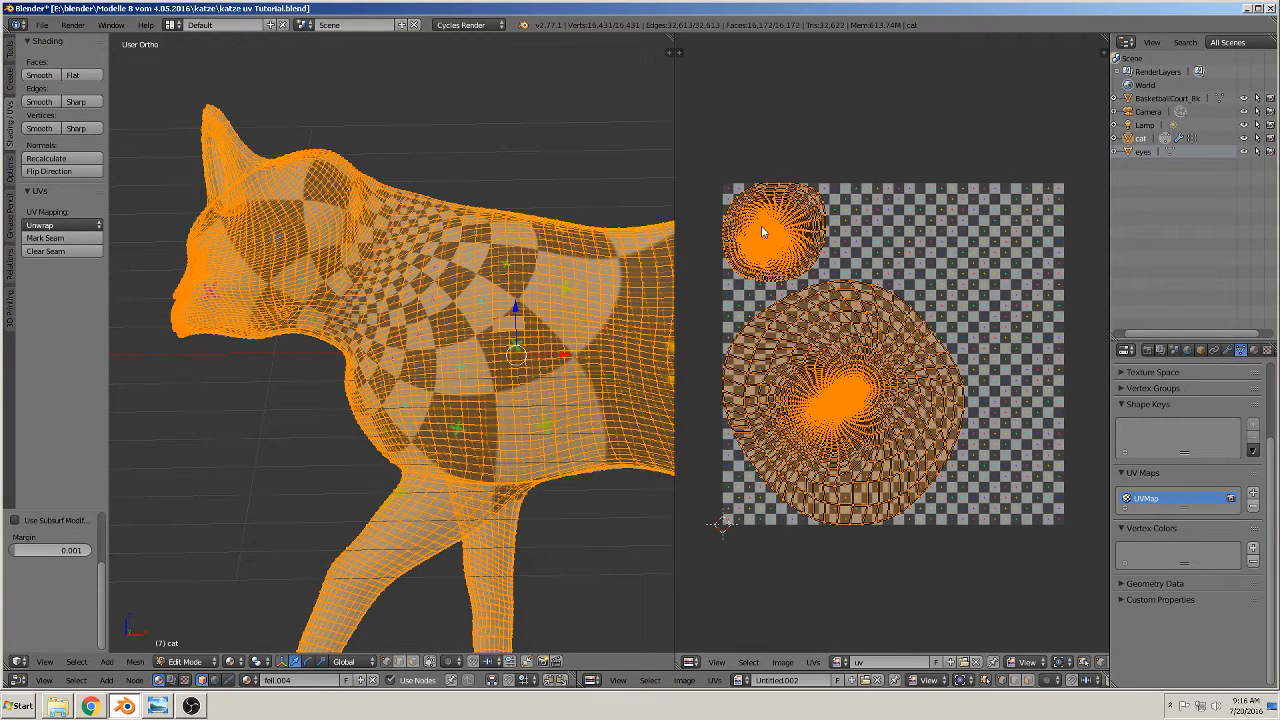
- Examine the checker texture around the neck seam in Object Mode and on the deselected mesh in Edit Mode
{"action": "key", "text": "a"}
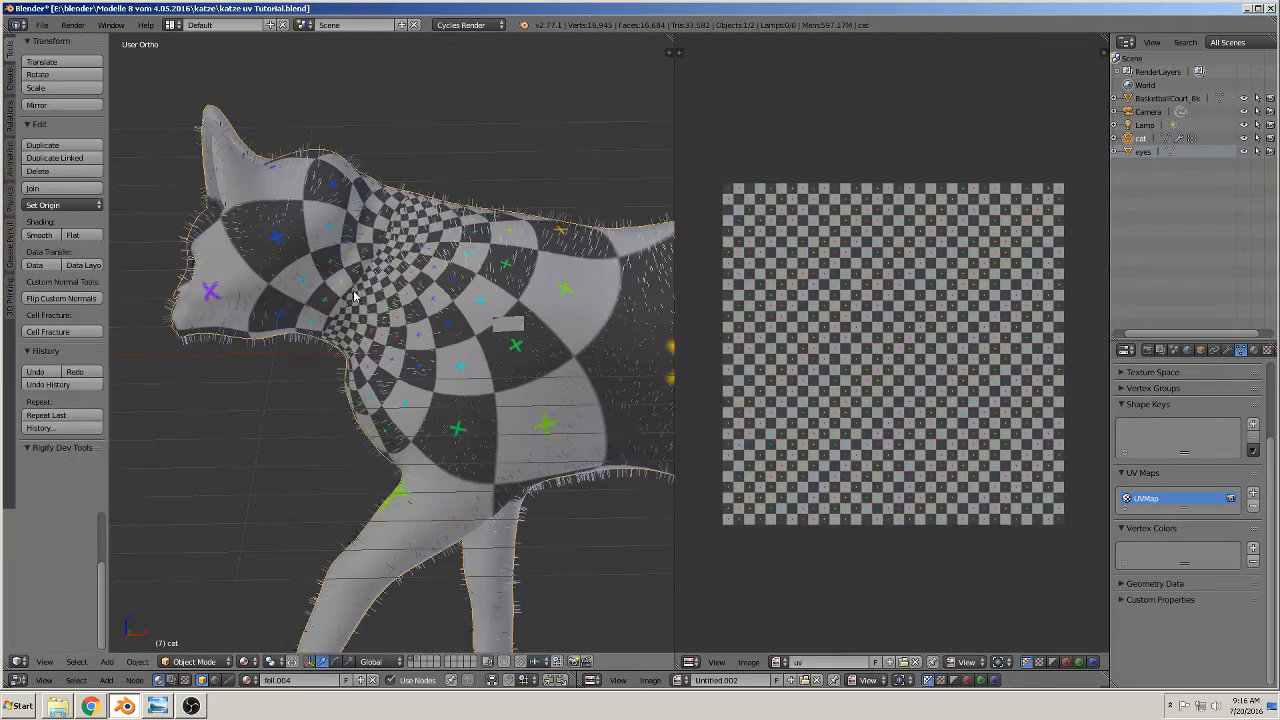
{"action": "key", "text": "a"}
{"action": "key", "text": "a"}
{"action": "scroll", "coordinate": [385, 250], "scroll_direction": "up", "scroll_amount": 4}
{"action": "scroll", "coordinate": [375, 266], "scroll_direction": "up", "scroll_amount": 1}
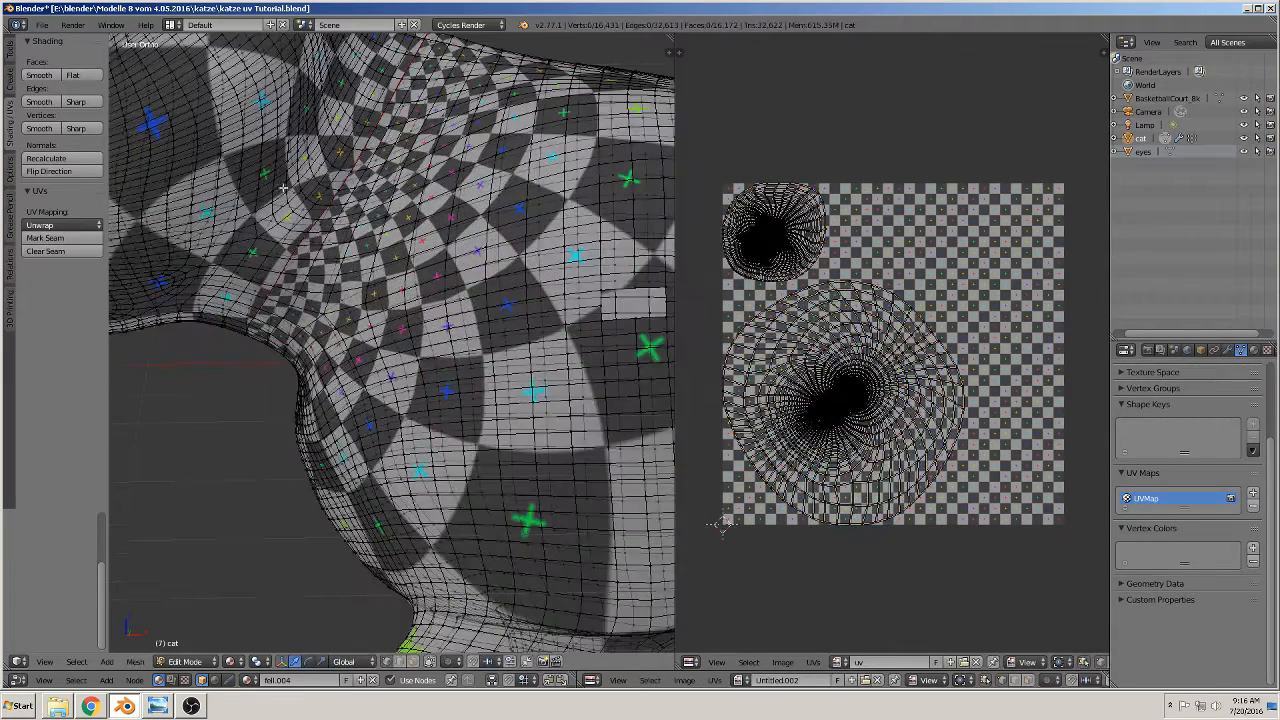
{"action": "scroll", "coordinate": [328, 258], "scroll_direction": "down", "scroll_amount": 4}
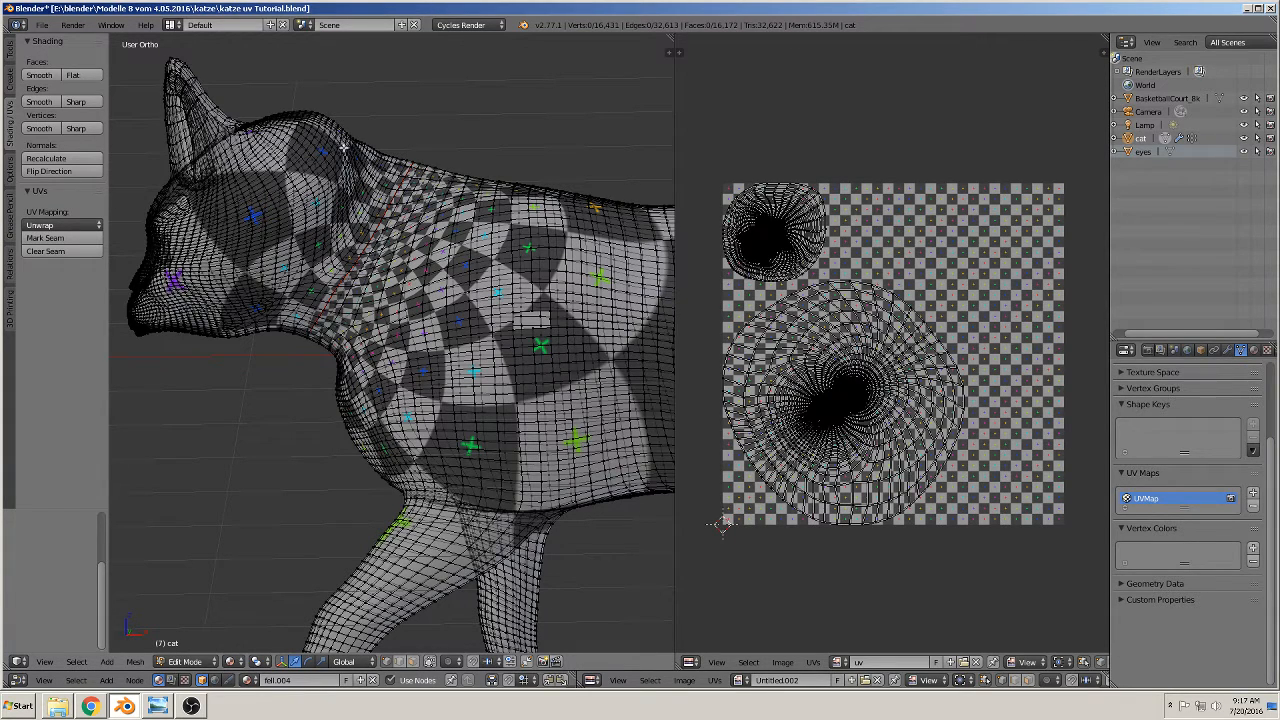
- Mark the closed edge loop at the top of the forward-stretched front leg as a seam and split the mesh along it
{"action": "middle_click_drag", "start_coordinate": [493, 418], "coordinate": [411, 200], "text": "shift"}
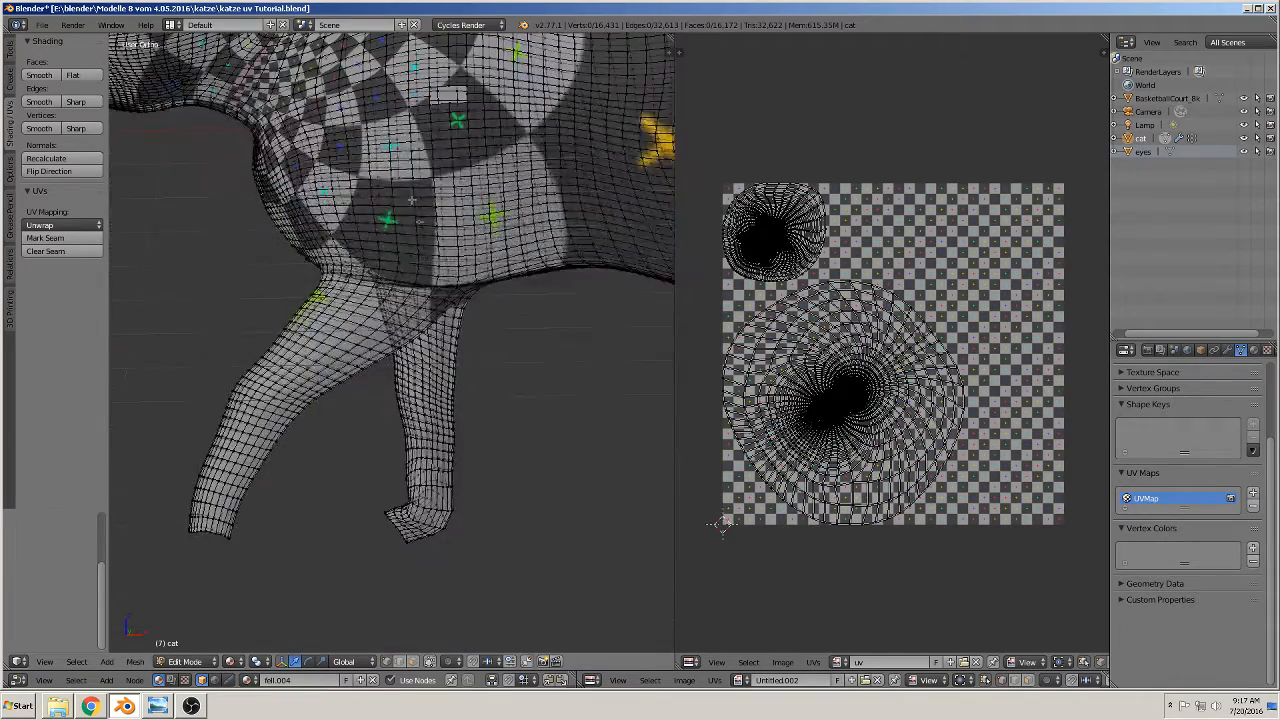
{"action": "scroll", "coordinate": [406, 285], "scroll_direction": "up", "scroll_amount": 3}
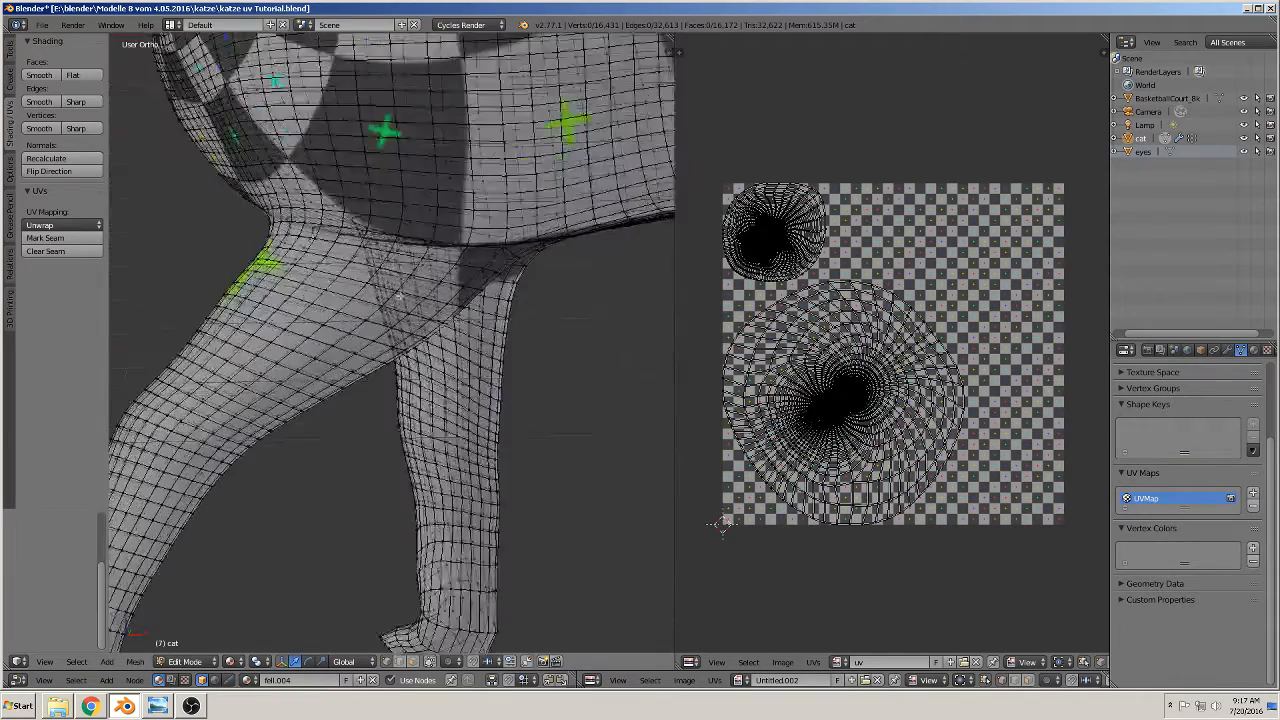
{"action": "right_click", "coordinate": [312, 222], "text": "alt"}
{"action": "middle_click_drag", "start_coordinate": [366, 259], "coordinate": [423, 212]}
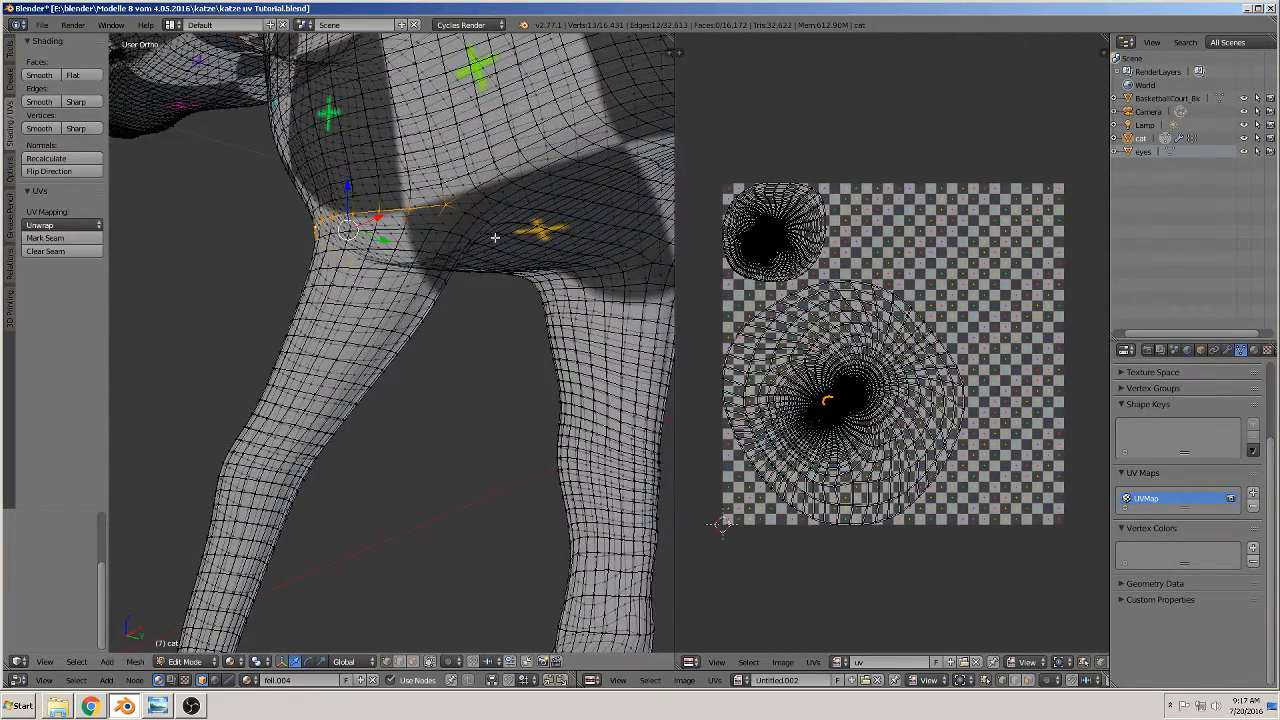
{"action": "middle_click_drag", "start_coordinate": [494, 237], "coordinate": [522, 309]}
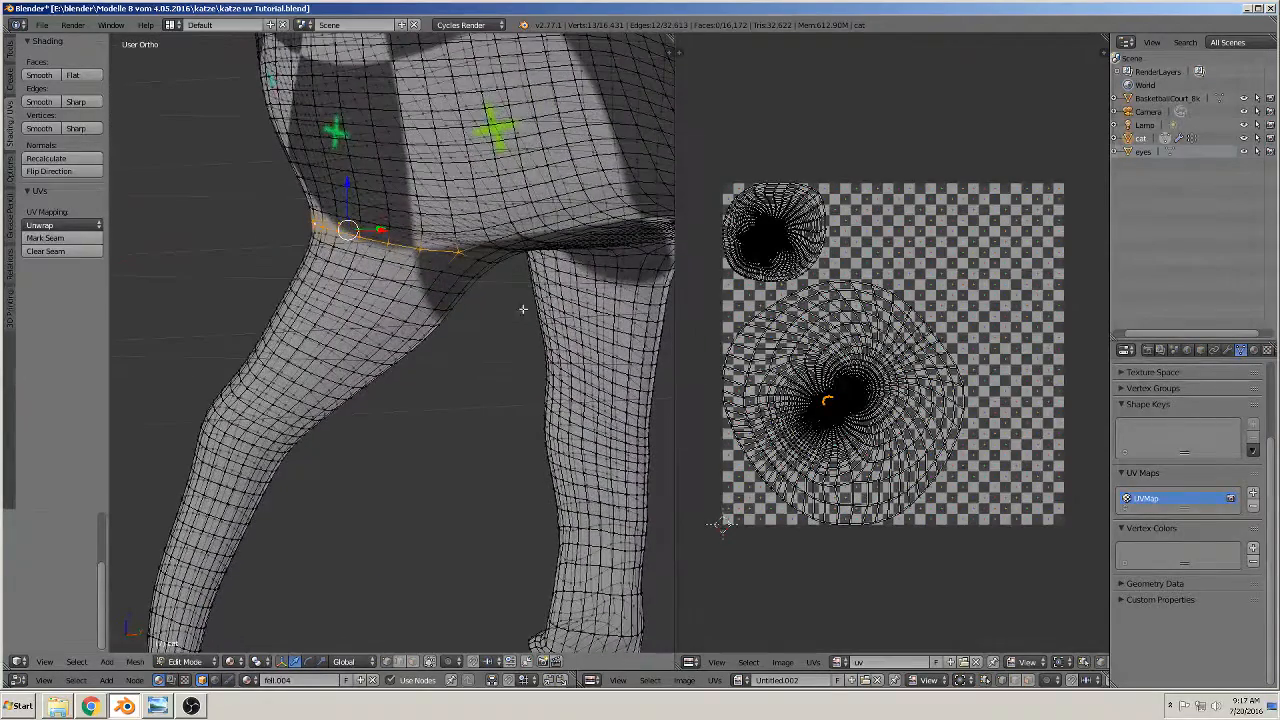
{"action": "right_click", "coordinate": [400, 264], "text": "alt"}
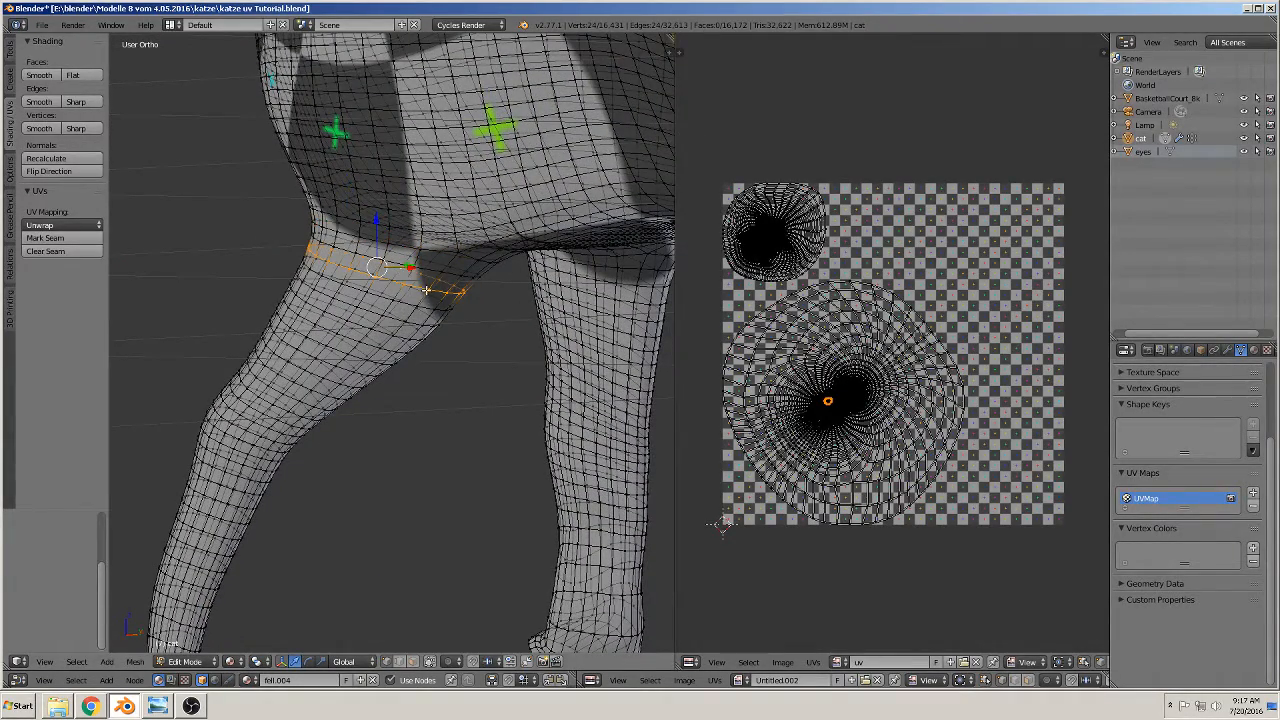
{"action": "middle_click_drag", "start_coordinate": [426, 290], "coordinate": [519, 329]}
{"action": "right_click", "coordinate": [409, 257], "text": "alt"}
{"action": "left_click", "coordinate": [56, 240]}
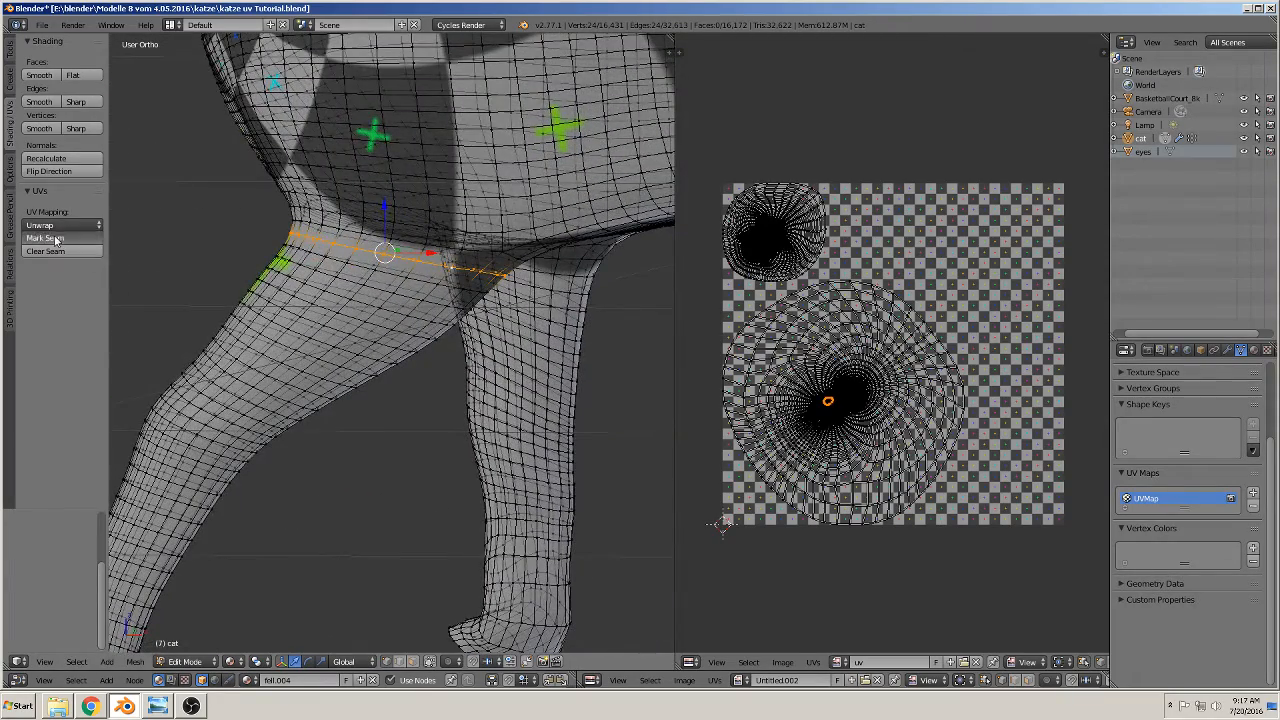
{"action": "key", "text": "y"}
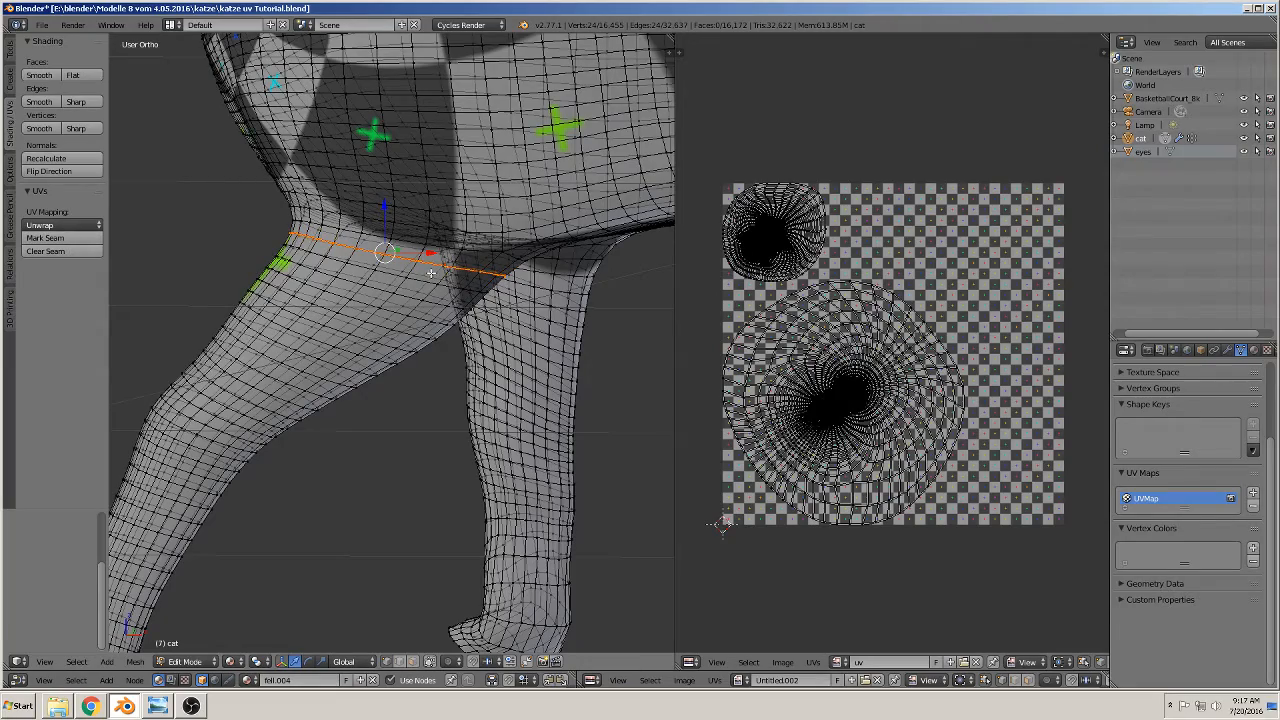
- Mark the edge loop at the top of the other front leg as a seam
{"action": "middle_click_drag", "start_coordinate": [520, 376], "coordinate": [442, 365]}
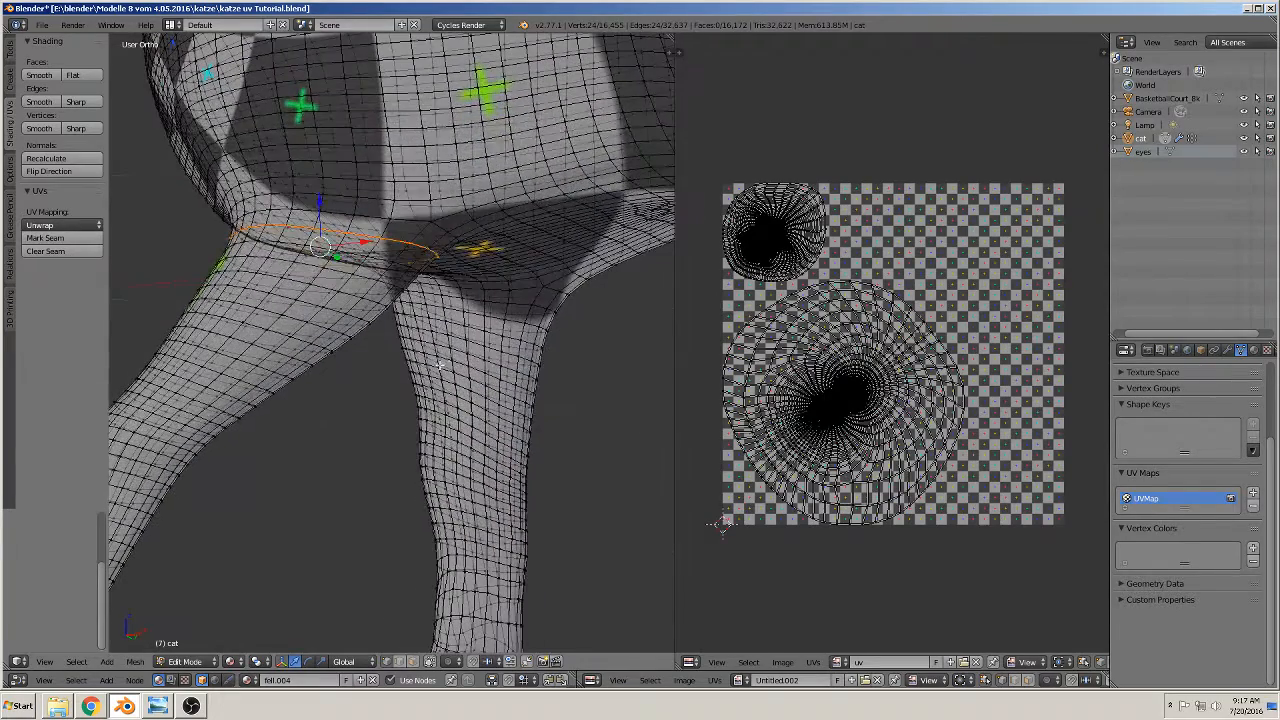
{"action": "right_click", "coordinate": [509, 305], "text": "alt"}
{"action": "right_click", "coordinate": [516, 306], "text": "alt"}
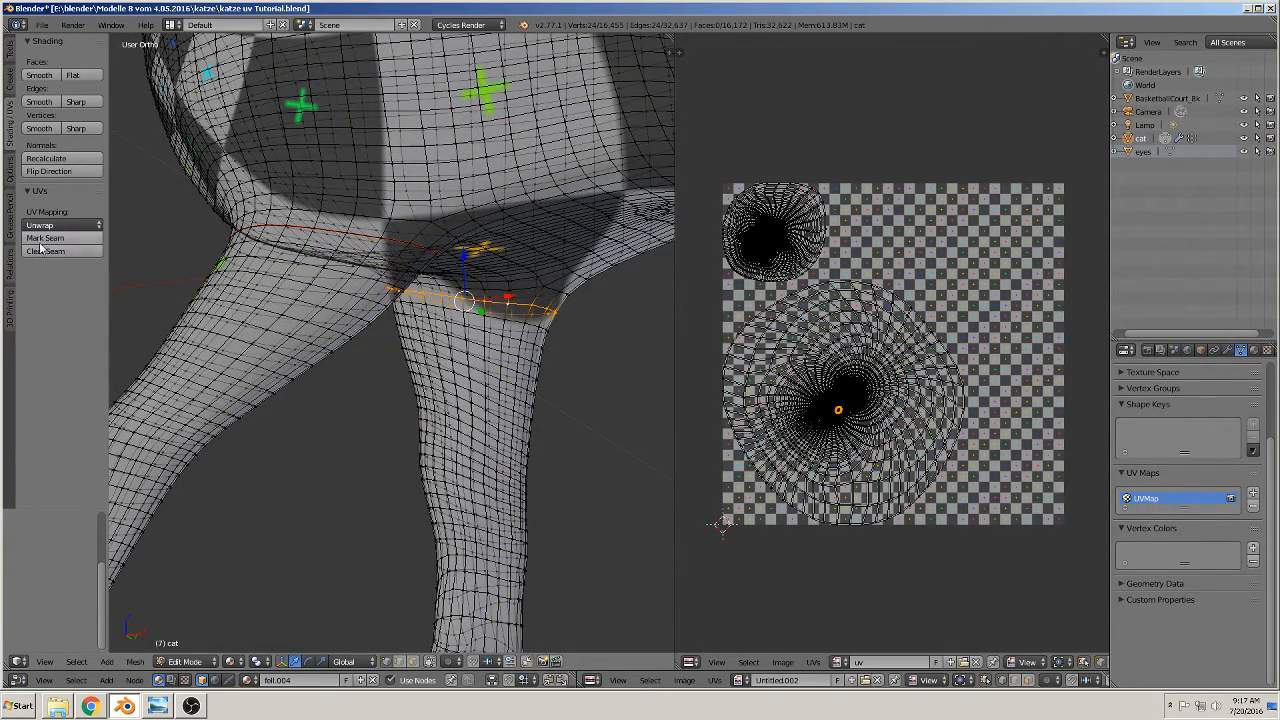
- Mark the edge loop around the top of the nearer hind leg, just below the belly, as a seam
{"action": "scroll", "coordinate": [490, 383], "scroll_direction": "down", "scroll_amount": 4}
{"action": "middle_click_drag", "start_coordinate": [310, 379], "coordinate": [112, 345], "text": "shift"}
{"action": "scroll", "coordinate": [300, 363], "scroll_direction": "up", "scroll_amount": 3}
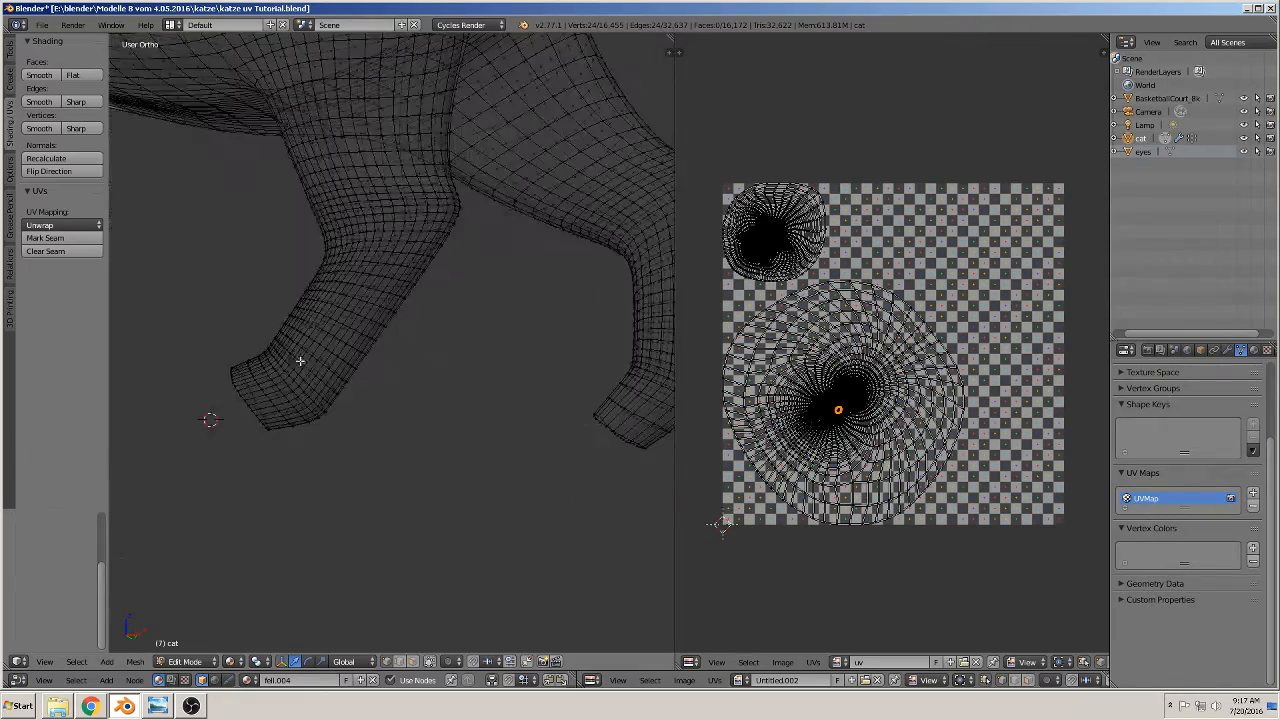
{"action": "middle_click_drag", "start_coordinate": [348, 344], "coordinate": [361, 392]}
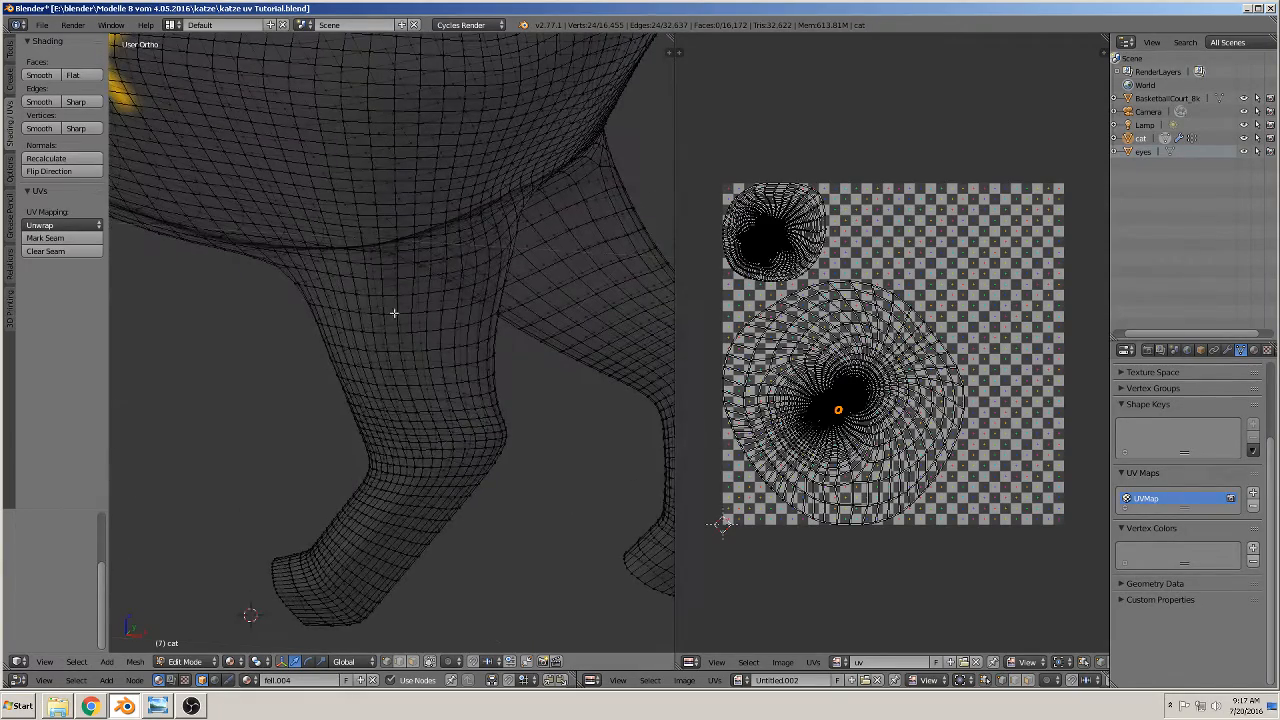
{"action": "right_click", "coordinate": [380, 262], "text": "alt"}
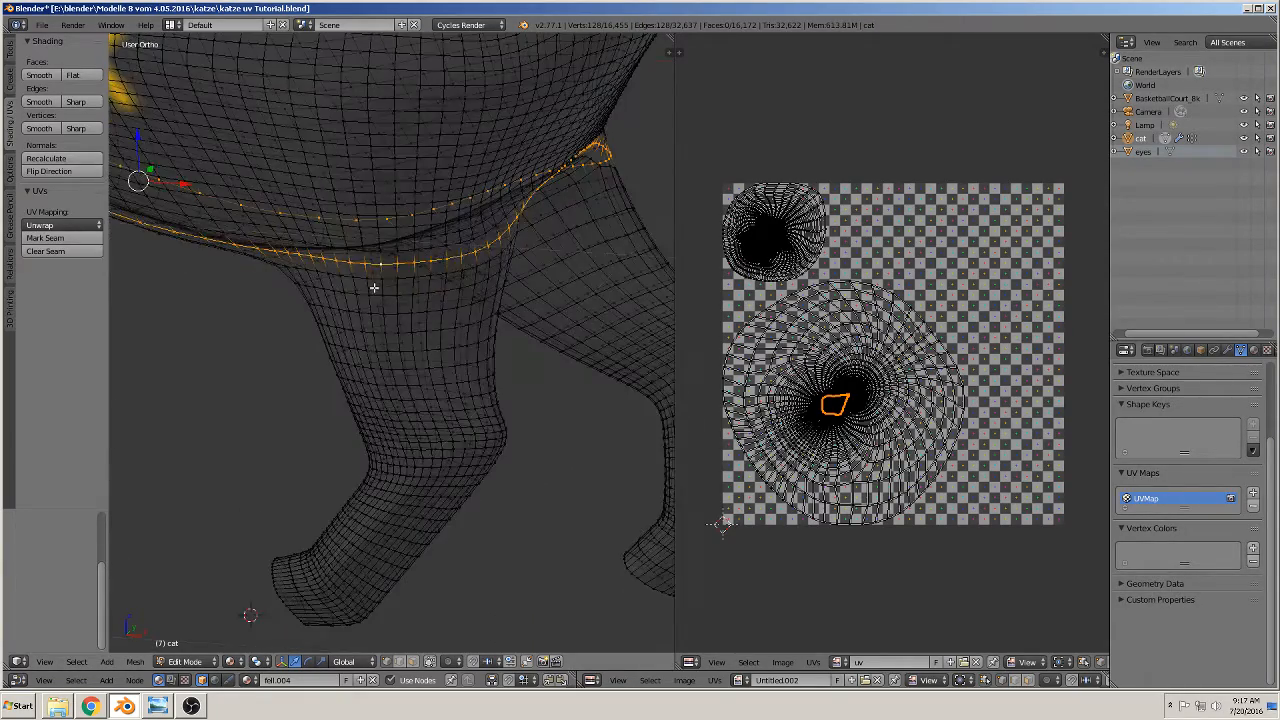
{"action": "right_click", "coordinate": [374, 285], "text": "alt"}
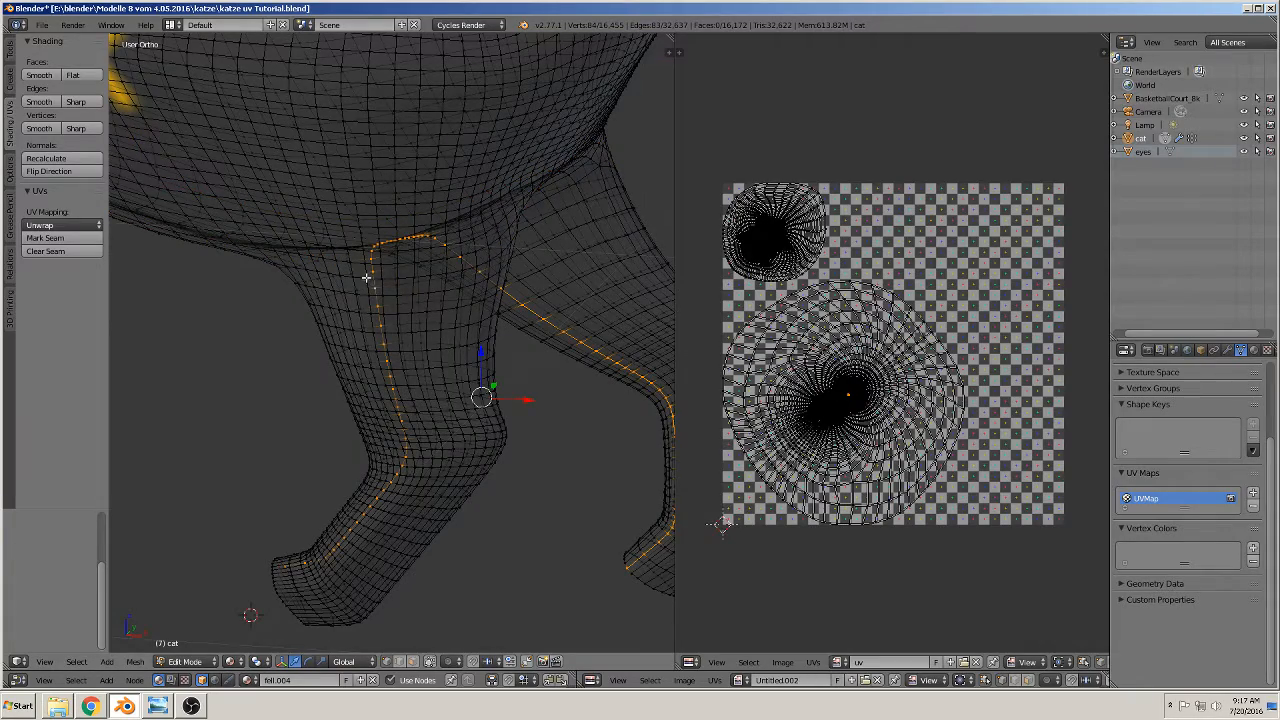
{"action": "right_click", "coordinate": [366, 272], "text": "alt"}
{"action": "mouse_move", "coordinate": [366, 272]}
{"action": "middle_mouse_down"}
{"action": "mouse_move", "coordinate": [494, 215]}
{"action": "mouse_move", "coordinate": [374, 288]}
{"action": "mouse_move", "coordinate": [486, 271]}
{"action": "mouse_move", "coordinate": [386, 284]}
{"action": "middle_mouse_up"}
{"action": "left_click", "coordinate": [48, 239]}
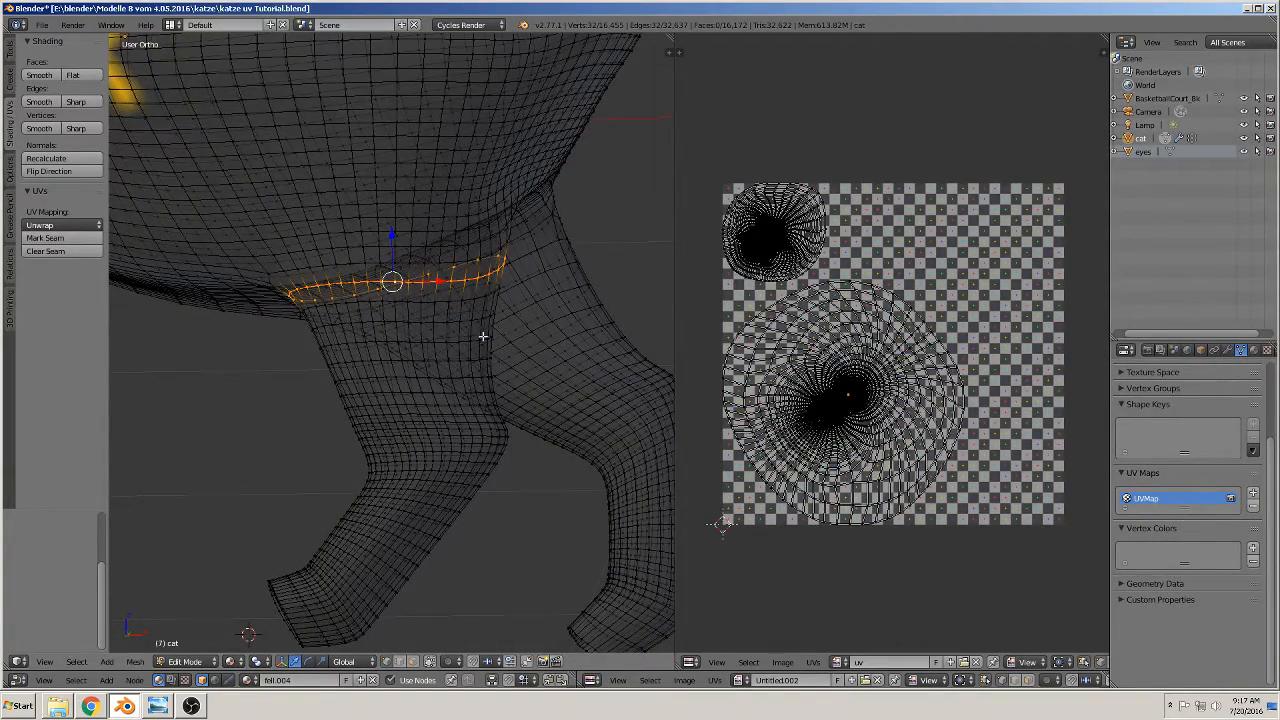
- Mark the edge loop around the top of the remaining hind leg as a seam
{"action": "middle_click_drag", "start_coordinate": [513, 342], "coordinate": [520, 314]}
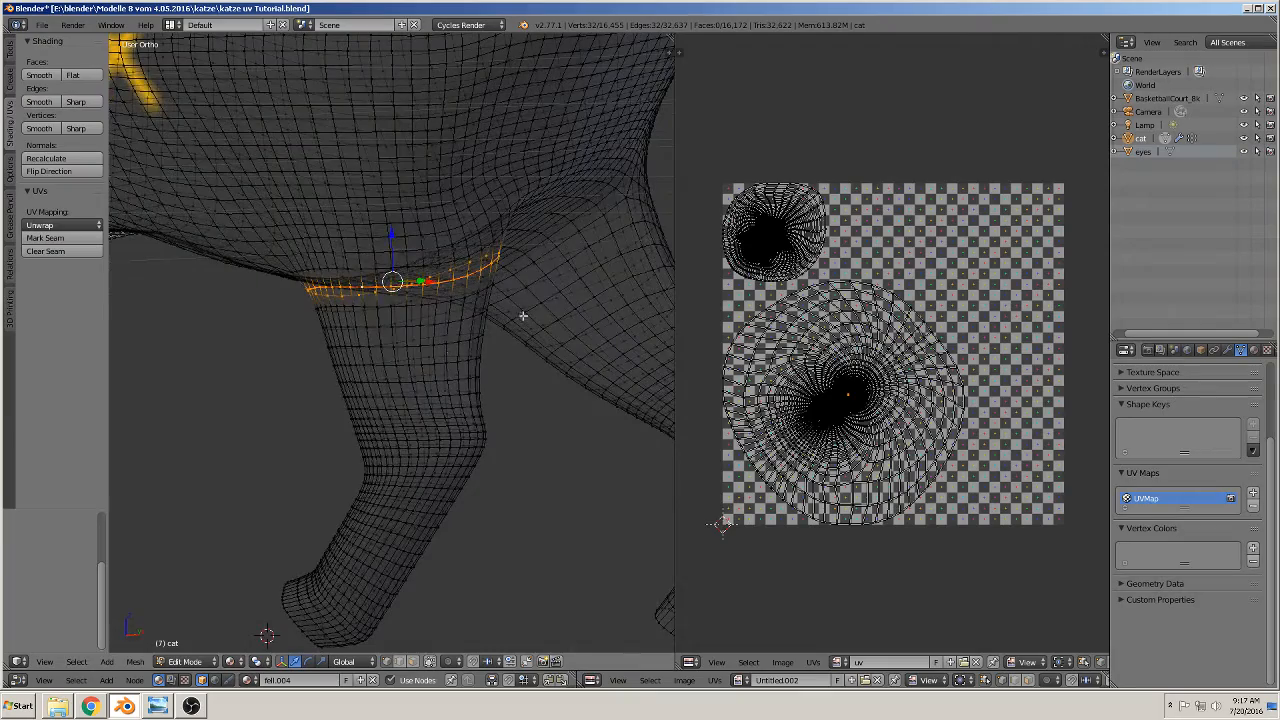
{"action": "right_click", "coordinate": [575, 256], "text": "alt"}
{"action": "middle_click_drag", "start_coordinate": [575, 257], "coordinate": [530, 270]}
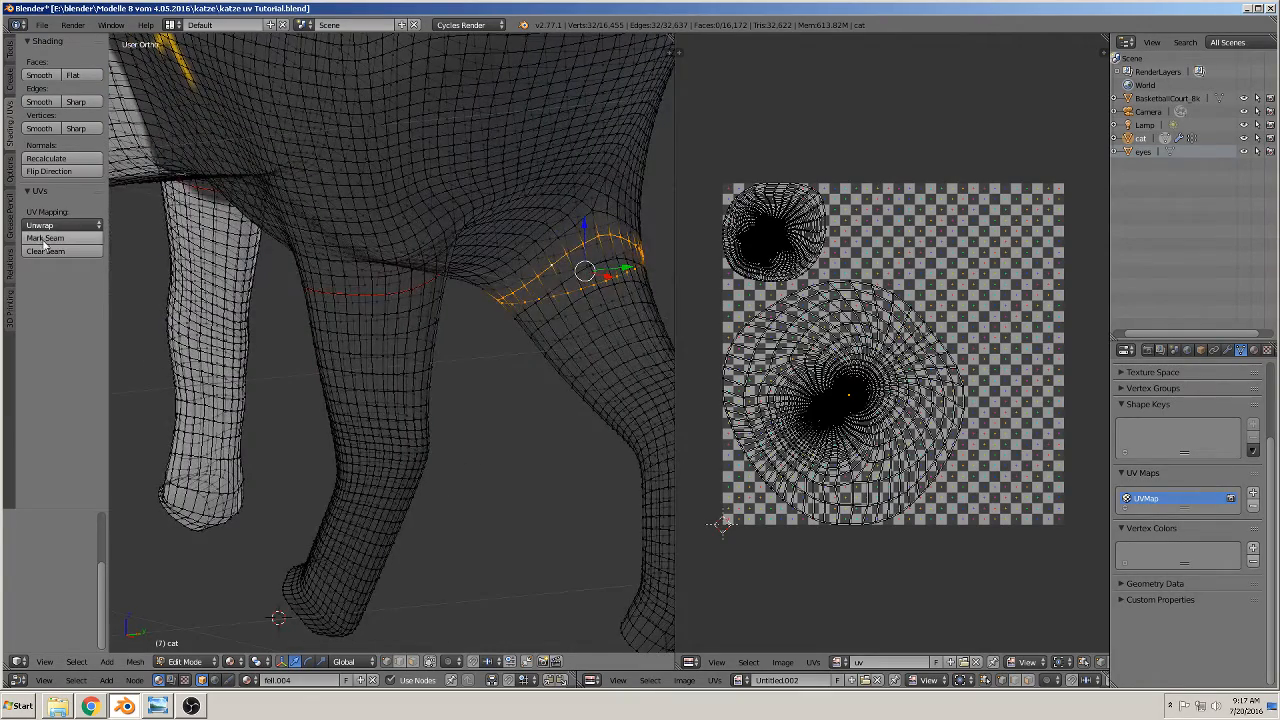
{"action": "left_click", "coordinate": [44, 240]}
- Mark the edge loop around the base of the cat's tail as a seam
{"action": "middle_click_drag", "start_coordinate": [251, 298], "coordinate": [291, 594]}
{"action": "scroll", "coordinate": [488, 417], "scroll_direction": "up", "scroll_amount": 3}
{"action": "middle_click_drag", "start_coordinate": [506, 410], "coordinate": [294, 380]}
{"action": "right_click", "coordinate": [340, 348], "text": "alt"}
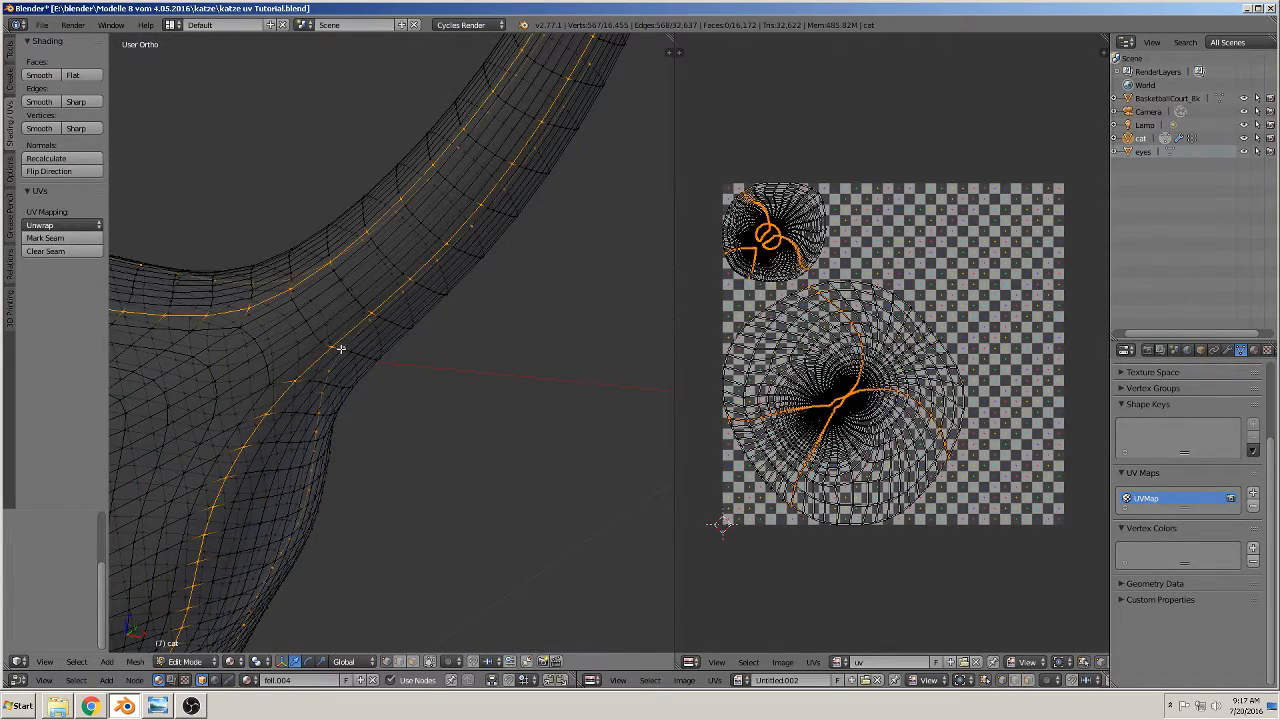
{"action": "right_click", "coordinate": [340, 348]}
{"action": "right_click", "coordinate": [342, 347], "text": "alt"}
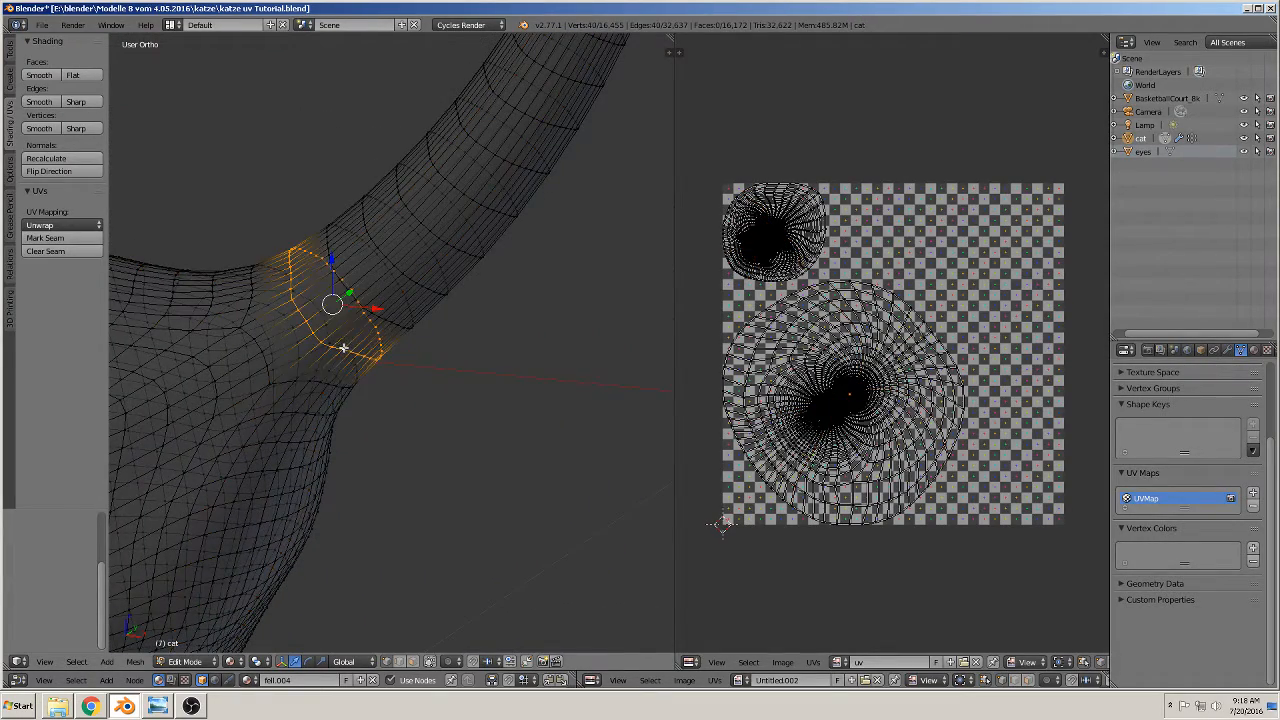
{"action": "left_click", "coordinate": [56, 239]}
- Start the Screencast Keys display in the 3D view and hide the properties sidebar again
{"action": "key", "text": "n"}
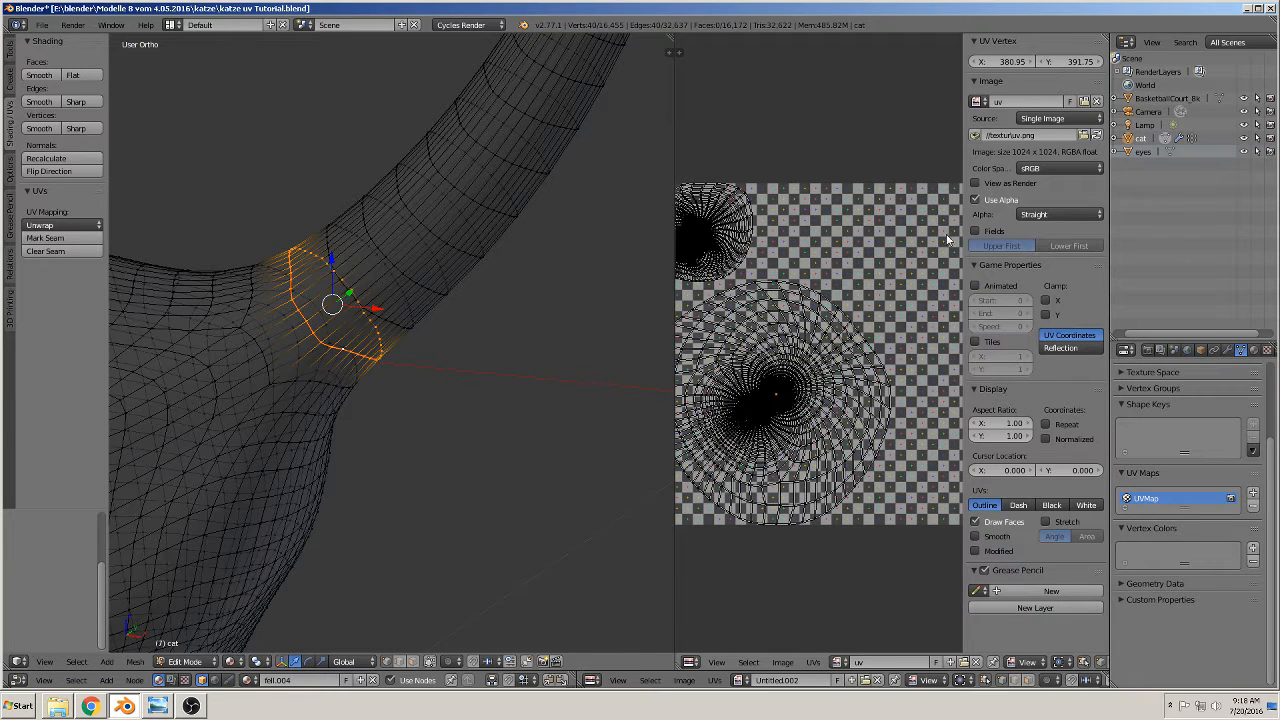
{"action": "key", "text": "n"}
{"action": "key", "text": "n"}
{"action": "scroll", "coordinate": [641, 530], "scroll_direction": "down", "scroll_amount": 2}
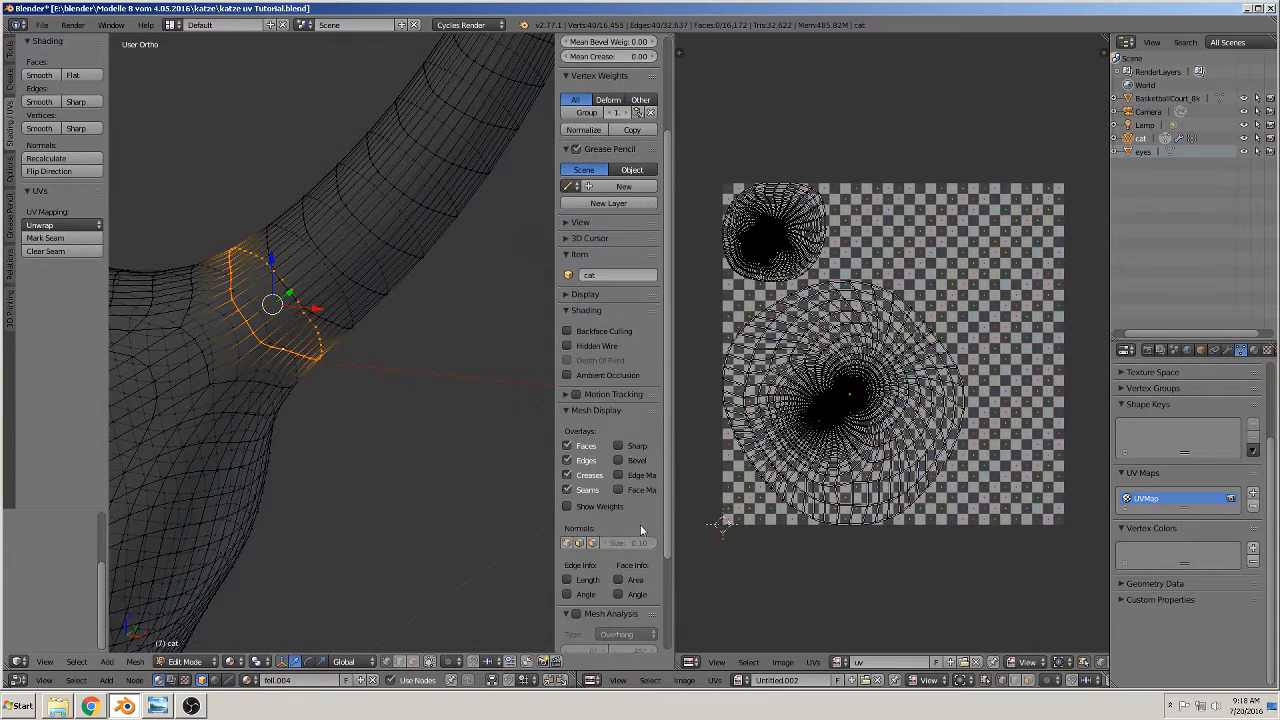
{"action": "scroll", "coordinate": [641, 530], "scroll_direction": "down", "scroll_amount": 3}
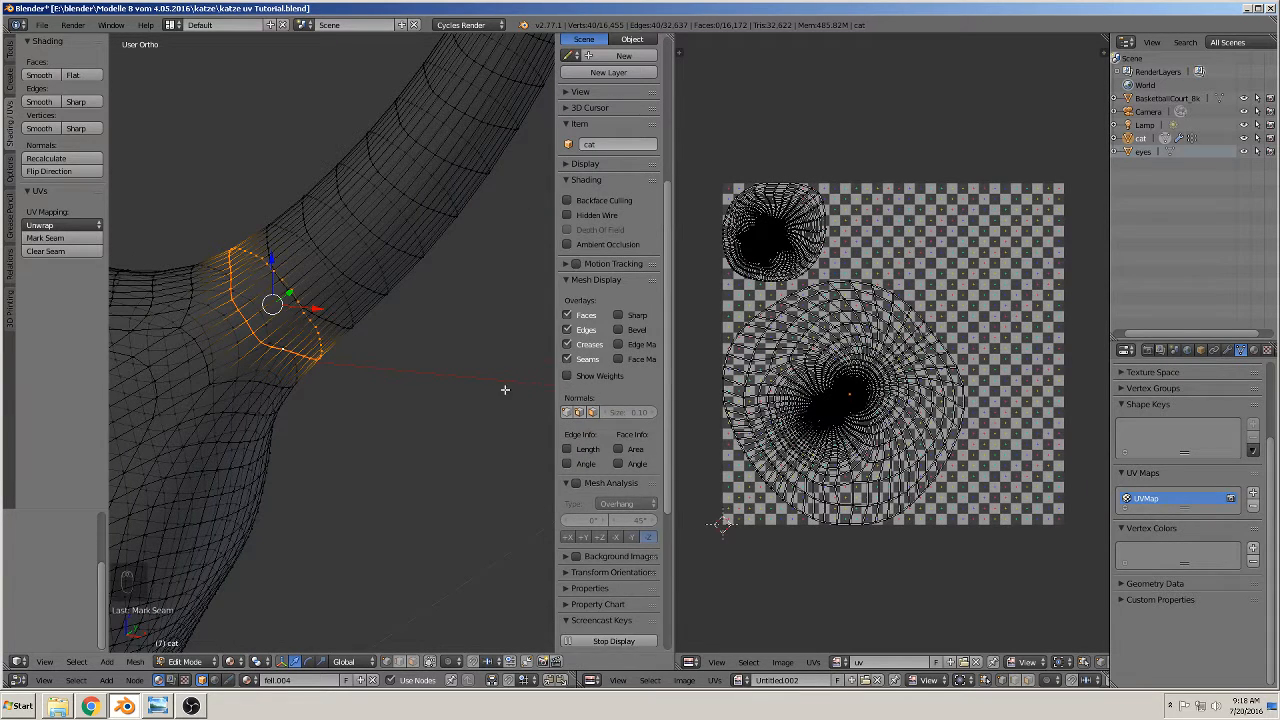
{"action": "key", "text": "n"}
- Deselect the mesh and examine the seams at the cat's neck, legs and tail from the side
{"action": "scroll", "coordinate": [478, 426], "scroll_direction": "down", "scroll_amount": 3}
{"action": "middle_click_drag", "start_coordinate": [410, 379], "coordinate": [609, 351]}
{"action": "key", "text": "a"}
{"action": "scroll", "coordinate": [550, 409], "scroll_direction": "down", "scroll_amount": 2}
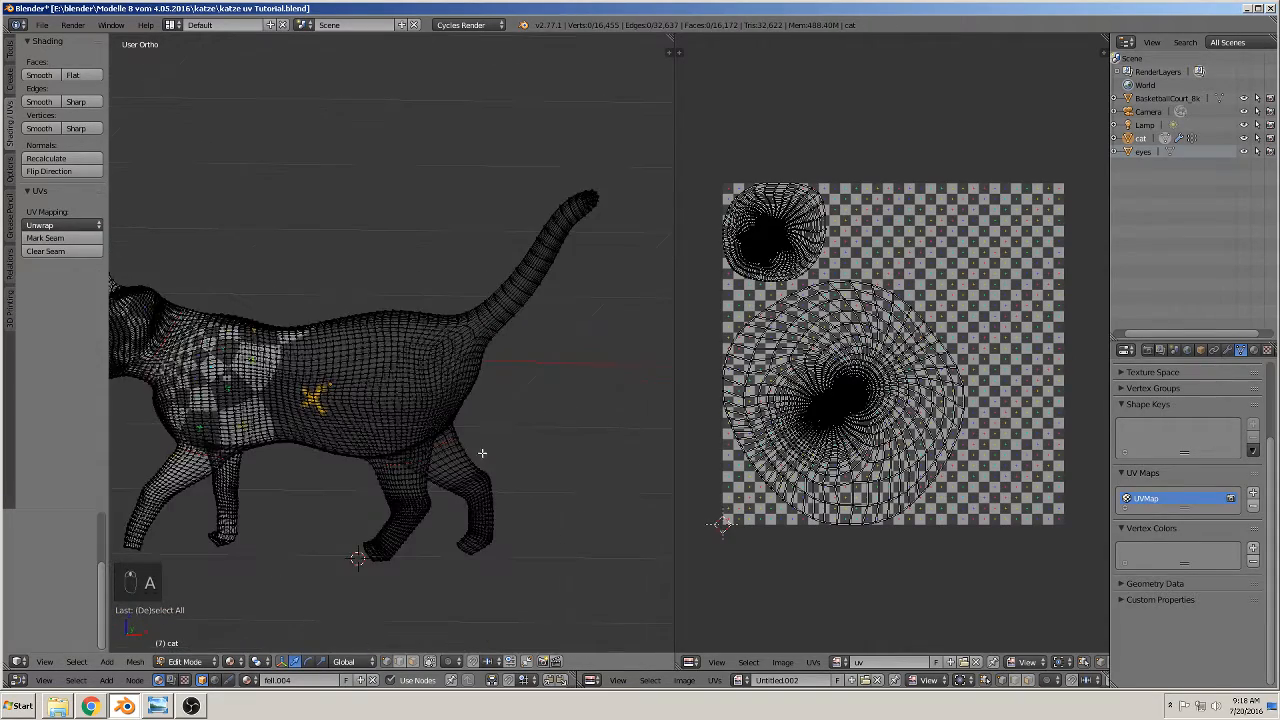
{"action": "middle_click_drag", "start_coordinate": [486, 473], "coordinate": [633, 465], "text": "shift"}
{"action": "mouse_move", "coordinate": [503, 428]}
{"action": "middle_mouse_down"}
{"action": "mouse_move", "coordinate": [527, 409]}
{"action": "mouse_move", "coordinate": [502, 429]}
{"action": "middle_mouse_up"}
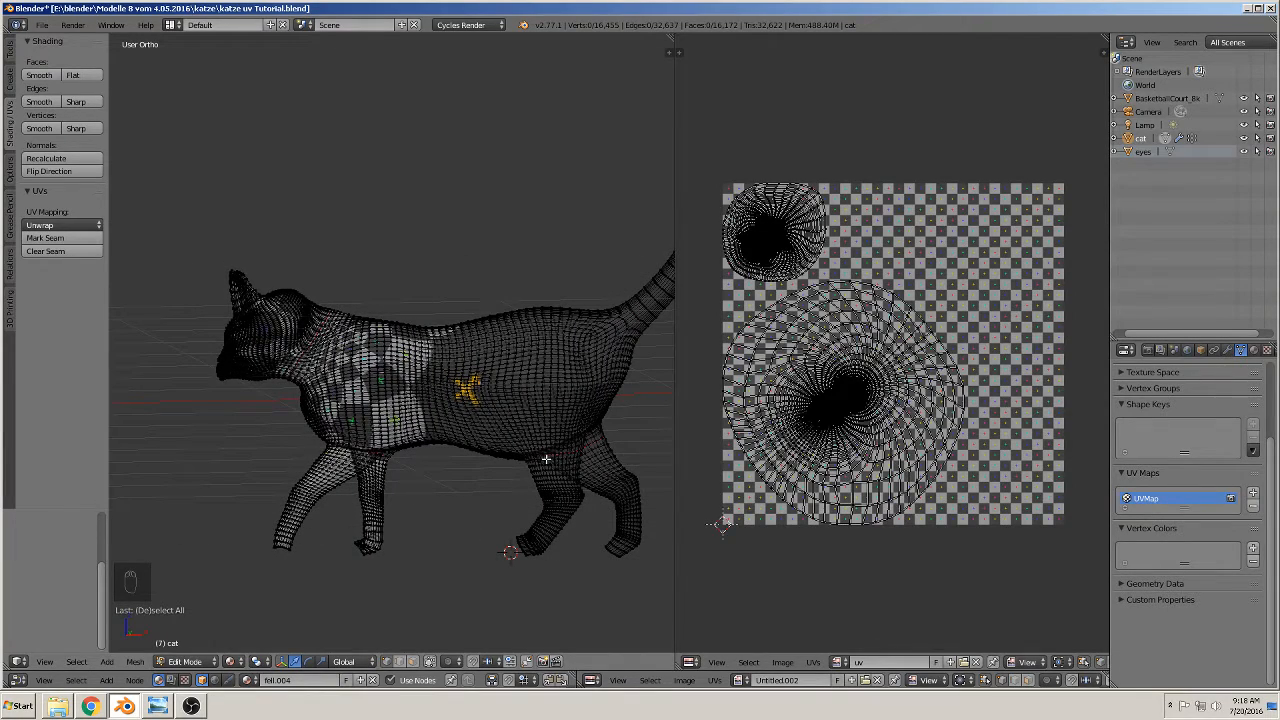
{"action": "middle_click_drag", "start_coordinate": [567, 472], "coordinate": [523, 443]}
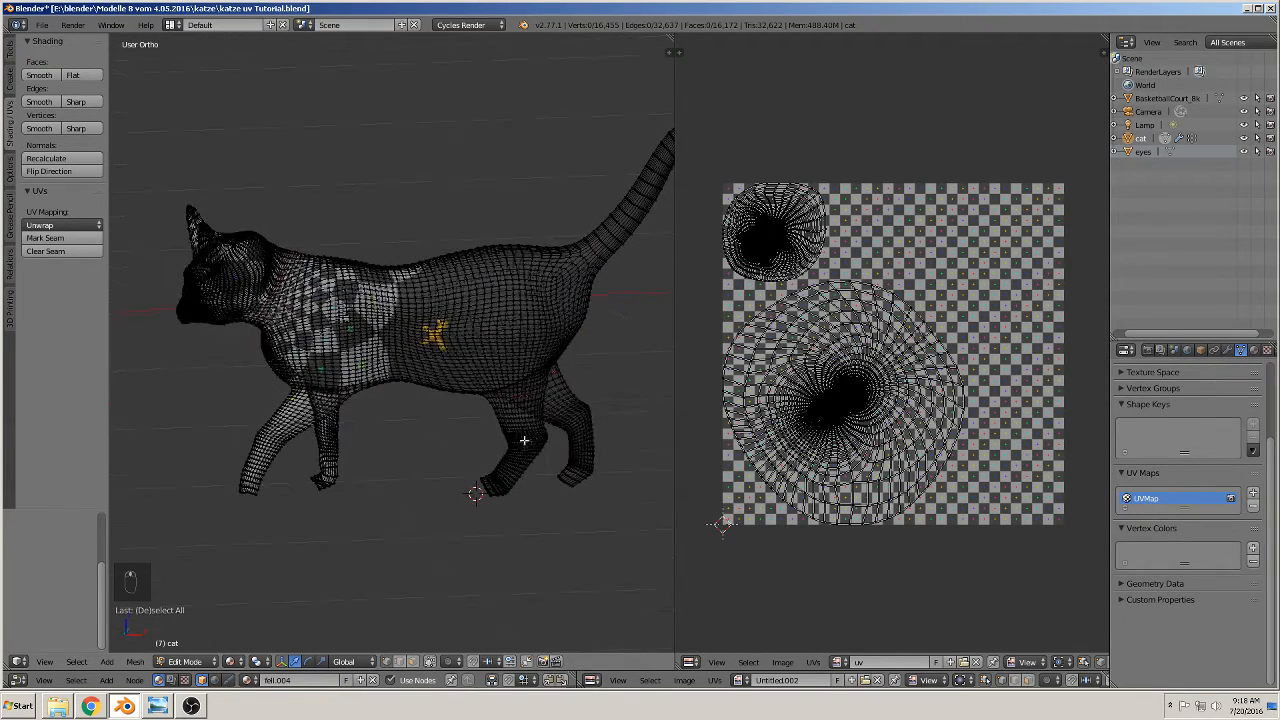
{"action": "scroll", "coordinate": [502, 439], "scroll_direction": "up", "scroll_amount": 5}
{"action": "scroll", "coordinate": [484, 428], "scroll_direction": "down", "scroll_amount": 2}
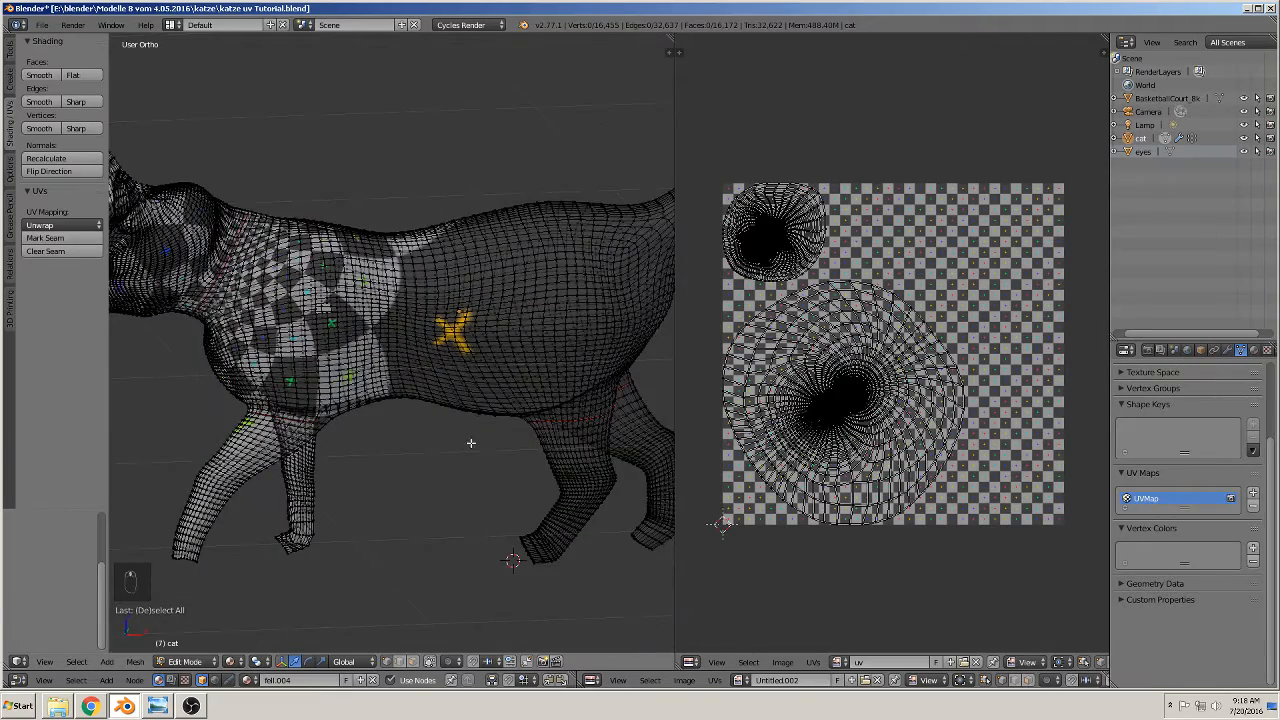
{"action": "middle_click_drag", "start_coordinate": [490, 420], "coordinate": [547, 414]}
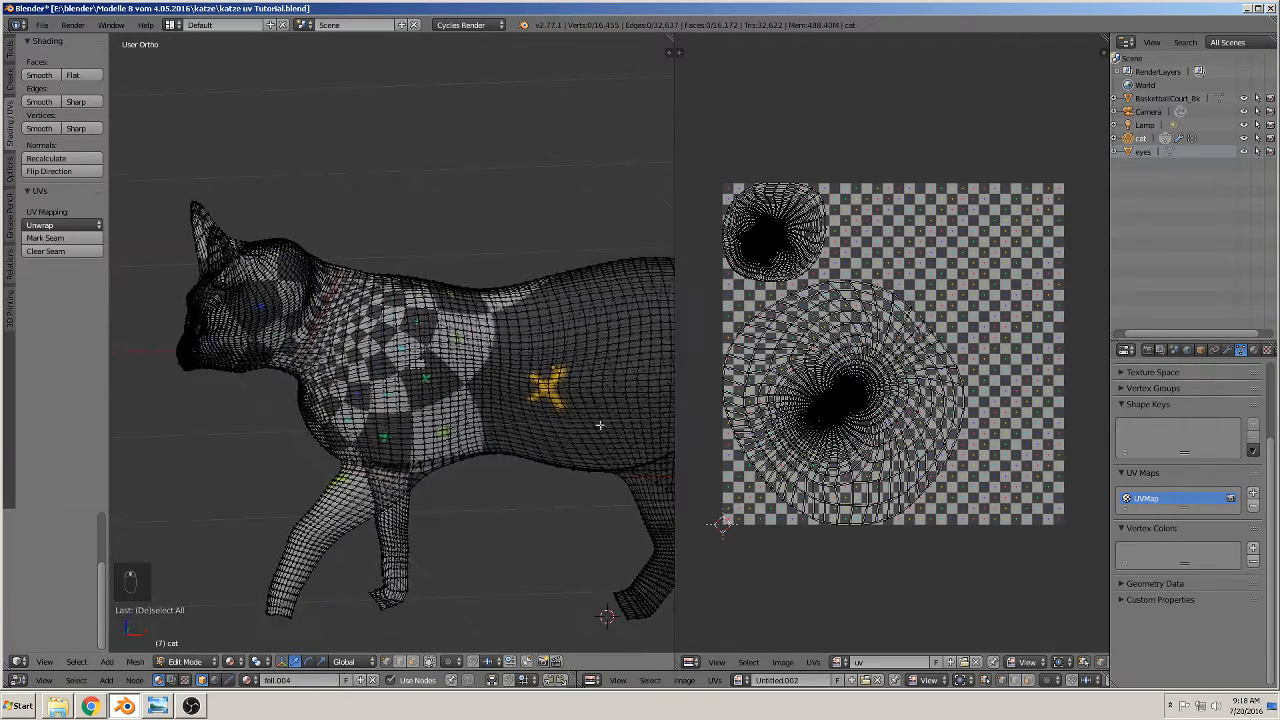
- Select the whole cat mesh and unwrap it along the marked seams with the standard Unwrap operation
{"action": "key", "text": "a"}
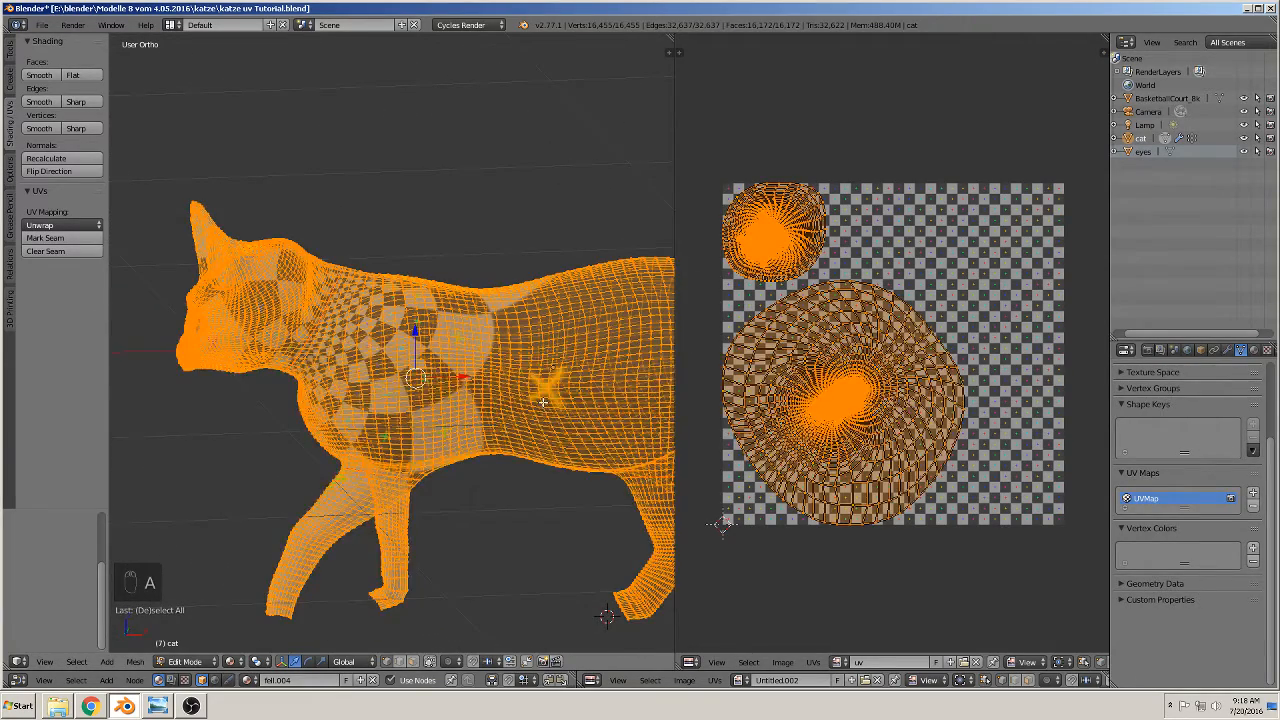
{"action": "key", "text": "u"}
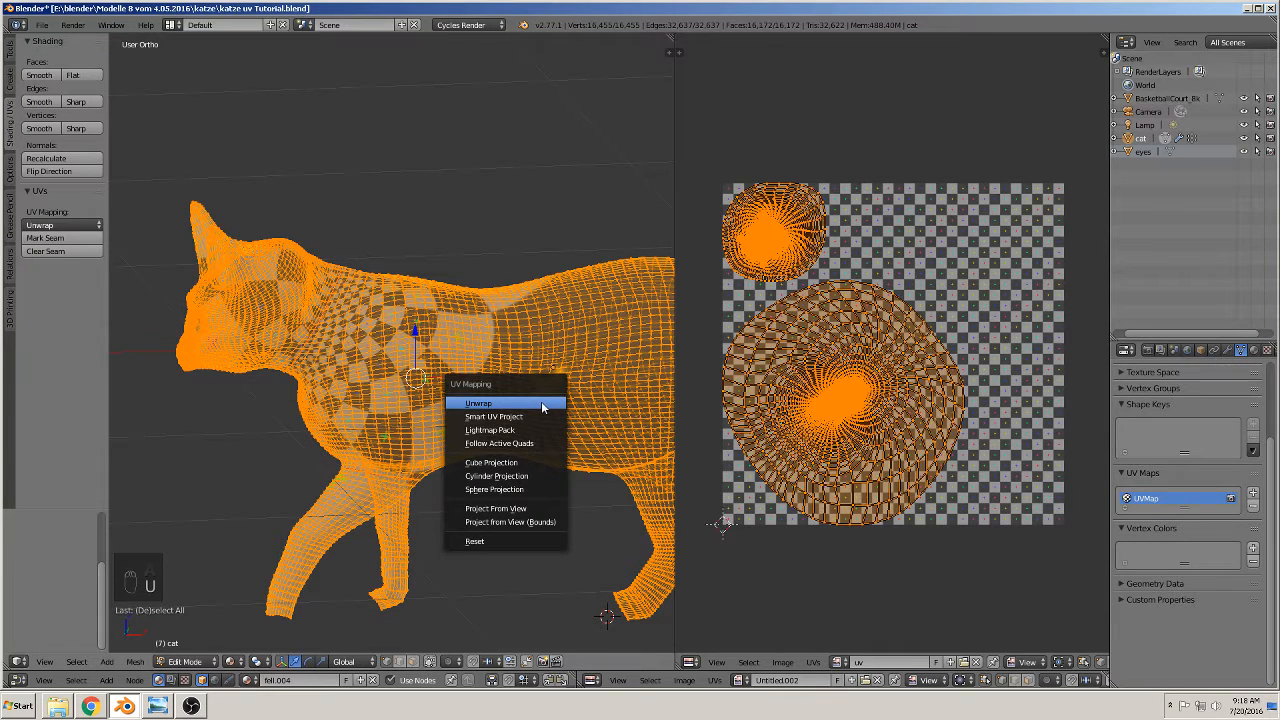
{"action": "left_click", "coordinate": [541, 402]}
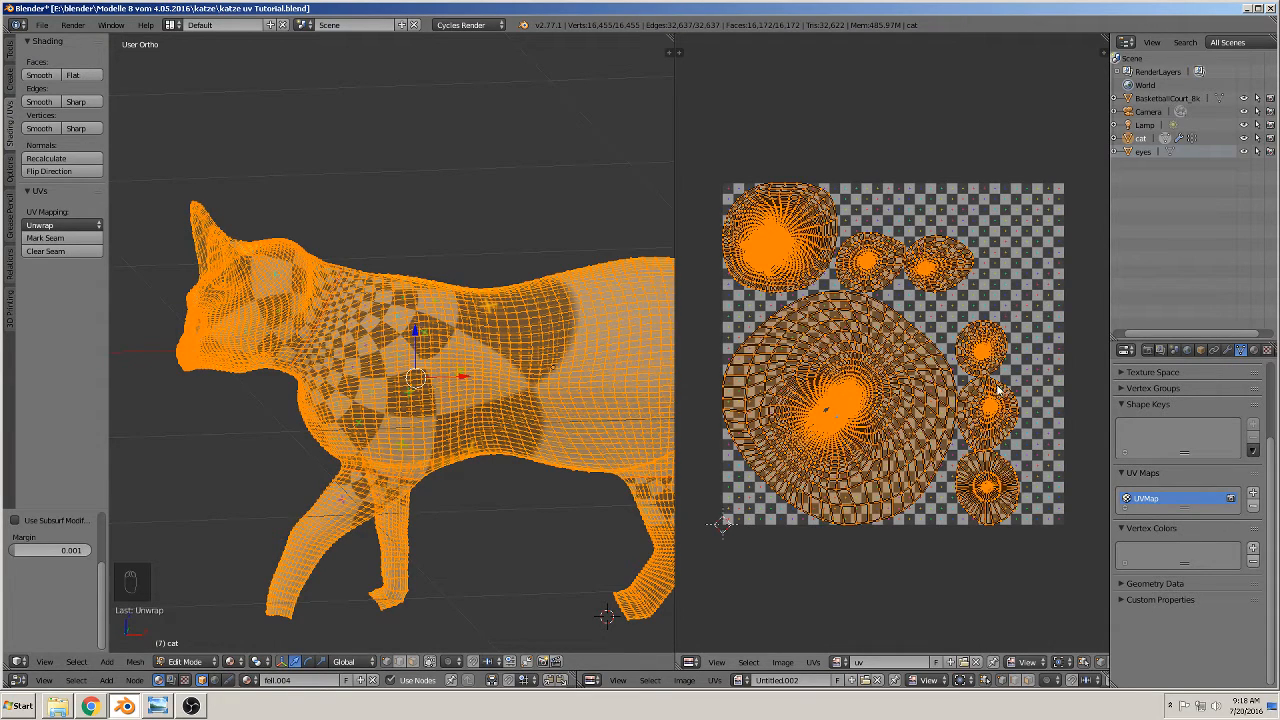
{"action": "middle_click_drag", "start_coordinate": [573, 338], "coordinate": [454, 247], "text": "shift"}
{"action": "scroll", "coordinate": [530, 407], "scroll_direction": "down", "scroll_amount": 2}
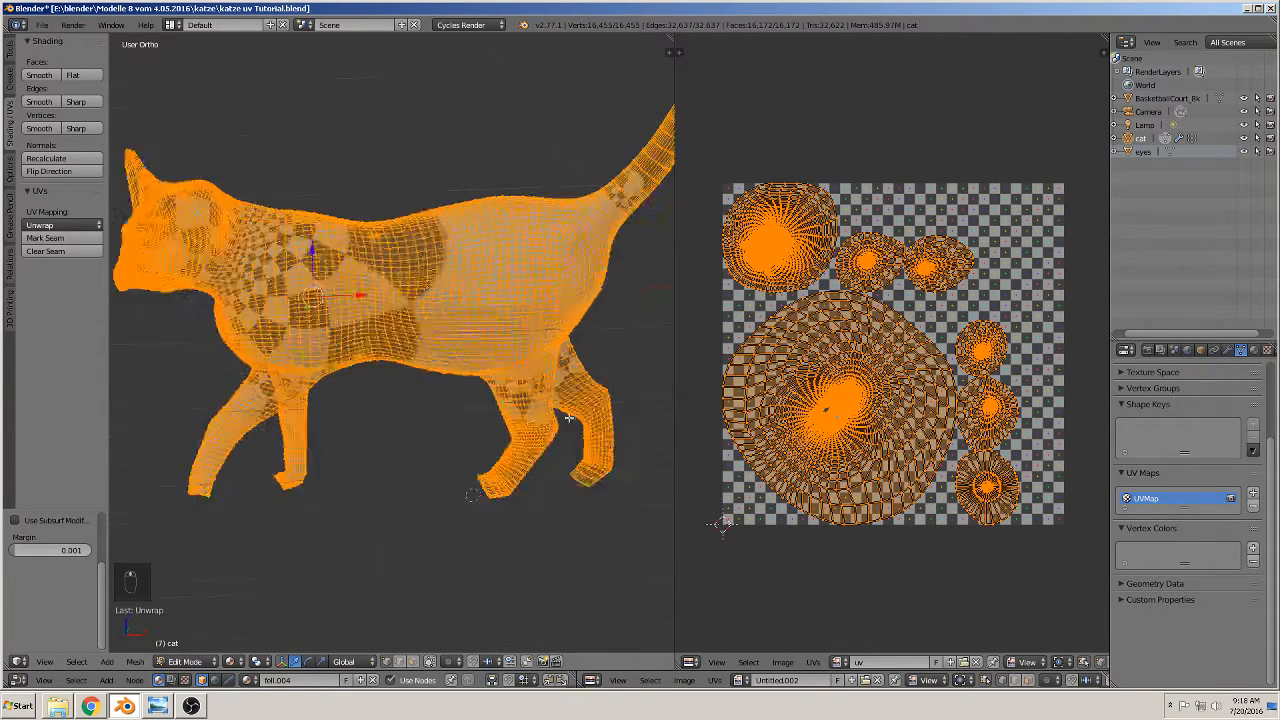
- Deselect the mesh and circle-select a short band of faces around the lower middle of the cat's tail
{"action": "key", "text": "a"}
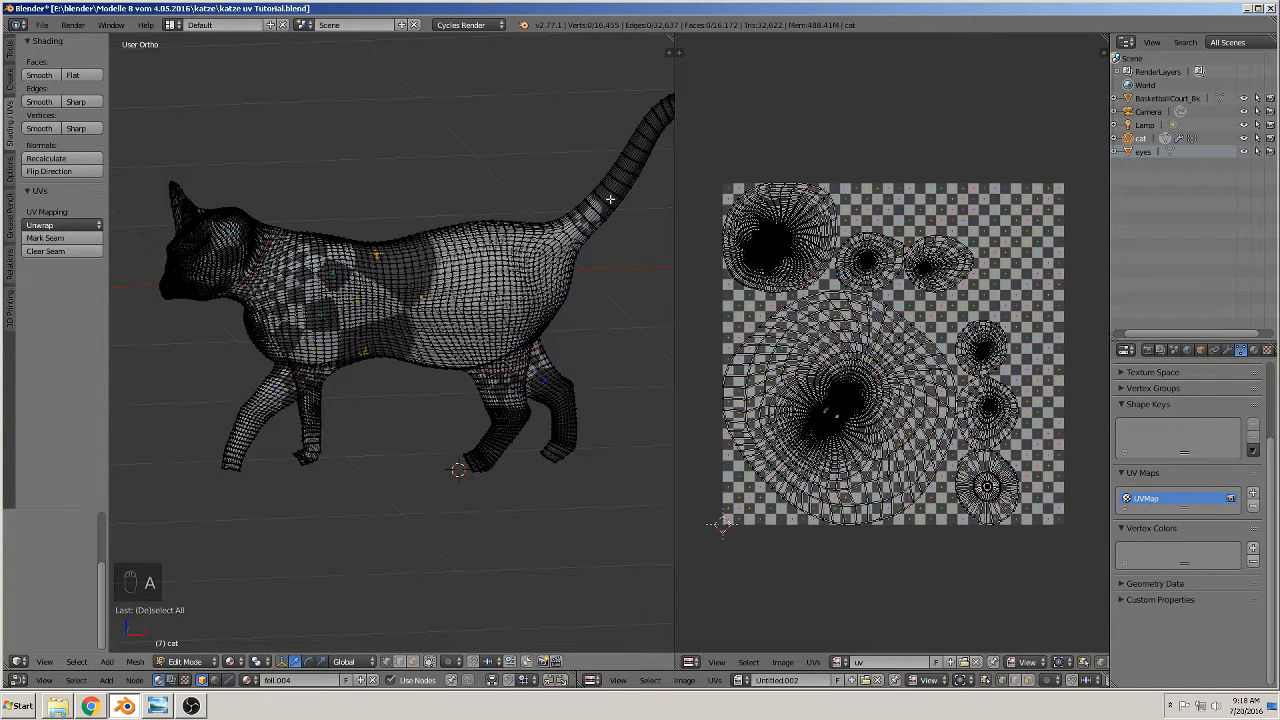
{"action": "key", "text": "c"}
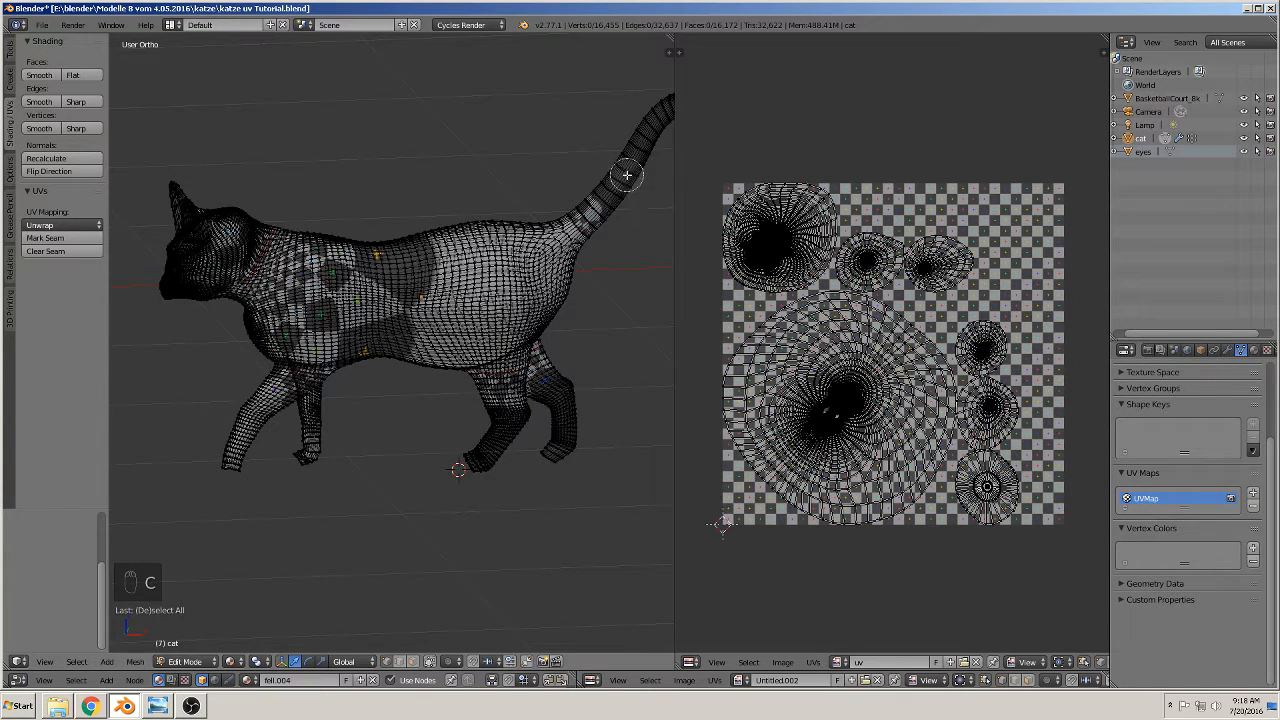
{"action": "left_click_drag", "start_coordinate": [627, 175], "coordinate": [618, 183]}
{"action": "right_click", "coordinate": [625, 175]}
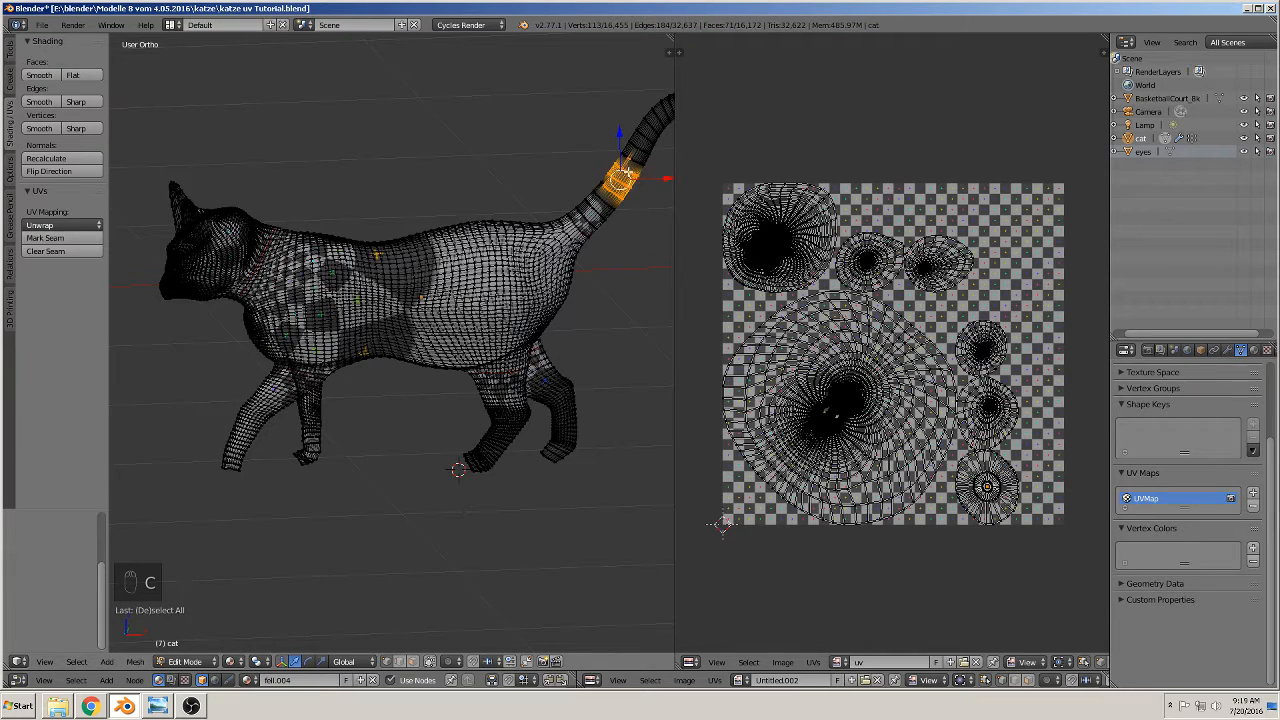
{"action": "left_click", "coordinate": [1085, 664]}
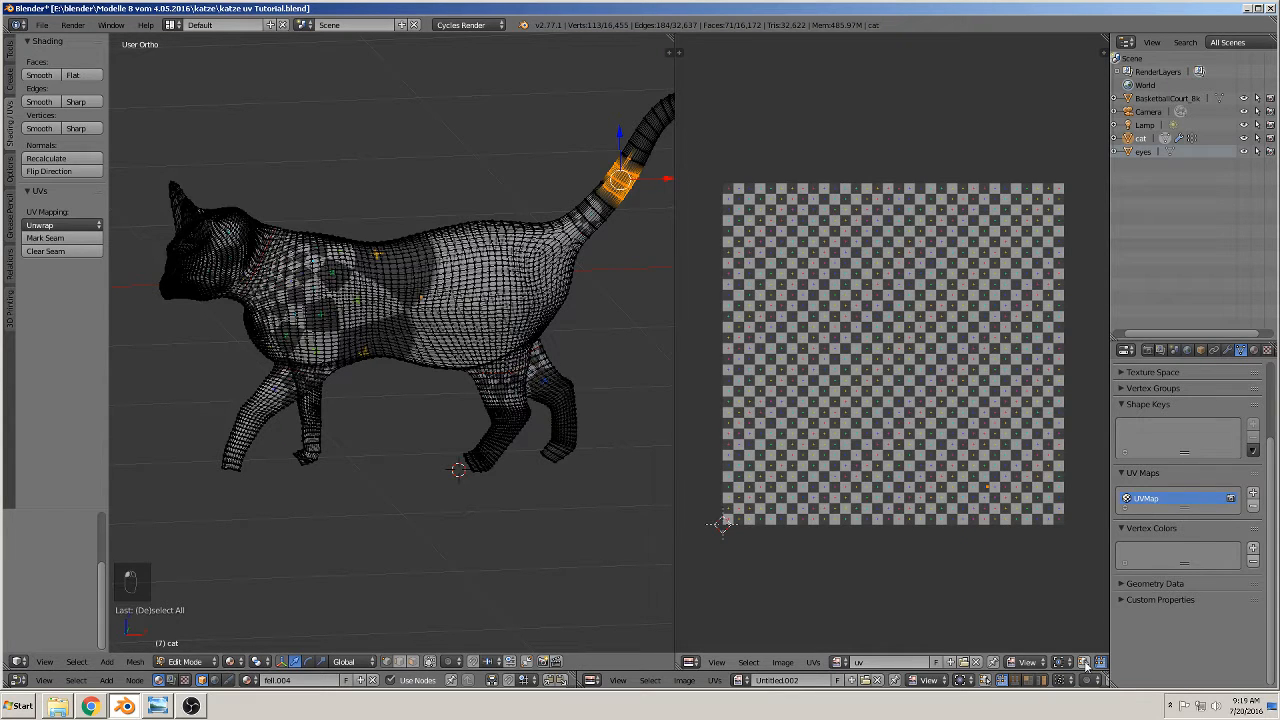
{"action": "key", "text": "Tab"}
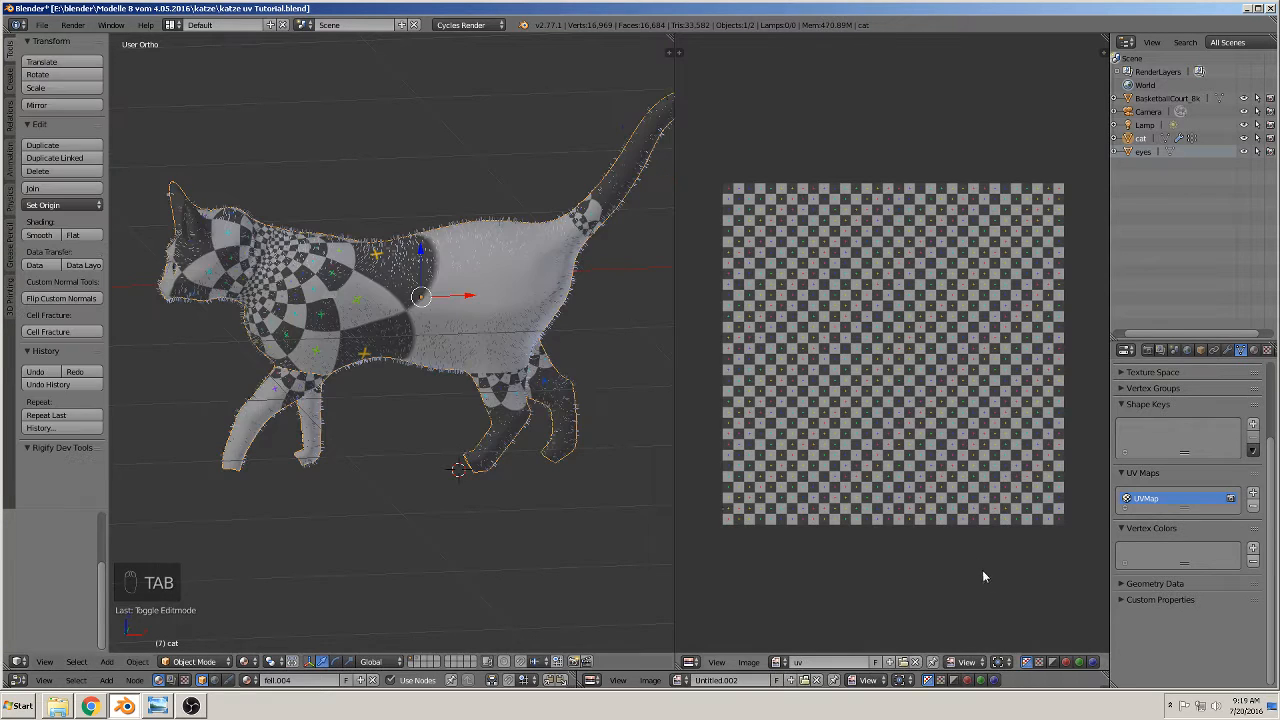
{"action": "key", "text": "Tab"}
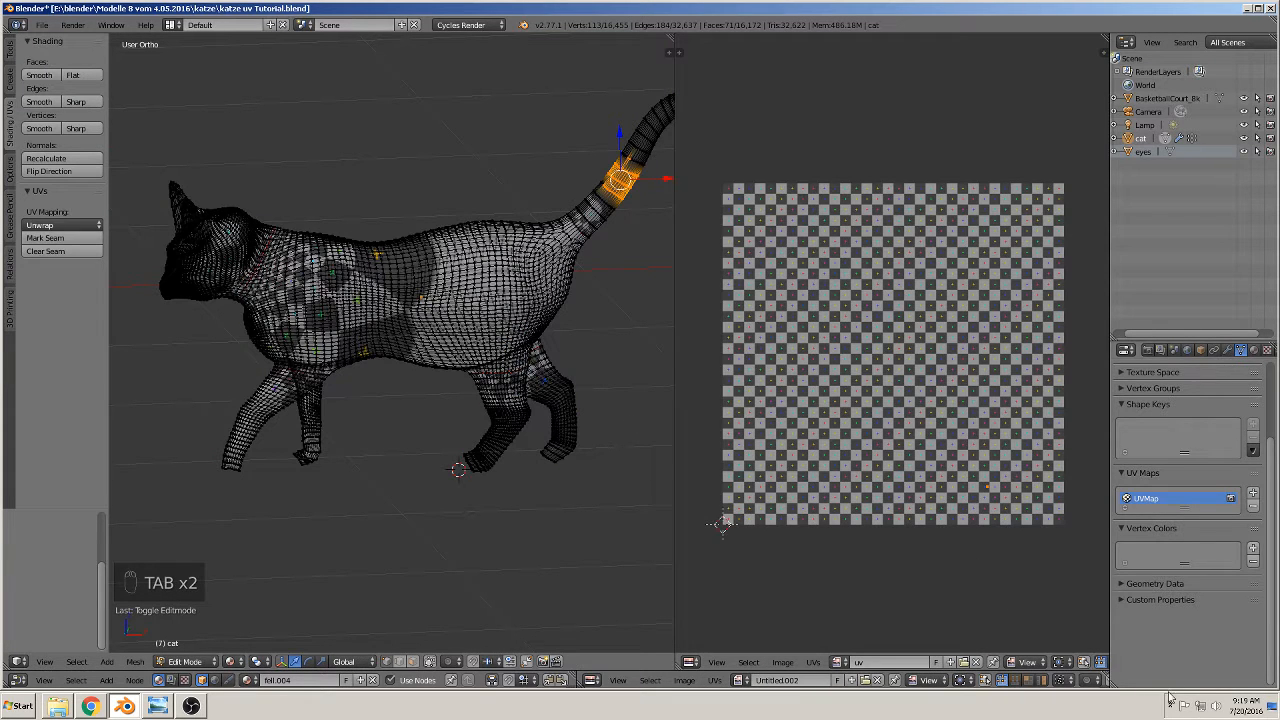
{"action": "left_click", "coordinate": [1085, 664]}
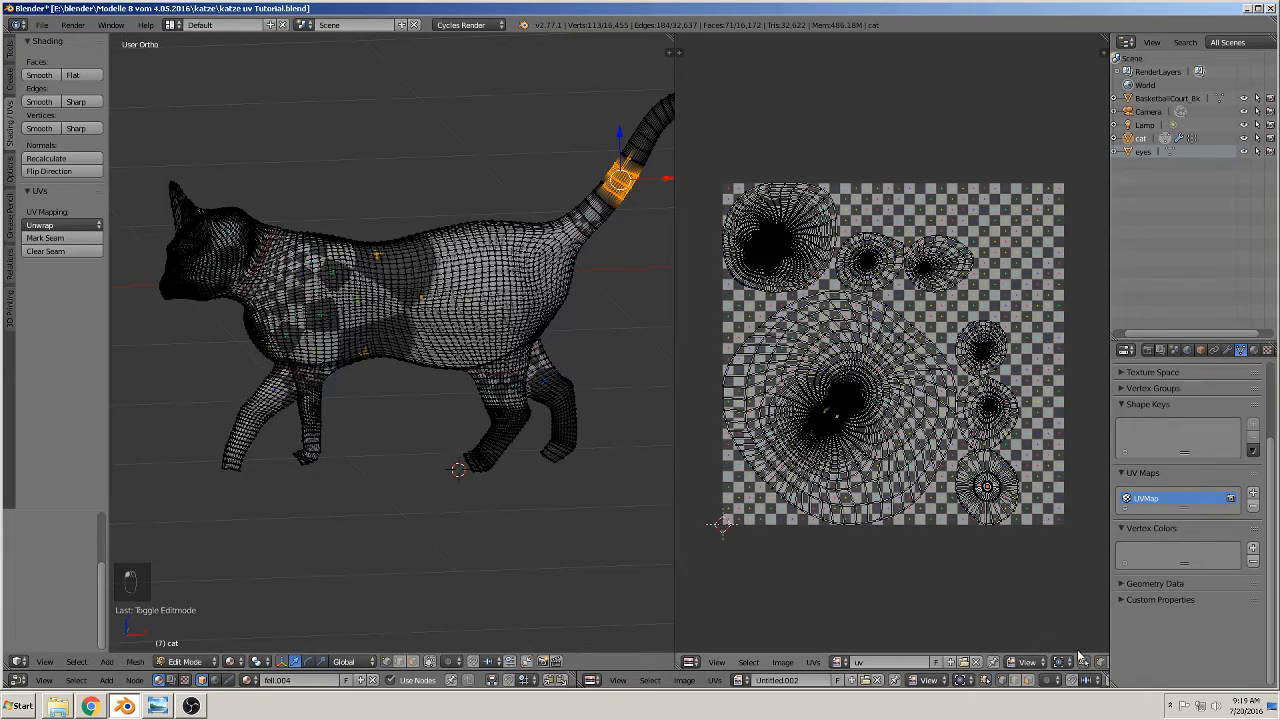
- Examine where the selected tail faces lie within their island in the UV editor
{"action": "scroll", "coordinate": [1036, 572], "scroll_direction": "up", "scroll_amount": 1}
{"action": "scroll", "coordinate": [1036, 572], "scroll_direction": "up", "scroll_amount": 5}
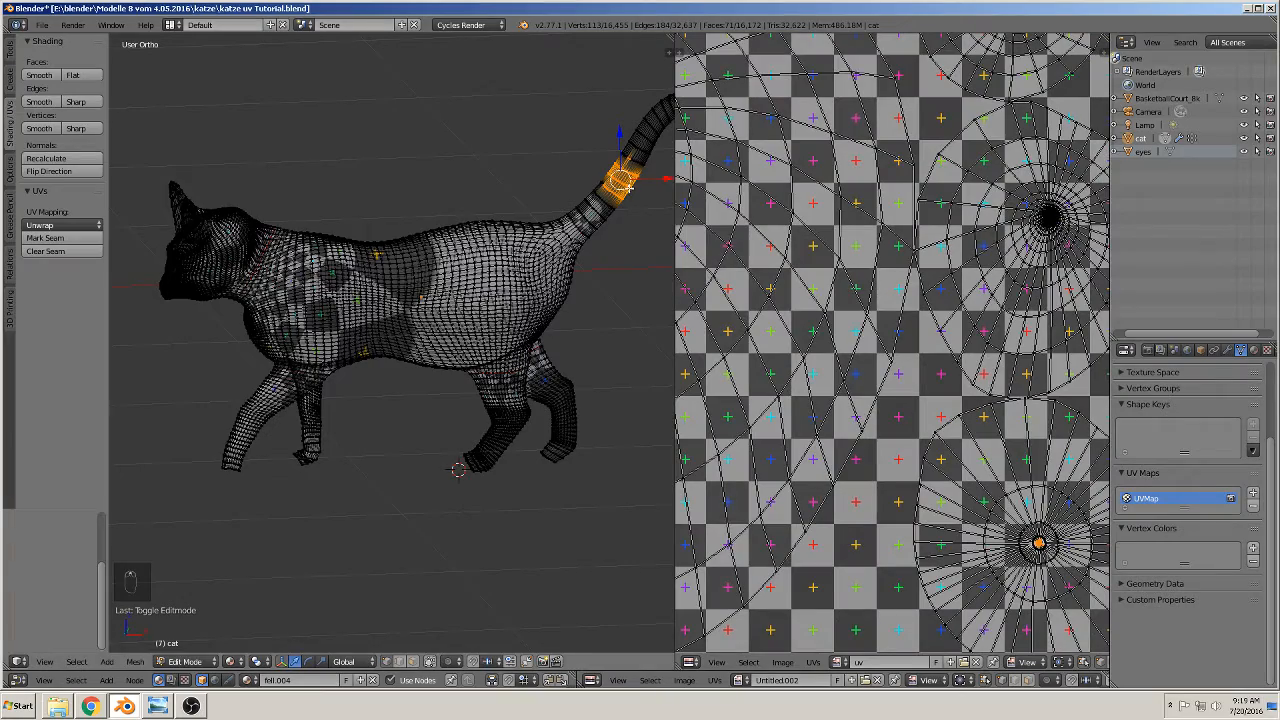
{"action": "middle_click_drag", "start_coordinate": [972, 558], "coordinate": [790, 382]}
{"action": "scroll", "coordinate": [889, 402], "scroll_direction": "up", "scroll_amount": 4}
{"action": "scroll", "coordinate": [890, 402], "scroll_direction": "up", "scroll_amount": 3}
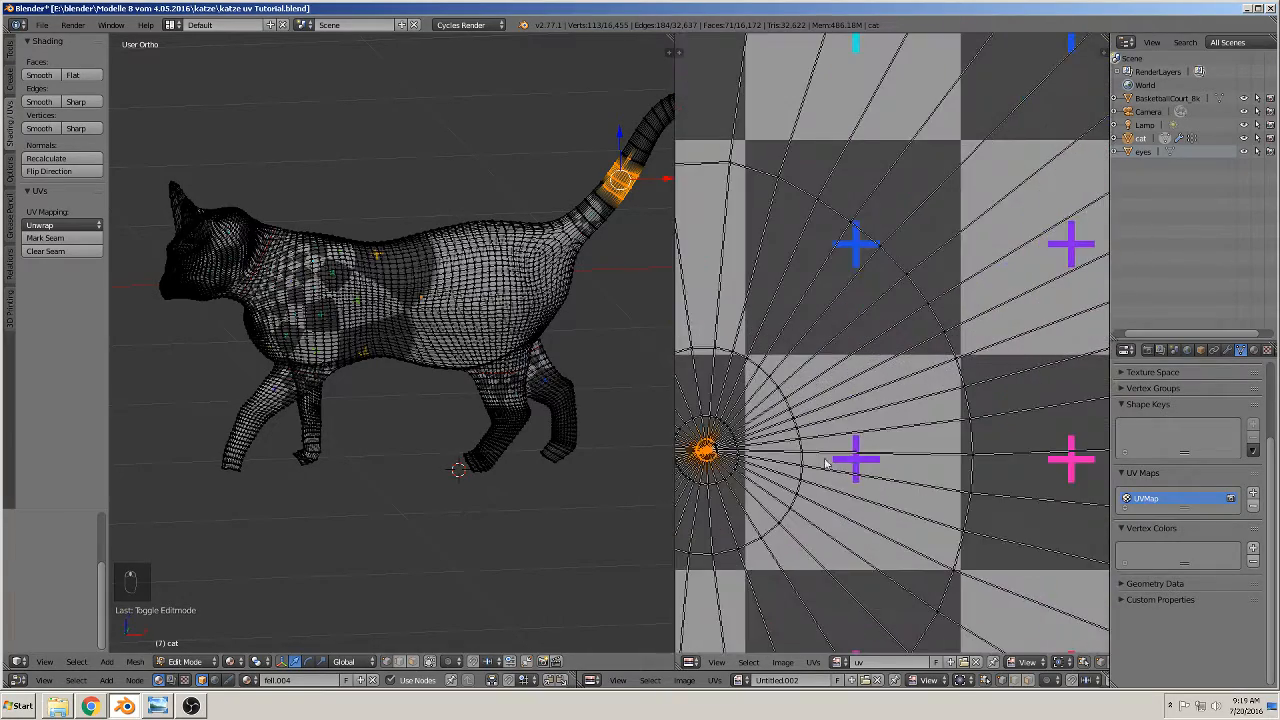
{"action": "middle_click_drag", "start_coordinate": [715, 434], "coordinate": [889, 375]}
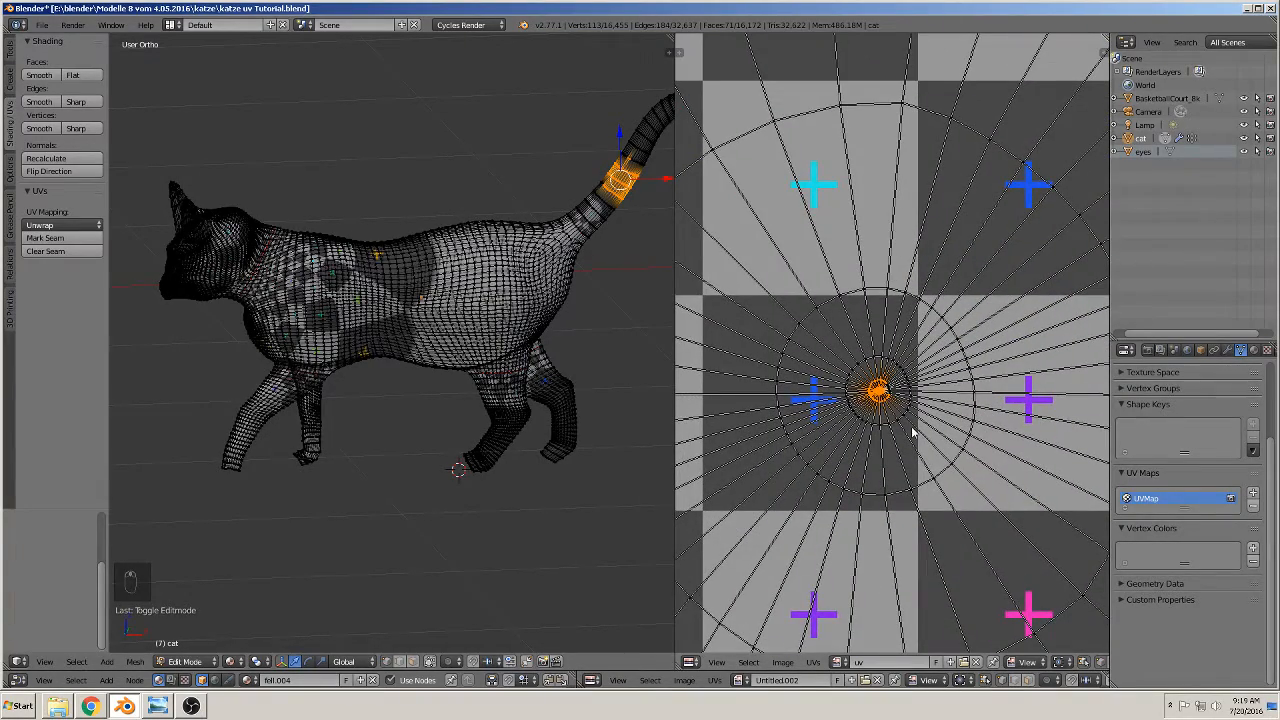
{"action": "scroll", "coordinate": [912, 432], "scroll_direction": "down", "scroll_amount": 9}
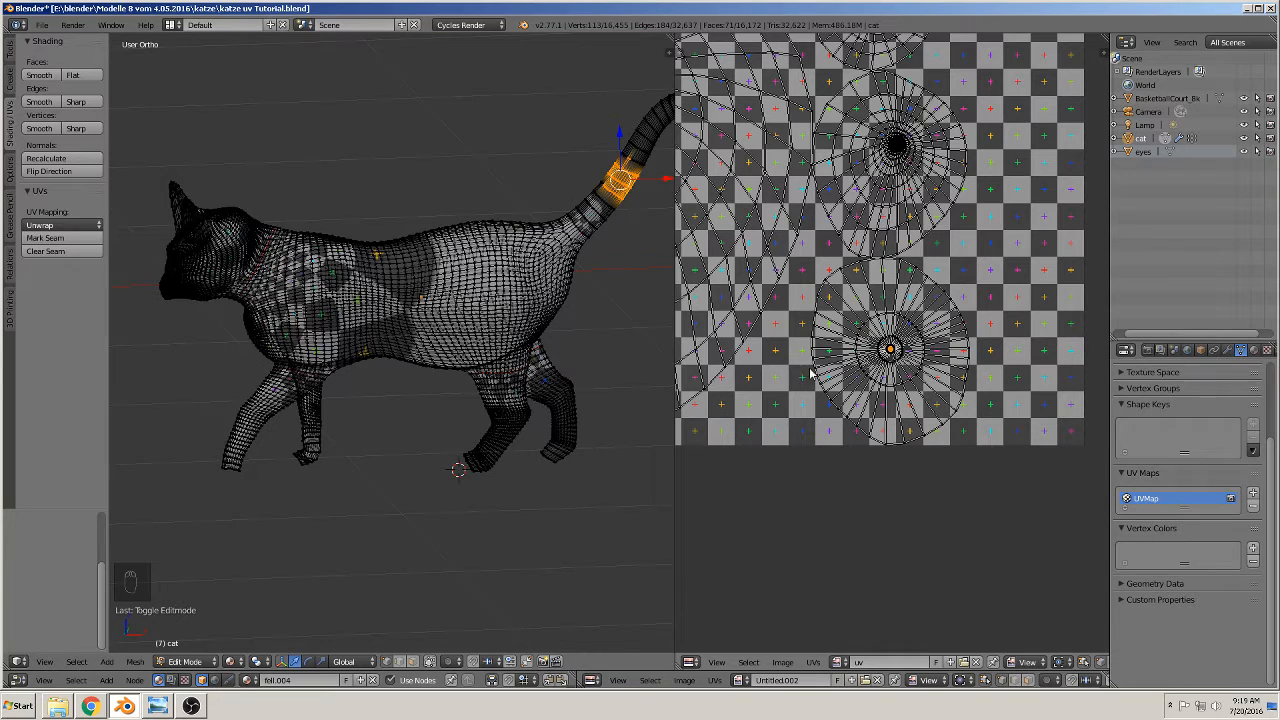
- Switch to the photo viewer to look at the crushed can picture and return to Blender
{"action": "left_click", "coordinate": [158, 706]}
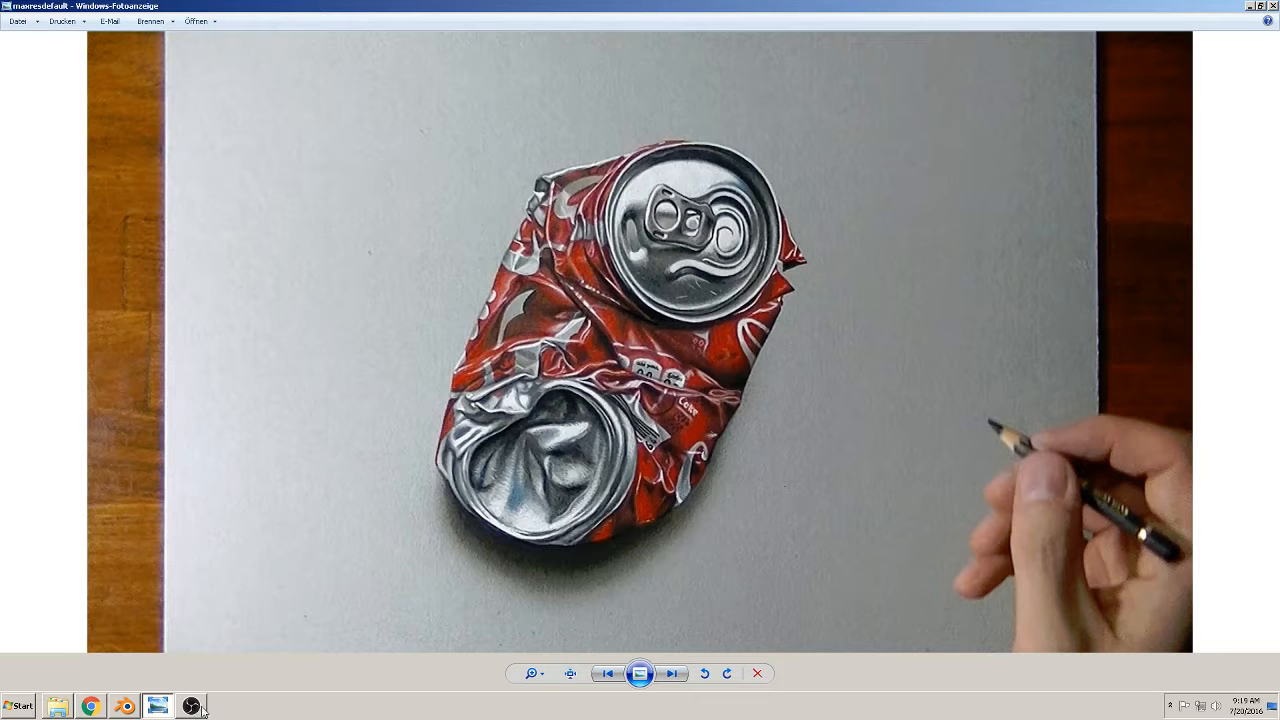
{"action": "left_click", "coordinate": [124, 706]}
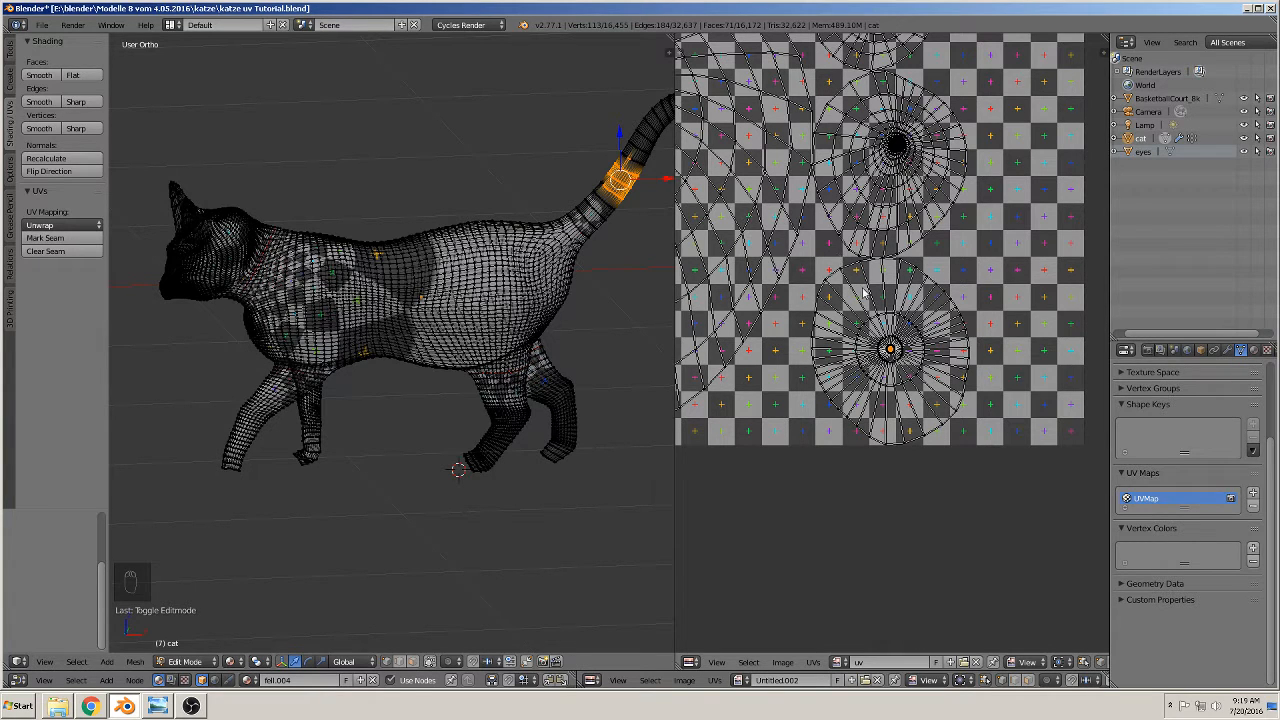
- Deselect the tail faces and limit selection to visible geometry in the 3D view
{"action": "scroll", "coordinate": [525, 177], "scroll_direction": "up", "scroll_amount": 7}
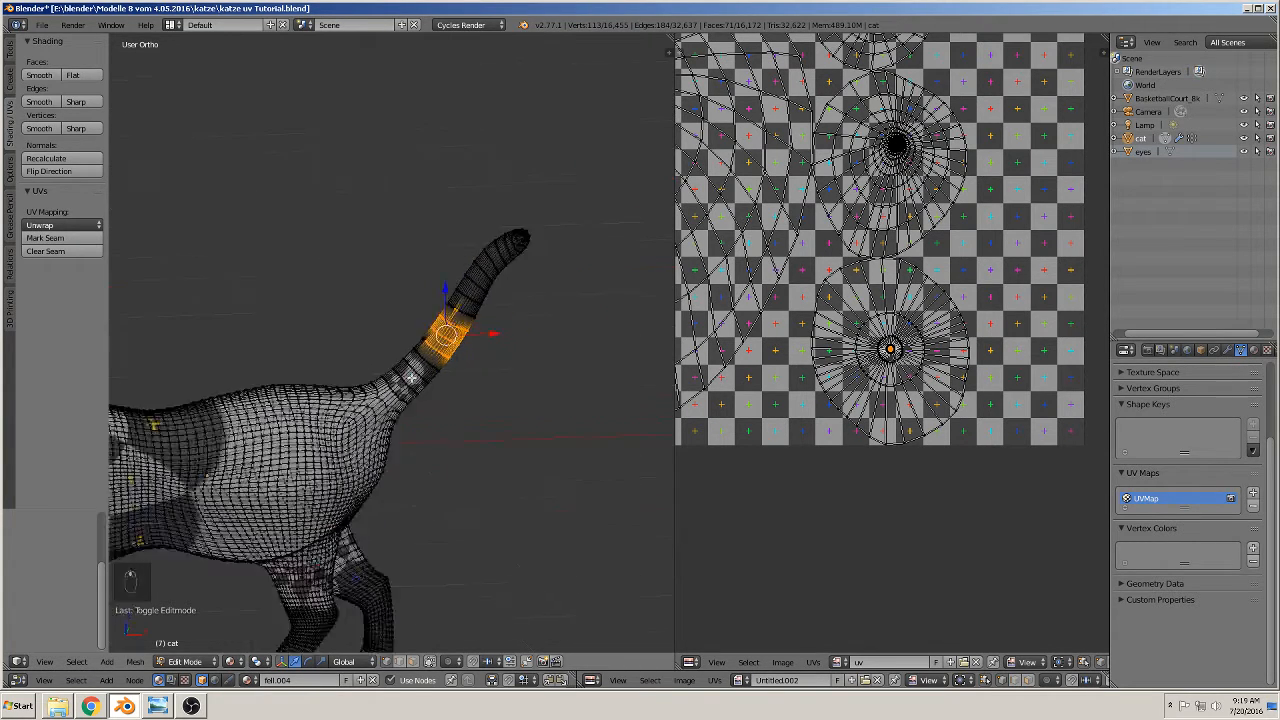
{"action": "key", "text": "a"}
{"action": "middle_click_drag", "start_coordinate": [477, 389], "coordinate": [472, 404]}
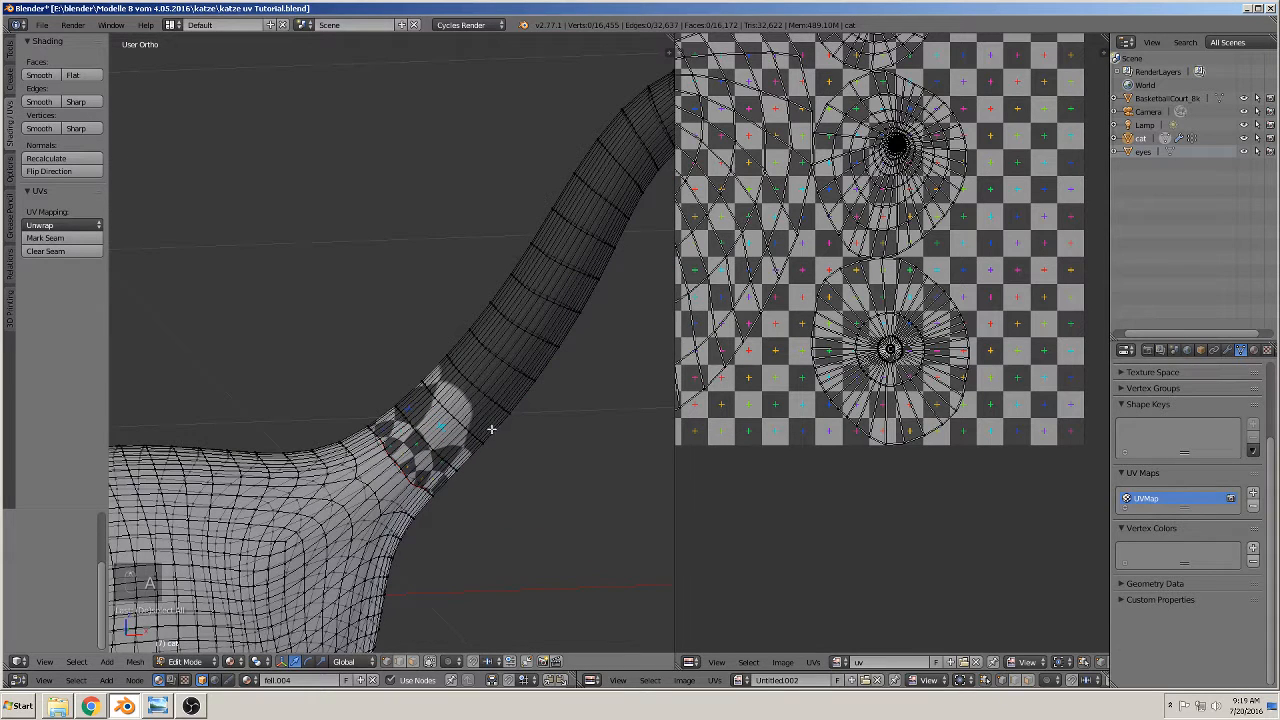
{"action": "left_click", "coordinate": [430, 662]}
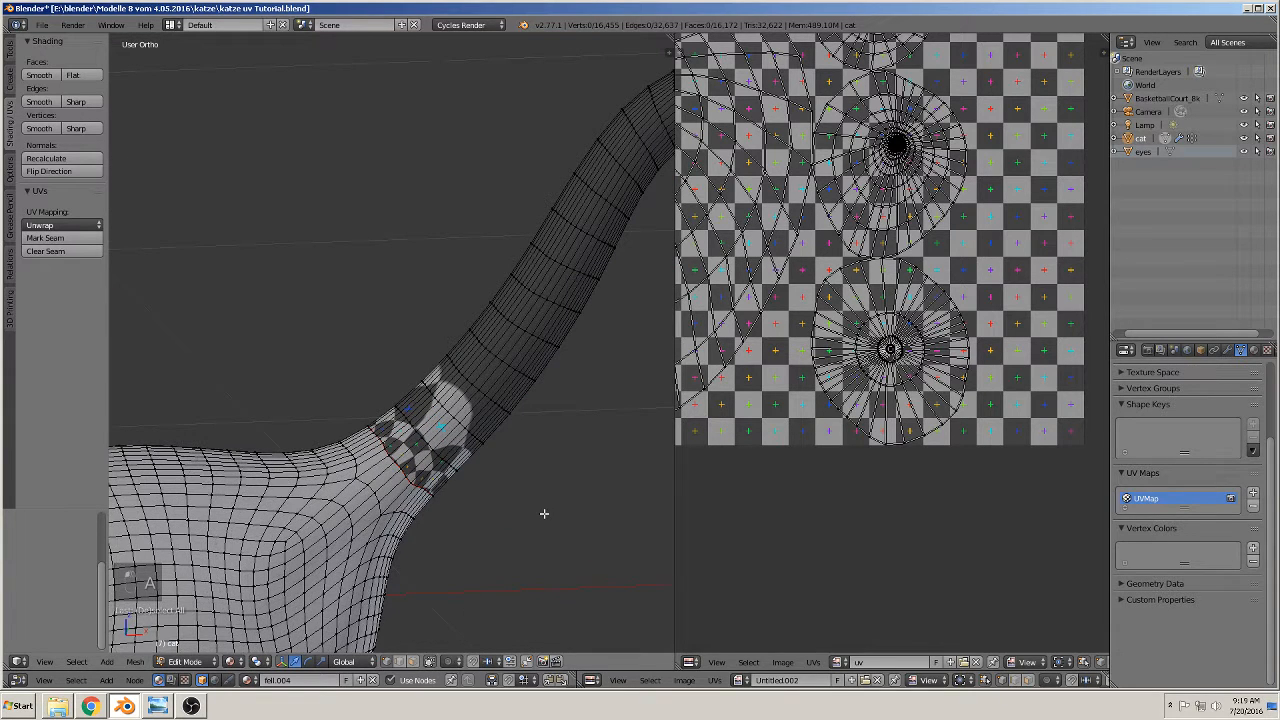
{"action": "middle_click_drag", "start_coordinate": [544, 513], "coordinate": [407, 571], "text": "shift"}
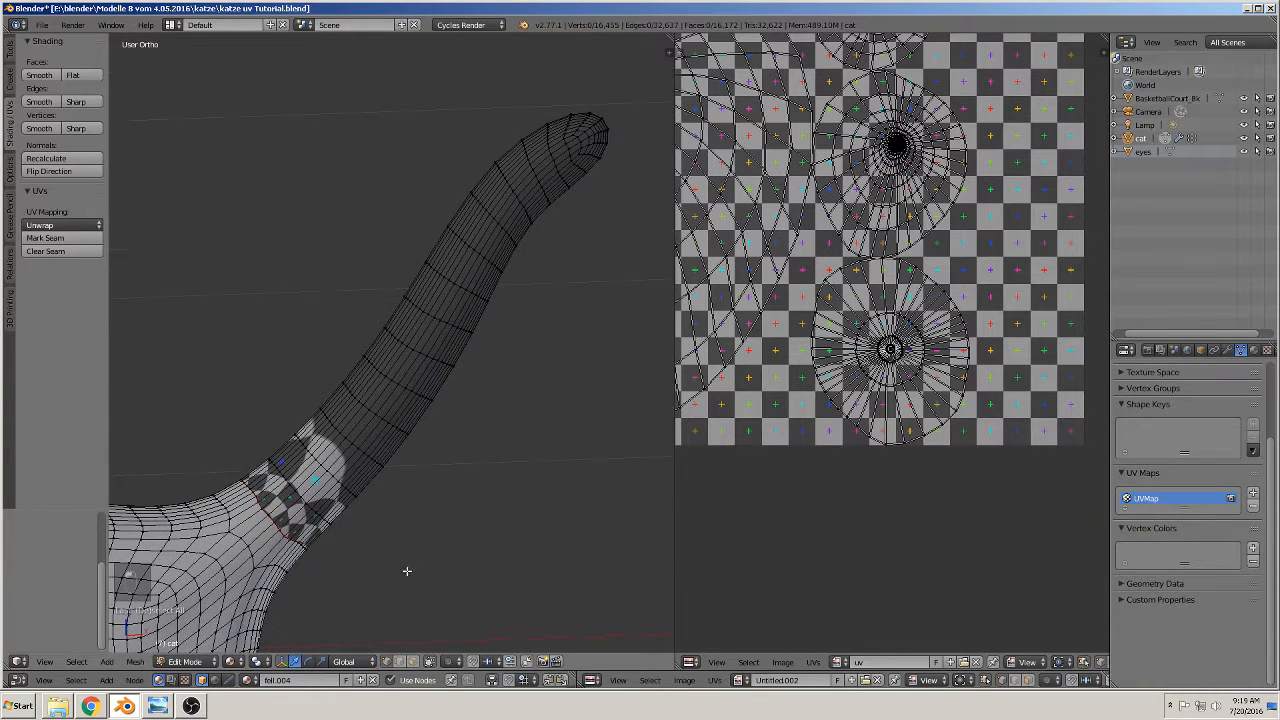
- Try selecting the lengthwise edge loop along the side of the tail and follow it to the base seam
{"action": "right_click", "coordinate": [356, 424], "text": "alt"}
{"action": "middle_click_drag", "start_coordinate": [364, 429], "coordinate": [403, 431]}
{"action": "scroll", "coordinate": [403, 431], "scroll_direction": "down", "scroll_amount": 8}
{"action": "middle_click_drag", "start_coordinate": [331, 483], "coordinate": [353, 456]}
{"action": "scroll", "coordinate": [353, 456], "scroll_direction": "up", "scroll_amount": 6}
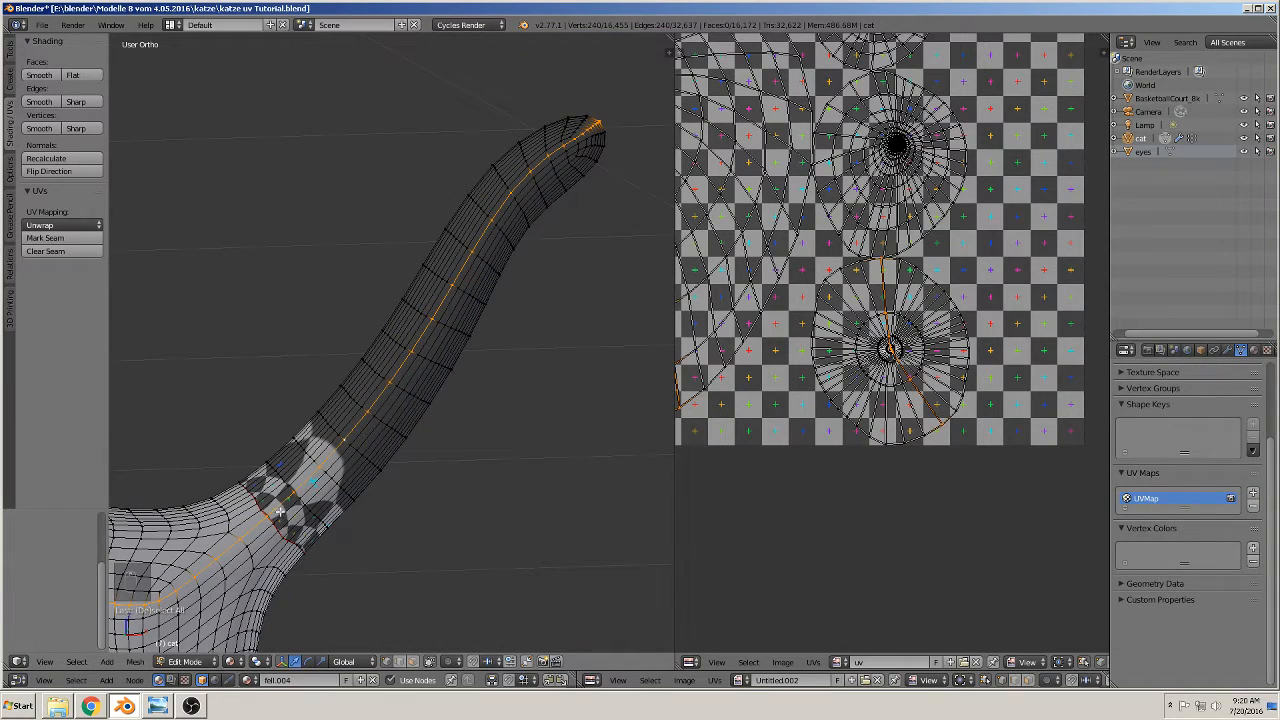
{"action": "scroll", "coordinate": [278, 512], "scroll_direction": "up", "scroll_amount": 2}
{"action": "middle_click_drag", "start_coordinate": [283, 512], "coordinate": [417, 422], "text": "shift"}
{"action": "scroll", "coordinate": [417, 422], "scroll_direction": "up", "scroll_amount": 3}
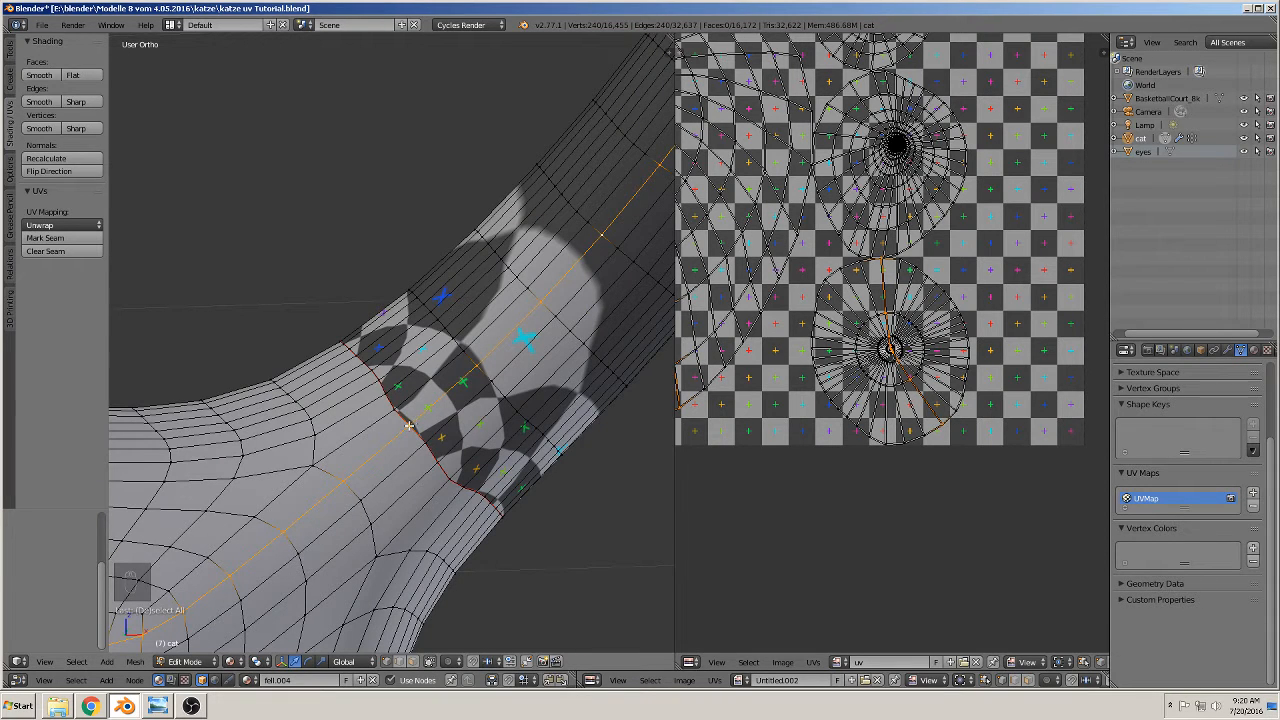
- Select the shortest vertex path from the tail-base seam to a point partway up the tail
{"action": "right_click", "coordinate": [410, 427]}
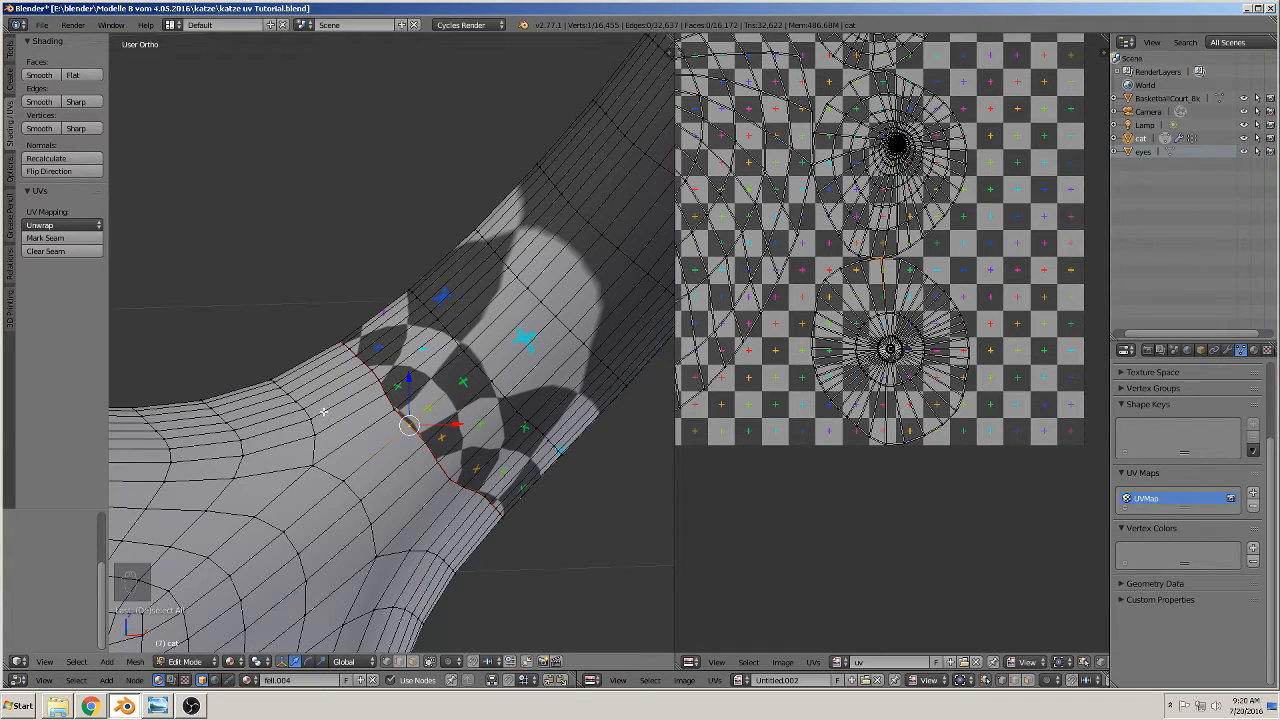
{"action": "scroll", "coordinate": [350, 401], "scroll_direction": "down", "scroll_amount": 3}
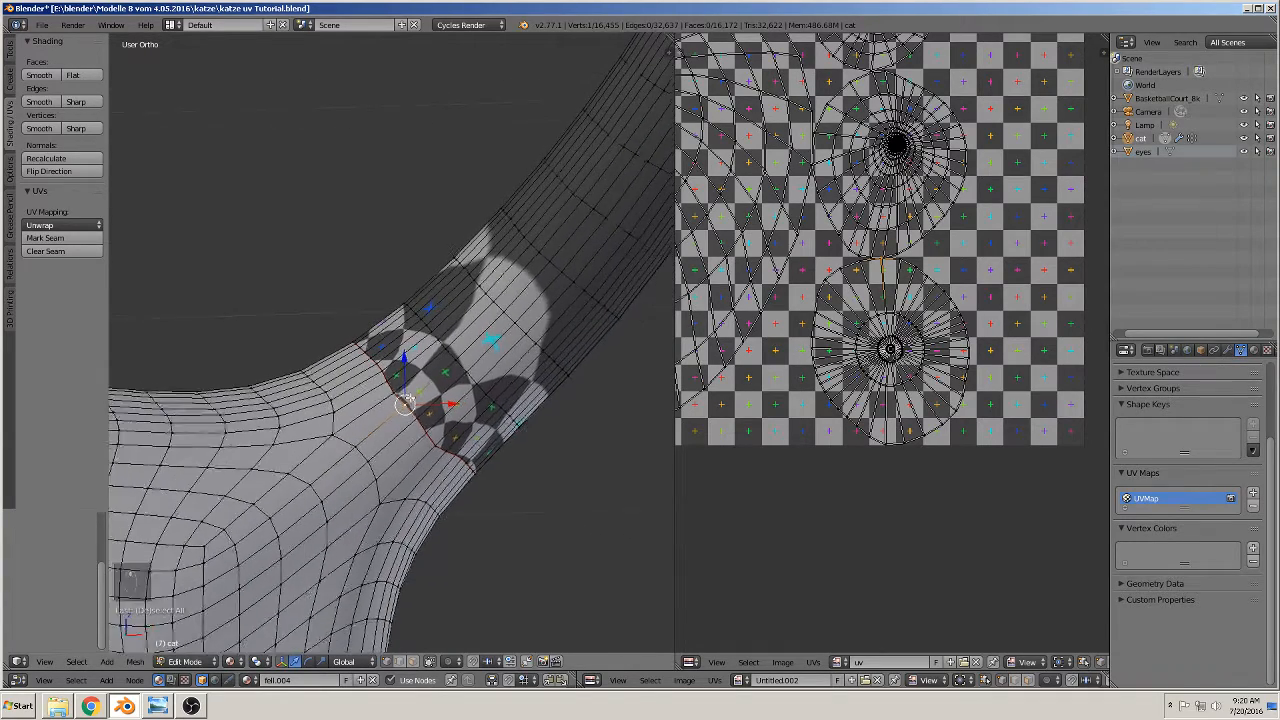
{"action": "middle_click_drag", "start_coordinate": [335, 421], "coordinate": [385, 439]}
{"action": "middle_click_drag", "start_coordinate": [466, 443], "coordinate": [580, 155]}
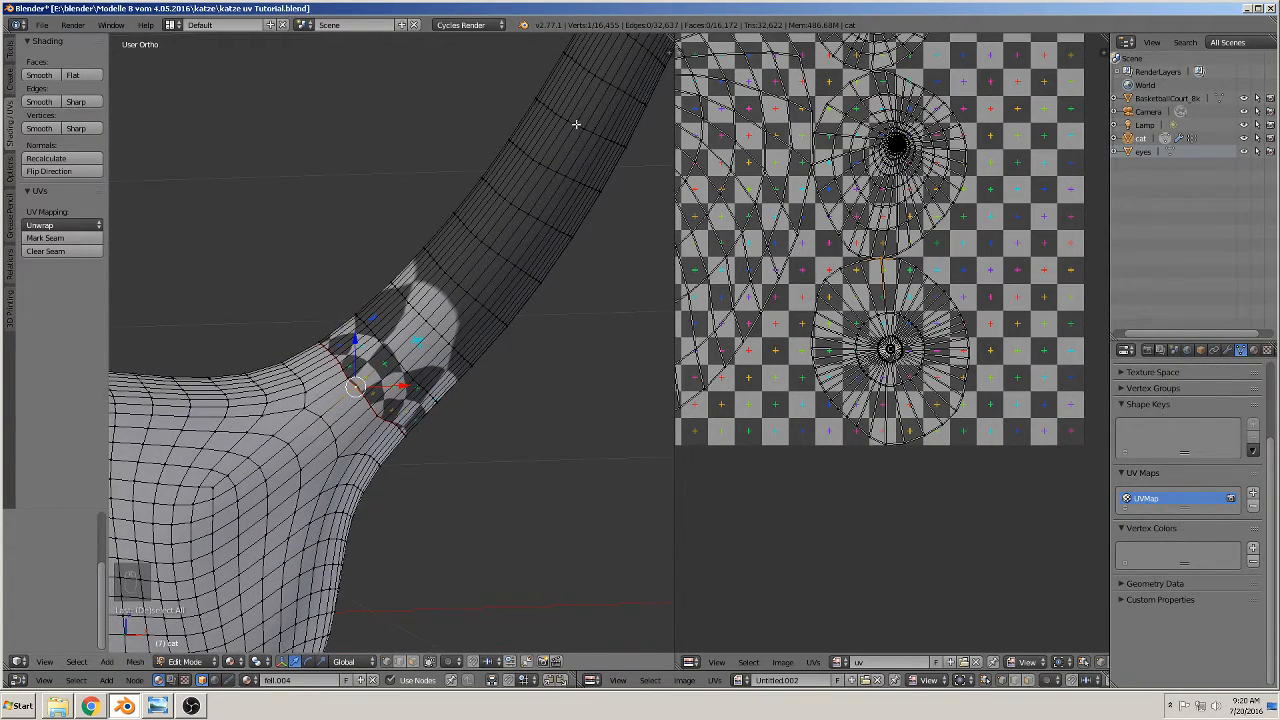
{"action": "right_click", "coordinate": [575, 125], "text": "ctrl"}
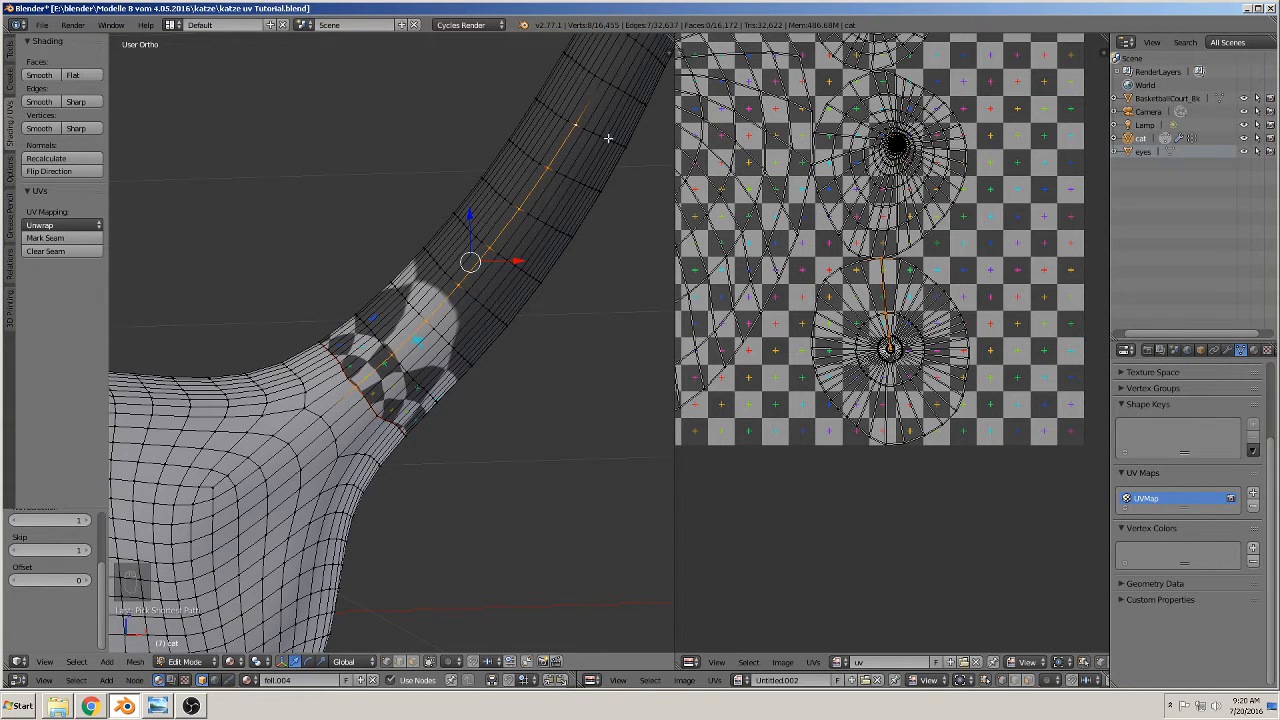
- Select the shortest vertex path up the opposite side of the tail, starting at the base seam
{"action": "middle_click_drag", "start_coordinate": [561, 208], "coordinate": [551, 286]}
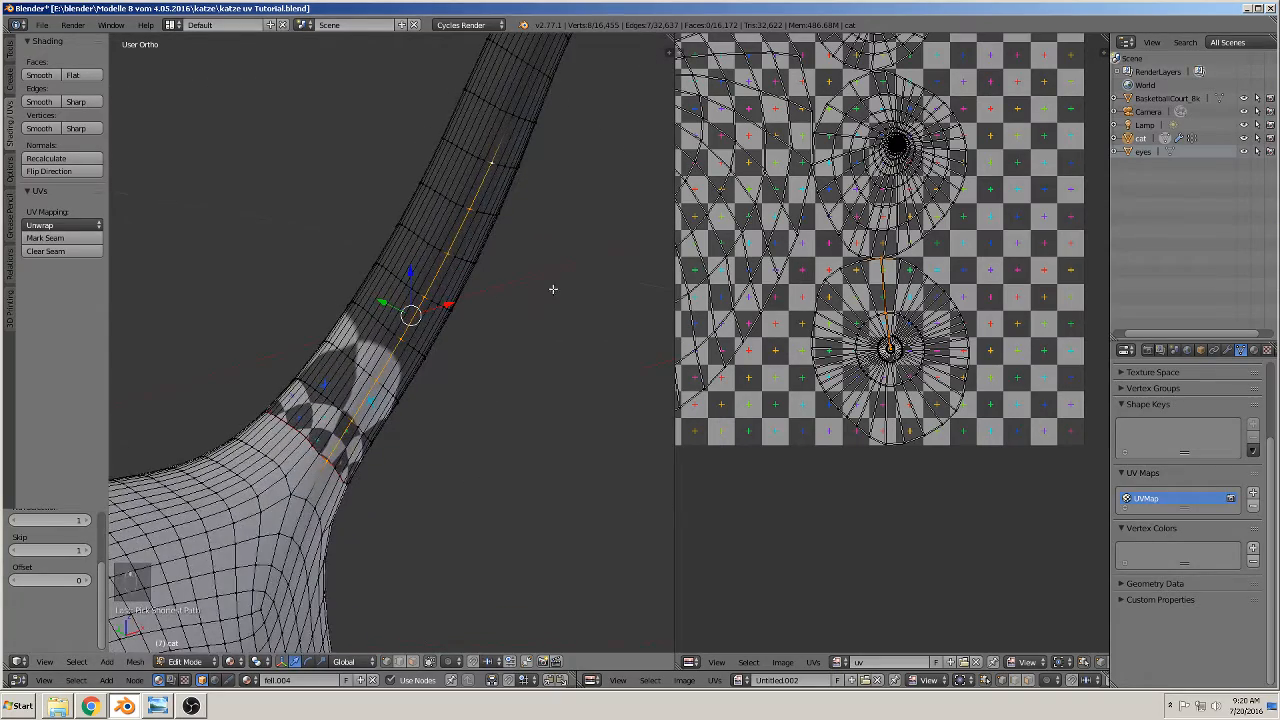
{"action": "middle_click_drag", "start_coordinate": [438, 370], "coordinate": [648, 313]}
{"action": "middle_click_drag", "start_coordinate": [589, 411], "coordinate": [529, 471]}
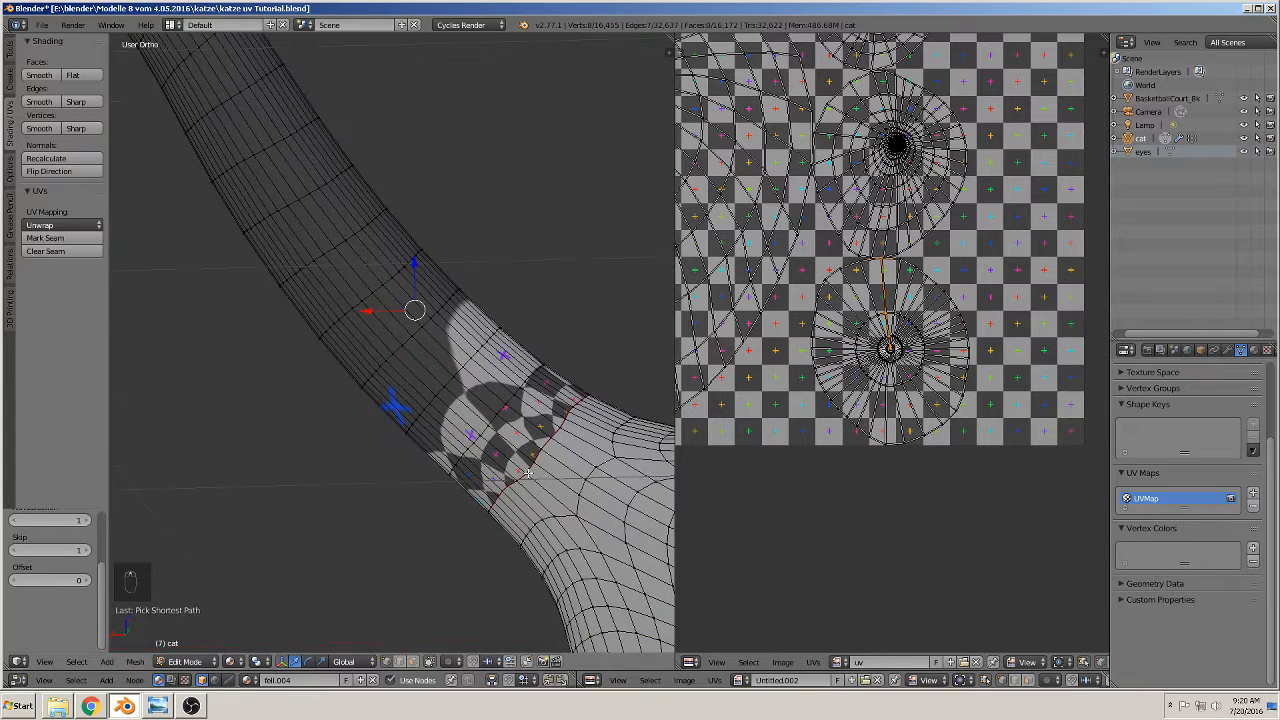
{"action": "right_click", "coordinate": [527, 471]}
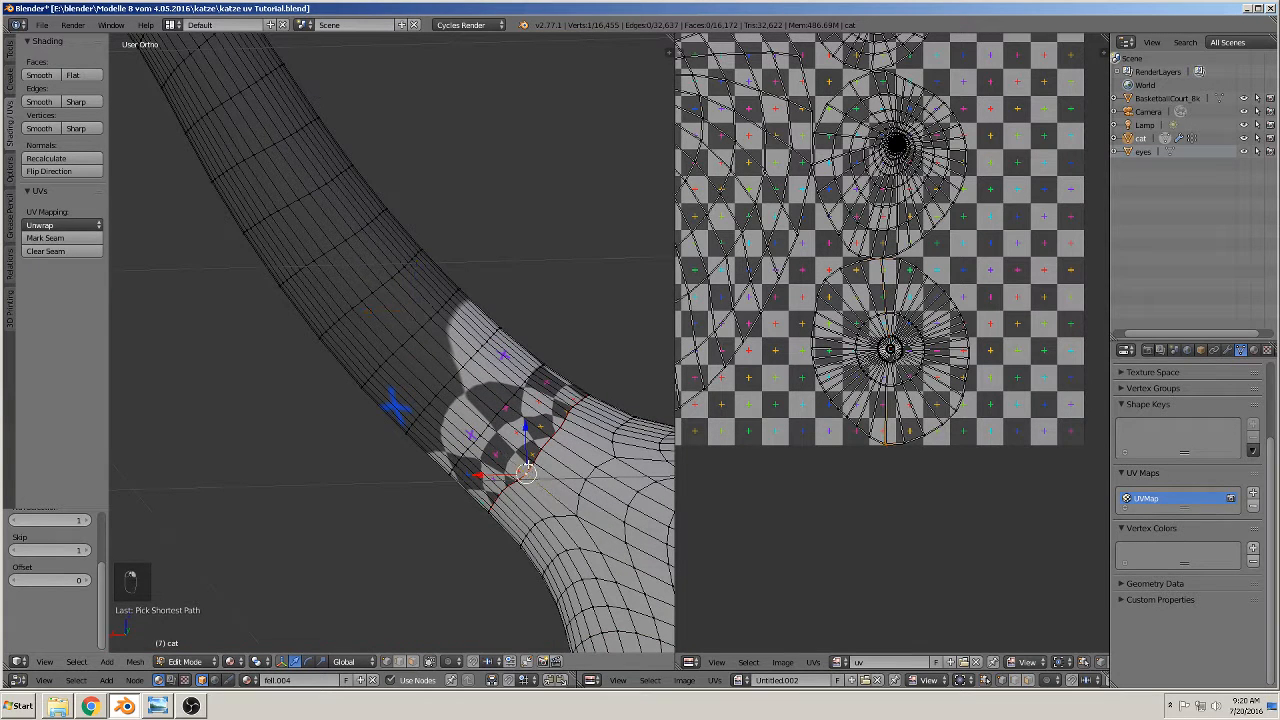
{"action": "right_click", "coordinate": [190, 56], "text": "ctrl"}
{"action": "scroll", "coordinate": [245, 160], "scroll_direction": "down", "scroll_amount": 3}
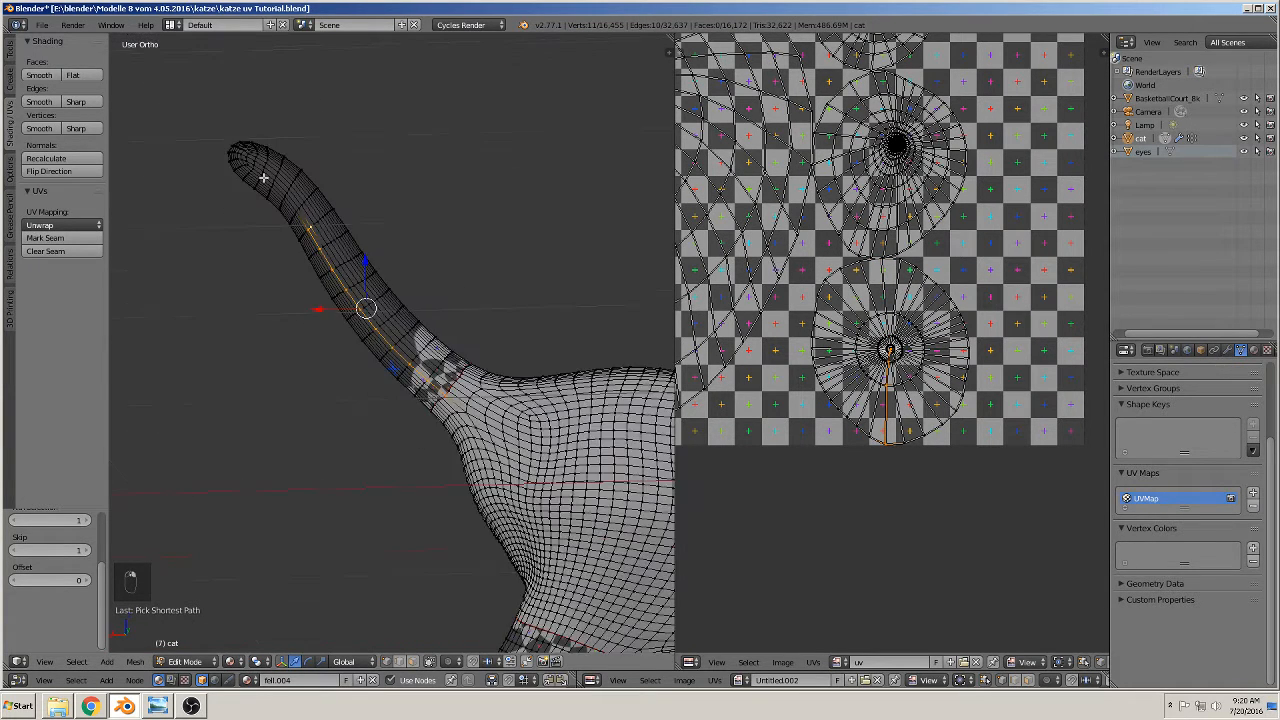
{"action": "scroll", "coordinate": [423, 306], "scroll_direction": "up", "scroll_amount": 8}
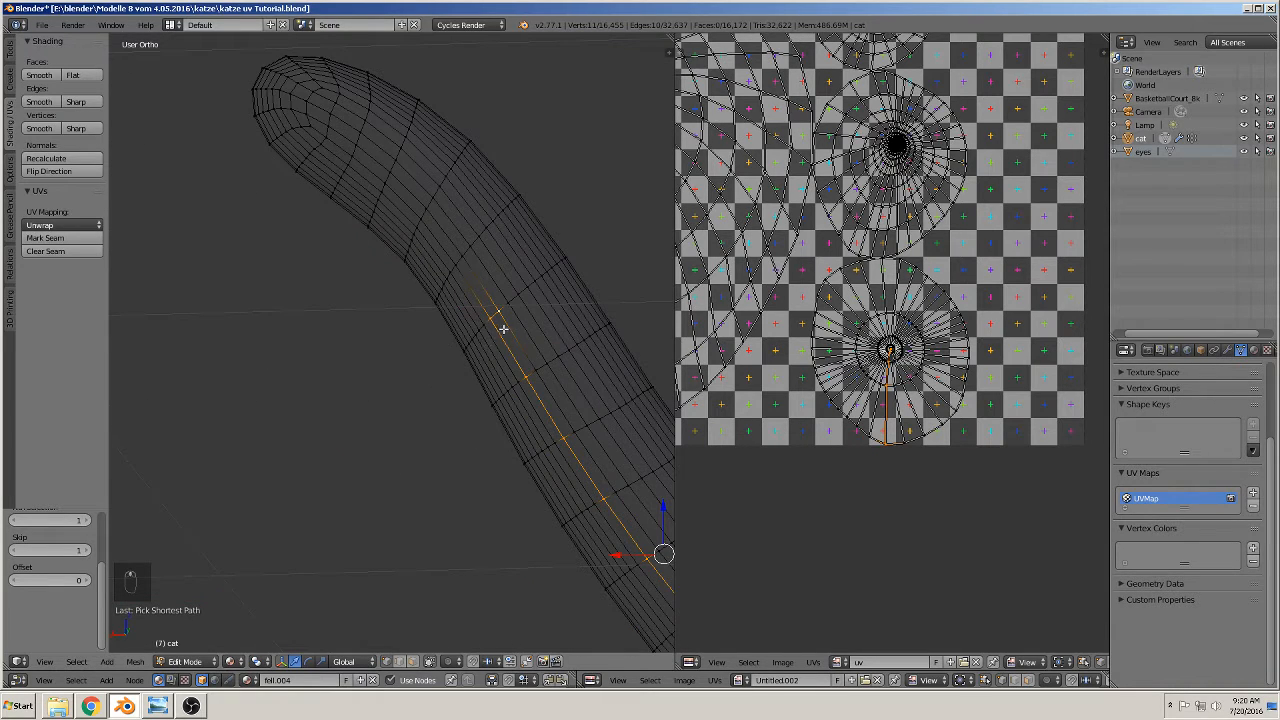
{"action": "mouse_move", "coordinate": [503, 328]}
{"action": "middle_mouse_down"}
{"action": "mouse_move", "coordinate": [551, 334]}
{"action": "mouse_move", "coordinate": [514, 309]}
{"action": "middle_mouse_up"}
- Replace the path selection with the full lengthwise edge loop running along the opposite side of the tail
{"action": "right_click", "coordinate": [510, 309]}
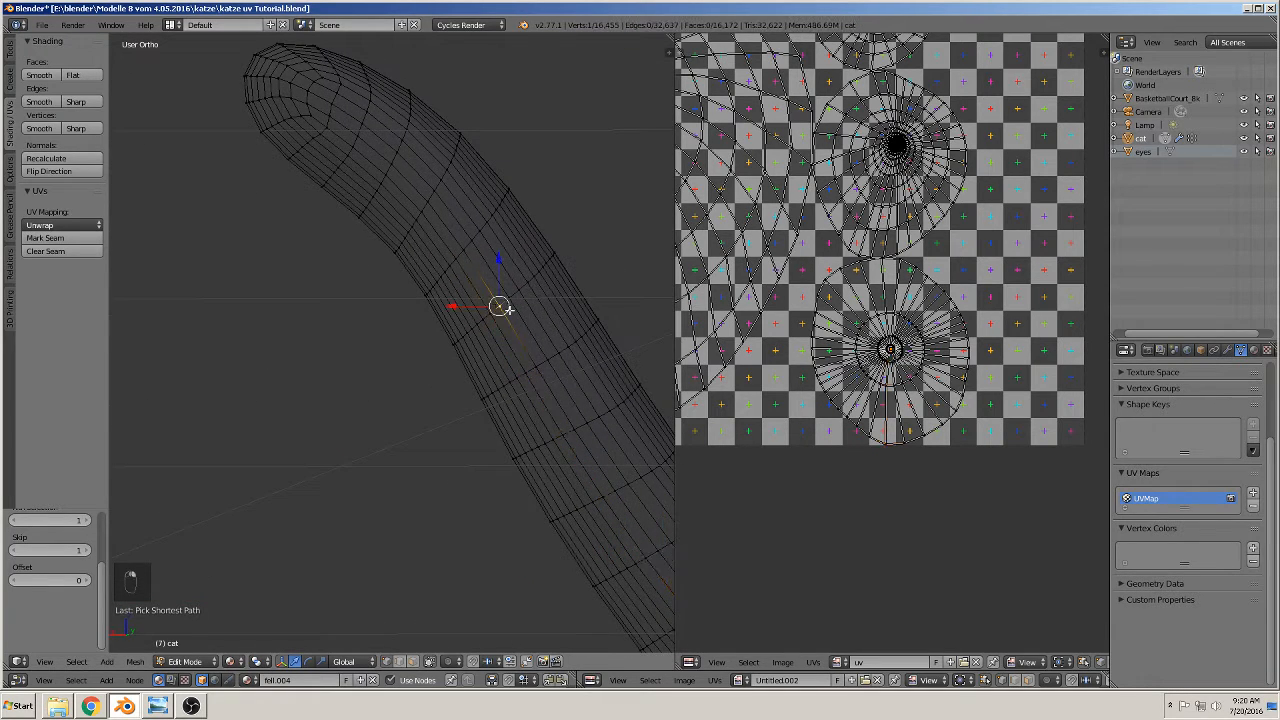
{"action": "scroll", "coordinate": [555, 410], "scroll_direction": "down", "scroll_amount": 5}
{"action": "scroll", "coordinate": [606, 506], "scroll_direction": "up", "scroll_amount": 2}
{"action": "middle_click_drag", "start_coordinate": [569, 484], "coordinate": [459, 437], "text": "shift"}
{"action": "right_click", "coordinate": [478, 454]}
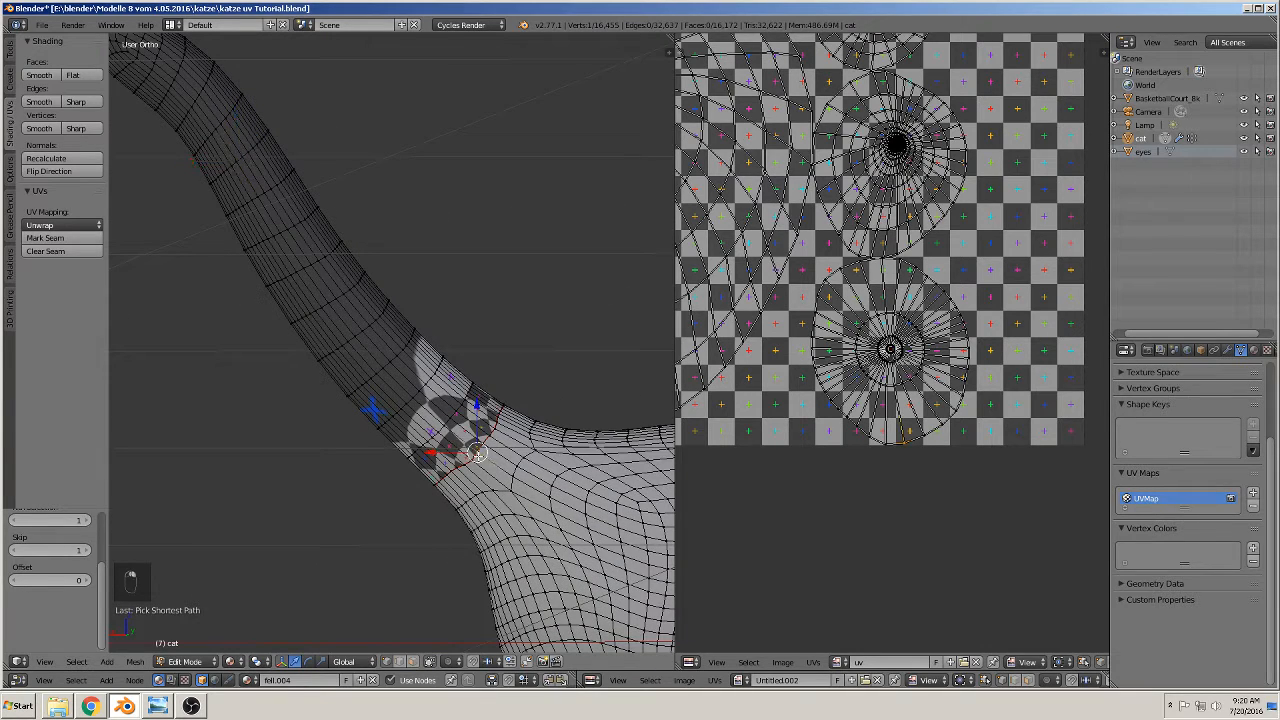
{"action": "right_click", "coordinate": [434, 414], "text": "alt"}
{"action": "scroll", "coordinate": [449, 428], "scroll_direction": "down", "scroll_amount": 3}
{"action": "scroll", "coordinate": [448, 427], "scroll_direction": "down", "scroll_amount": 6}
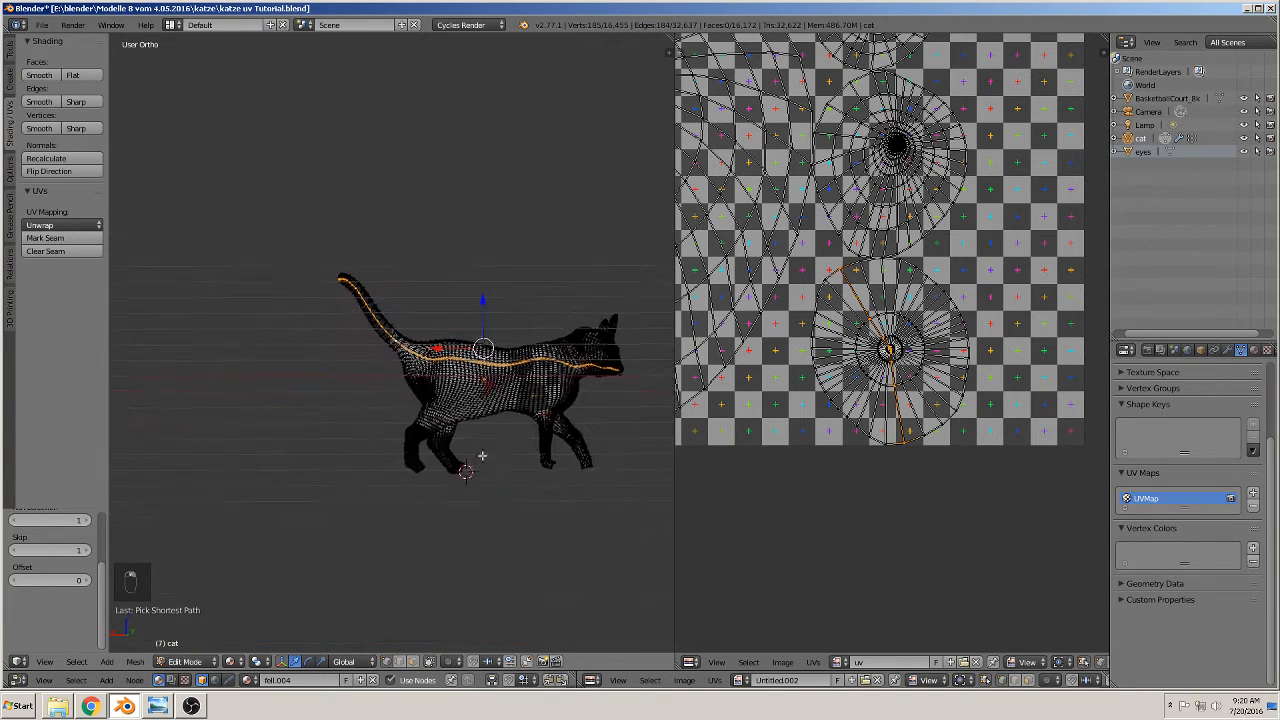
- Replace the selection with another lengthwise edge loop running along the side of the tail and body
{"action": "scroll", "coordinate": [460, 470], "scroll_direction": "up", "scroll_amount": 3}
{"action": "key", "text": "a"}
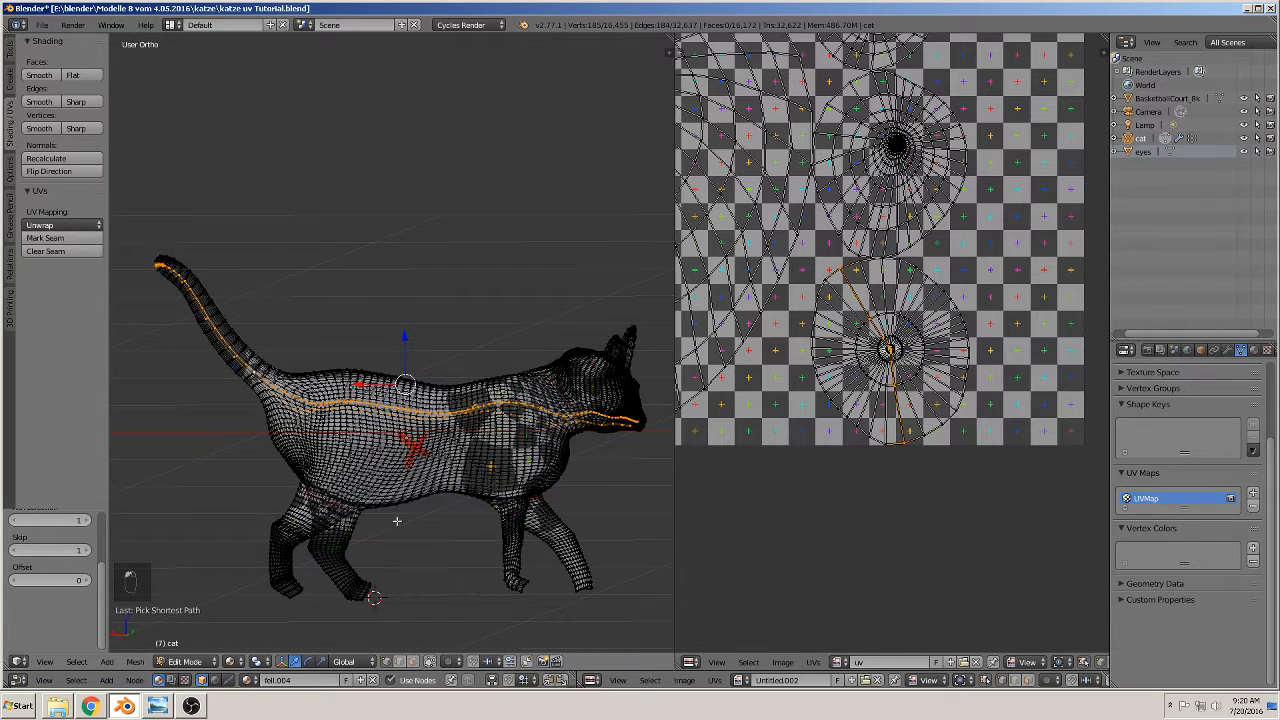
{"action": "right_click", "coordinate": [229, 343], "text": "alt"}
{"action": "scroll", "coordinate": [306, 427], "scroll_direction": "up", "scroll_amount": 3}
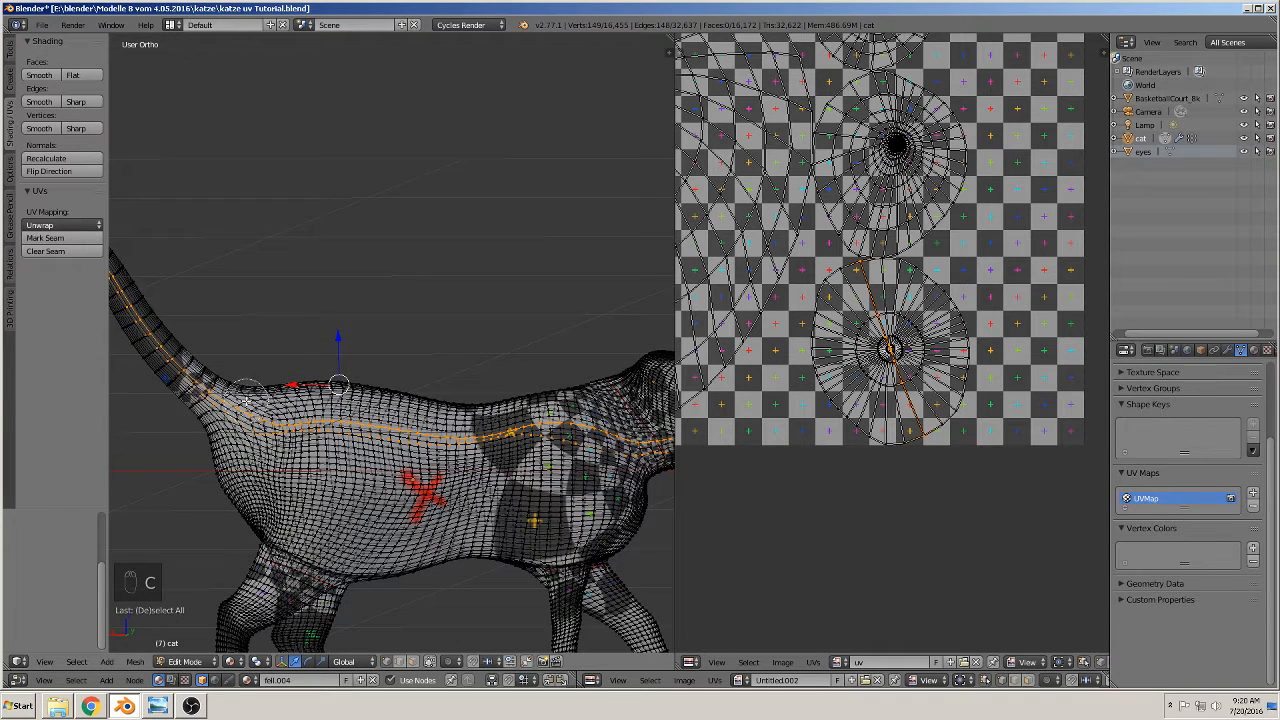
- Deselect the body part of the loop so only the tail stretch down to the tail-base seam remains selected
{"action": "key", "text": "c"}
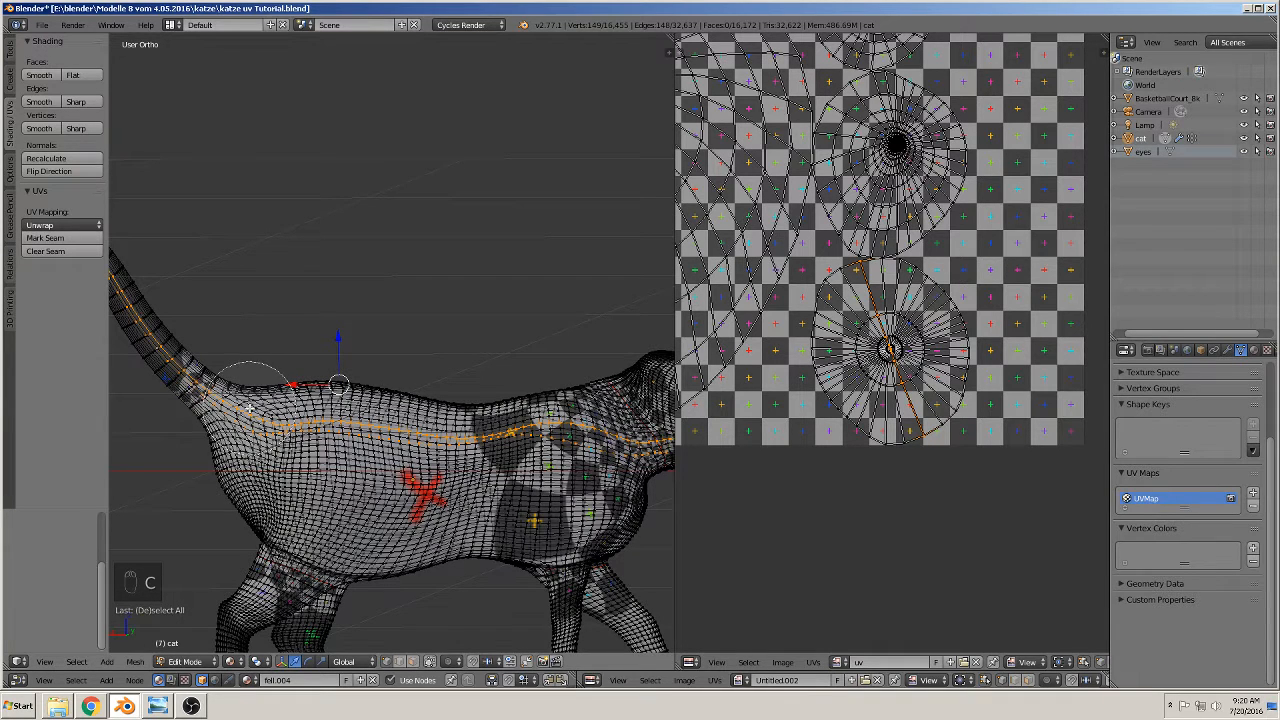
{"action": "mouse_move", "coordinate": [246, 406]}
{"action": "middle_mouse_down"}
{"action": "mouse_move", "coordinate": [330, 398]}
{"action": "mouse_move", "coordinate": [626, 434]}
{"action": "mouse_move", "coordinate": [614, 450]}
{"action": "mouse_move", "coordinate": [540, 458]}
{"action": "mouse_move", "coordinate": [535, 492]}
{"action": "mouse_move", "coordinate": [348, 490]}
{"action": "mouse_move", "coordinate": [168, 466]}
{"action": "mouse_move", "coordinate": [666, 491]}
{"action": "mouse_move", "coordinate": [184, 463]}
{"action": "middle_mouse_up"}
{"action": "right_click", "coordinate": [522, 457]}
{"action": "key", "text": "c"}
{"action": "right_click", "coordinate": [533, 460]}
{"action": "scroll", "coordinate": [213, 454], "scroll_direction": "up", "scroll_amount": 5}
{"action": "middle_click_drag", "start_coordinate": [414, 543], "coordinate": [340, 328], "text": "shift"}
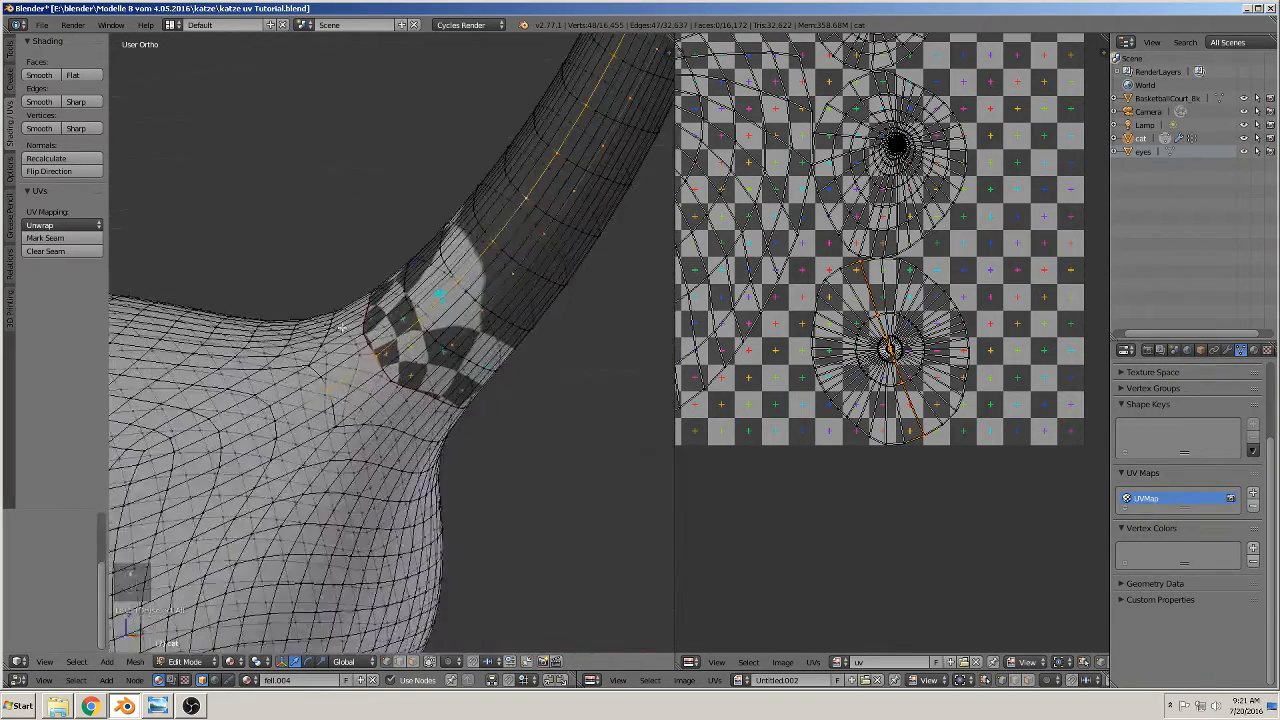
{"action": "scroll", "coordinate": [370, 427], "scroll_direction": "up", "scroll_amount": 4}
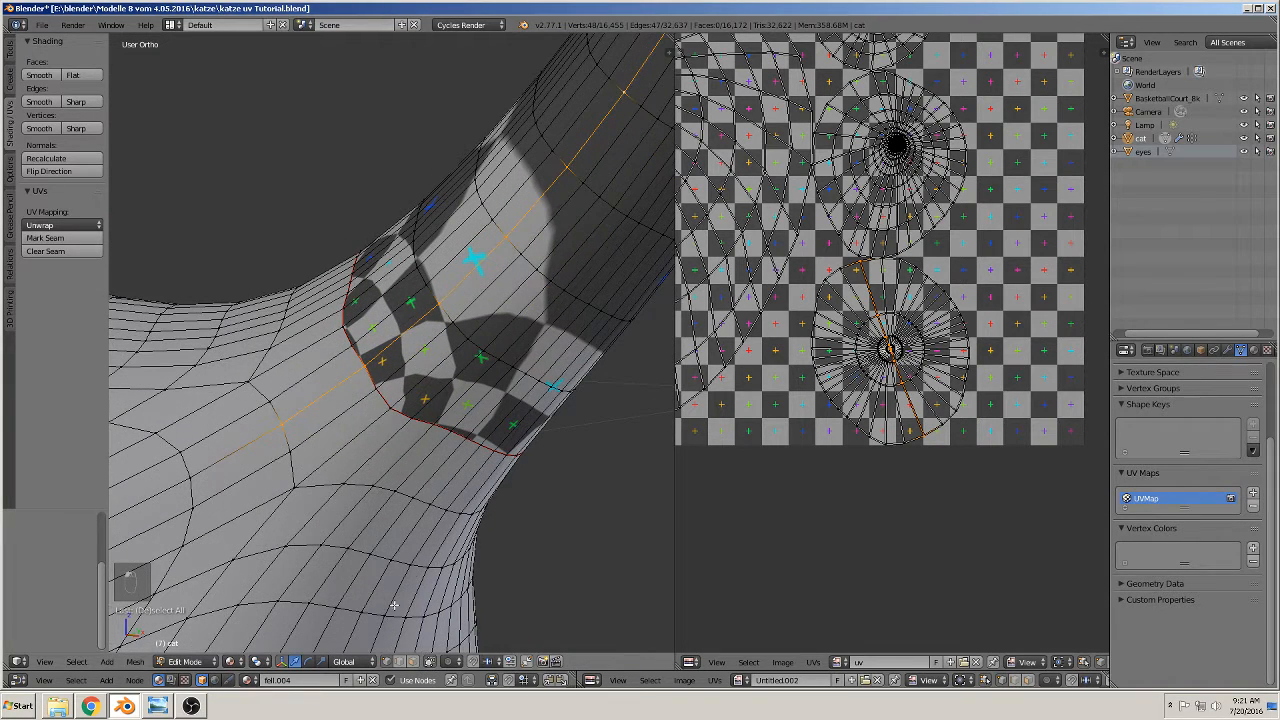
{"action": "right_click", "coordinate": [282, 423], "text": "shift"}
- Mark the selected lengthwise tail edges, ending at the tail-base seam, as a seam
{"action": "middle_click_drag", "start_coordinate": [442, 482], "coordinate": [406, 484]}
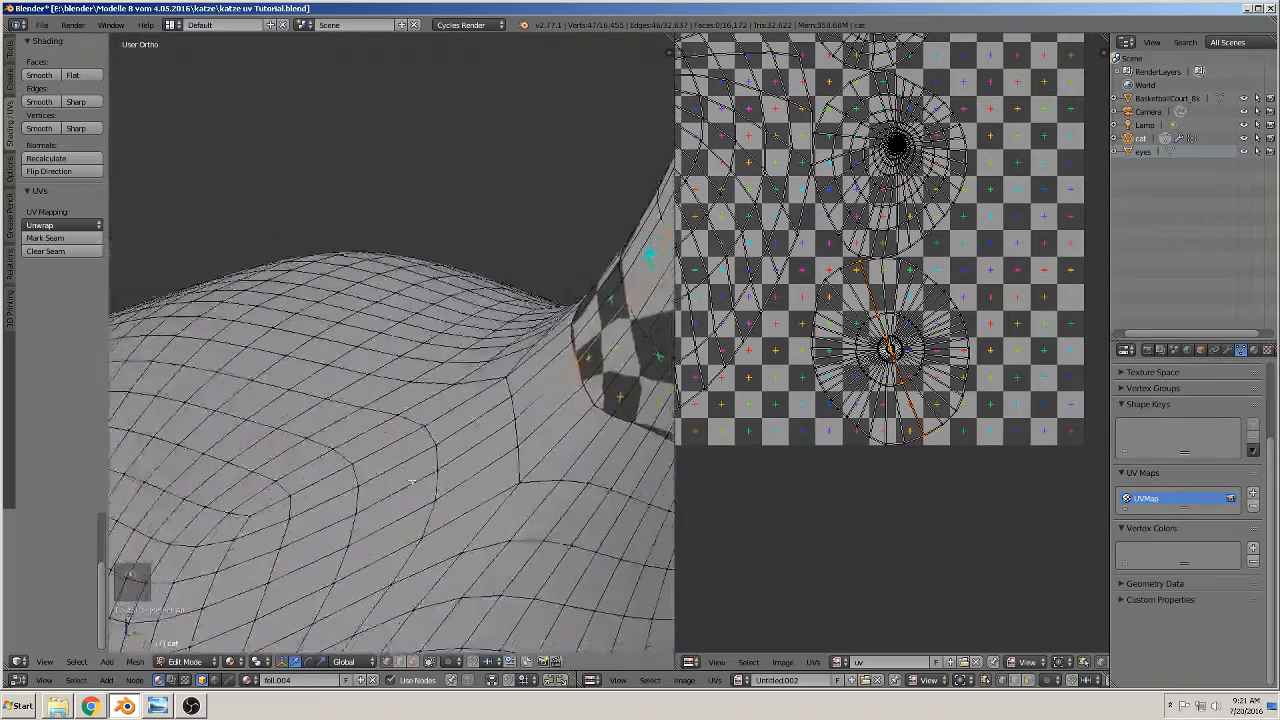
{"action": "scroll", "coordinate": [440, 480], "scroll_direction": "down", "scroll_amount": 4}
{"action": "middle_click_drag", "start_coordinate": [506, 475], "coordinate": [392, 490]}
{"action": "middle_click_drag", "start_coordinate": [474, 463], "coordinate": [168, 446], "text": "shift"}
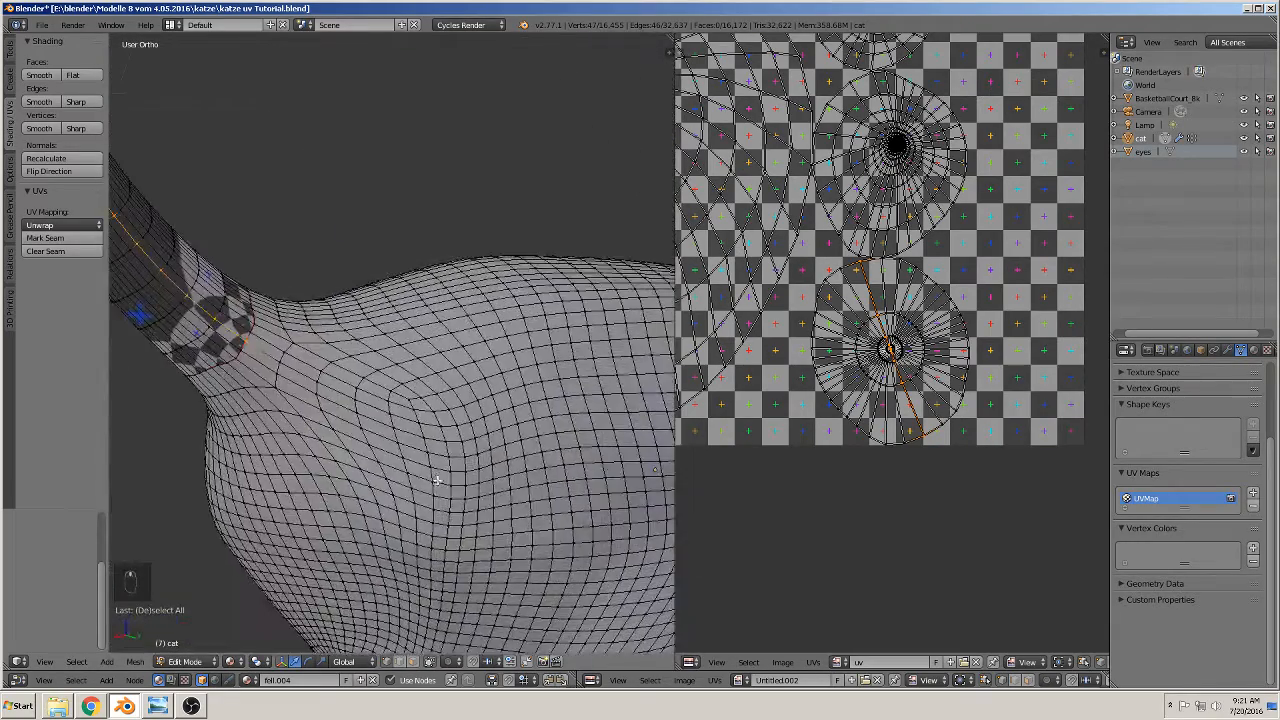
{"action": "scroll", "coordinate": [309, 380], "scroll_direction": "up", "scroll_amount": 2}
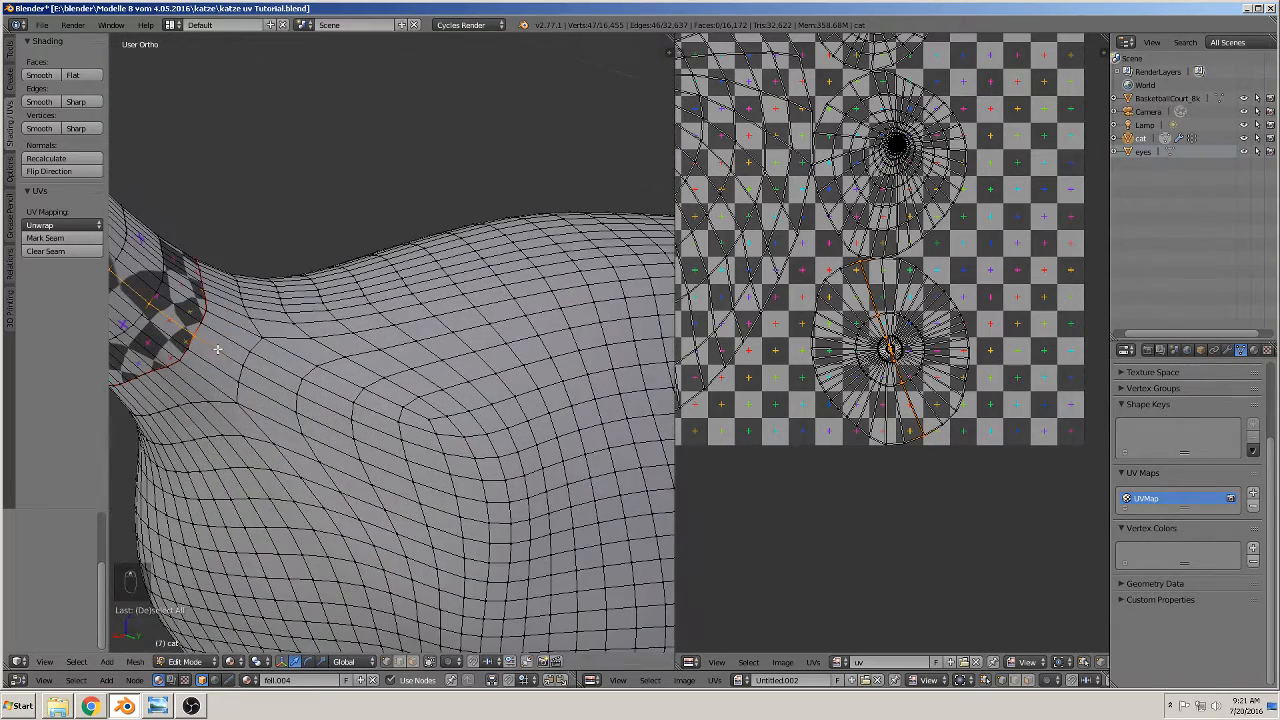
{"action": "left_click", "coordinate": [46, 238]}
{"action": "middle_click_drag", "start_coordinate": [320, 360], "coordinate": [362, 343]}
{"action": "scroll", "coordinate": [362, 343], "scroll_direction": "down", "scroll_amount": 2}
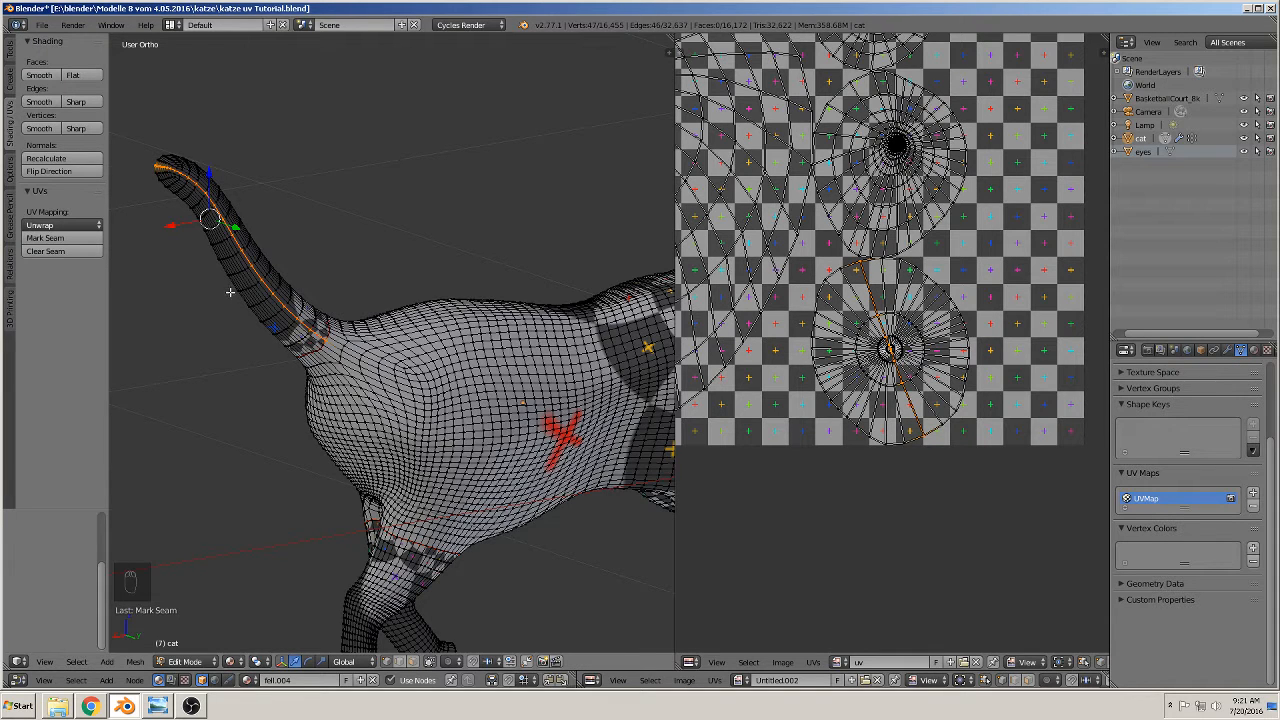
- Select the entire cat mesh and unwrap it again with the new tail seam
{"action": "scroll", "coordinate": [919, 361], "scroll_direction": "down", "scroll_amount": 3}
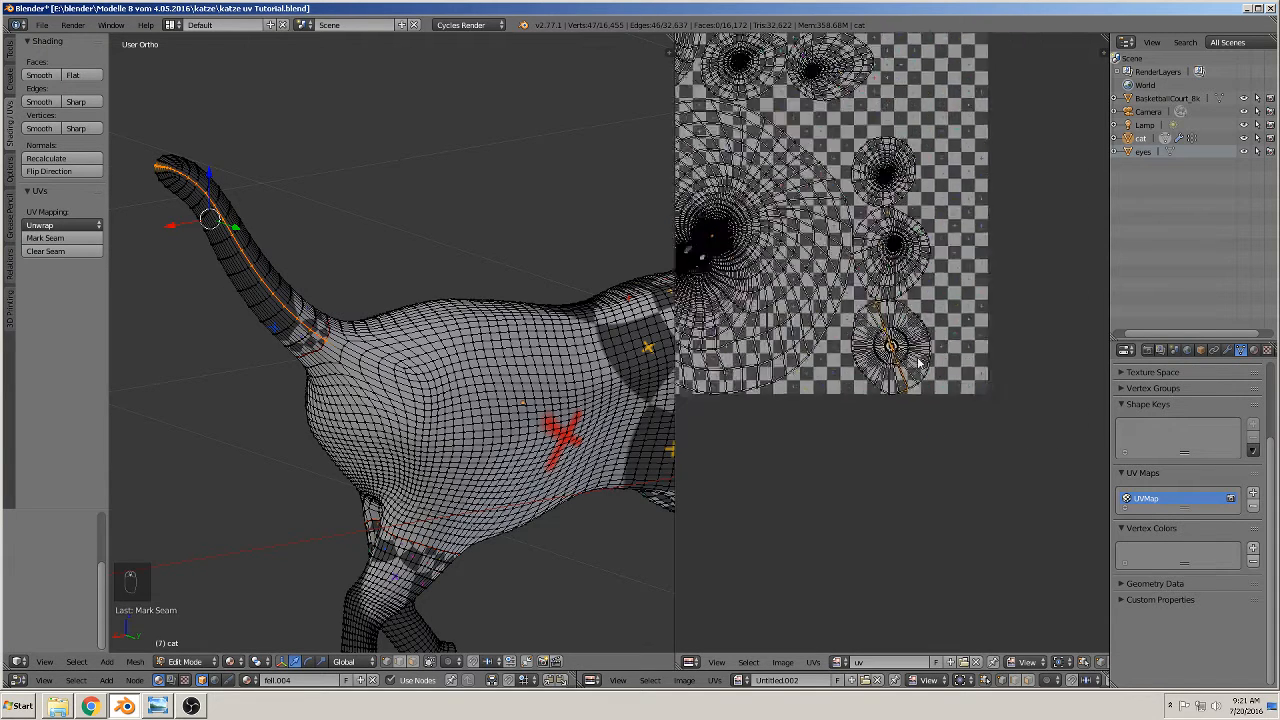
{"action": "scroll", "coordinate": [915, 364], "scroll_direction": "down", "scroll_amount": 3}
{"action": "middle_click_drag", "start_coordinate": [913, 365], "coordinate": [928, 468]}
{"action": "scroll", "coordinate": [978, 458], "scroll_direction": "up", "scroll_amount": 3}
{"action": "key", "text": "a"}
{"action": "key", "text": "a"}
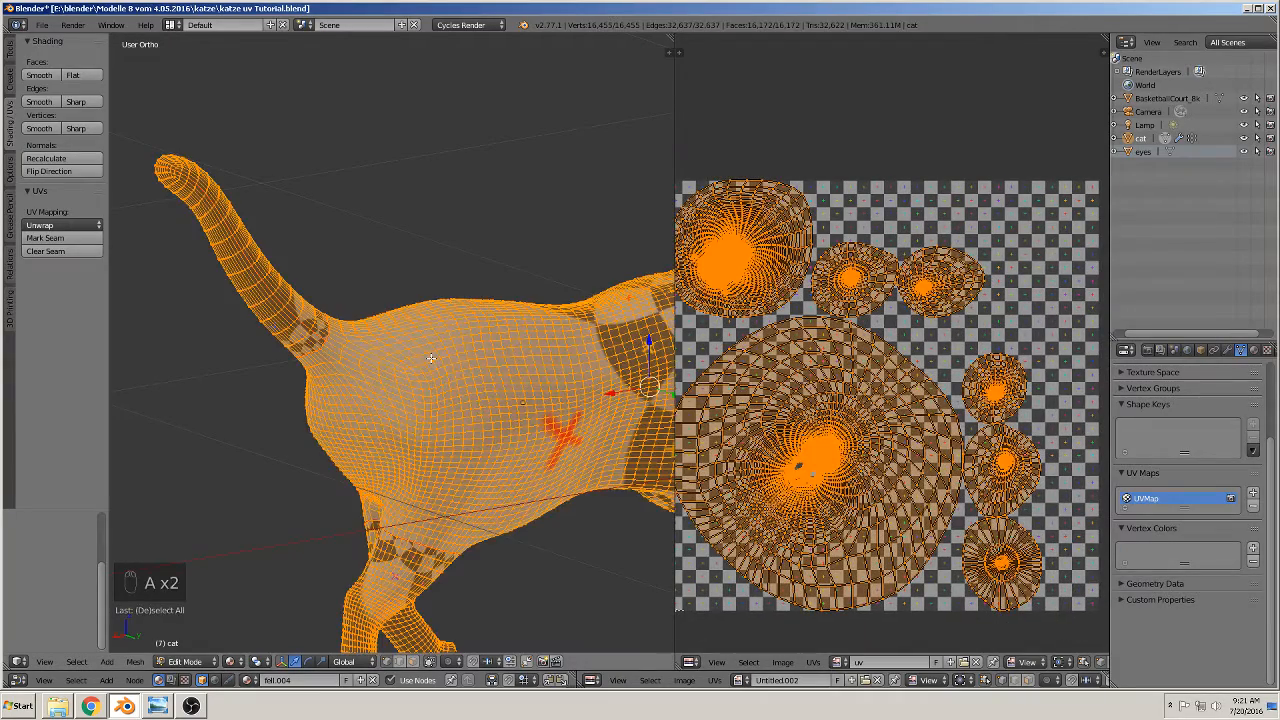
{"action": "middle_click_drag", "start_coordinate": [422, 389], "coordinate": [322, 384]}
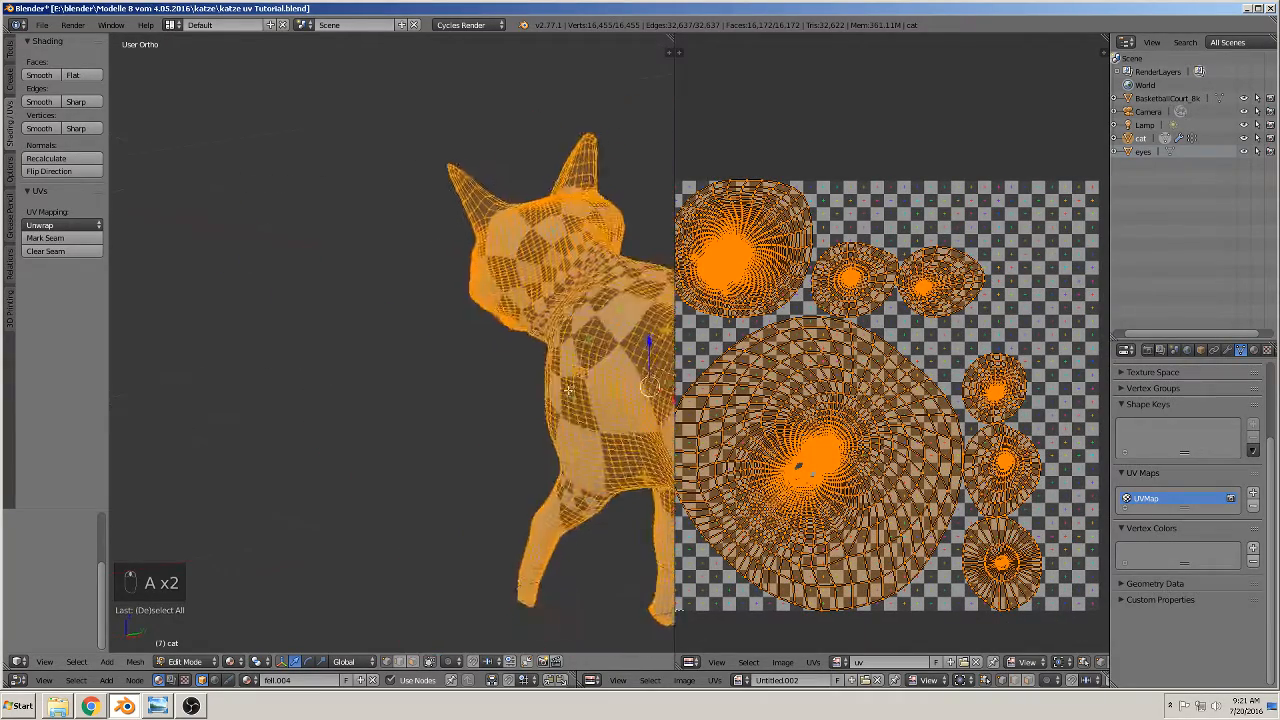
{"action": "mouse_move", "coordinate": [475, 350]}
{"action": "middle_mouse_down"}
{"action": "mouse_move", "coordinate": [363, 346]}
{"action": "mouse_move", "coordinate": [482, 349]}
{"action": "middle_mouse_up"}
{"action": "scroll", "coordinate": [363, 346], "scroll_direction": "down", "scroll_amount": 4}
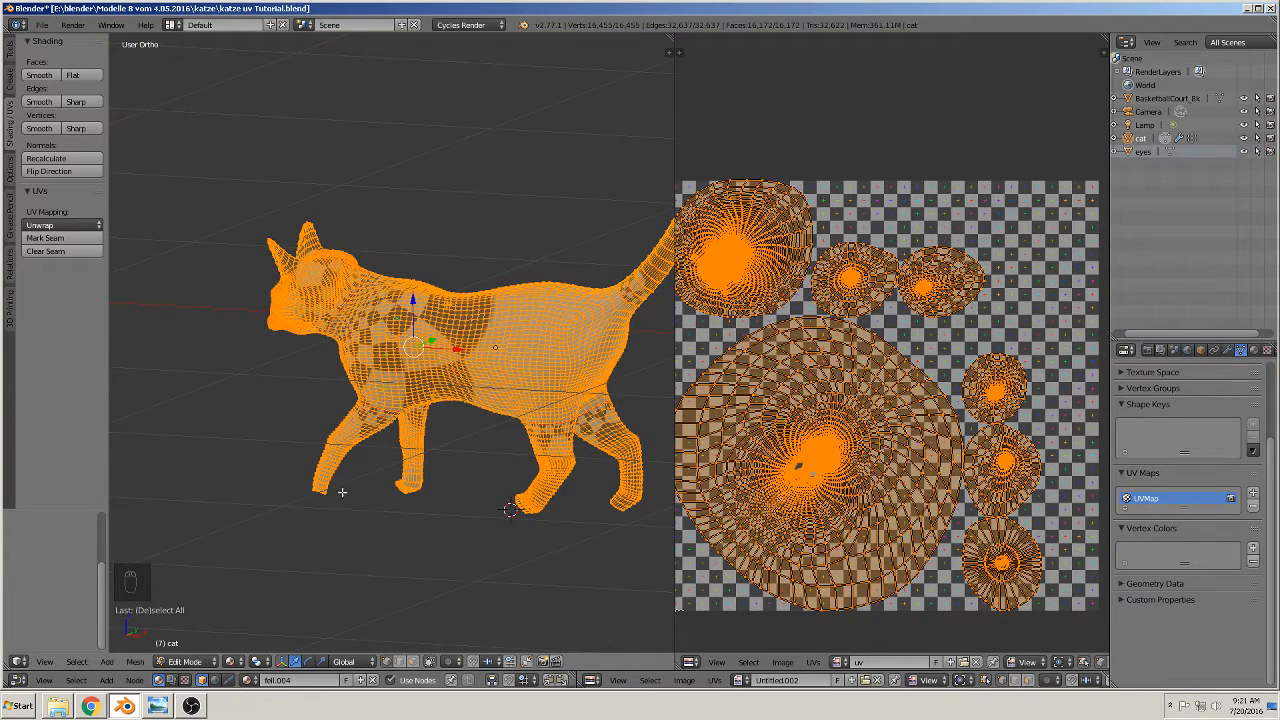
{"action": "key", "text": "u"}
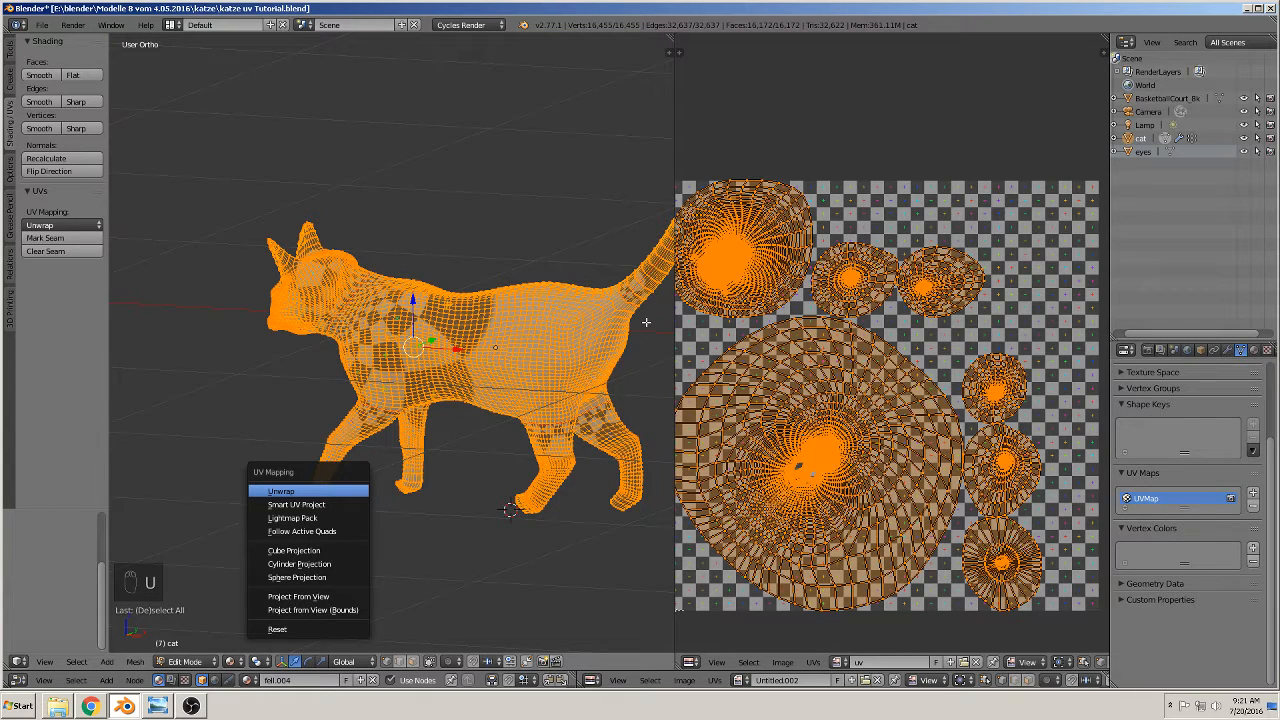
{"action": "key", "text": "Return"}
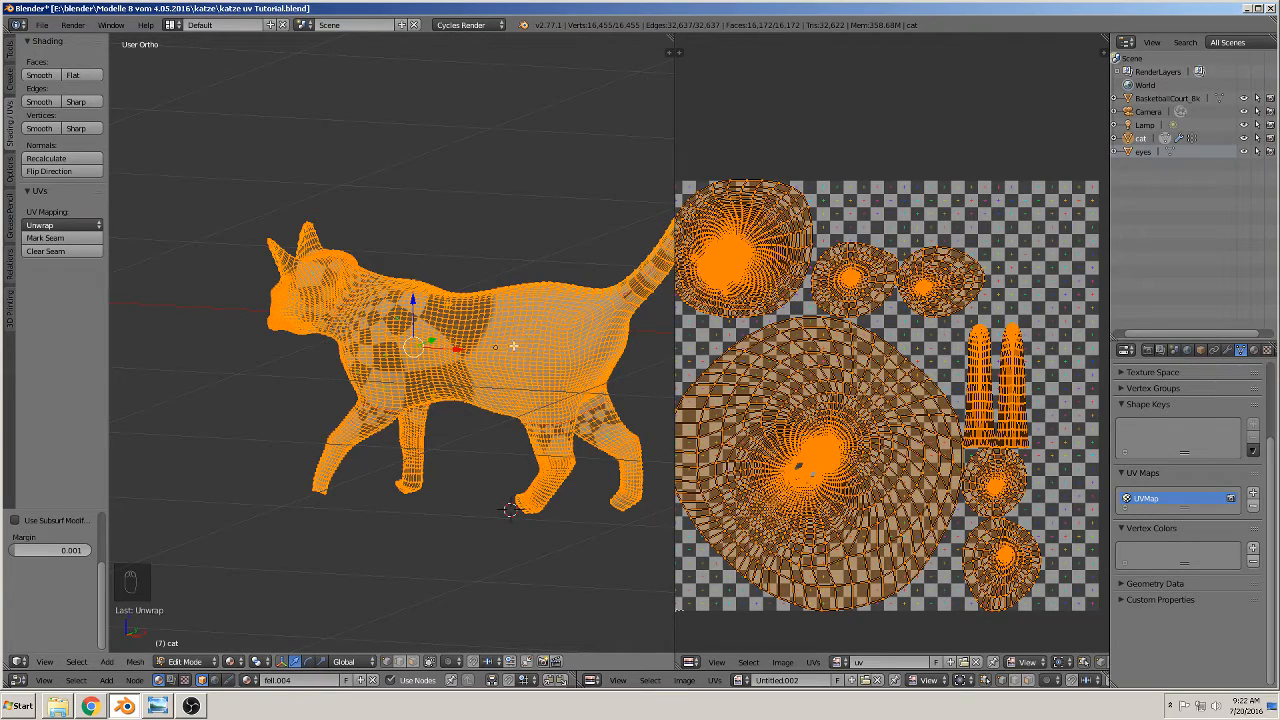
- Switch to face selection and select one of the two tail UV islands to check which part of the tail it covers
{"action": "middle_click_drag", "start_coordinate": [552, 345], "coordinate": [434, 392], "text": "shift"}
{"action": "scroll", "coordinate": [504, 378], "scroll_direction": "up", "scroll_amount": 4}
{"action": "middle_click_drag", "start_coordinate": [591, 359], "coordinate": [362, 391], "text": "shift"}
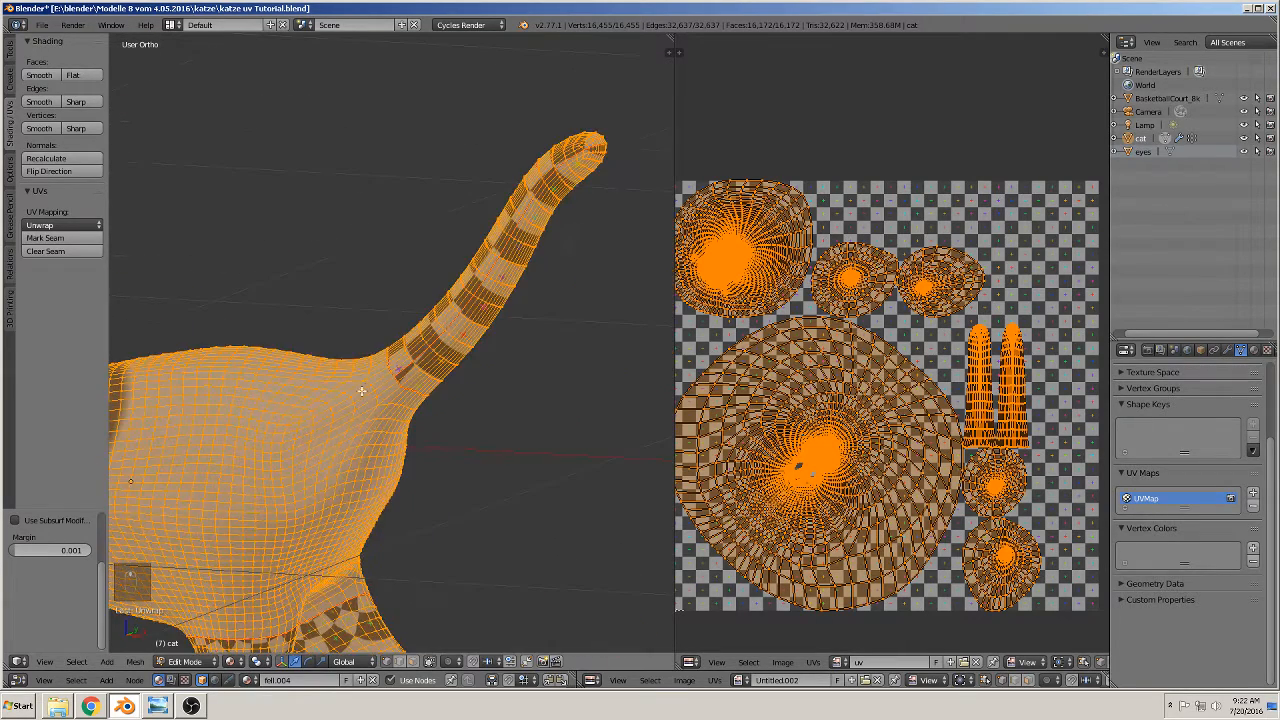
{"action": "key", "text": "a"}
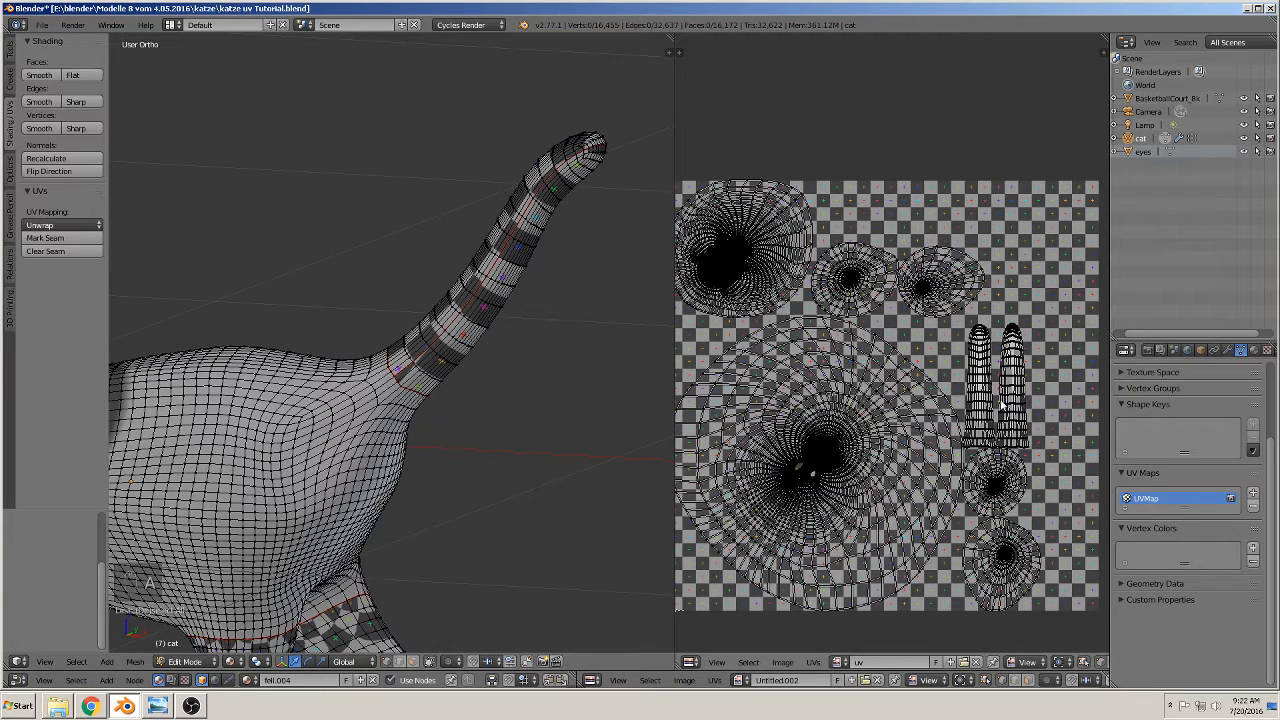
{"action": "key", "text": "l"}
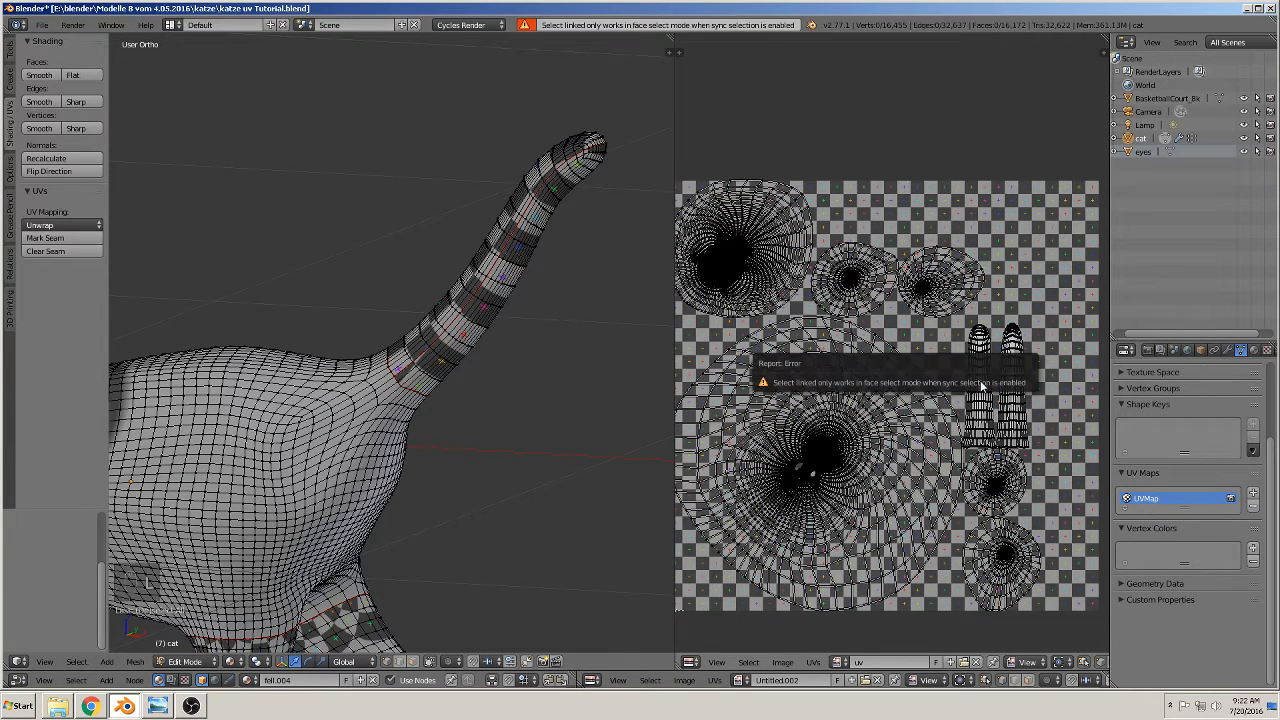
{"action": "left_click", "coordinate": [1048, 665]}
{"action": "scroll", "coordinate": [1049, 667], "scroll_direction": "down", "scroll_amount": 2}
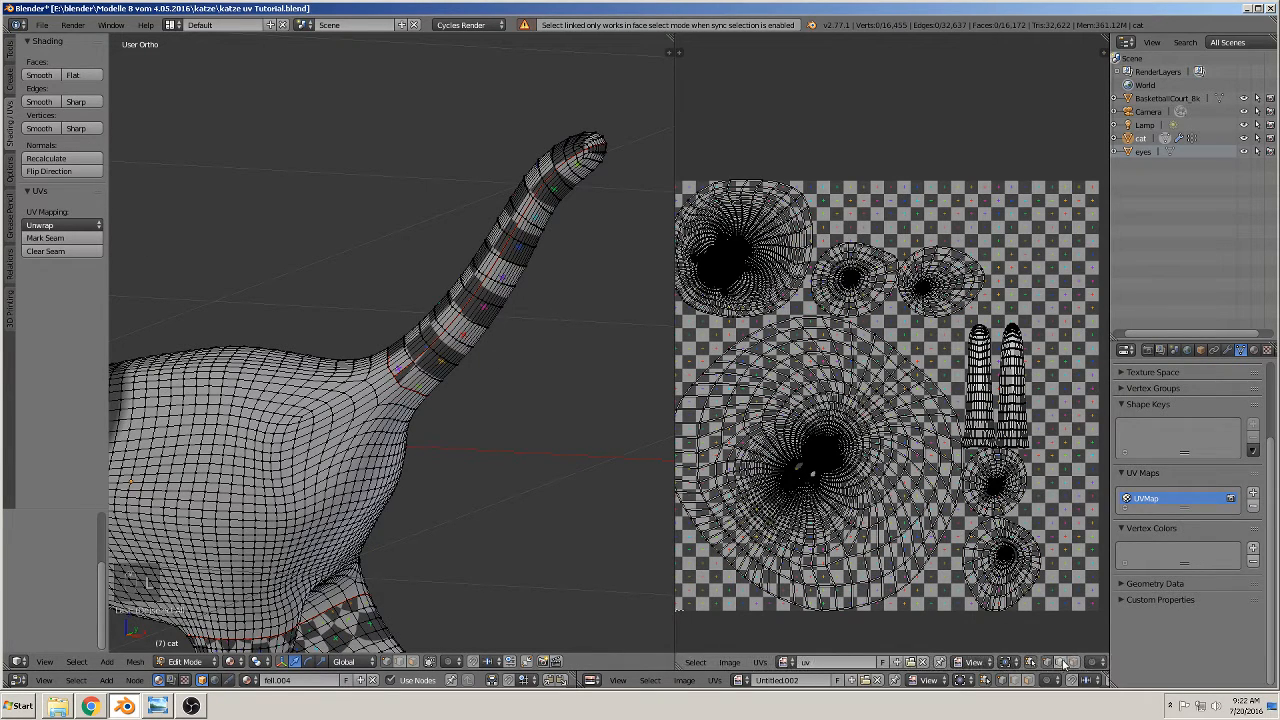
{"action": "left_click", "coordinate": [1076, 663]}
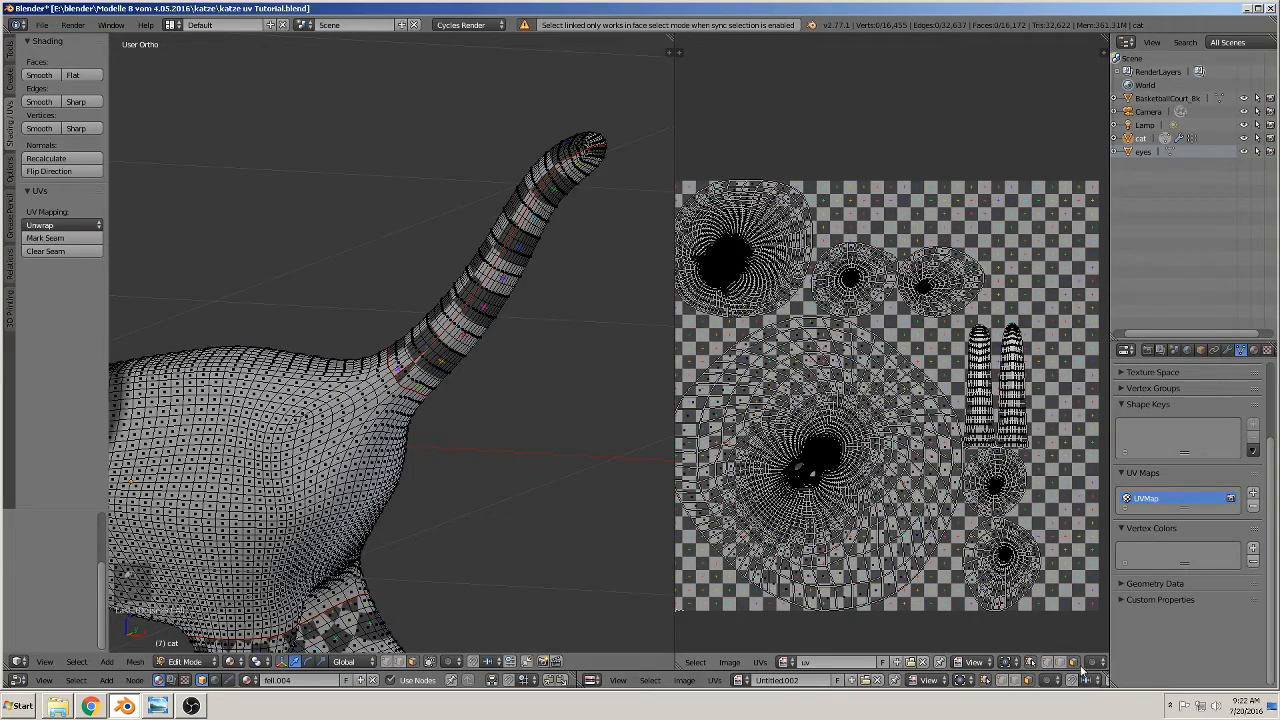
{"action": "key", "text": "l"}
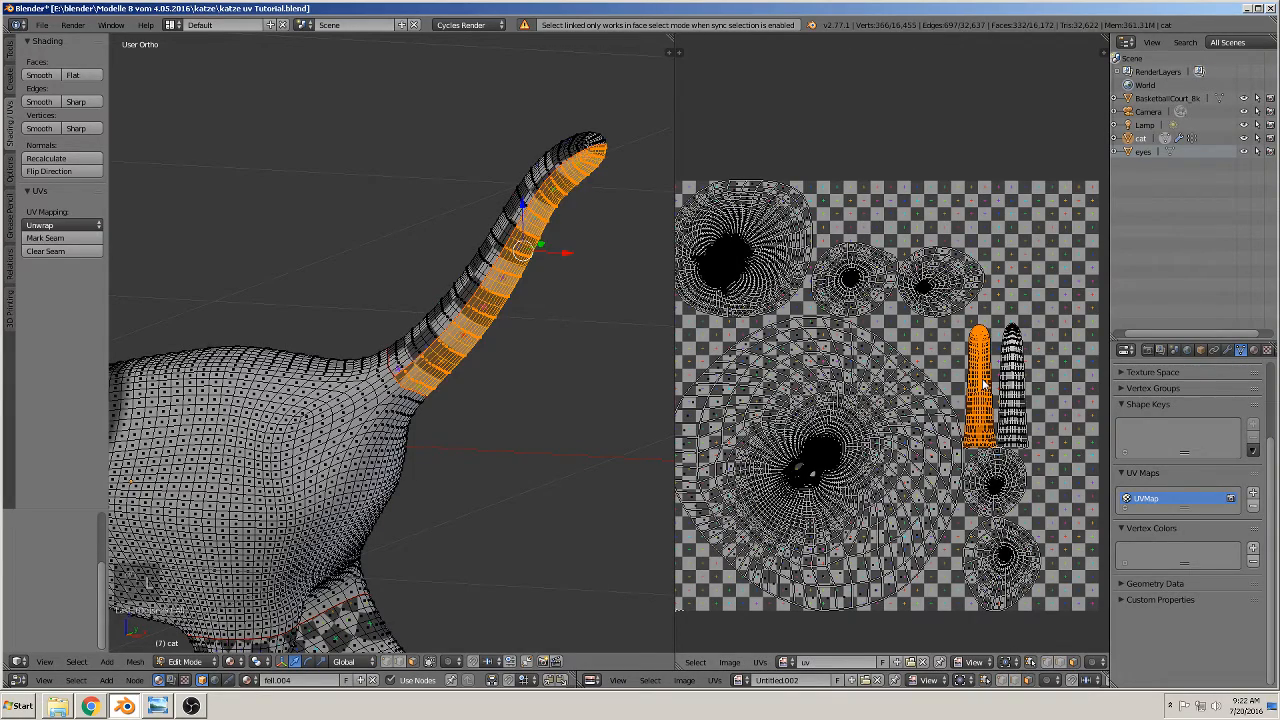
{"action": "middle_click_drag", "start_coordinate": [524, 311], "coordinate": [574, 323]}
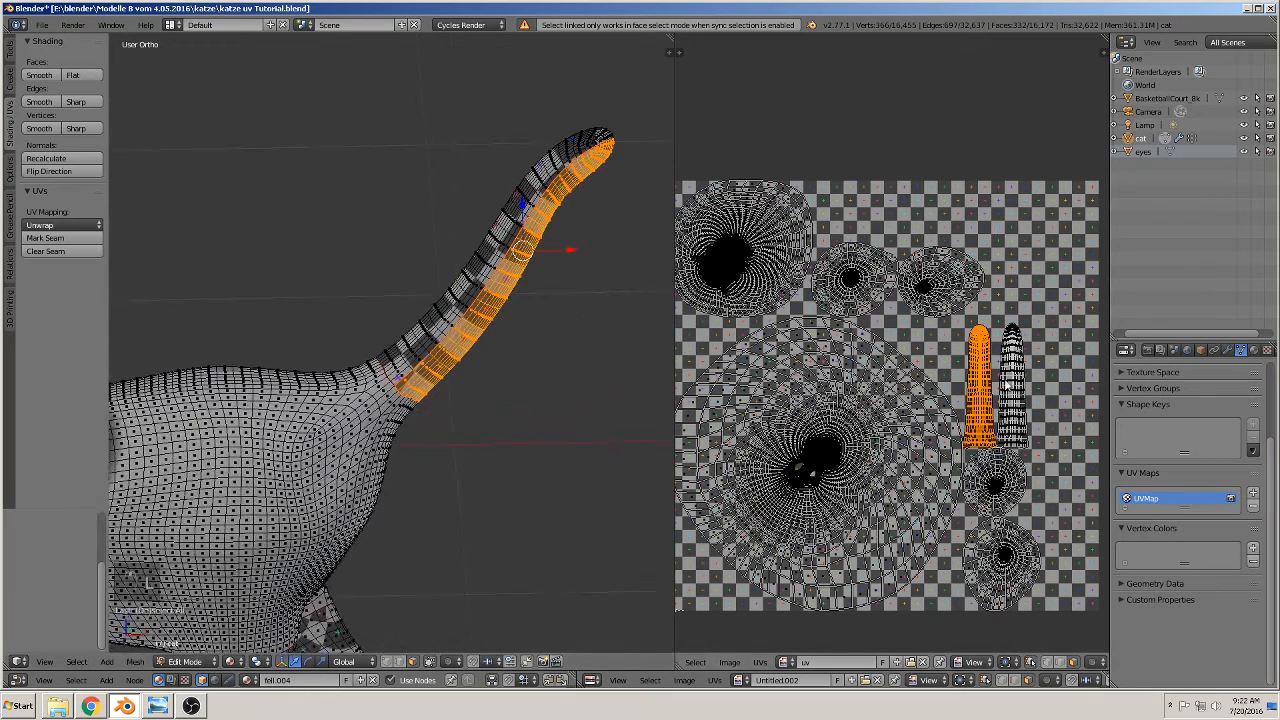
- Try to split off the selected tail island, select the tail's linked UV faces again, and clear the selection
{"action": "key", "text": "y"}
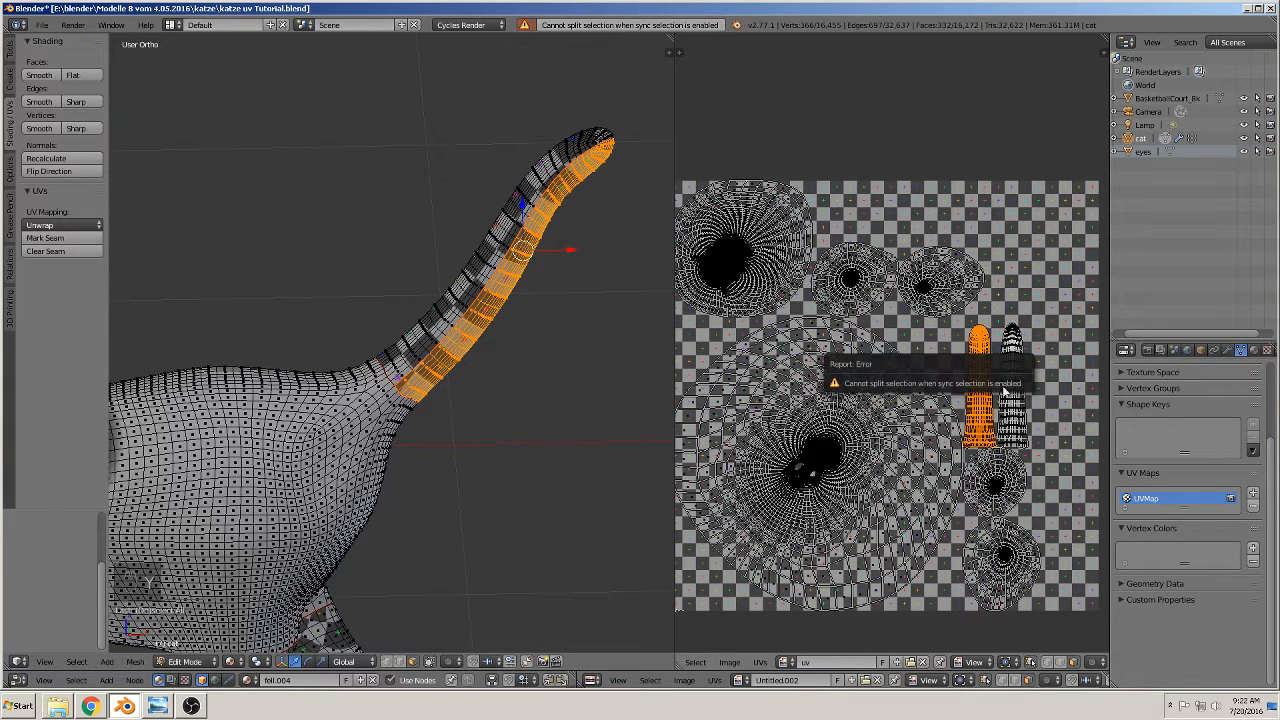
{"action": "key", "text": "a"}
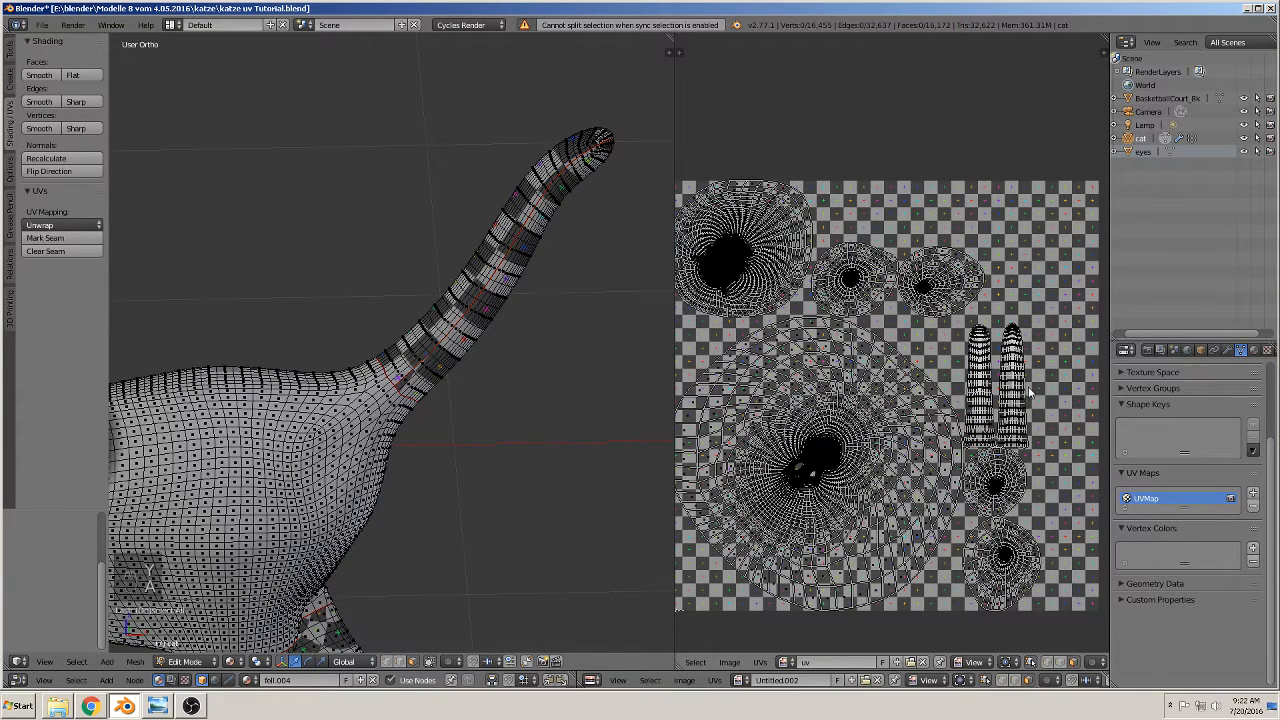
{"action": "key", "text": "l"}
{"action": "middle_click_drag", "start_coordinate": [578, 434], "coordinate": [551, 406]}
{"action": "scroll", "coordinate": [551, 406], "scroll_direction": "up", "scroll_amount": 1}
{"action": "key", "text": "a"}
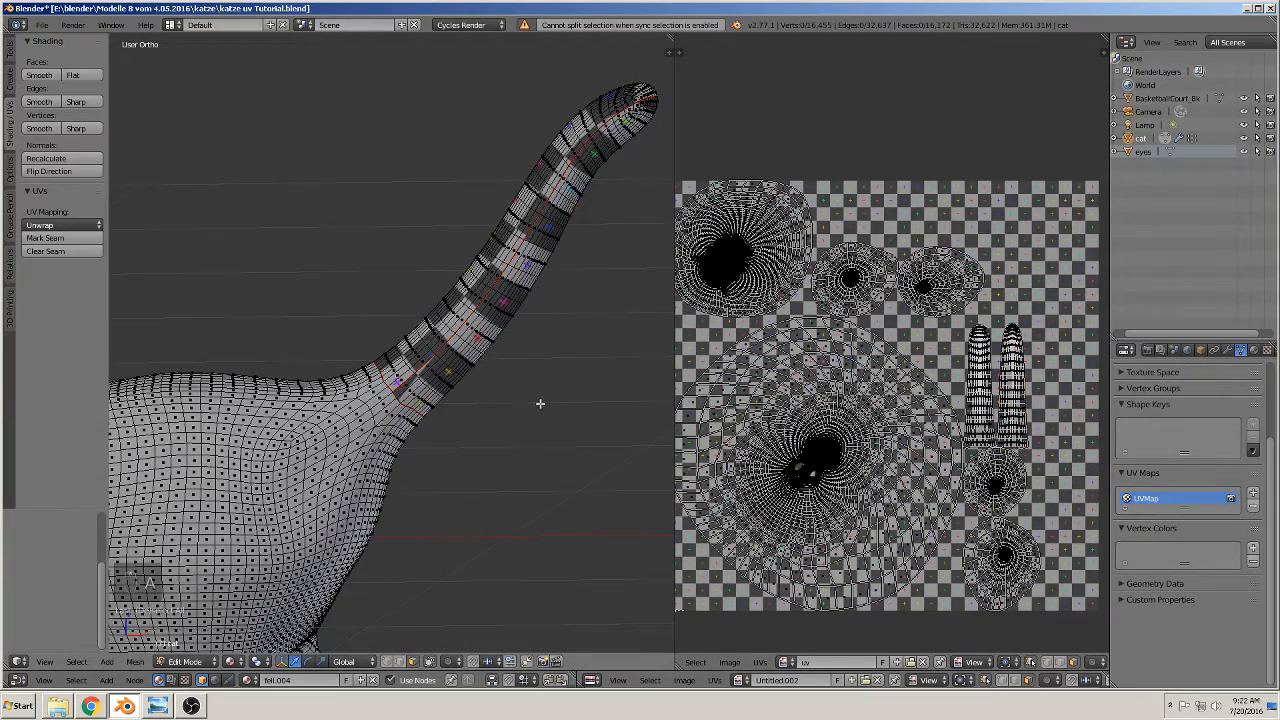
- Examine how the checker texture is distributed over the tail, body and legs
{"action": "scroll", "coordinate": [540, 403], "scroll_direction": "up", "scroll_amount": 1}
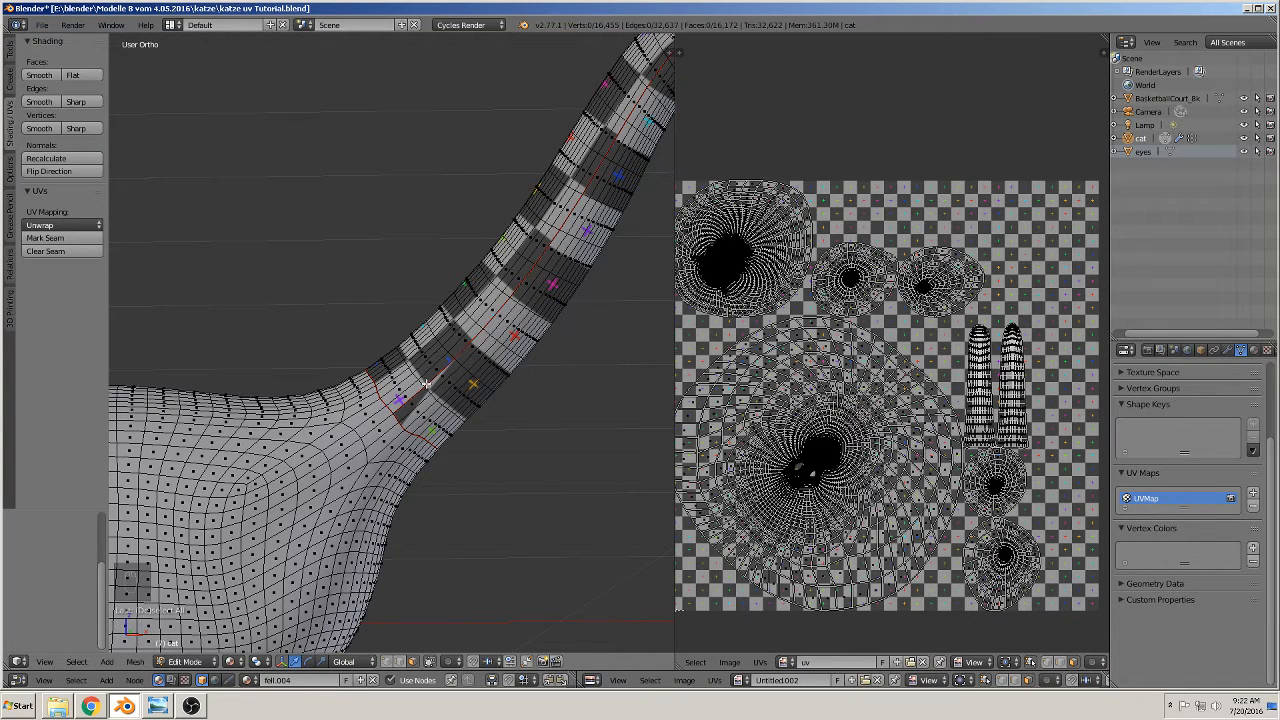
{"action": "scroll", "coordinate": [426, 383], "scroll_direction": "down", "scroll_amount": 3}
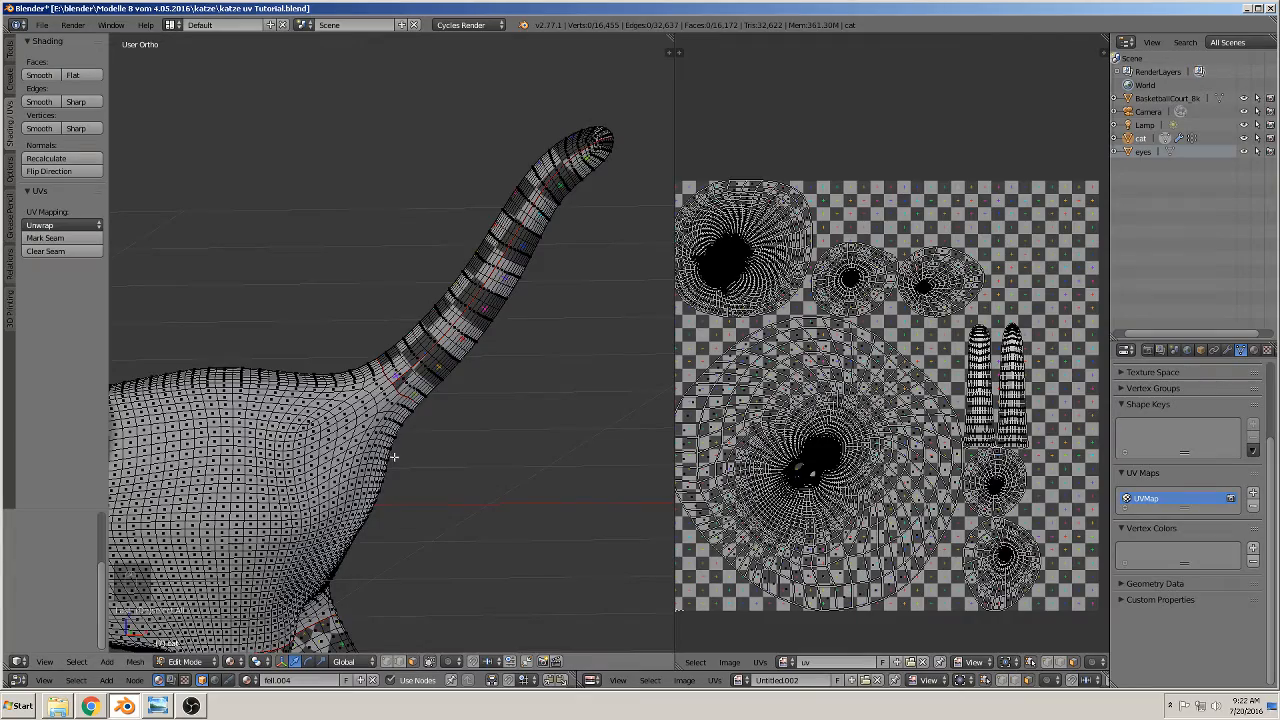
{"action": "middle_click_drag", "start_coordinate": [394, 457], "coordinate": [654, 380], "text": "shift"}
{"action": "scroll", "coordinate": [641, 389], "scroll_direction": "down", "scroll_amount": 2}
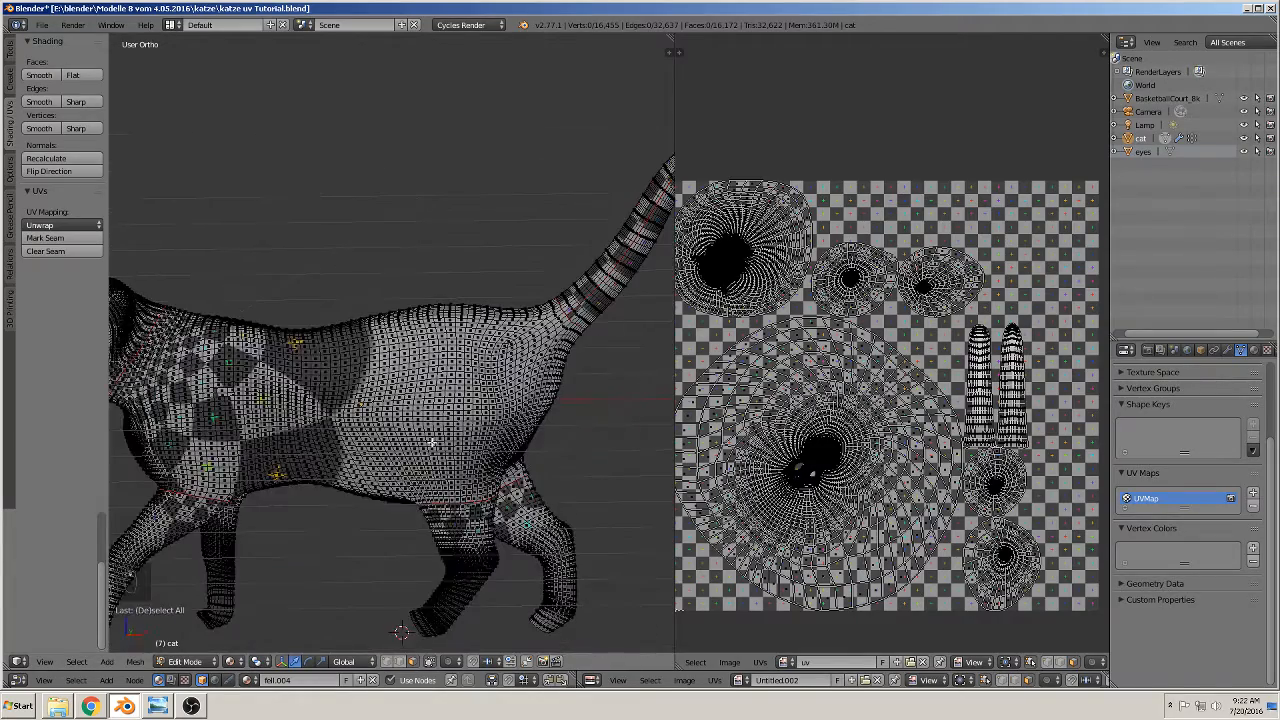
{"action": "middle_click_drag", "start_coordinate": [432, 442], "coordinate": [503, 331], "text": "shift"}
{"action": "scroll", "coordinate": [526, 410], "scroll_direction": "up", "scroll_amount": 2}
{"action": "scroll", "coordinate": [528, 418], "scroll_direction": "down", "scroll_amount": 2}
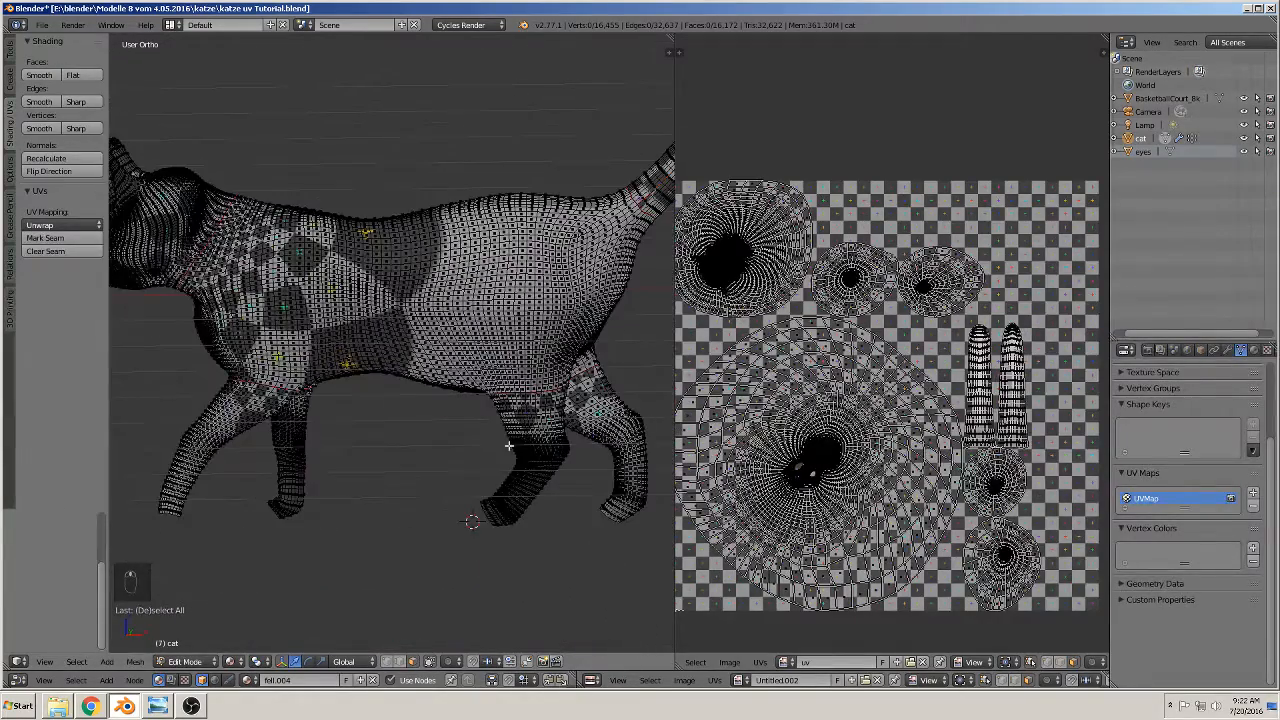
{"action": "middle_click_drag", "start_coordinate": [509, 405], "coordinate": [531, 434], "text": "shift"}
{"action": "scroll", "coordinate": [531, 434], "scroll_direction": "down", "scroll_amount": 2}
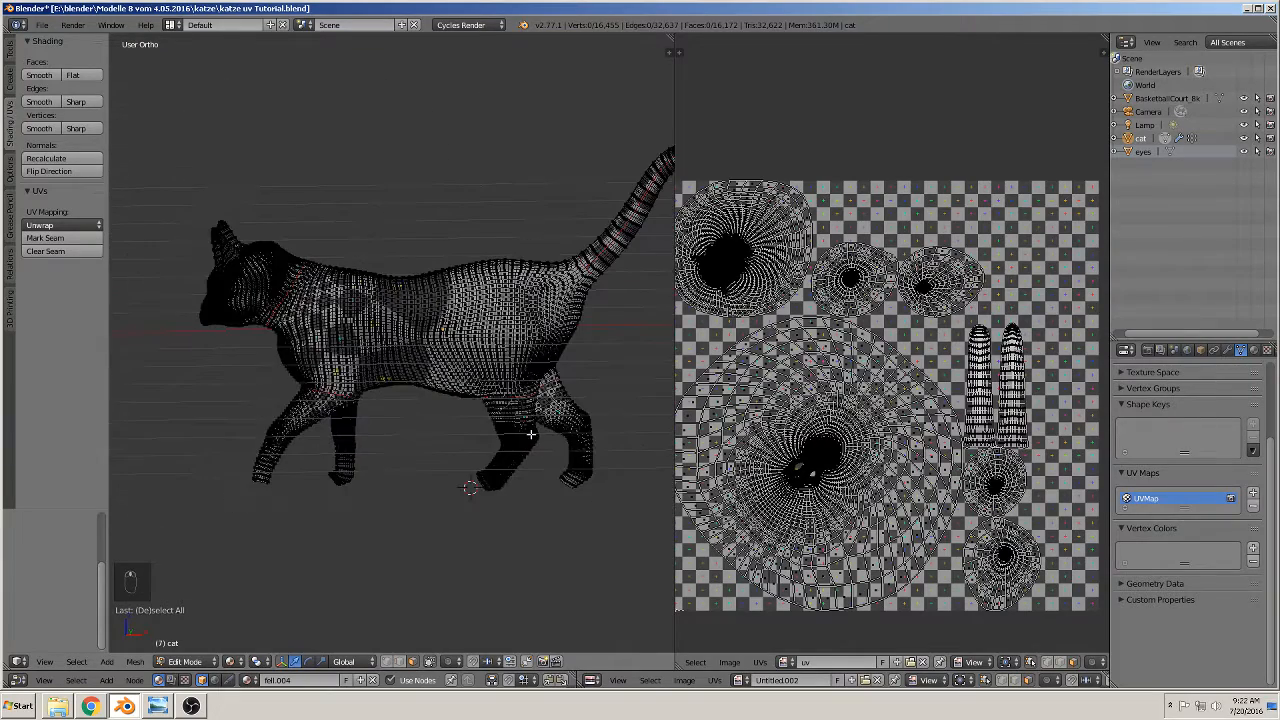
{"action": "scroll", "coordinate": [515, 403], "scroll_direction": "up", "scroll_amount": 1}
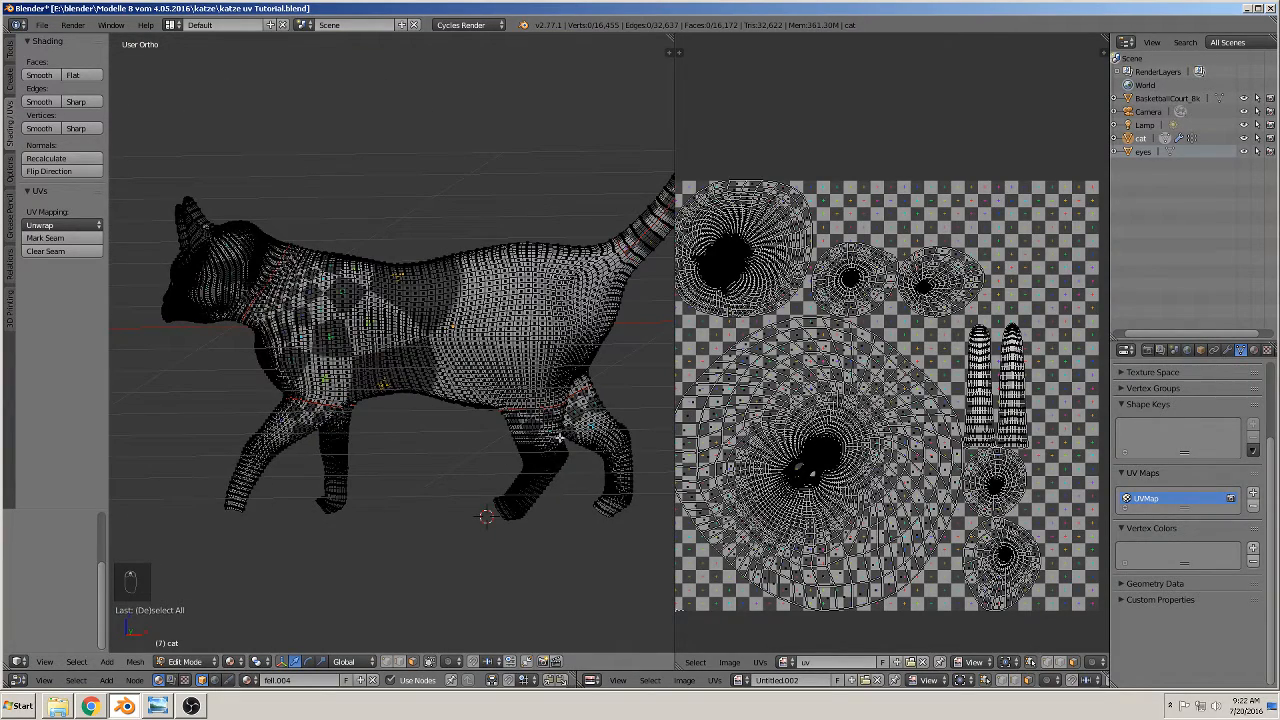
- Switch to vertex selection and mark the edge loop around the tip of one hind paw as a seam
{"action": "middle_click_drag", "start_coordinate": [555, 541], "coordinate": [346, 426], "text": "shift"}
{"action": "scroll", "coordinate": [542, 416], "scroll_direction": "up", "scroll_amount": 5}
{"action": "scroll", "coordinate": [400, 420], "scroll_direction": "up", "scroll_amount": 4}
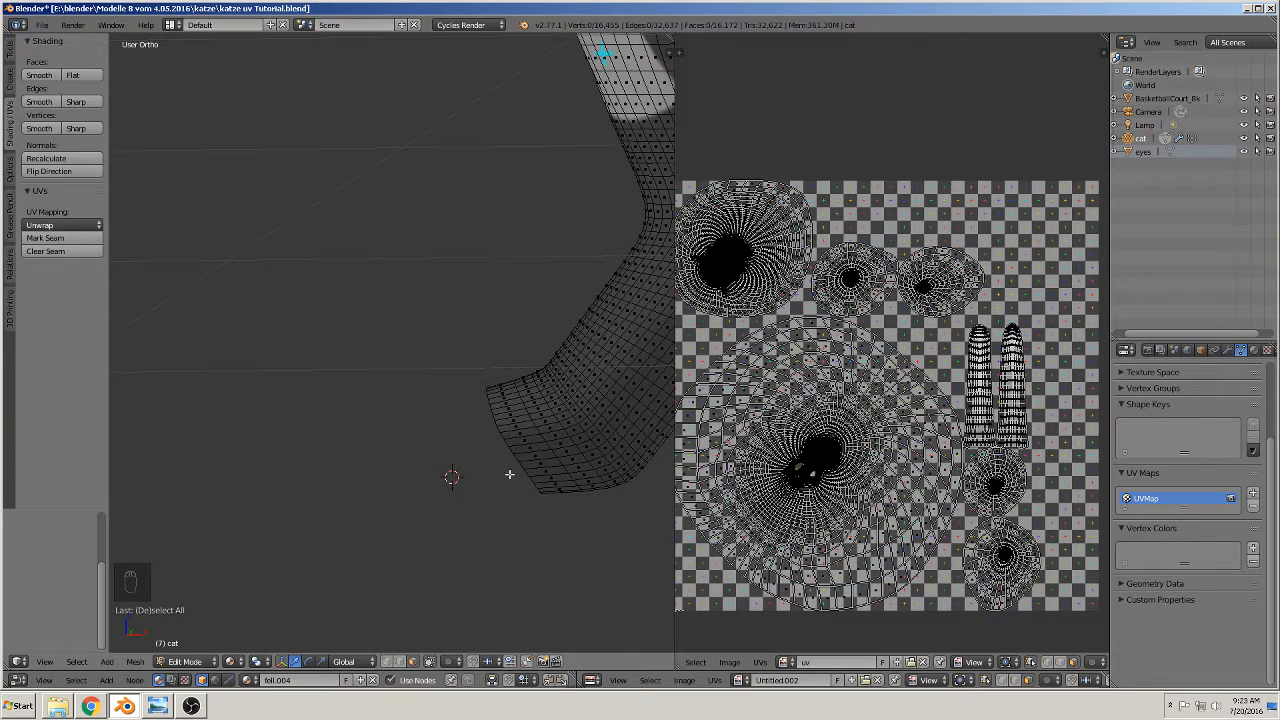
{"action": "left_click", "coordinate": [388, 662]}
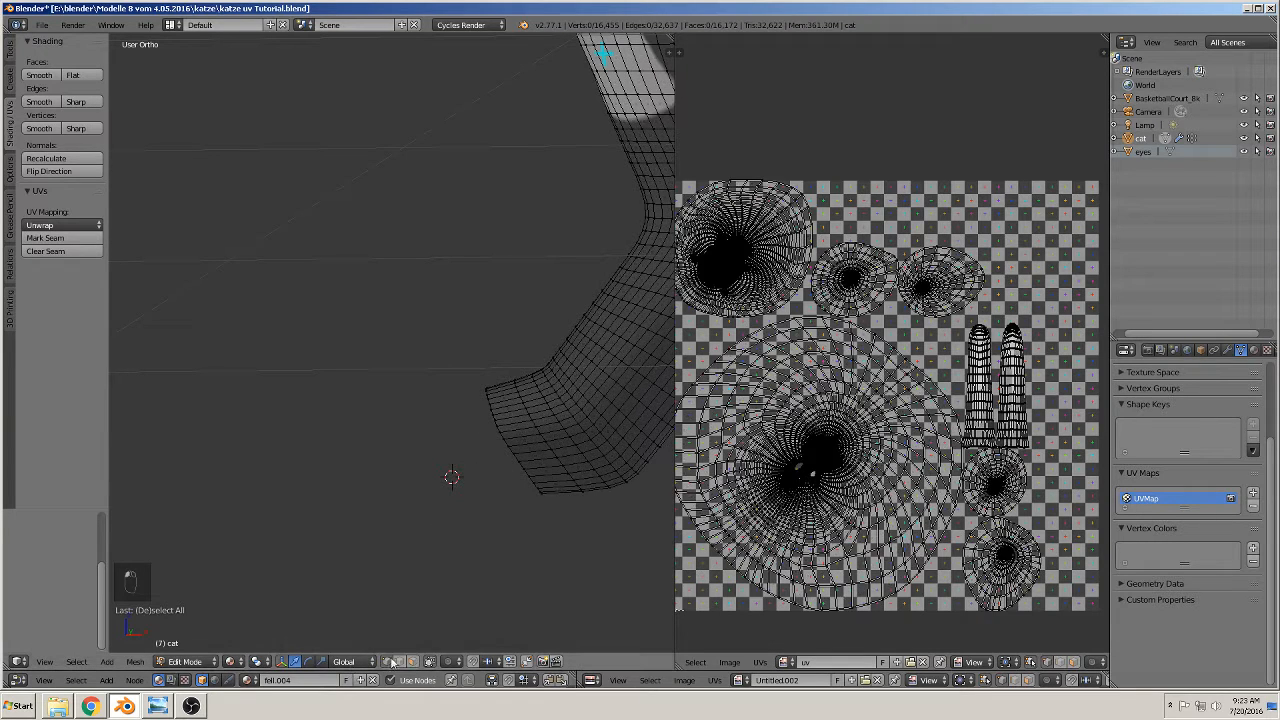
{"action": "right_click", "coordinate": [504, 444], "text": "alt"}
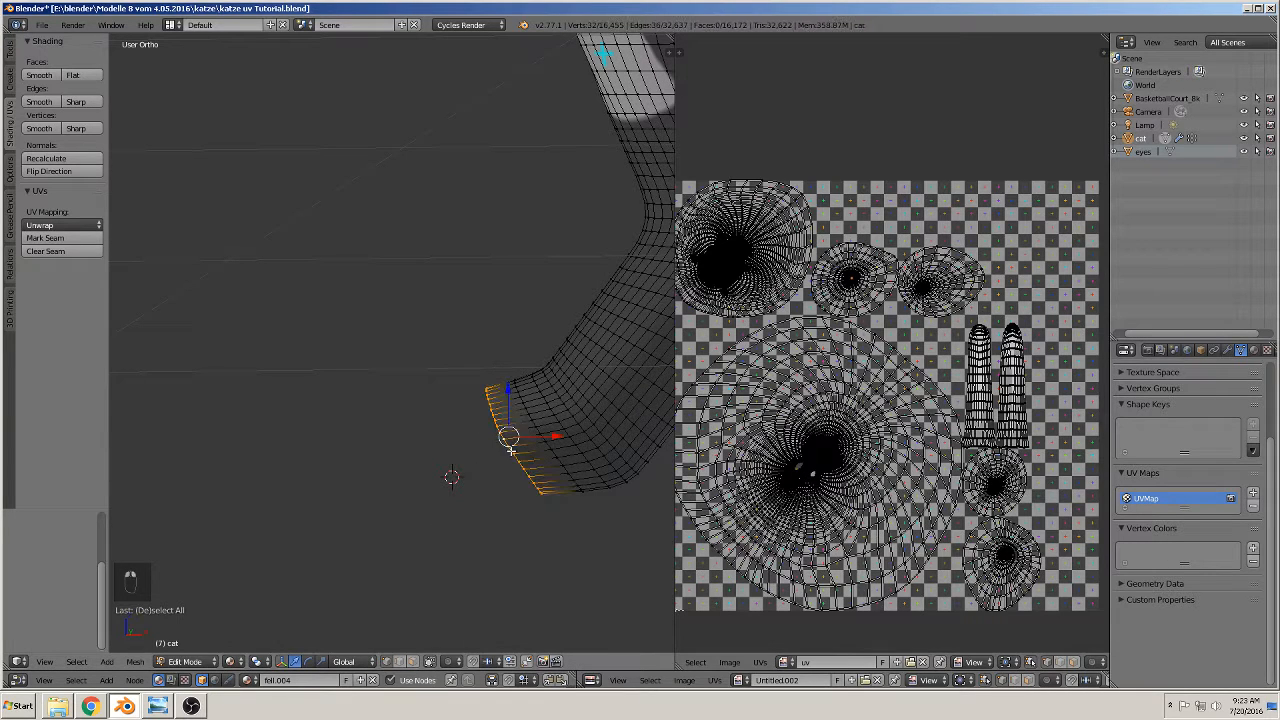
{"action": "left_click", "coordinate": [62, 238]}
{"action": "middle_click_drag", "start_coordinate": [483, 405], "coordinate": [376, 453], "text": "shift"}
{"action": "middle_click_drag", "start_coordinate": [337, 446], "coordinate": [388, 382]}
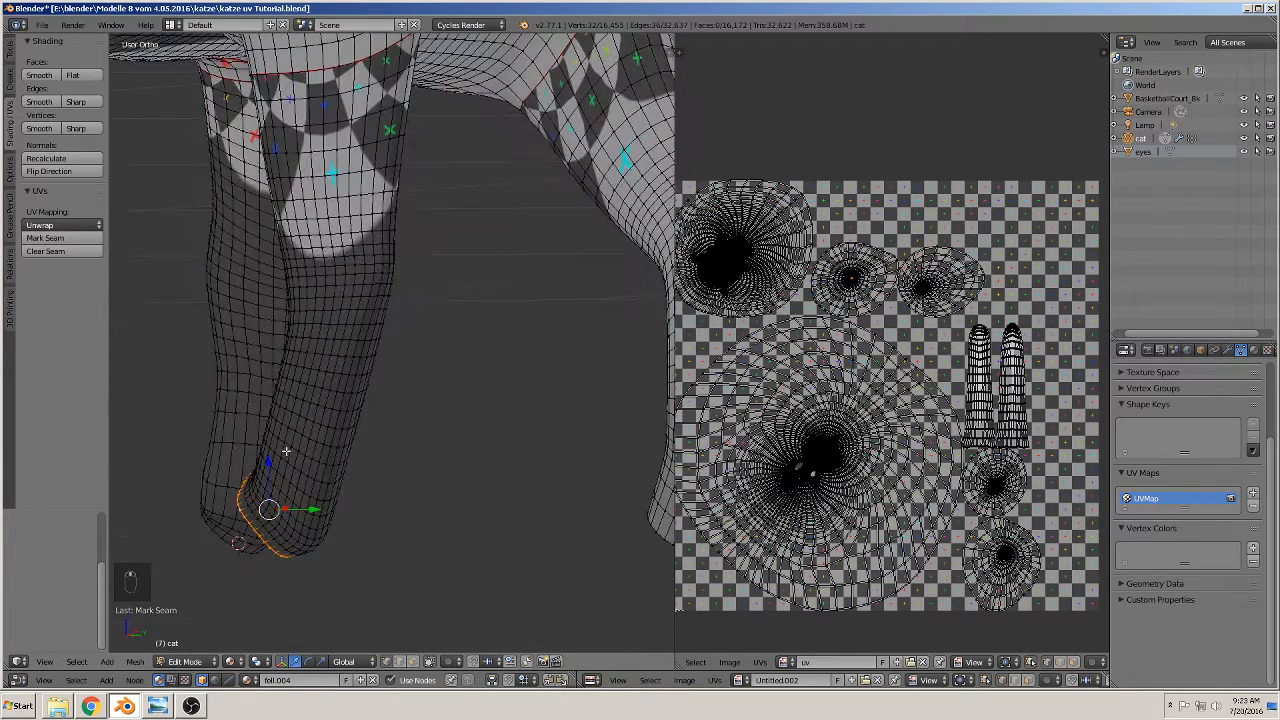
- Select two lengthwise edge loops running down opposite sides of the hind leg whose paw tip is already seamed
{"action": "right_click", "coordinate": [395, 157], "text": "alt"}
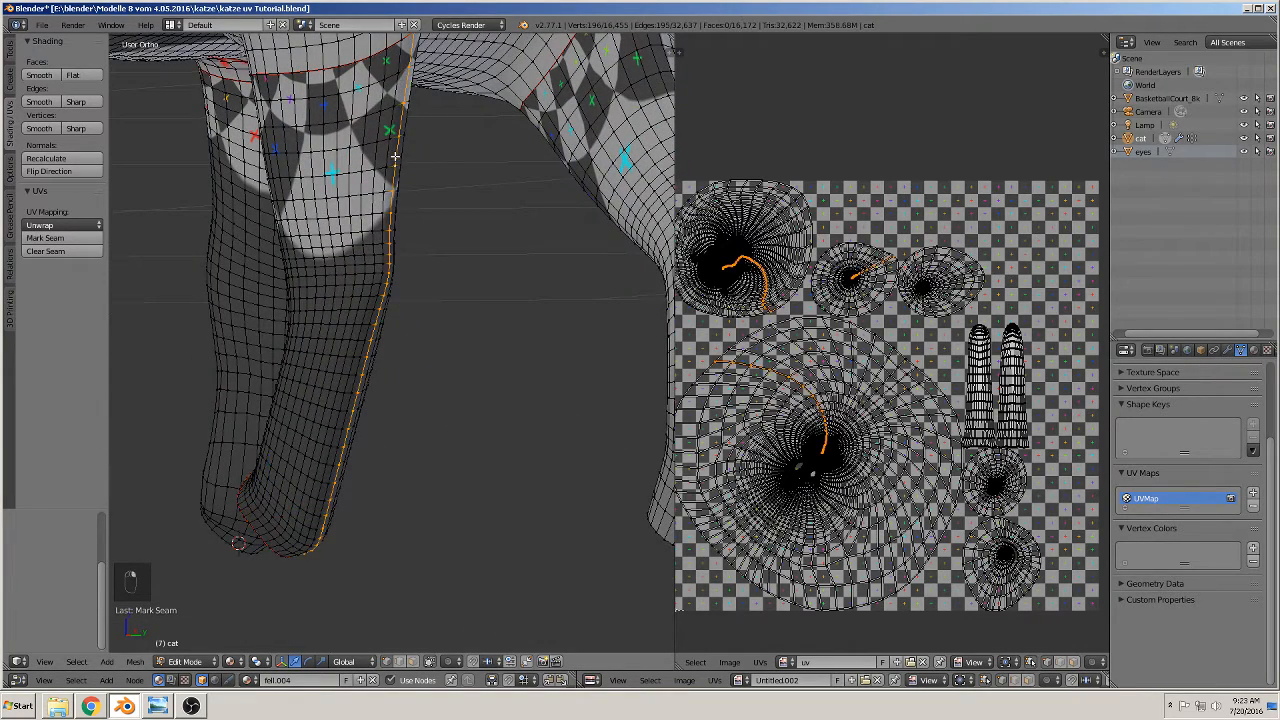
{"action": "middle_click_drag", "start_coordinate": [403, 310], "coordinate": [590, 312]}
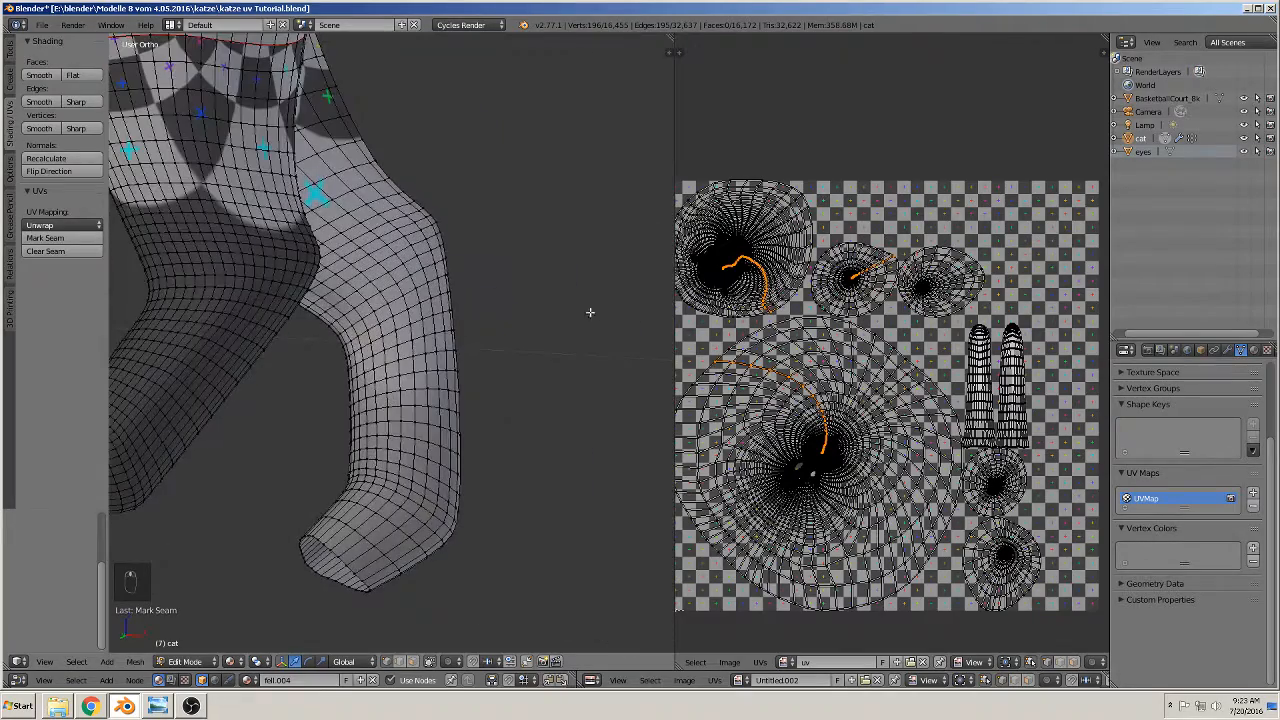
{"action": "middle_click_drag", "start_coordinate": [360, 313], "coordinate": [235, 209]}
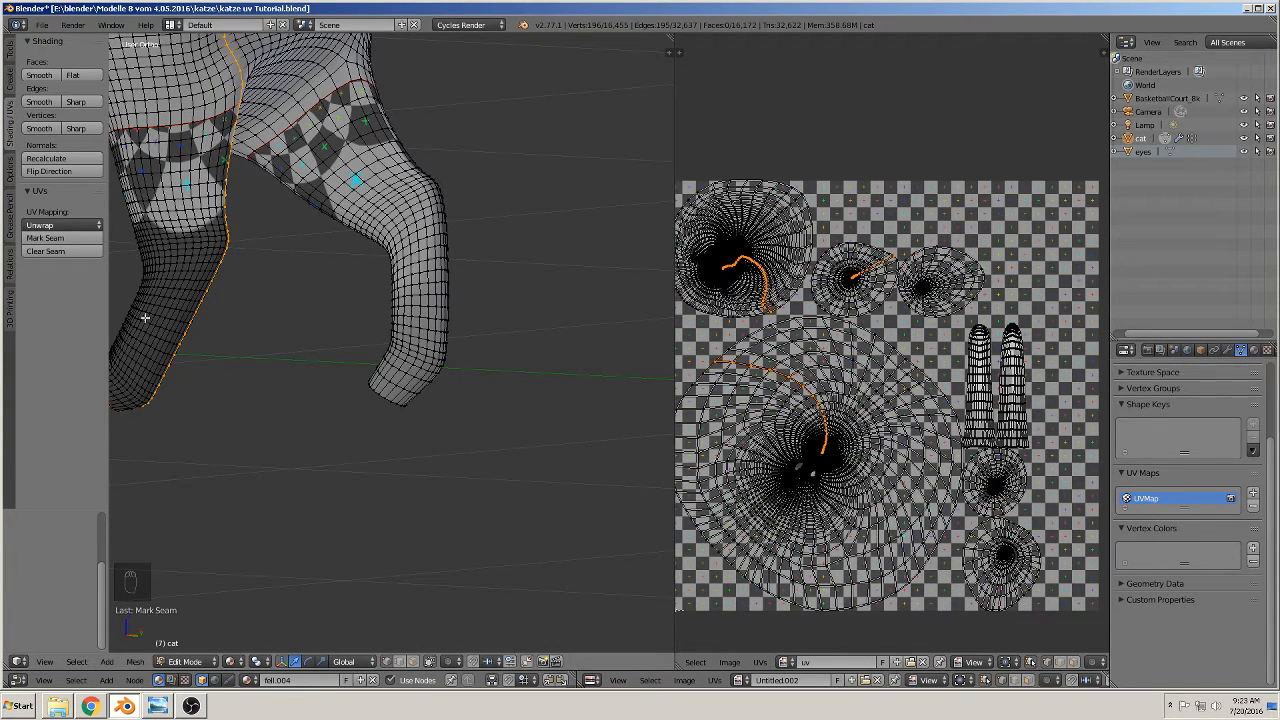
{"action": "middle_click_drag", "start_coordinate": [263, 400], "coordinate": [333, 385]}
{"action": "middle_click_drag", "start_coordinate": [362, 334], "coordinate": [275, 319]}
{"action": "right_click", "coordinate": [251, 286], "text": "ctrl"}
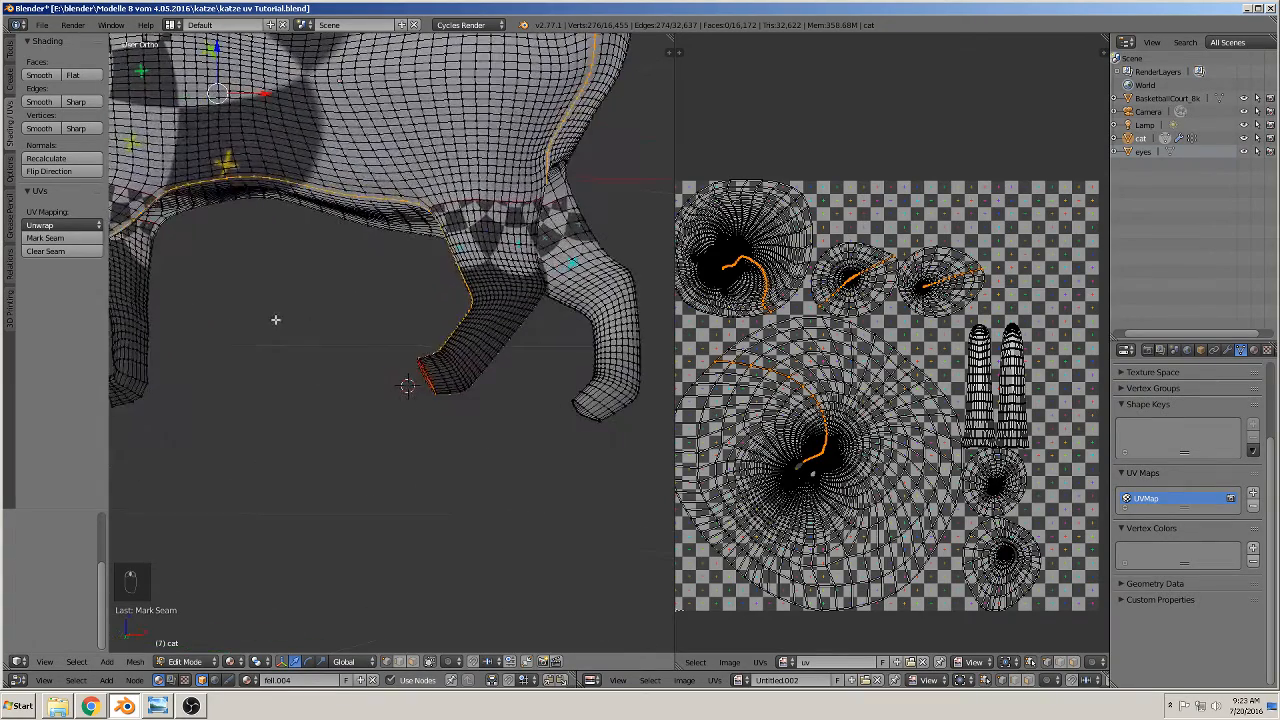
{"action": "scroll", "coordinate": [334, 284], "scroll_direction": "down", "scroll_amount": 3}
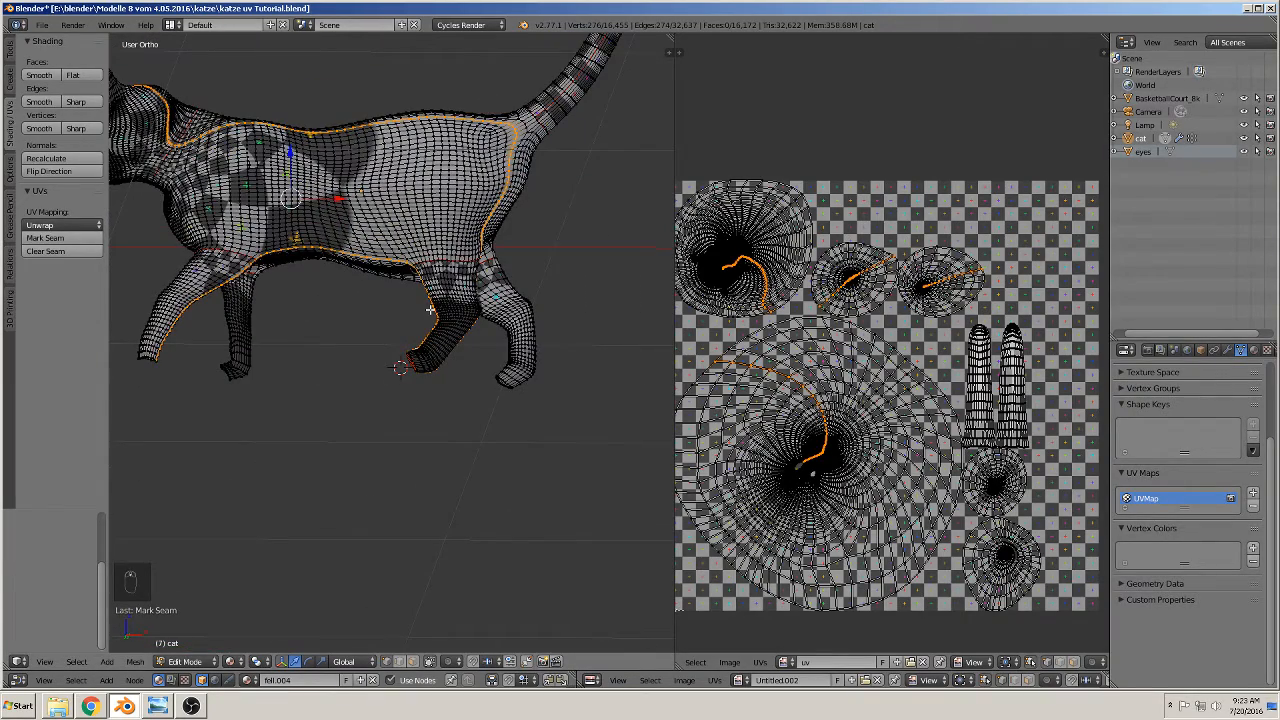
{"action": "scroll", "coordinate": [466, 364], "scroll_direction": "down", "scroll_amount": 3}
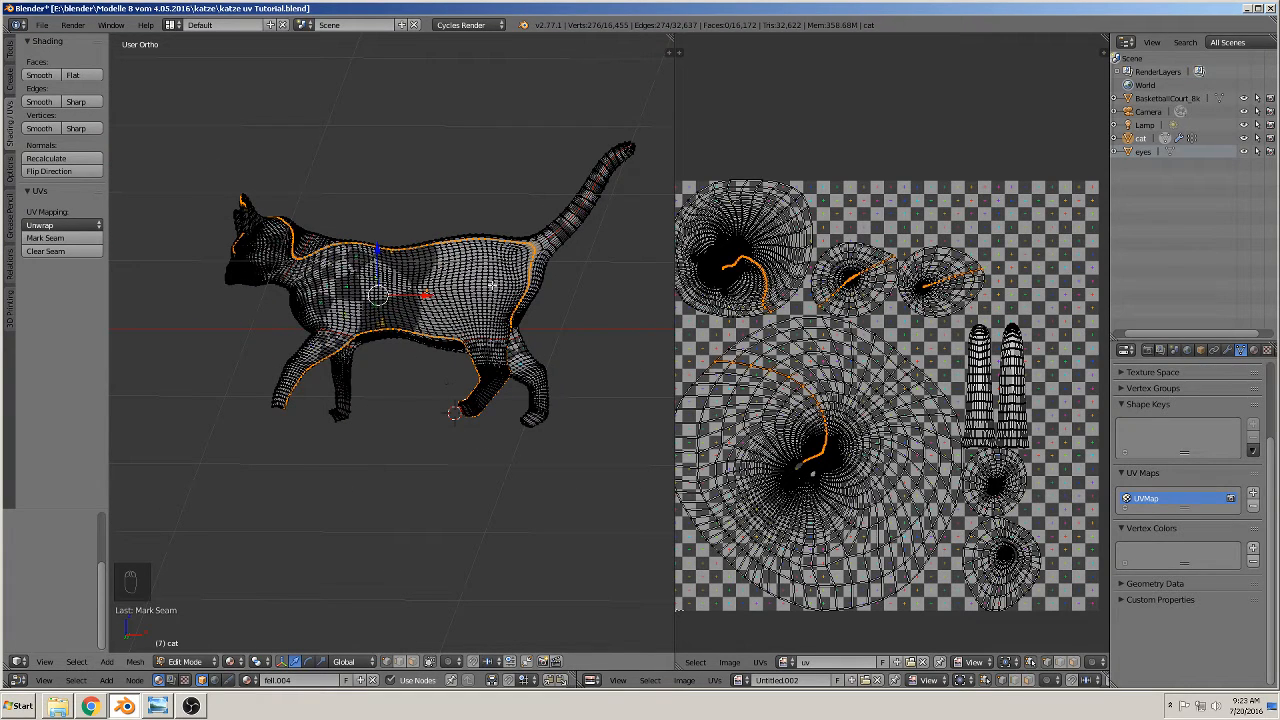
- Circle-deselect the loop parts on the head, back, belly, front leg and rump, keeping the hind leg's loops selected
{"action": "key", "text": "c"}
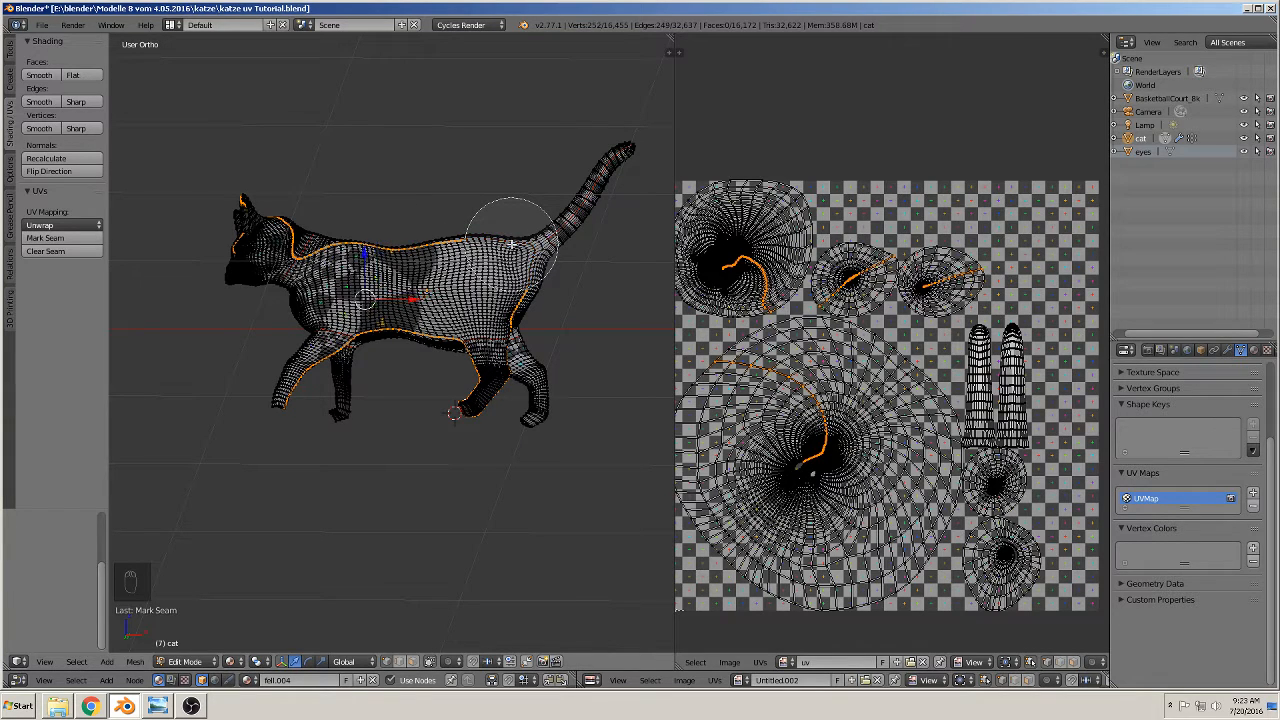
{"action": "mouse_move", "coordinate": [511, 243]}
{"action": "middle_mouse_down"}
{"action": "mouse_move", "coordinate": [357, 251]}
{"action": "mouse_move", "coordinate": [240, 220]}
{"action": "mouse_move", "coordinate": [271, 214]}
{"action": "mouse_move", "coordinate": [322, 318]}
{"action": "mouse_move", "coordinate": [368, 350]}
{"action": "mouse_move", "coordinate": [378, 327]}
{"action": "mouse_move", "coordinate": [409, 331]}
{"action": "middle_mouse_up"}
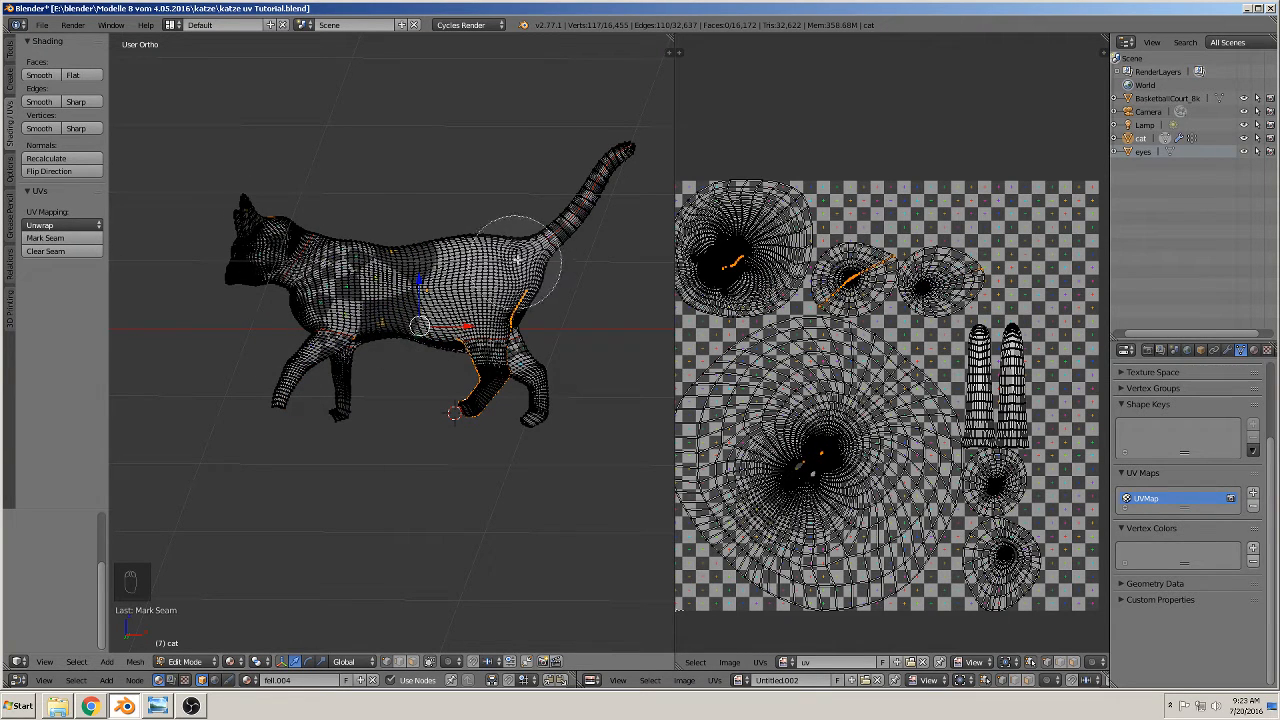
{"action": "middle_click_drag", "start_coordinate": [517, 258], "coordinate": [523, 283]}
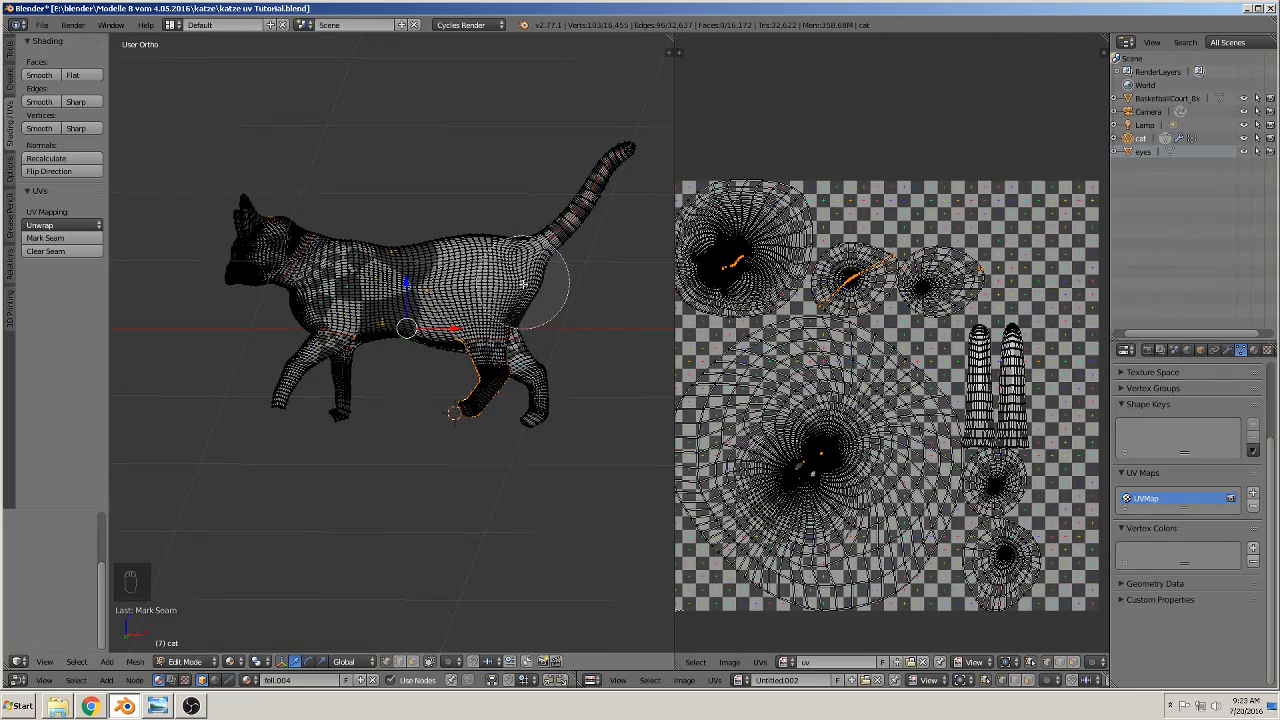
{"action": "right_click", "coordinate": [523, 283]}
- Deselect the leftover vertices above the hind leg's upper seam, mark its two lengthwise loops as seams, and clear the selection
{"action": "scroll", "coordinate": [510, 430], "scroll_direction": "up", "scroll_amount": 7}
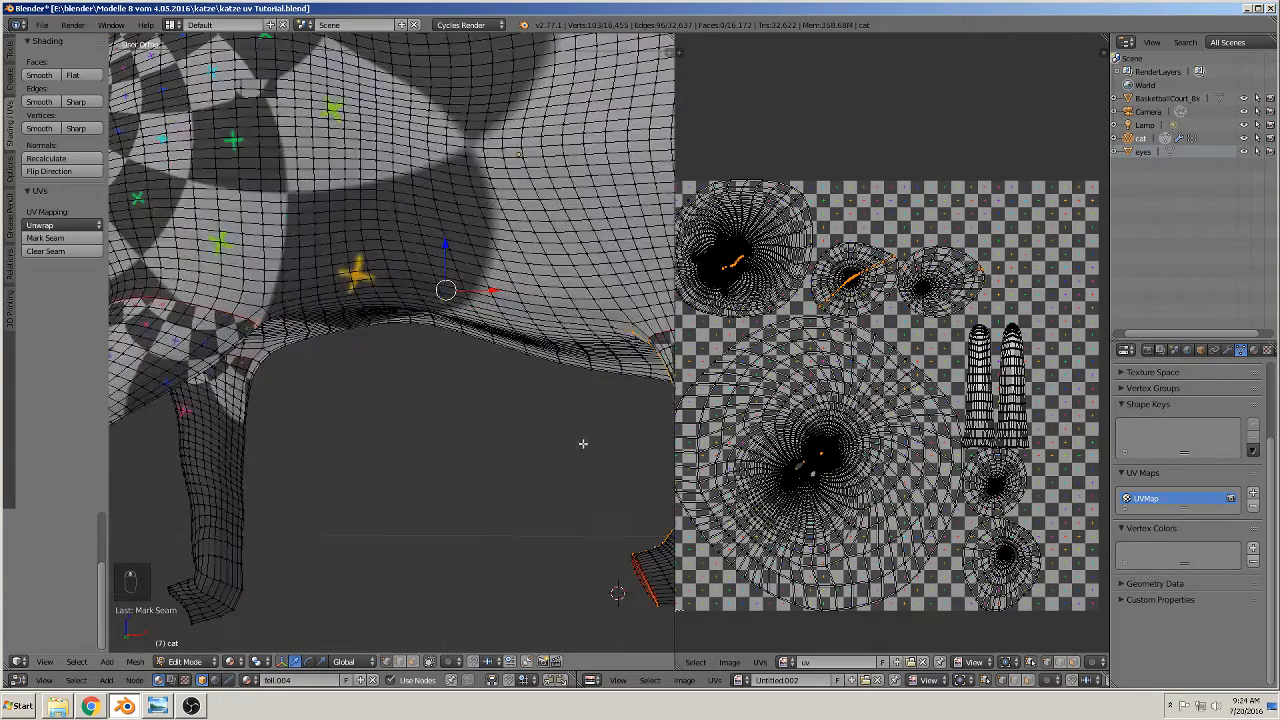
{"action": "middle_click_drag", "start_coordinate": [628, 416], "coordinate": [277, 366], "text": "shift"}
{"action": "scroll", "coordinate": [277, 366], "scroll_direction": "up", "scroll_amount": 4}
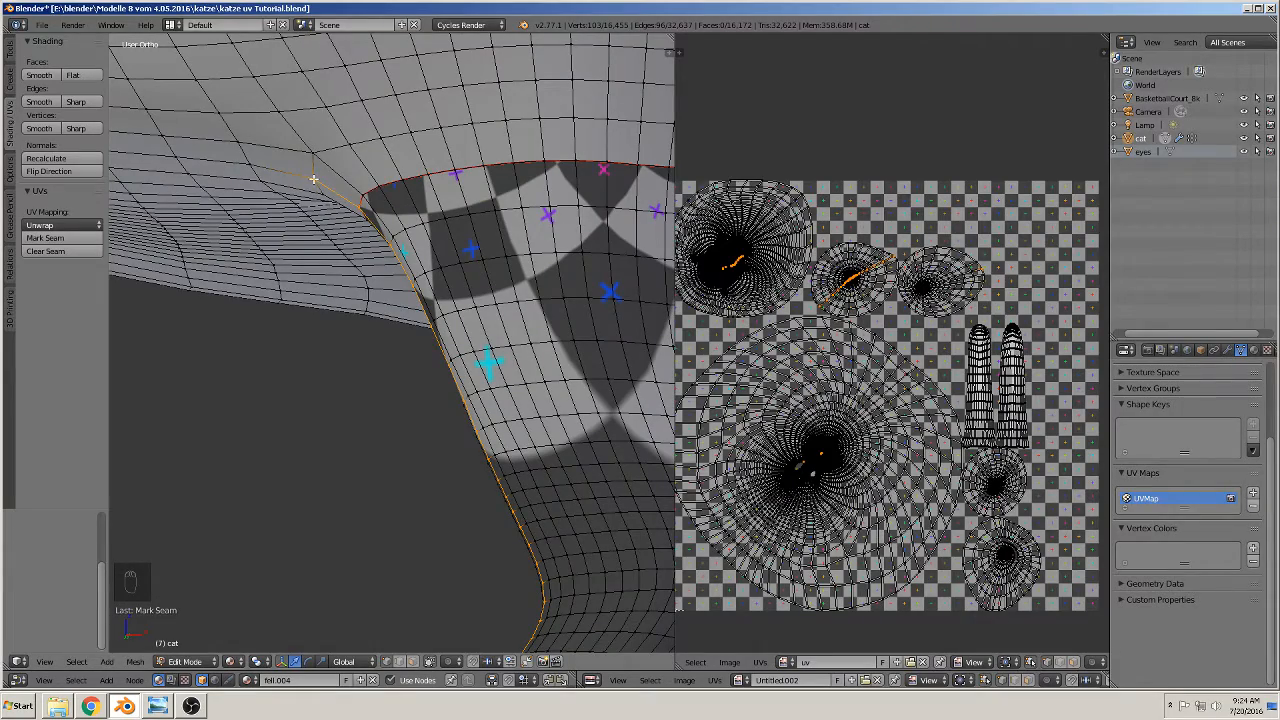
{"action": "middle_click_drag", "start_coordinate": [346, 202], "coordinate": [412, 255]}
{"action": "middle_click_drag", "start_coordinate": [489, 297], "coordinate": [398, 173]}
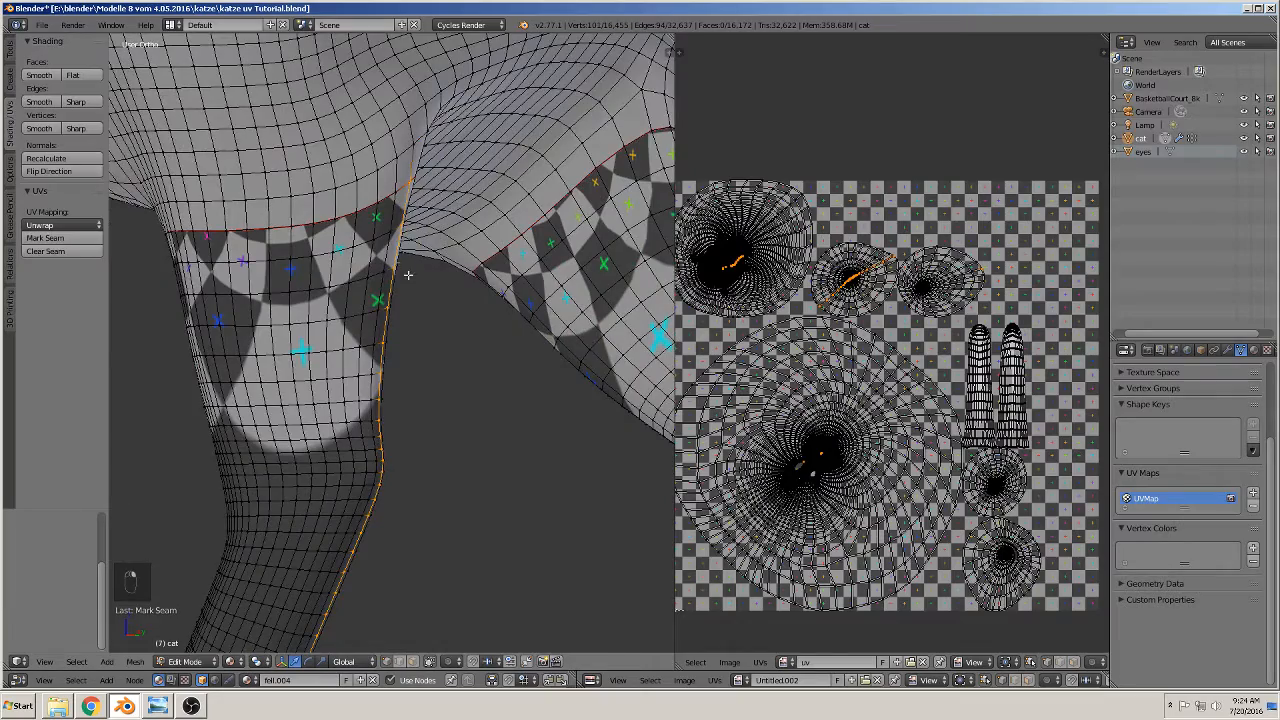
{"action": "middle_click_drag", "start_coordinate": [408, 274], "coordinate": [396, 231]}
{"action": "middle_click_drag", "start_coordinate": [421, 485], "coordinate": [377, 425]}
{"action": "key", "text": "a"}
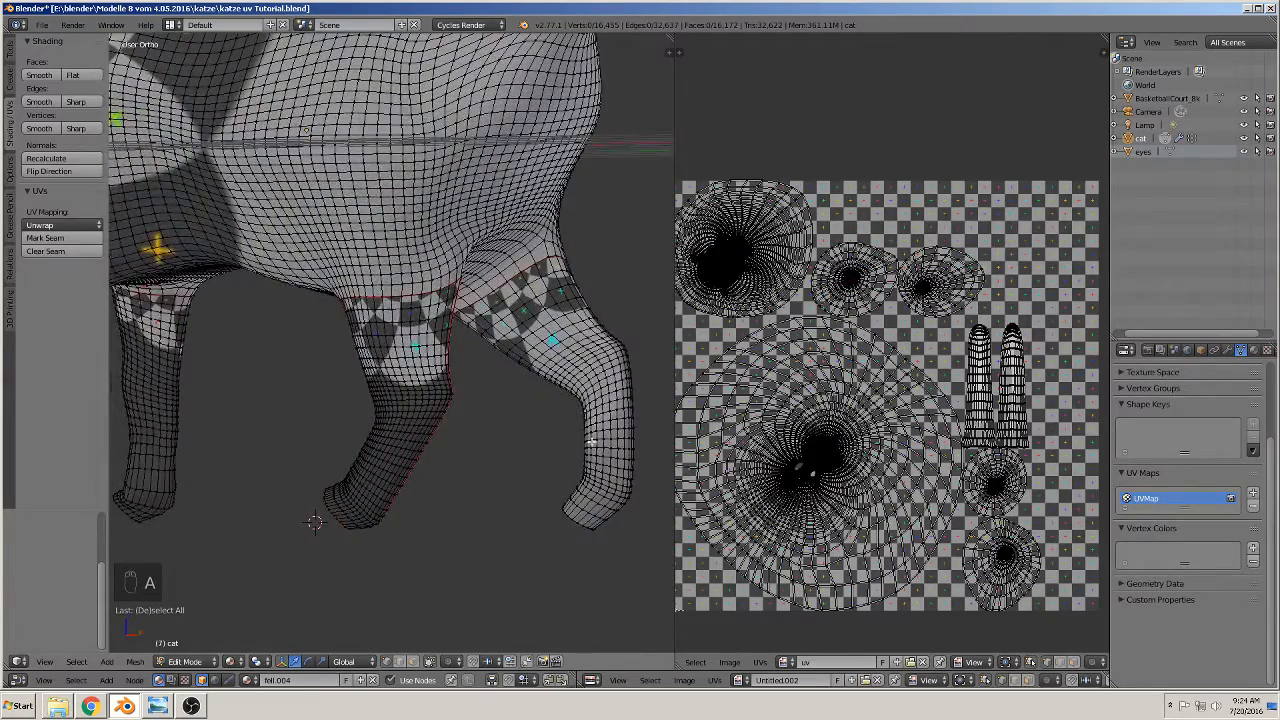
- Select the edge loop around the tip of the other hind paw and mark it as a seam
{"action": "middle_click_drag", "start_coordinate": [591, 441], "coordinate": [527, 460]}
{"action": "right_click", "coordinate": [566, 478], "text": "alt"}
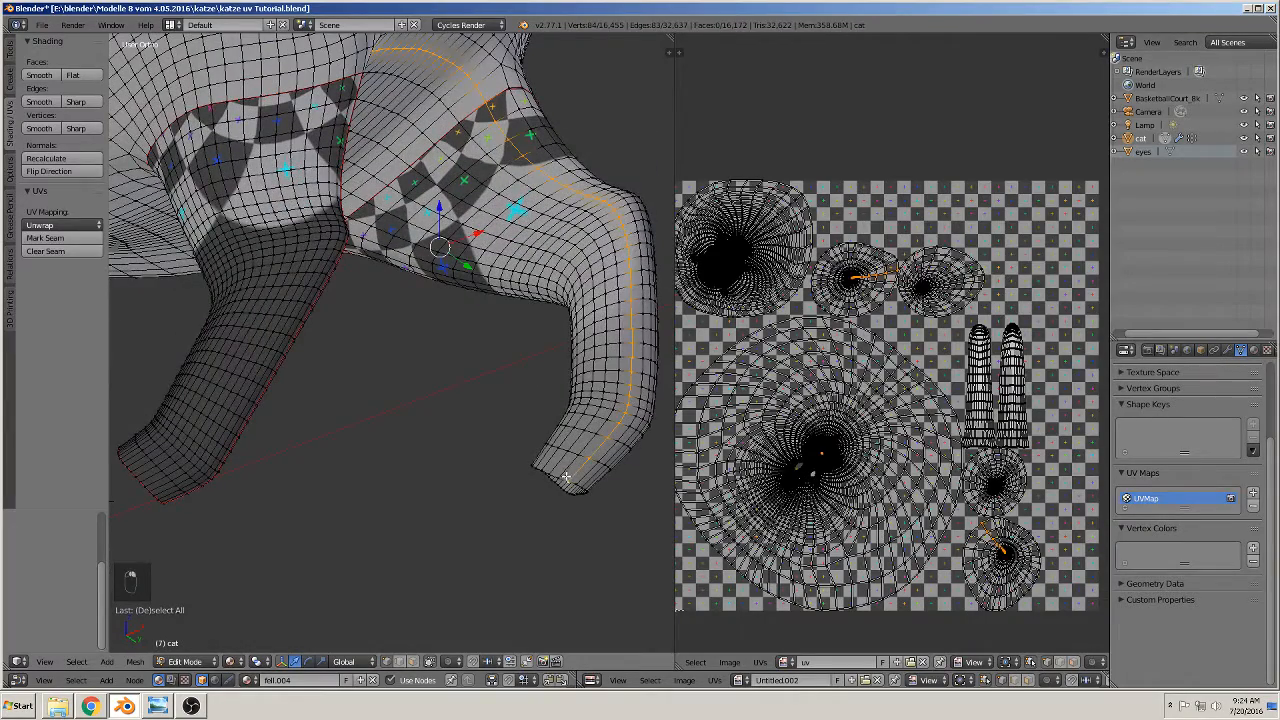
{"action": "right_click", "coordinate": [565, 479], "text": "alt"}
{"action": "right_click", "coordinate": [564, 481], "text": "alt"}
{"action": "right_click", "coordinate": [563, 483], "text": "alt"}
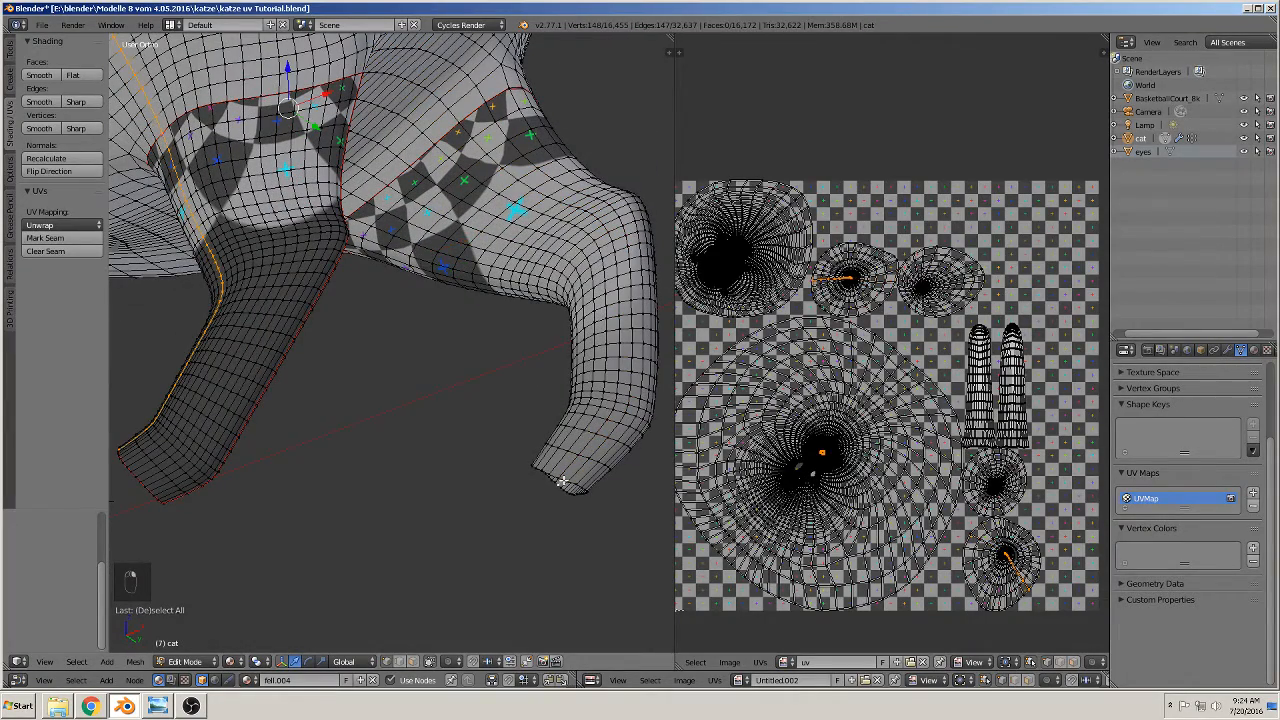
{"action": "right_click", "coordinate": [562, 482], "text": "alt"}
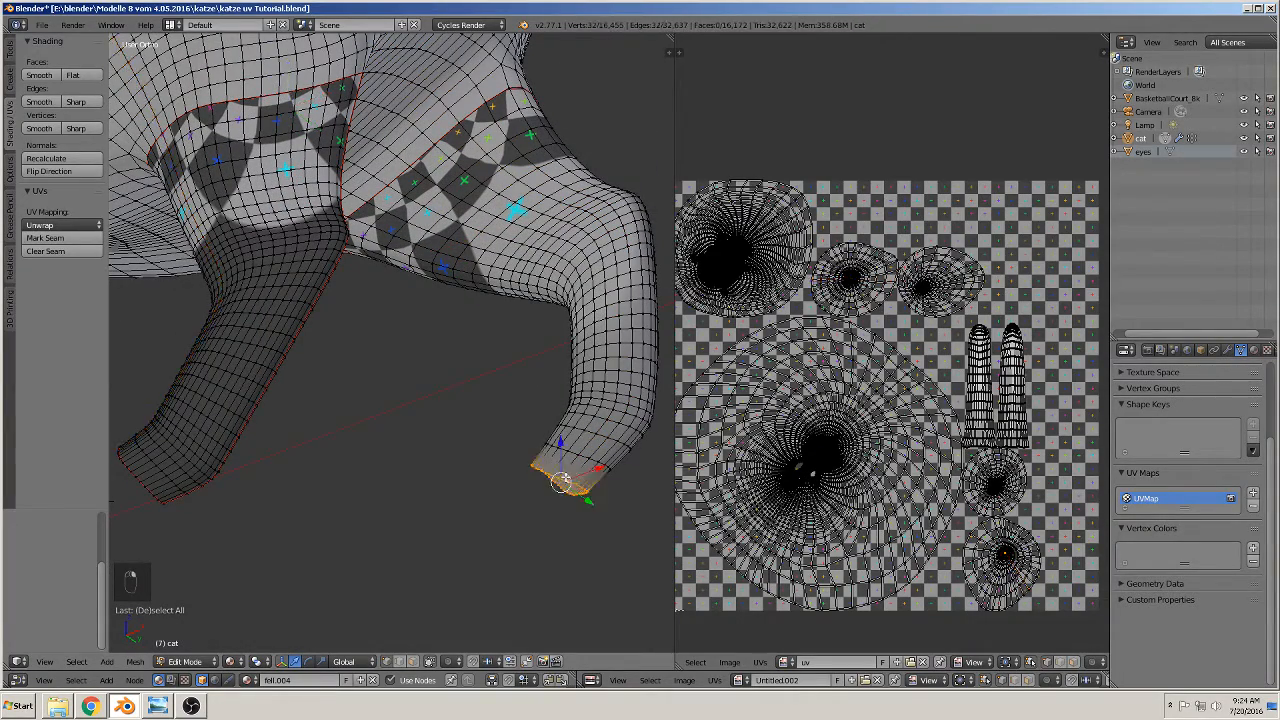
{"action": "left_click", "coordinate": [45, 238]}
- Mark the edge loop around the tip of each front paw as a seam
{"action": "middle_click_drag", "start_coordinate": [300, 340], "coordinate": [415, 40]}
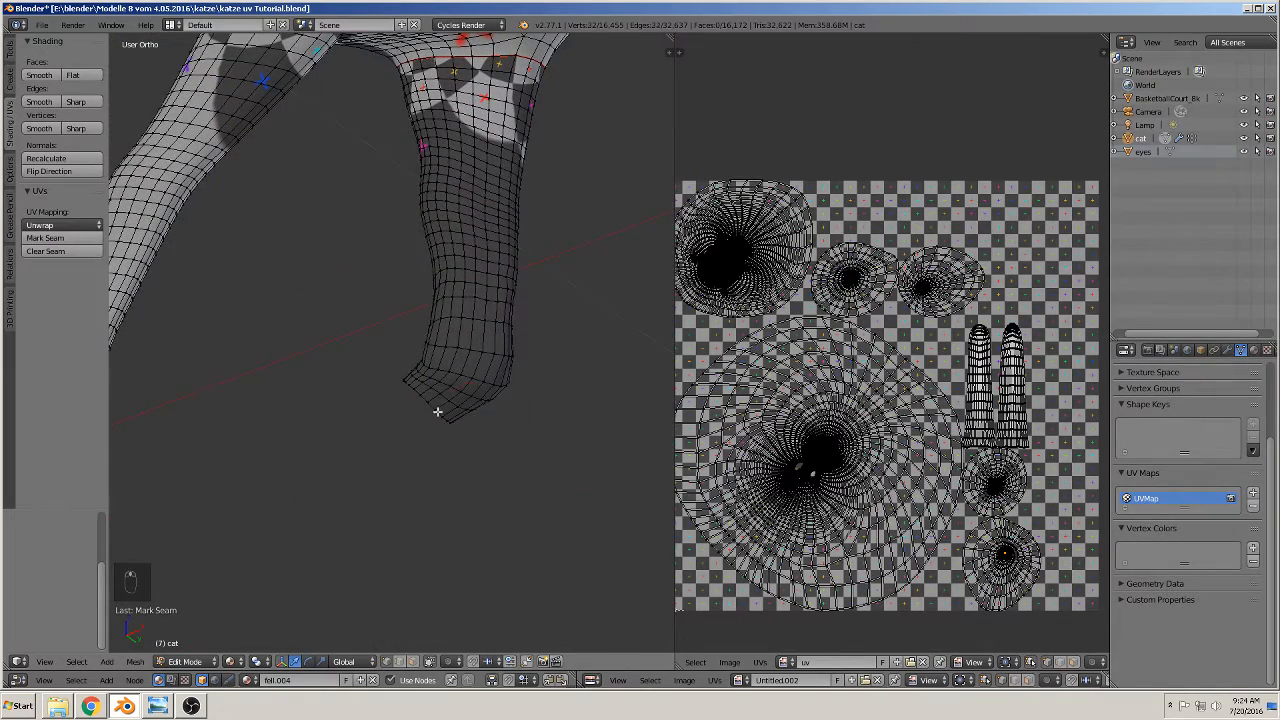
{"action": "left_click", "coordinate": [47, 240]}
{"action": "middle_click_drag", "start_coordinate": [262, 448], "coordinate": [560, 354], "text": "shift"}
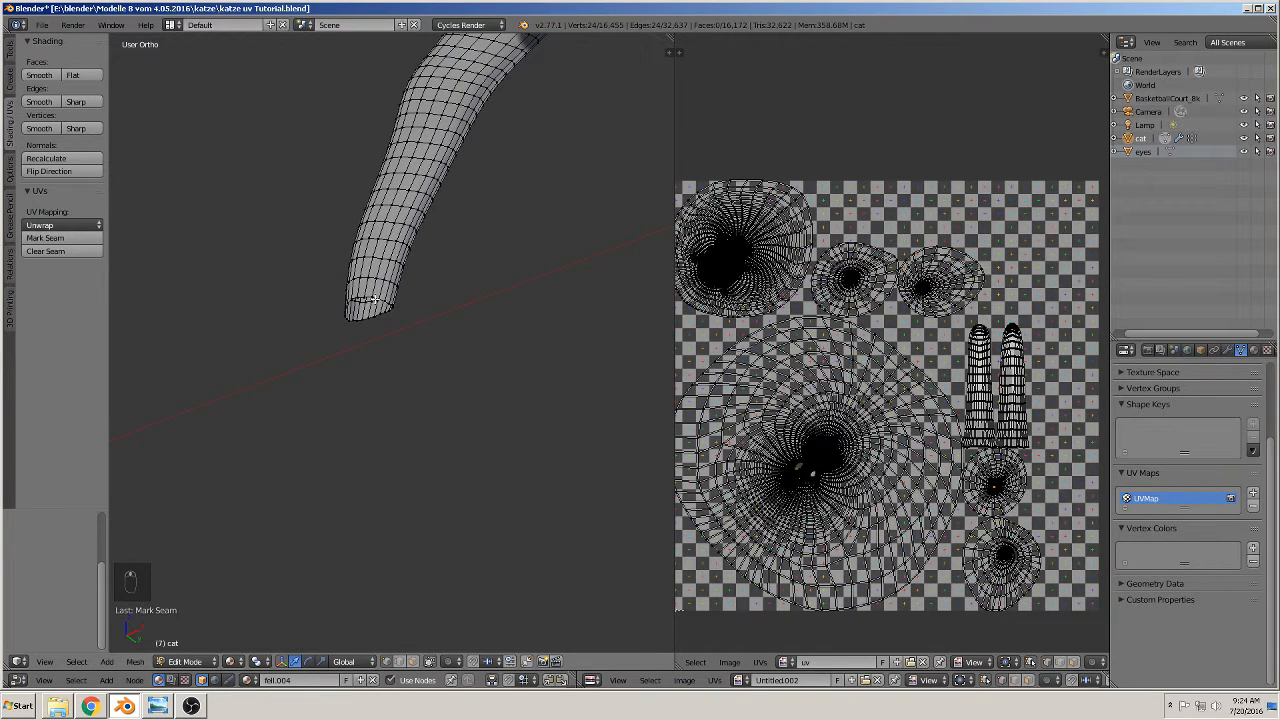
{"action": "right_click", "coordinate": [375, 299], "text": "alt"}
{"action": "right_click", "coordinate": [380, 296]}
{"action": "right_click", "coordinate": [375, 300], "text": "alt"}
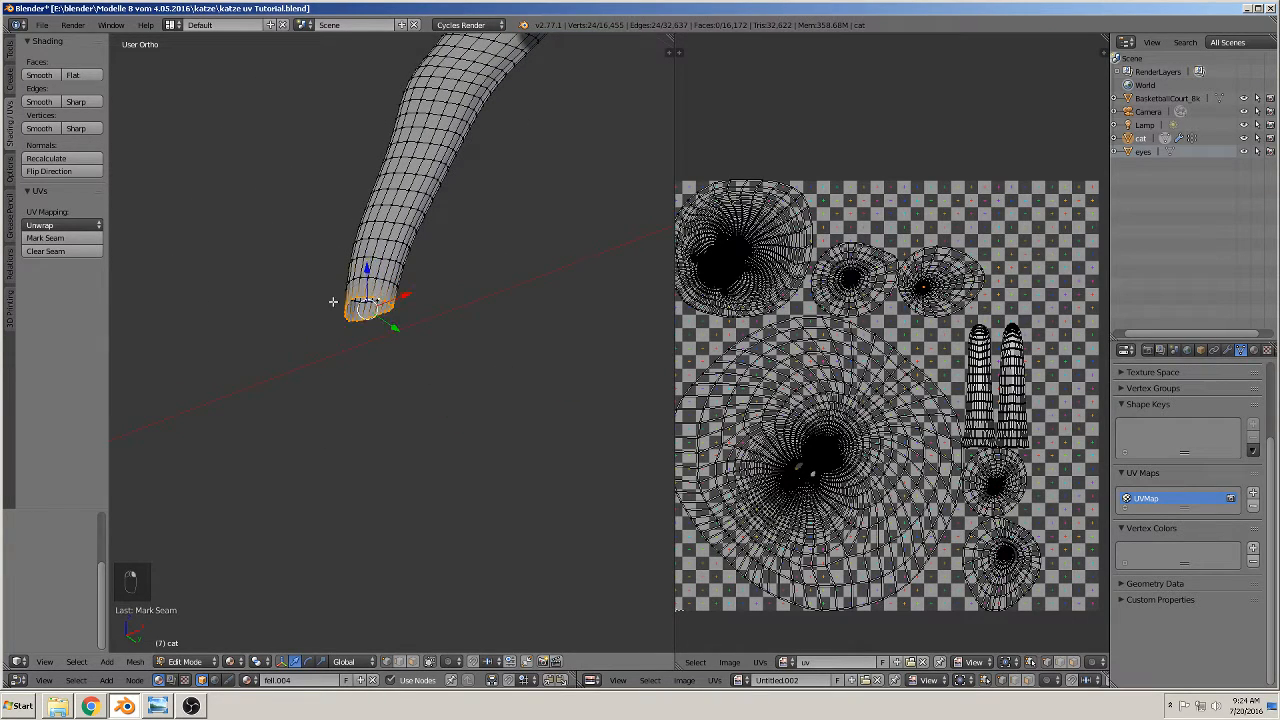
{"action": "left_click", "coordinate": [40, 240]}
- Select two lengthwise edge loops on opposite sides of the forward-stretched front leg
{"action": "scroll", "coordinate": [514, 291], "scroll_direction": "down", "scroll_amount": 2}
{"action": "middle_click_drag", "start_coordinate": [513, 291], "coordinate": [583, 372], "text": "shift"}
{"action": "right_click", "coordinate": [352, 277], "text": "alt"}
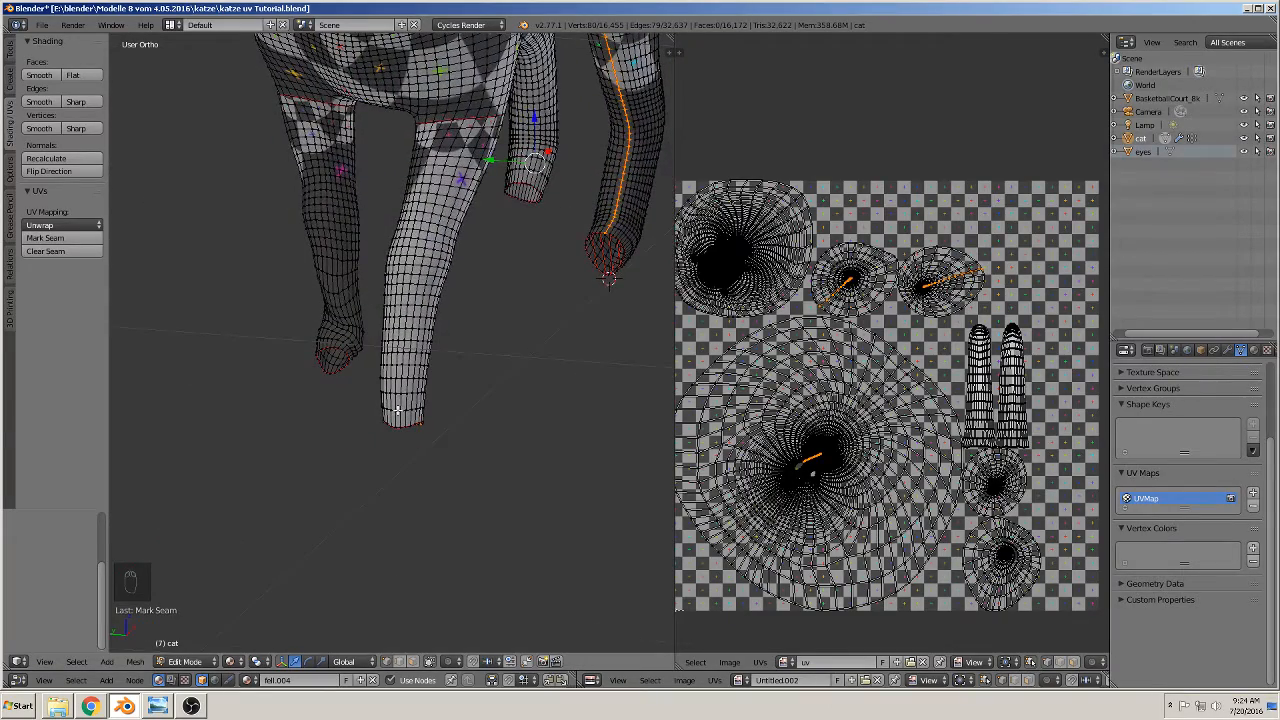
{"action": "right_click", "coordinate": [396, 401], "text": "alt+shift"}
{"action": "mouse_move", "coordinate": [399, 402]}
{"action": "middle_mouse_down"}
{"action": "mouse_move", "coordinate": [486, 380]}
{"action": "mouse_move", "coordinate": [400, 362]}
{"action": "mouse_move", "coordinate": [375, 253]}
{"action": "mouse_move", "coordinate": [395, 283]}
{"action": "mouse_move", "coordinate": [382, 275]}
{"action": "mouse_move", "coordinate": [376, 290]}
{"action": "mouse_move", "coordinate": [291, 179]}
{"action": "mouse_move", "coordinate": [337, 214]}
{"action": "mouse_move", "coordinate": [465, 245]}
{"action": "mouse_move", "coordinate": [480, 325]}
{"action": "mouse_move", "coordinate": [597, 432]}
{"action": "mouse_move", "coordinate": [605, 412]}
{"action": "middle_mouse_up"}
- Circle-deselect the front leg loops' continuation over the body and the stray vertices above the leg's upper seam
{"action": "scroll", "coordinate": [378, 255], "scroll_direction": "down", "scroll_amount": 5}
{"action": "key", "text": "c"}
{"action": "key", "text": "Escape"}
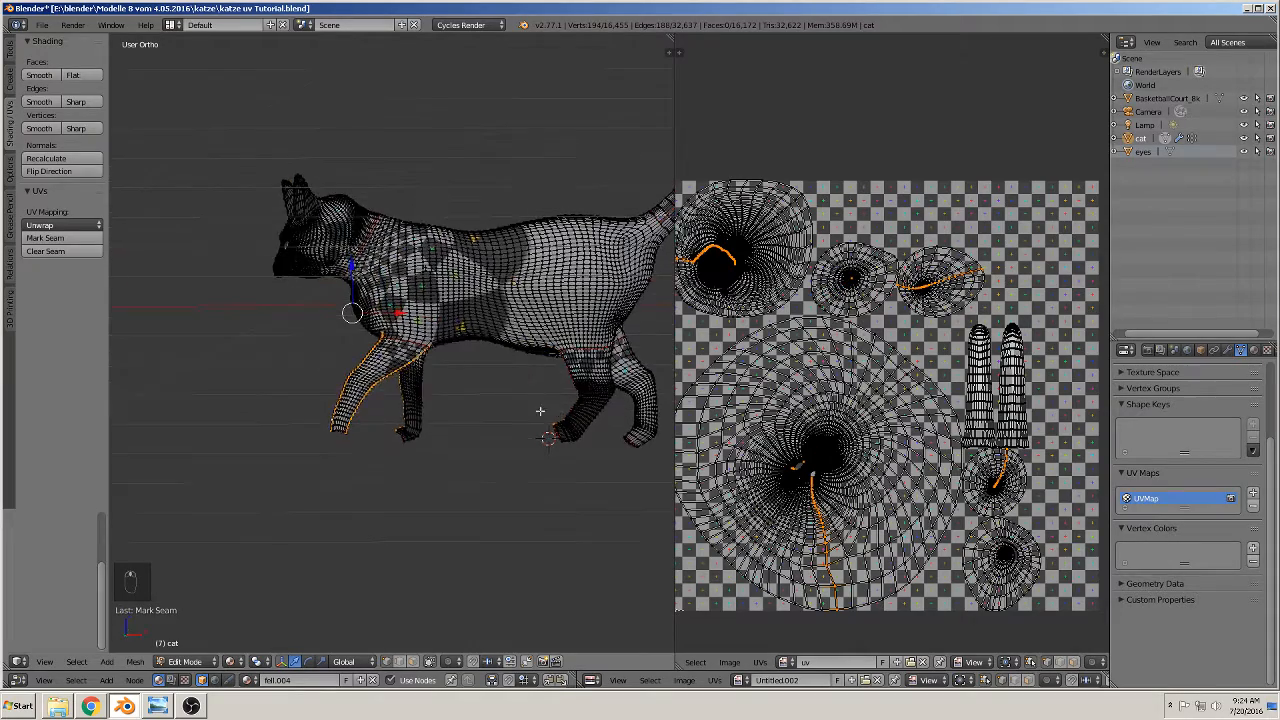
{"action": "scroll", "coordinate": [416, 397], "scroll_direction": "up", "scroll_amount": 7}
{"action": "scroll", "coordinate": [416, 397], "scroll_direction": "up", "scroll_amount": 2}
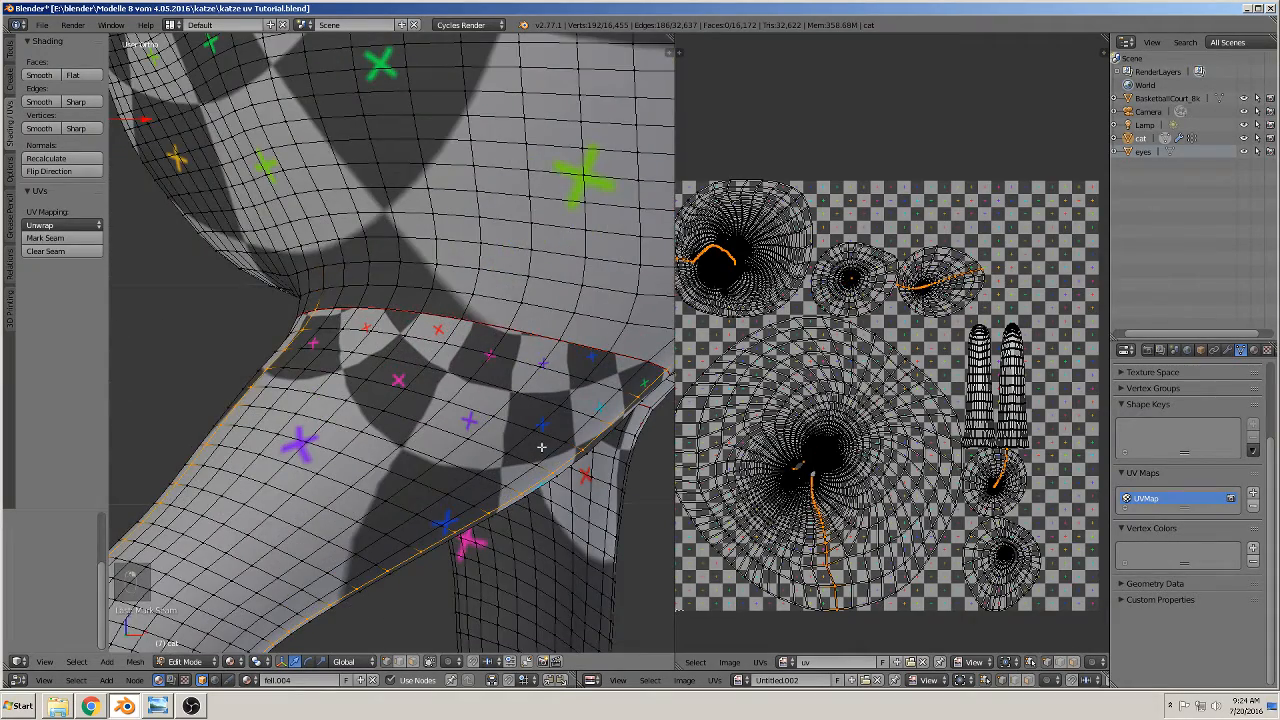
{"action": "middle_click_drag", "start_coordinate": [541, 447], "coordinate": [180, 377]}
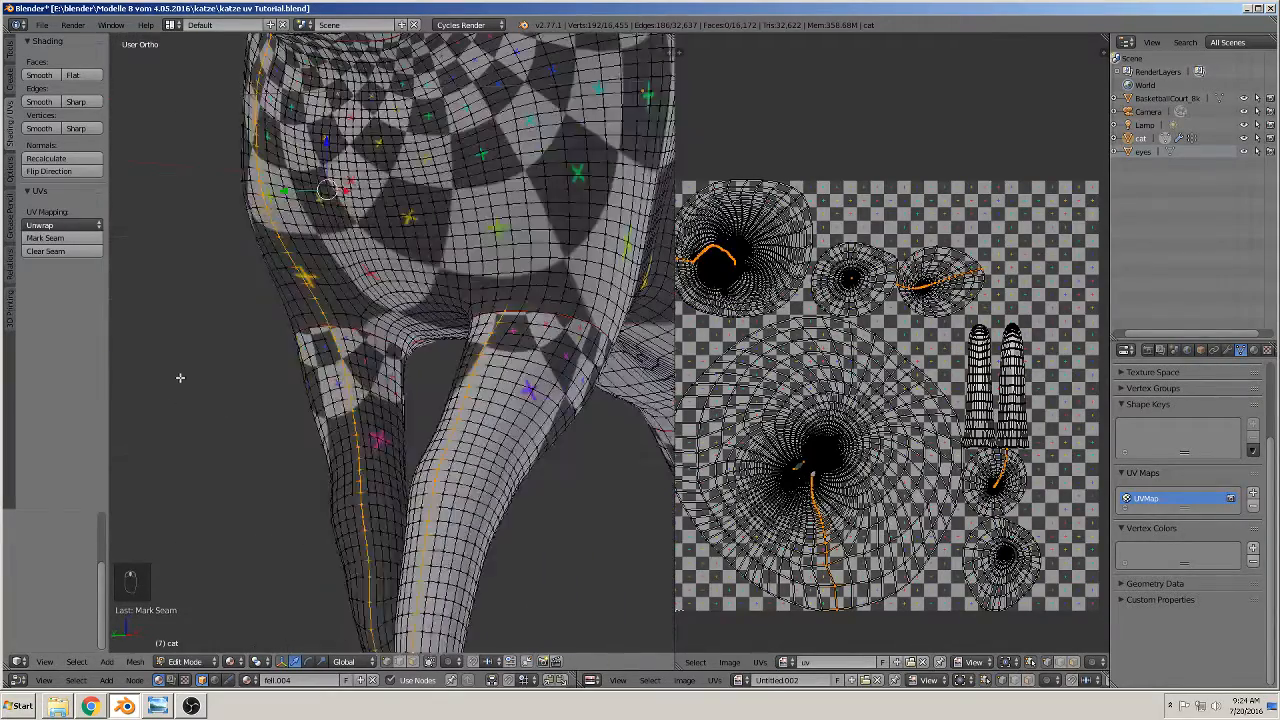
- Make occluded vertices selectable and circle-deselect the remaining loop parts on the other front leg, chest, head and ears
{"action": "scroll", "coordinate": [180, 378], "scroll_direction": "down", "scroll_amount": 4}
{"action": "middle_click_drag", "start_coordinate": [298, 374], "coordinate": [329, 366]}
{"action": "scroll", "coordinate": [311, 378], "scroll_direction": "down", "scroll_amount": 3}
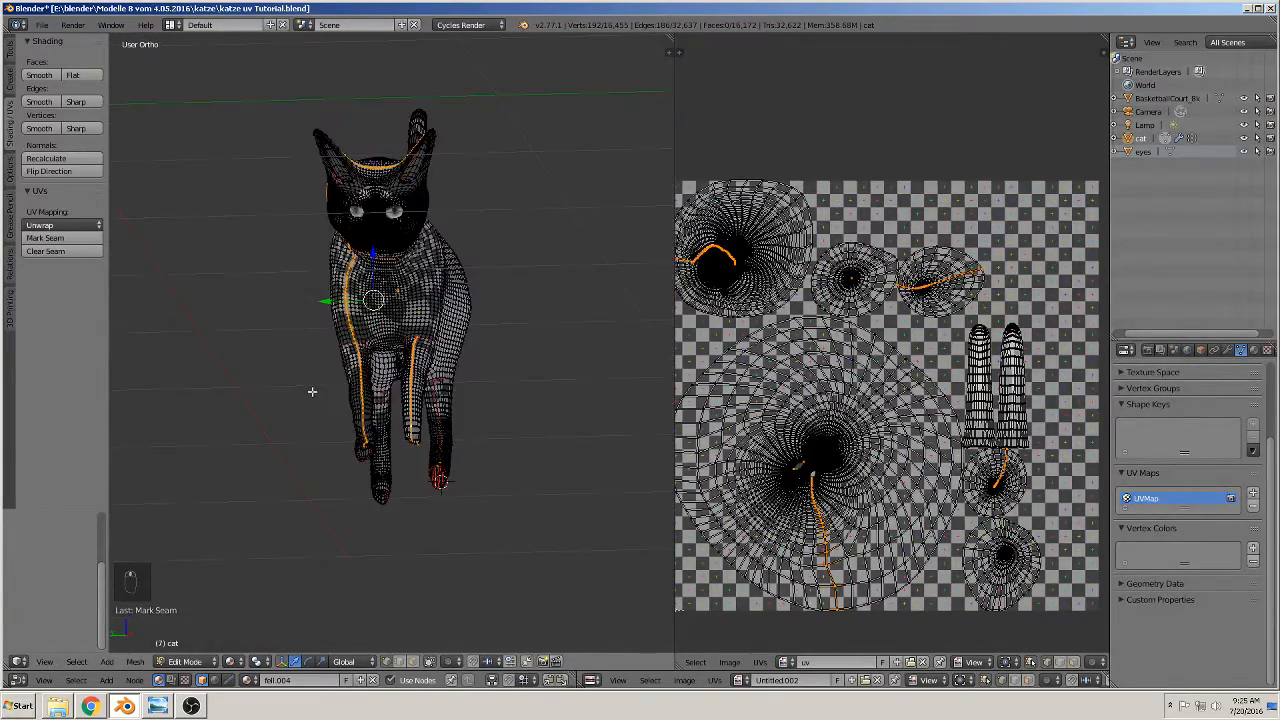
{"action": "key", "text": "c"}
{"action": "right_click", "coordinate": [320, 421]}
{"action": "left_click", "coordinate": [428, 661]}
{"action": "key", "text": "c"}
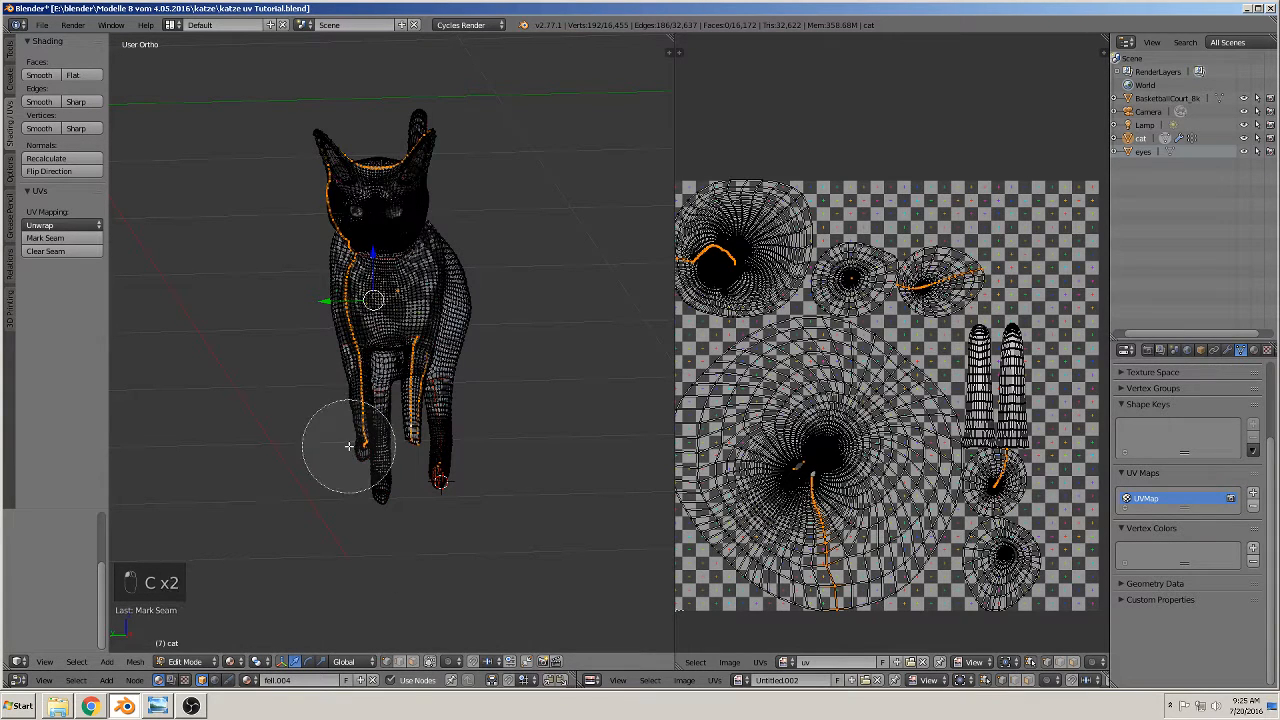
{"action": "mouse_move", "coordinate": [342, 445]}
{"action": "middle_mouse_down"}
{"action": "mouse_move", "coordinate": [349, 294]}
{"action": "mouse_move", "coordinate": [414, 142]}
{"action": "middle_mouse_up"}
{"action": "right_click", "coordinate": [426, 130]}
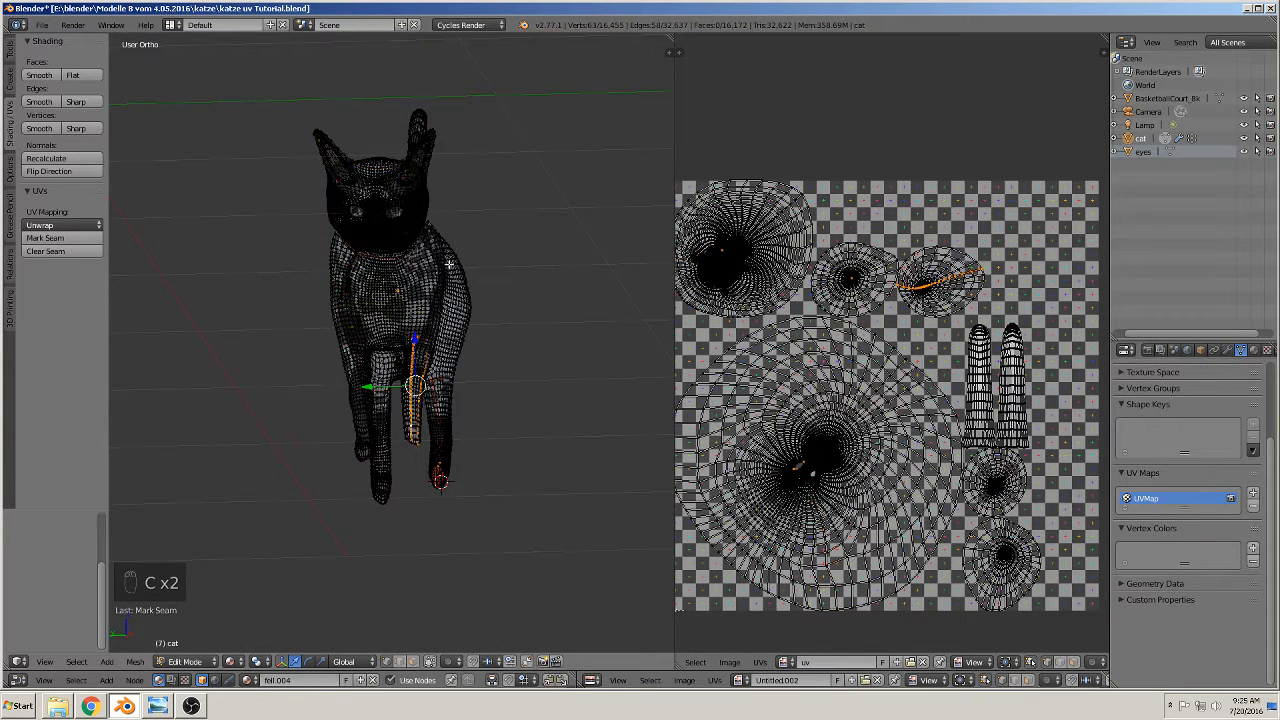
- Mark the two lengthwise loops of the forward-stretched front leg as seams and clear the selection
{"action": "mouse_move", "coordinate": [449, 266]}
{"action": "middle_mouse_down"}
{"action": "mouse_move", "coordinate": [365, 324]}
{"action": "mouse_move", "coordinate": [371, 391]}
{"action": "middle_mouse_up"}
{"action": "scroll", "coordinate": [371, 391], "scroll_direction": "up", "scroll_amount": 2}
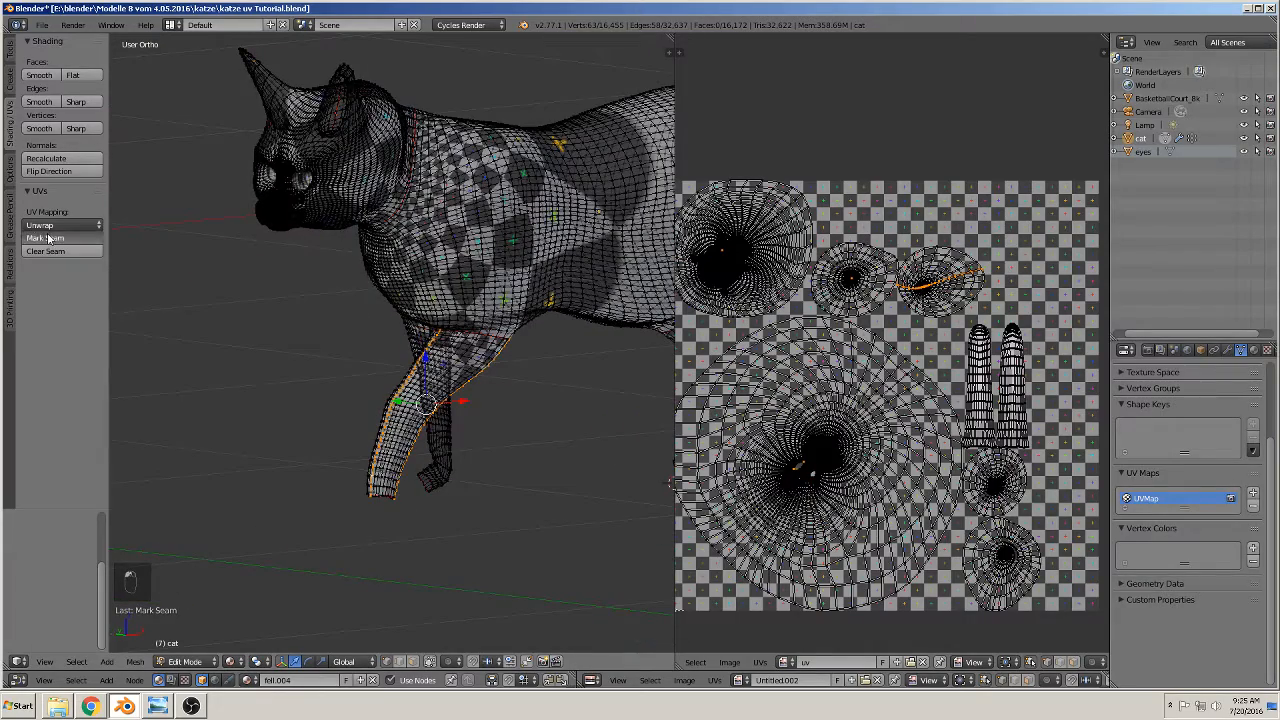
{"action": "key", "text": "a"}
- Limit selection to visible geometry and select two opposite lengthwise edge loops along the other hind leg down to its paw seam
{"action": "middle_click_drag", "start_coordinate": [459, 460], "coordinate": [466, 509]}
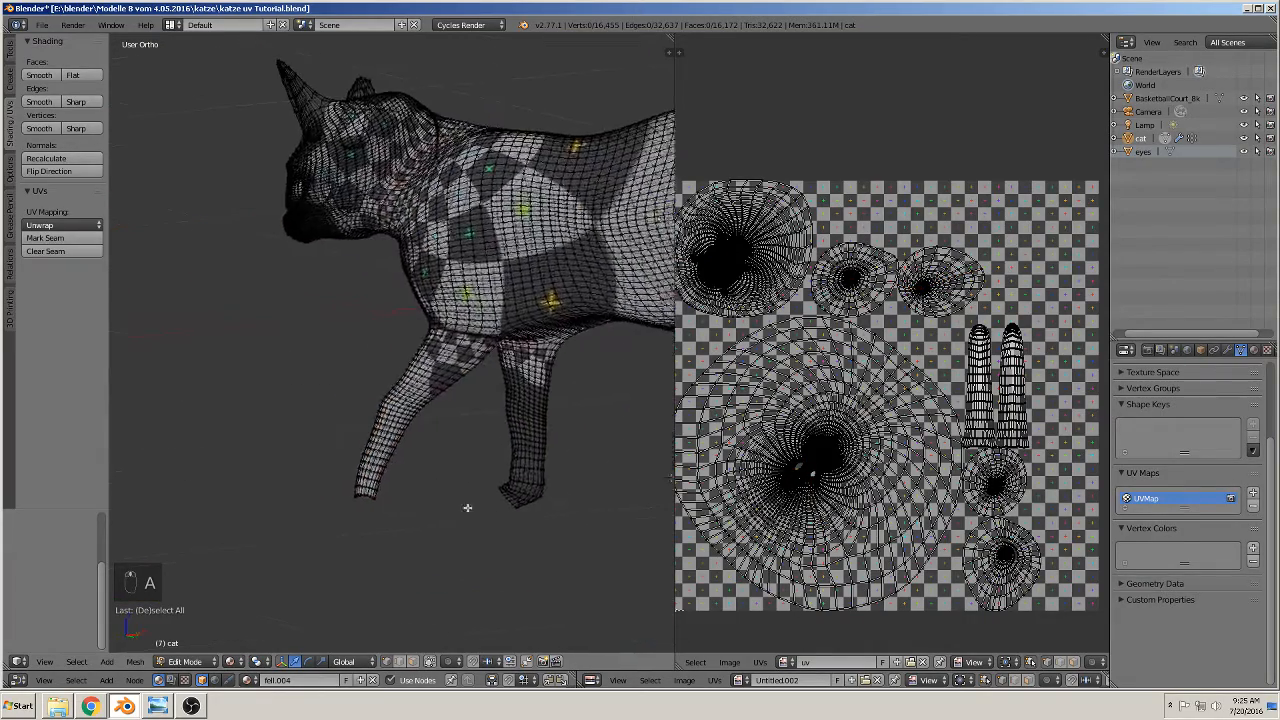
{"action": "scroll", "coordinate": [344, 452], "scroll_direction": "up", "scroll_amount": 2}
{"action": "scroll", "coordinate": [344, 452], "scroll_direction": "up", "scroll_amount": 3}
{"action": "middle_click_drag", "start_coordinate": [454, 440], "coordinate": [270, 432], "text": "shift"}
{"action": "right_click", "coordinate": [343, 346], "text": "alt"}
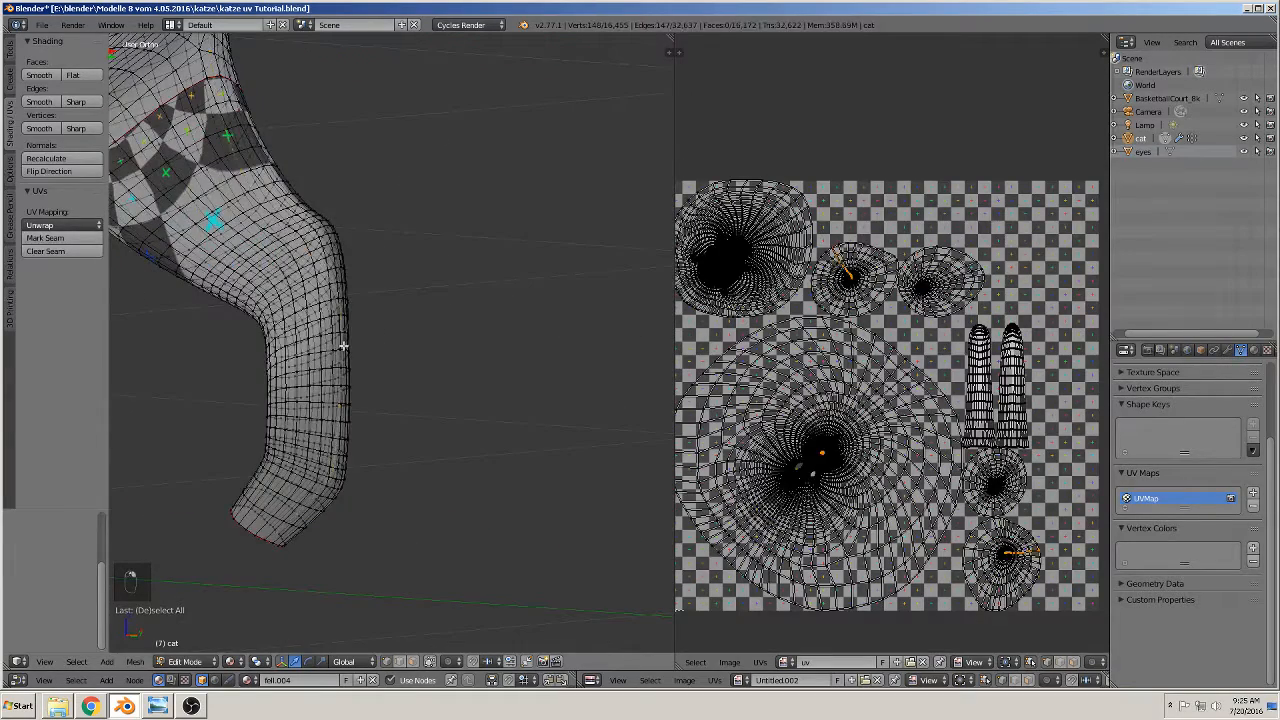
{"action": "middle_click_drag", "start_coordinate": [331, 386], "coordinate": [256, 408]}
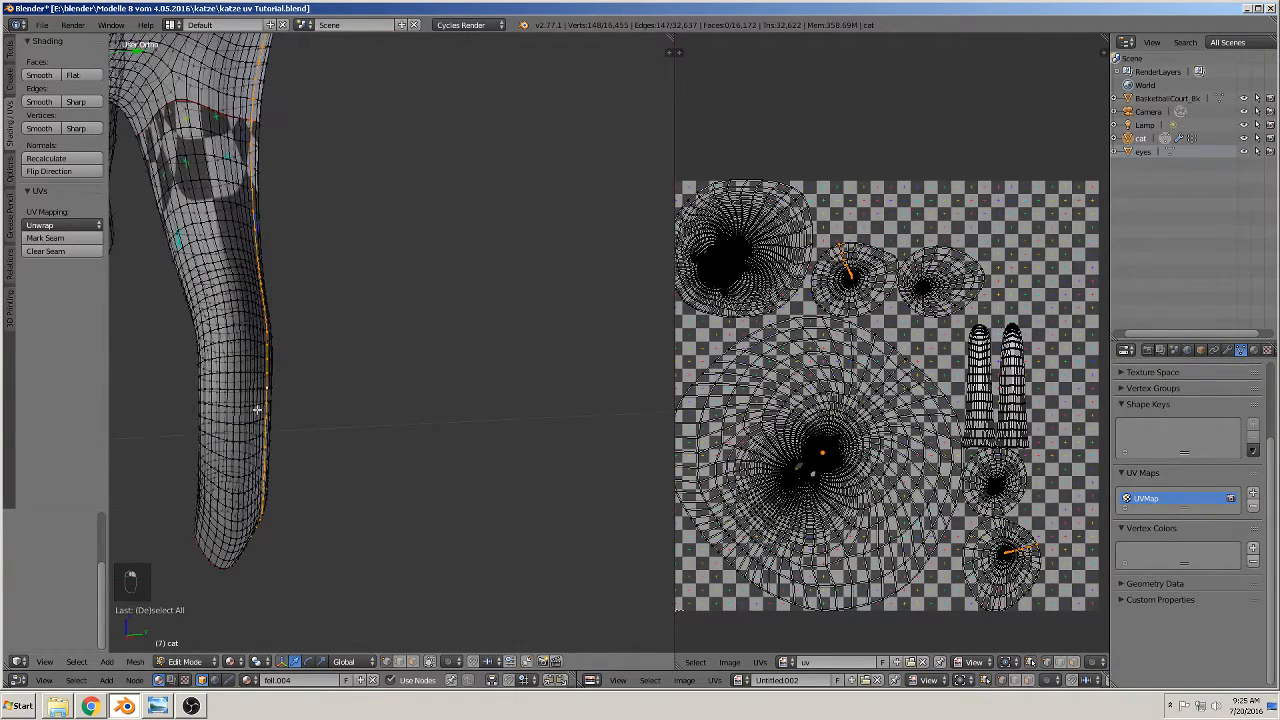
{"action": "left_click", "coordinate": [430, 662]}
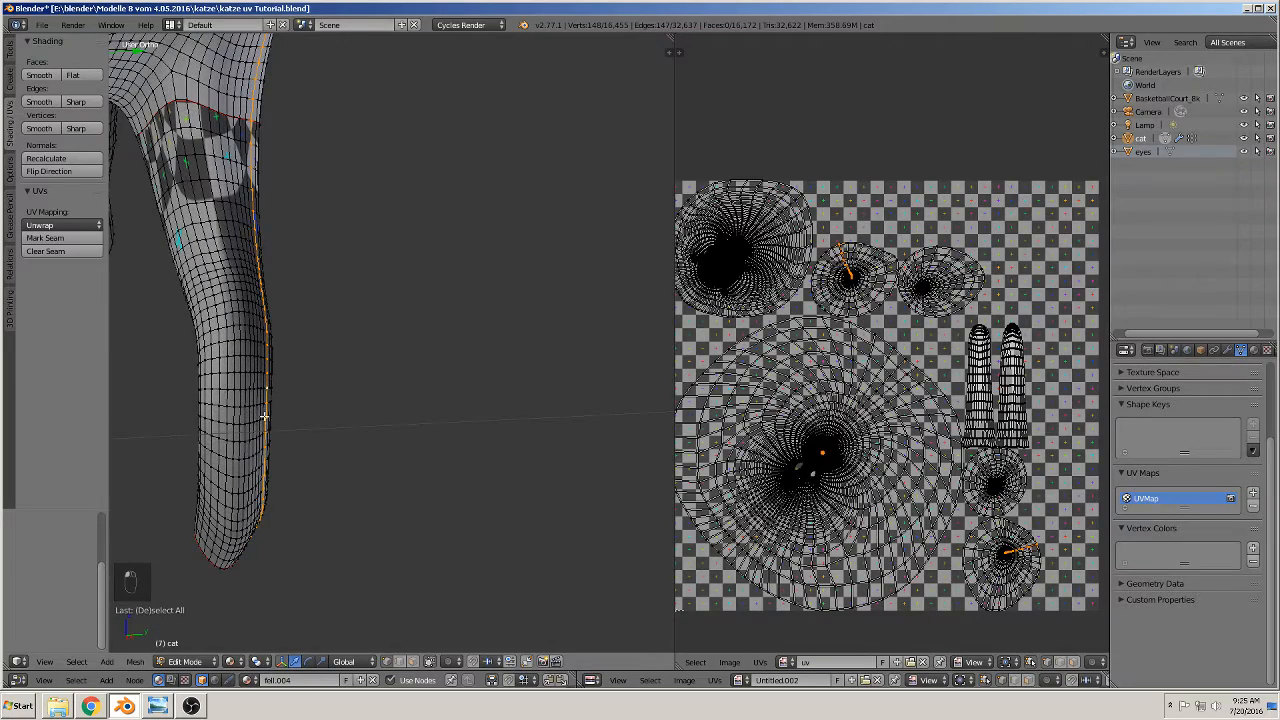
{"action": "right_click", "coordinate": [242, 397], "text": "alt"}
{"action": "middle_click_drag", "start_coordinate": [232, 453], "coordinate": [509, 439]}
{"action": "scroll", "coordinate": [430, 420], "scroll_direction": "up", "scroll_amount": 6}
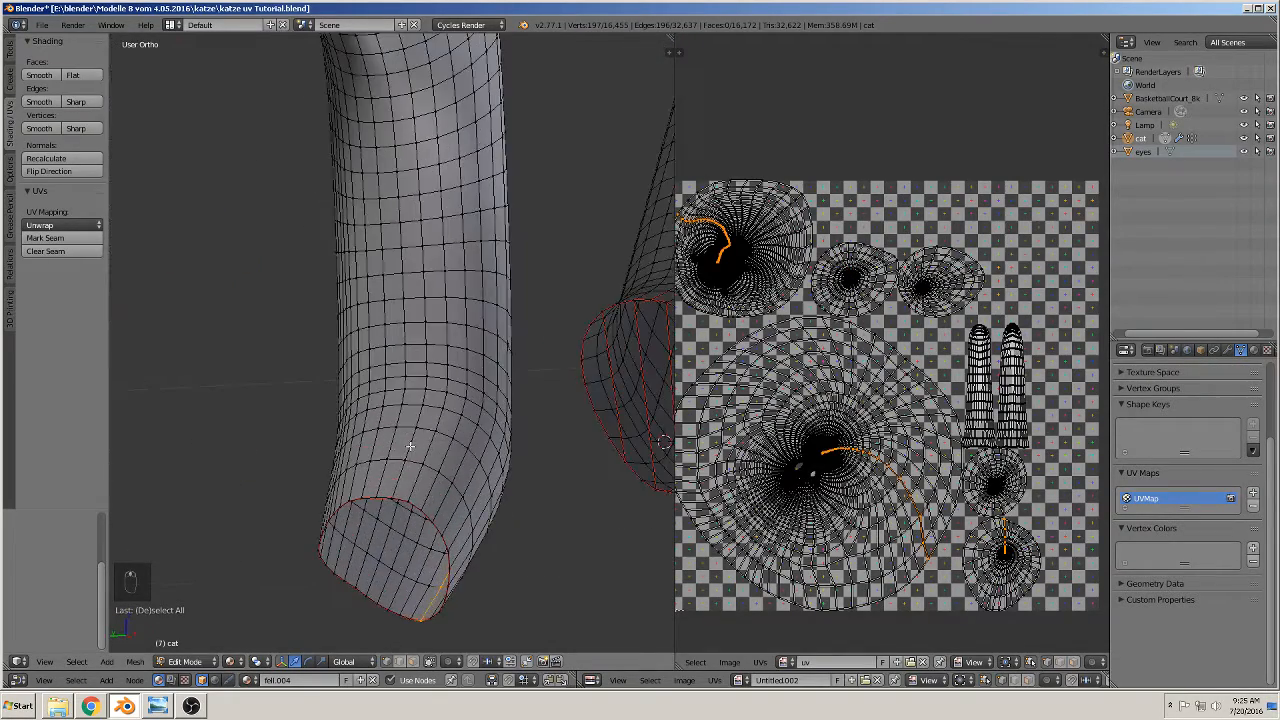
{"action": "right_click", "coordinate": [390, 443], "text": "alt+shift"}
- Make occluded vertices selectable and circle-deselect the hind leg loops' continuation over the body, head and front leg
{"action": "scroll", "coordinate": [400, 500], "scroll_direction": "down", "scroll_amount": 6}
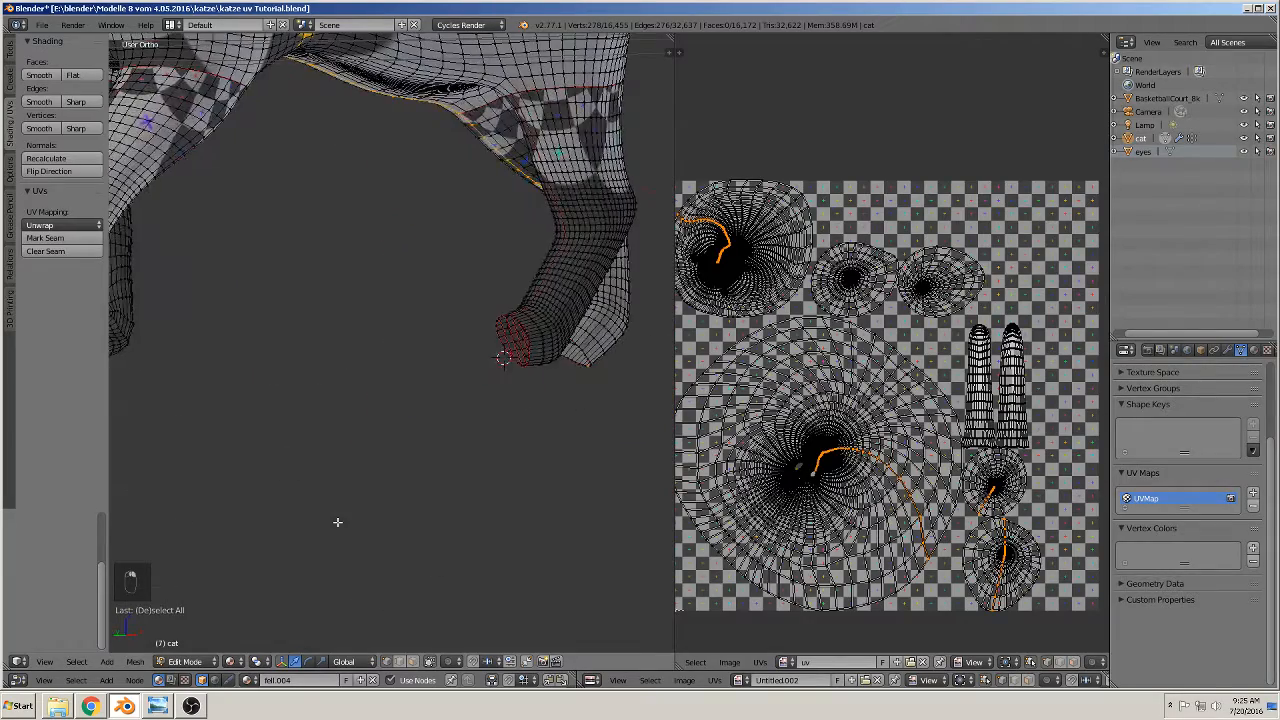
{"action": "middle_click_drag", "start_coordinate": [334, 519], "coordinate": [295, 535]}
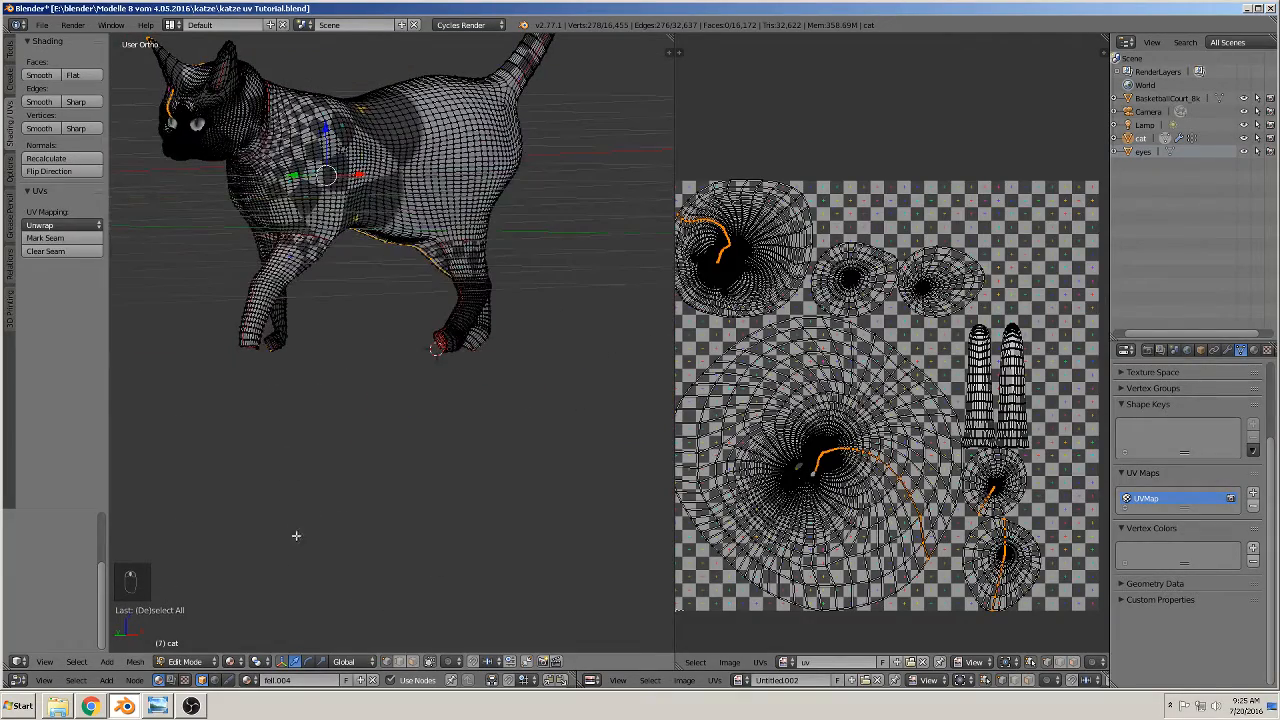
{"action": "left_click", "coordinate": [430, 662]}
{"action": "middle_click_drag", "start_coordinate": [442, 480], "coordinate": [374, 486]}
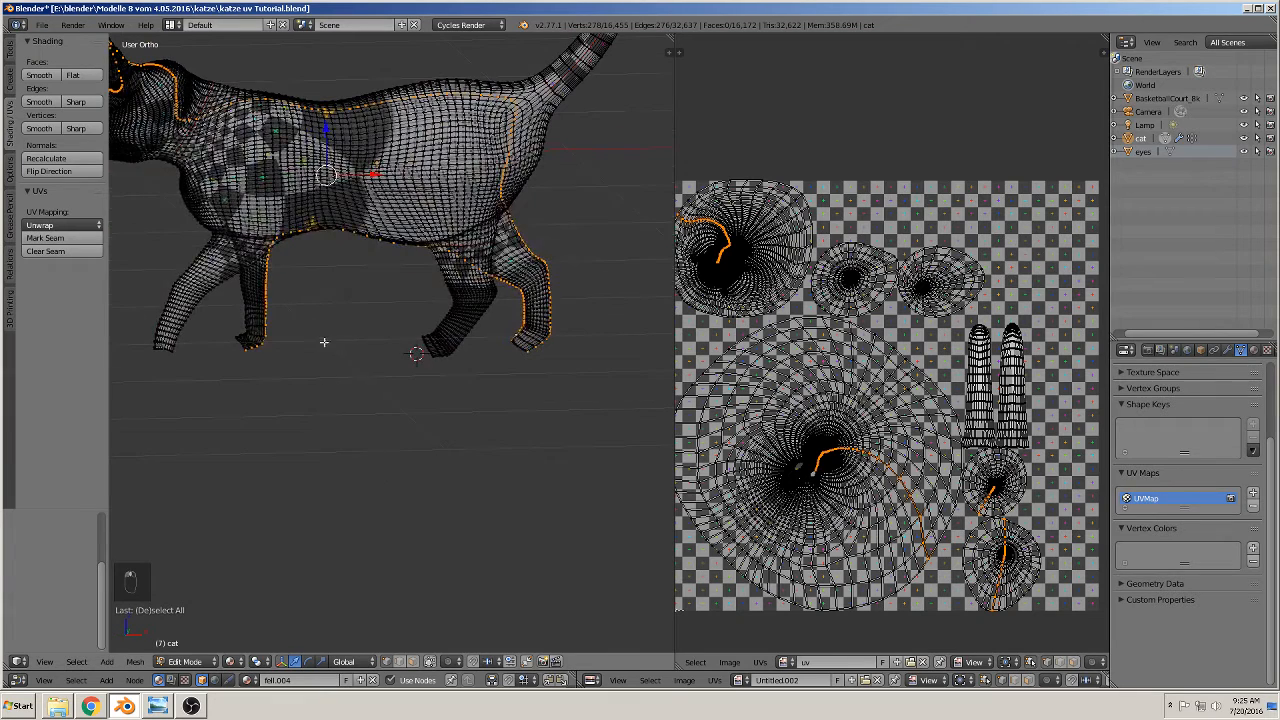
{"action": "scroll", "coordinate": [324, 342], "scroll_direction": "down", "scroll_amount": 3}
{"action": "key", "text": "c"}
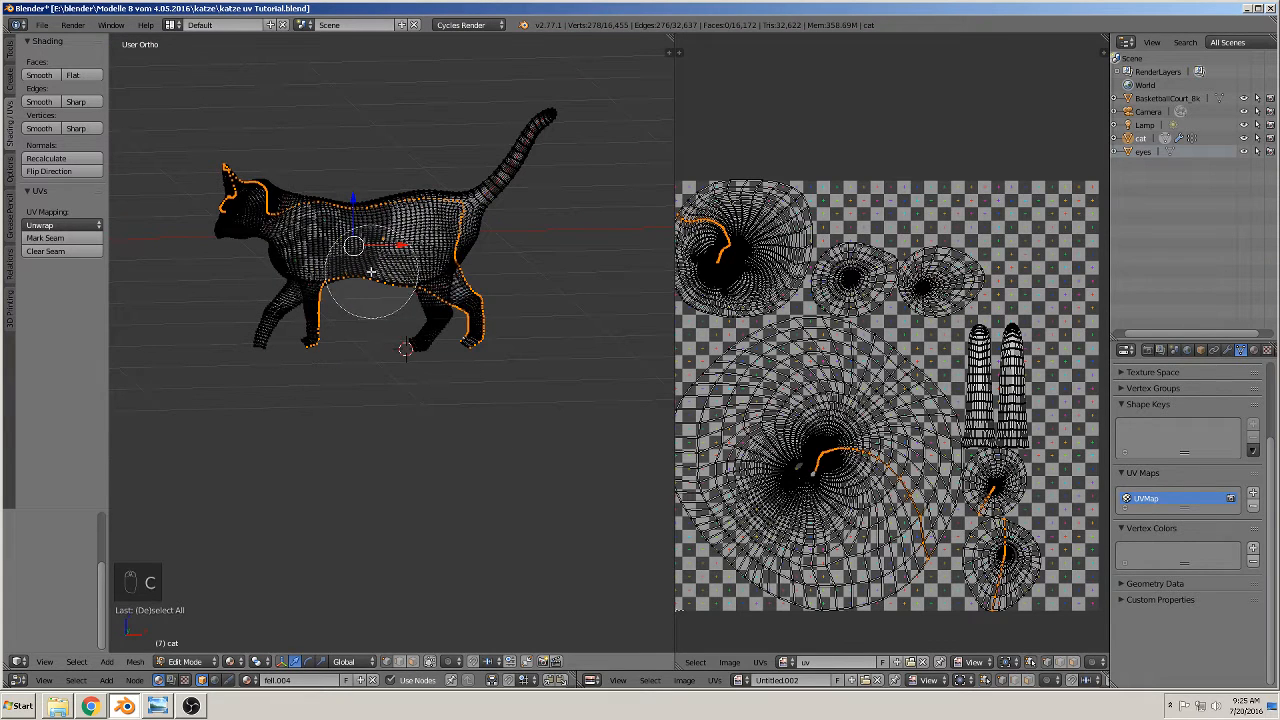
{"action": "mouse_move", "coordinate": [360, 271]}
{"action": "middle_mouse_down"}
{"action": "mouse_move", "coordinate": [313, 352]}
{"action": "mouse_move", "coordinate": [229, 186]}
{"action": "mouse_move", "coordinate": [386, 172]}
{"action": "mouse_move", "coordinate": [457, 183]}
{"action": "mouse_move", "coordinate": [450, 210]}
{"action": "middle_mouse_up"}
{"action": "right_click", "coordinate": [450, 210]}
{"action": "scroll", "coordinate": [455, 250], "scroll_direction": "up", "scroll_amount": 7}
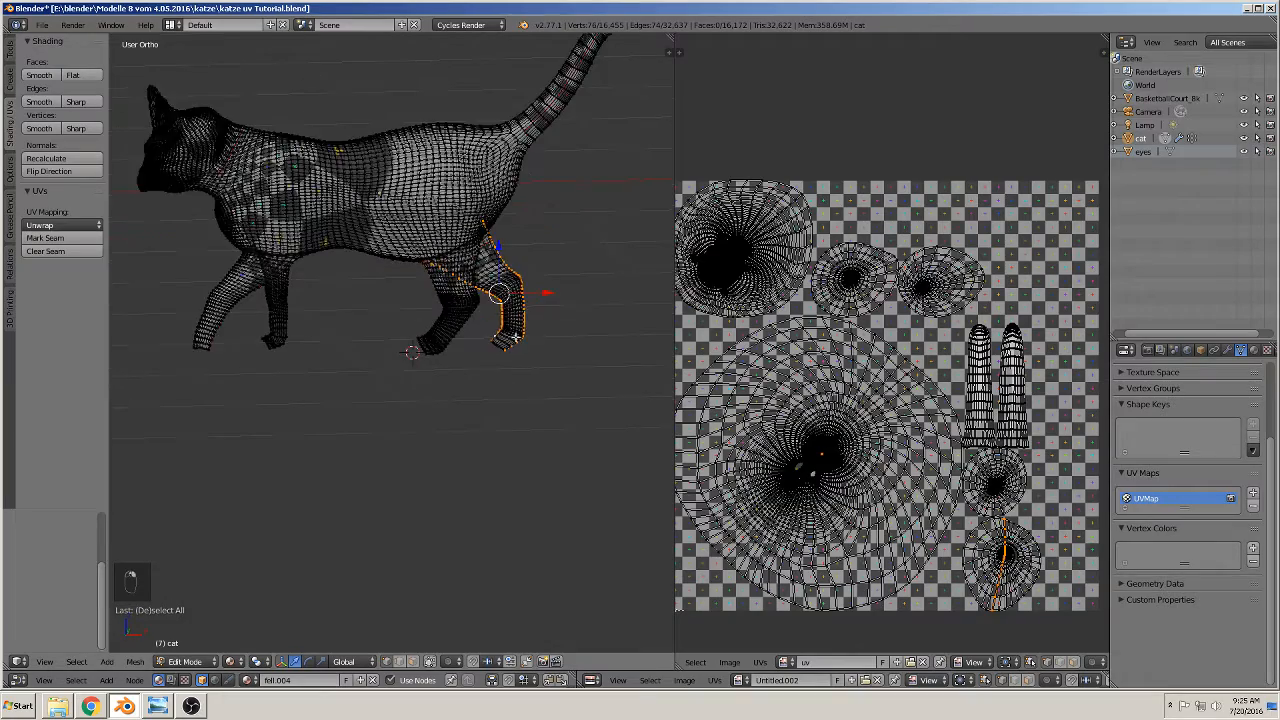
- Circle-deselect the stray vertices above the hind leg's upper seam and mark its two lengthwise loops as seams
{"action": "middle_click_drag", "start_coordinate": [530, 316], "coordinate": [161, 548]}
{"action": "key", "text": "alt+z"}
{"action": "scroll", "coordinate": [375, 445], "scroll_direction": "up", "scroll_amount": 5}
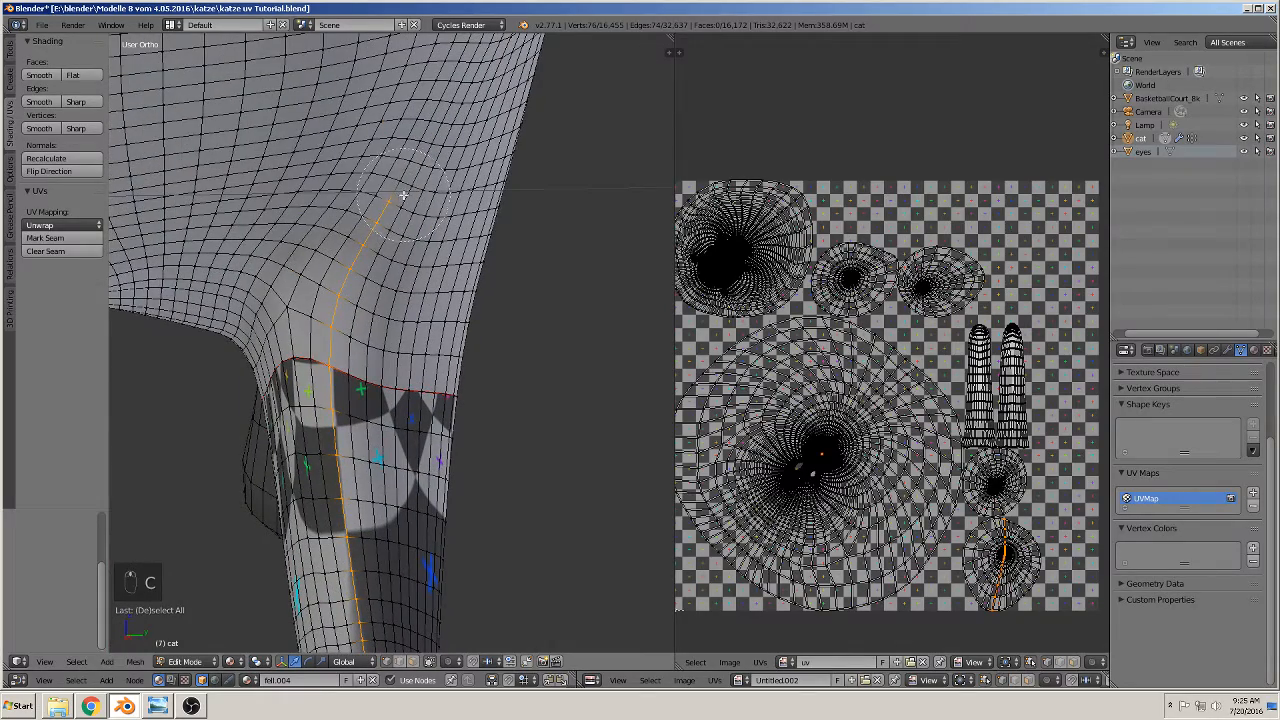
{"action": "middle_click_drag", "start_coordinate": [362, 340], "coordinate": [184, 258]}
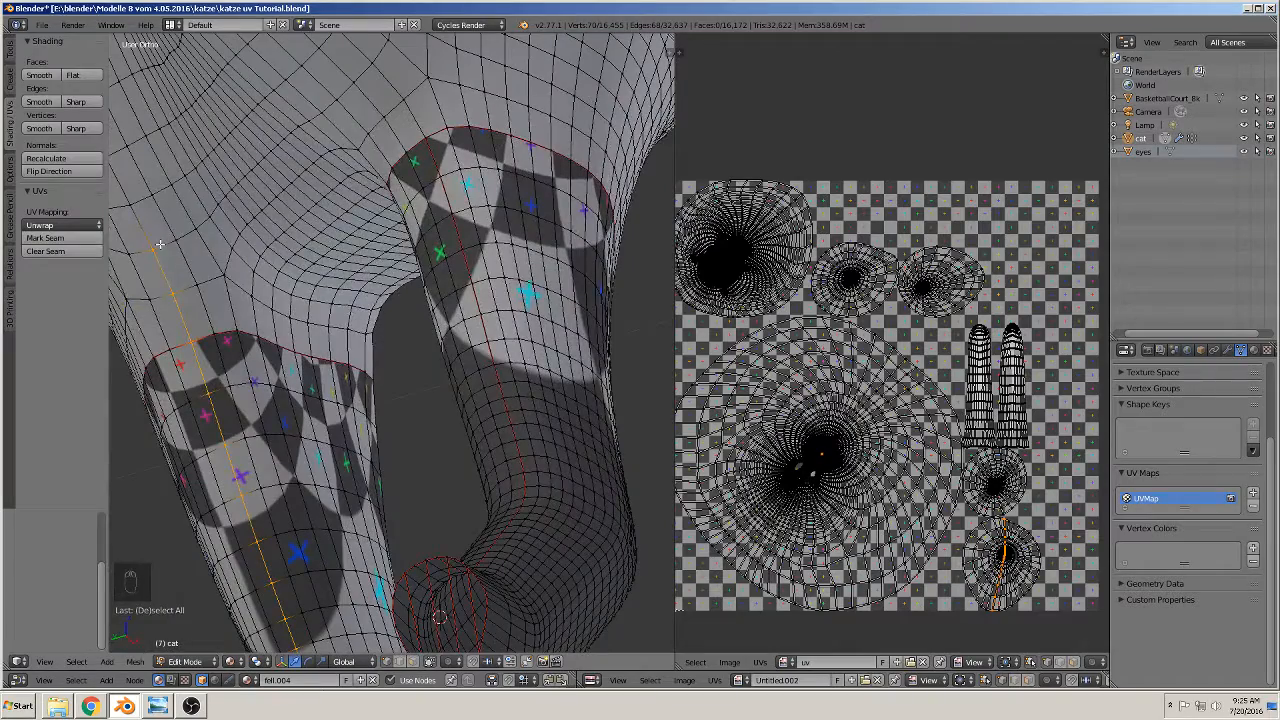
{"action": "left_click", "coordinate": [58, 238]}
- Select two opposite lengthwise edge loops along the remaining unseamed front leg
{"action": "scroll", "coordinate": [246, 430], "scroll_direction": "down", "scroll_amount": 6}
{"action": "scroll", "coordinate": [425, 494], "scroll_direction": "up", "scroll_amount": 3}
{"action": "scroll", "coordinate": [417, 515], "scroll_direction": "down", "scroll_amount": 3}
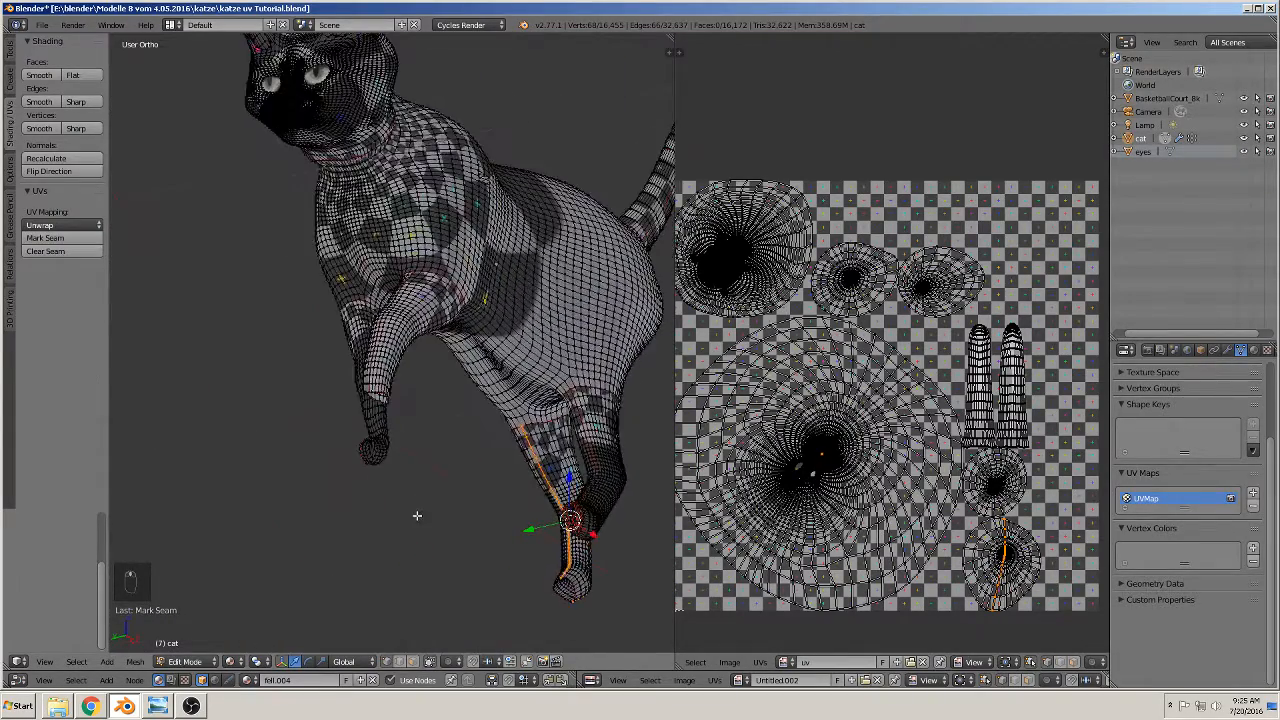
{"action": "scroll", "coordinate": [408, 460], "scroll_direction": "up", "scroll_amount": 6}
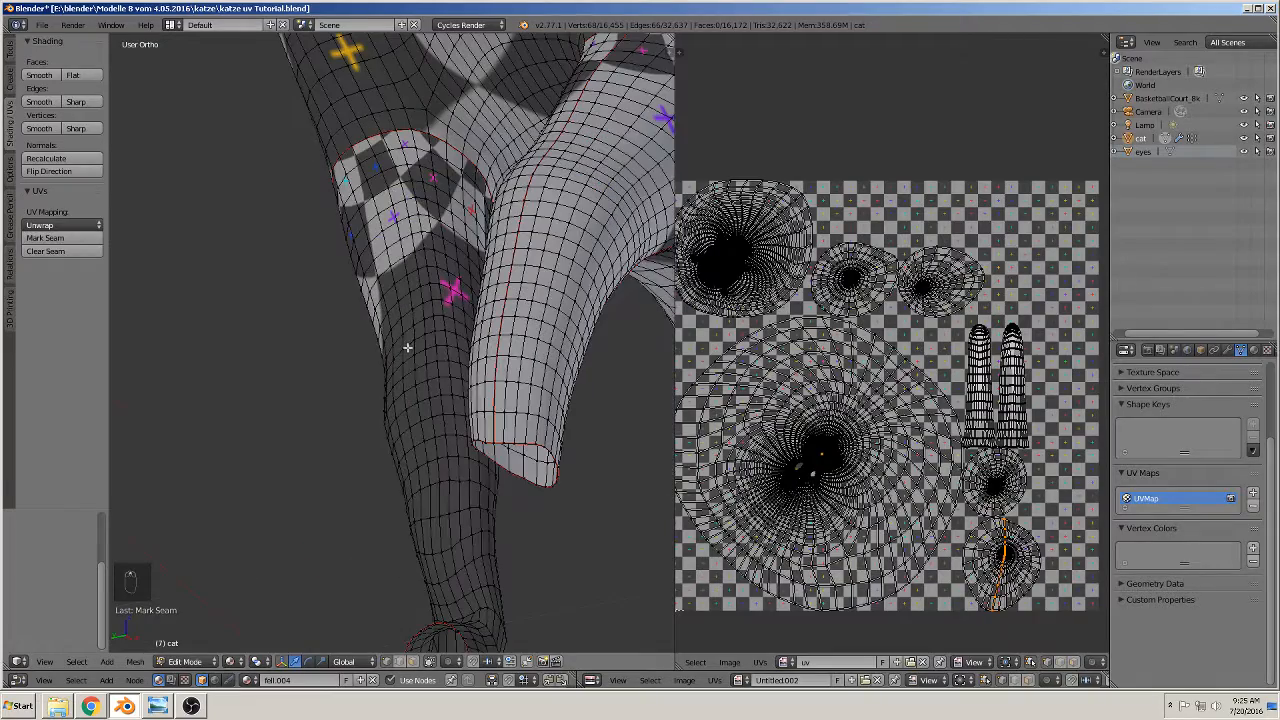
{"action": "right_click", "coordinate": [407, 347], "text": "alt"}
{"action": "middle_click_drag", "start_coordinate": [404, 340], "coordinate": [204, 489]}
{"action": "middle_click_drag", "start_coordinate": [346, 502], "coordinate": [325, 490]}
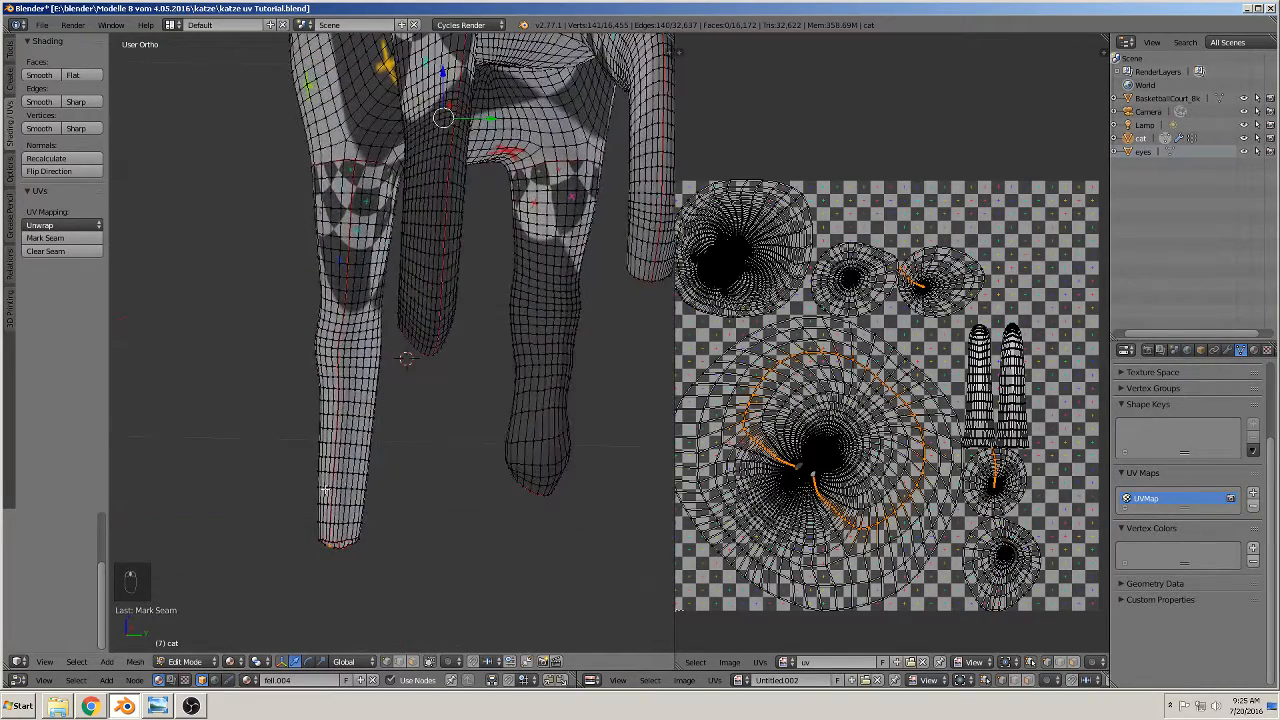
{"action": "right_click", "coordinate": [545, 348], "text": "alt+shift"}
{"action": "middle_click_drag", "start_coordinate": [545, 348], "coordinate": [532, 370]}
{"action": "middle_click_drag", "start_coordinate": [553, 193], "coordinate": [615, 405]}
- Make occluded vertices selectable and circle-deselect the loop parts outside that front leg, on the other legs, body and head
{"action": "key", "text": "c"}
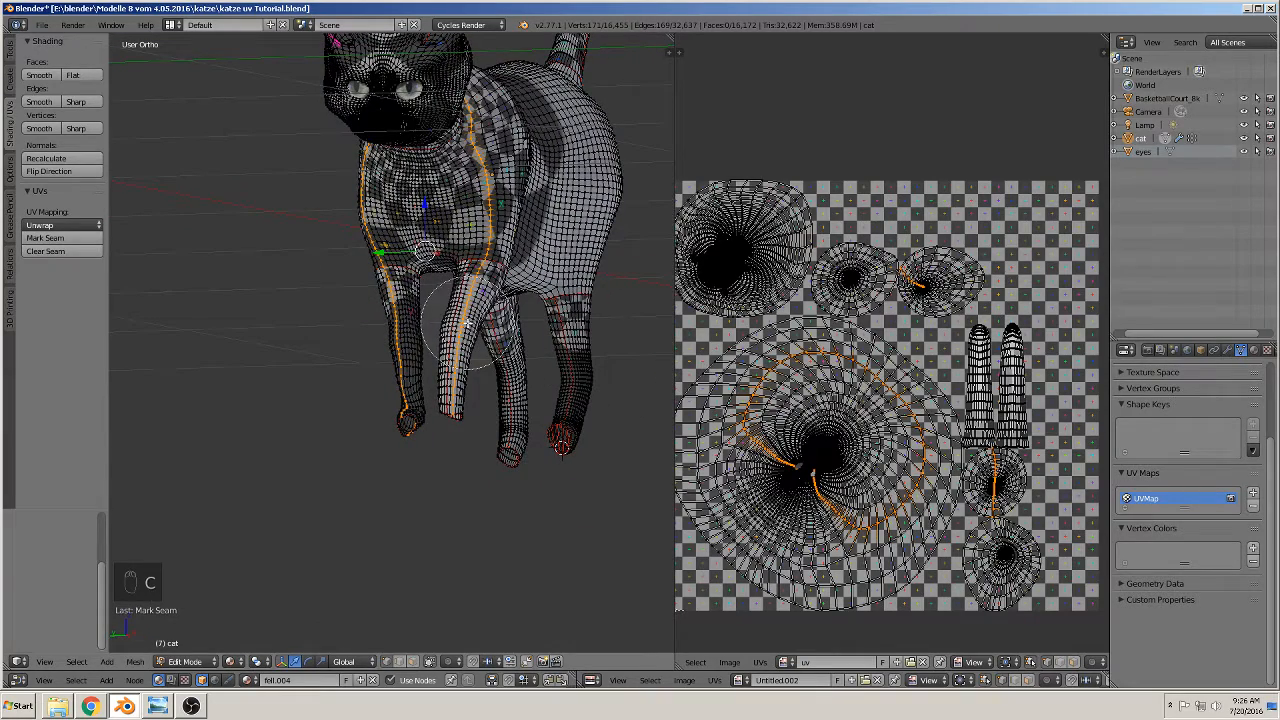
{"action": "left_click", "coordinate": [431, 662]}
{"action": "middle_click_drag", "start_coordinate": [478, 541], "coordinate": [509, 549]}
{"action": "key", "text": "c"}
{"action": "mouse_move", "coordinate": [489, 417]}
{"action": "middle_mouse_down"}
{"action": "mouse_move", "coordinate": [515, 265]}
{"action": "mouse_move", "coordinate": [470, 95]}
{"action": "mouse_move", "coordinate": [400, 80]}
{"action": "mouse_move", "coordinate": [362, 217]}
{"action": "mouse_move", "coordinate": [475, 288]}
{"action": "middle_mouse_up"}
{"action": "right_click", "coordinate": [362, 217]}
{"action": "scroll", "coordinate": [449, 300], "scroll_direction": "up", "scroll_amount": 7}
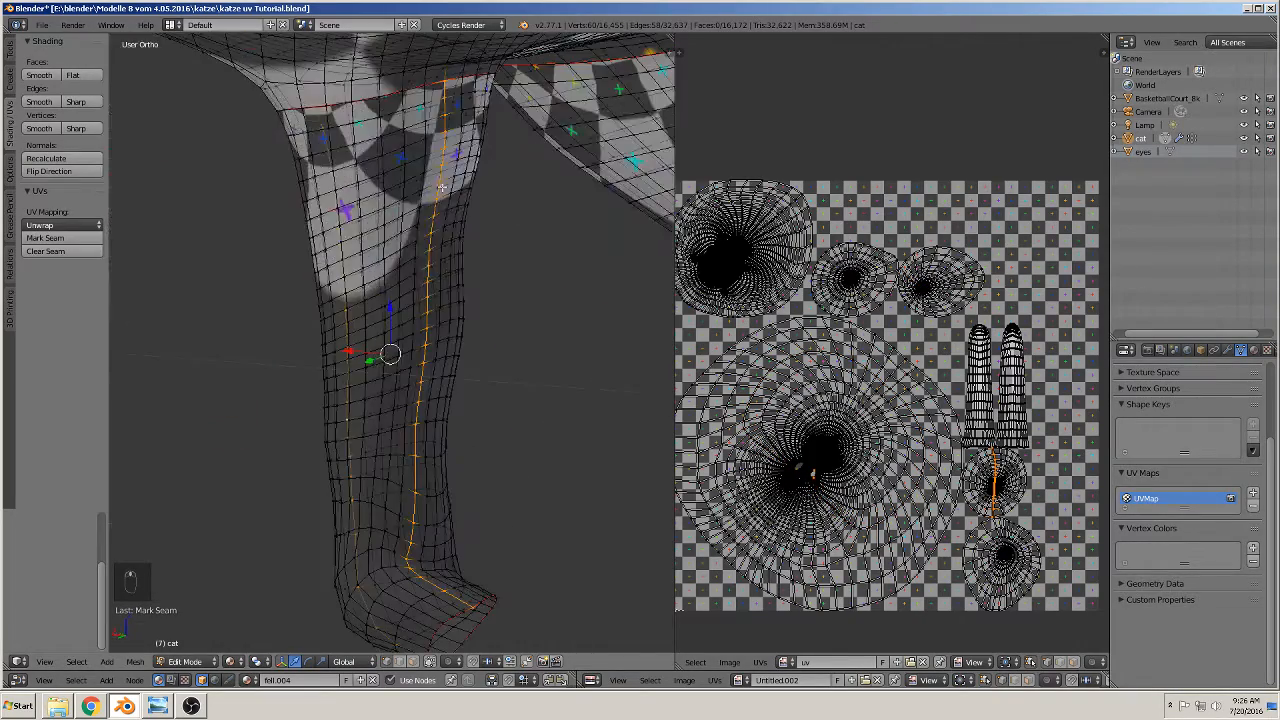
- Mark the front leg's two lengthwise loops as seams and switch to Object Mode to view the whole cat
{"action": "middle_click_drag", "start_coordinate": [436, 337], "coordinate": [515, 393]}
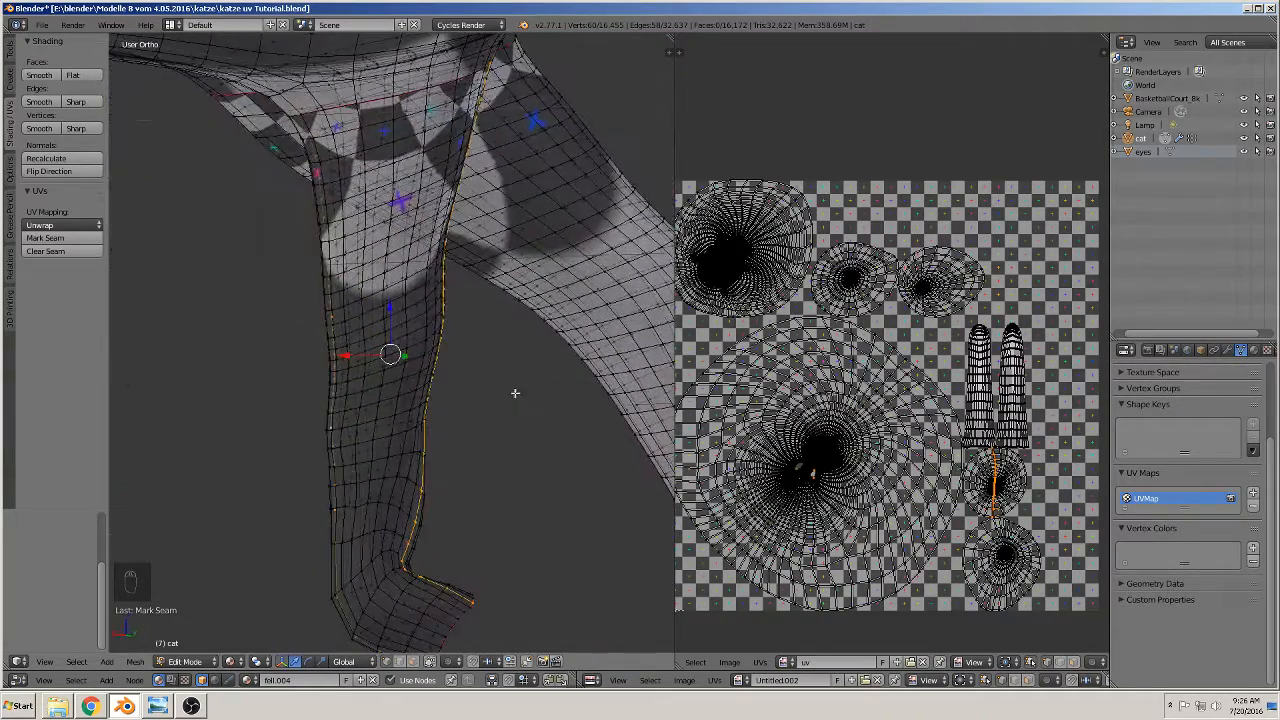
{"action": "left_click", "coordinate": [48, 241]}
{"action": "scroll", "coordinate": [326, 356], "scroll_direction": "down", "scroll_amount": 4}
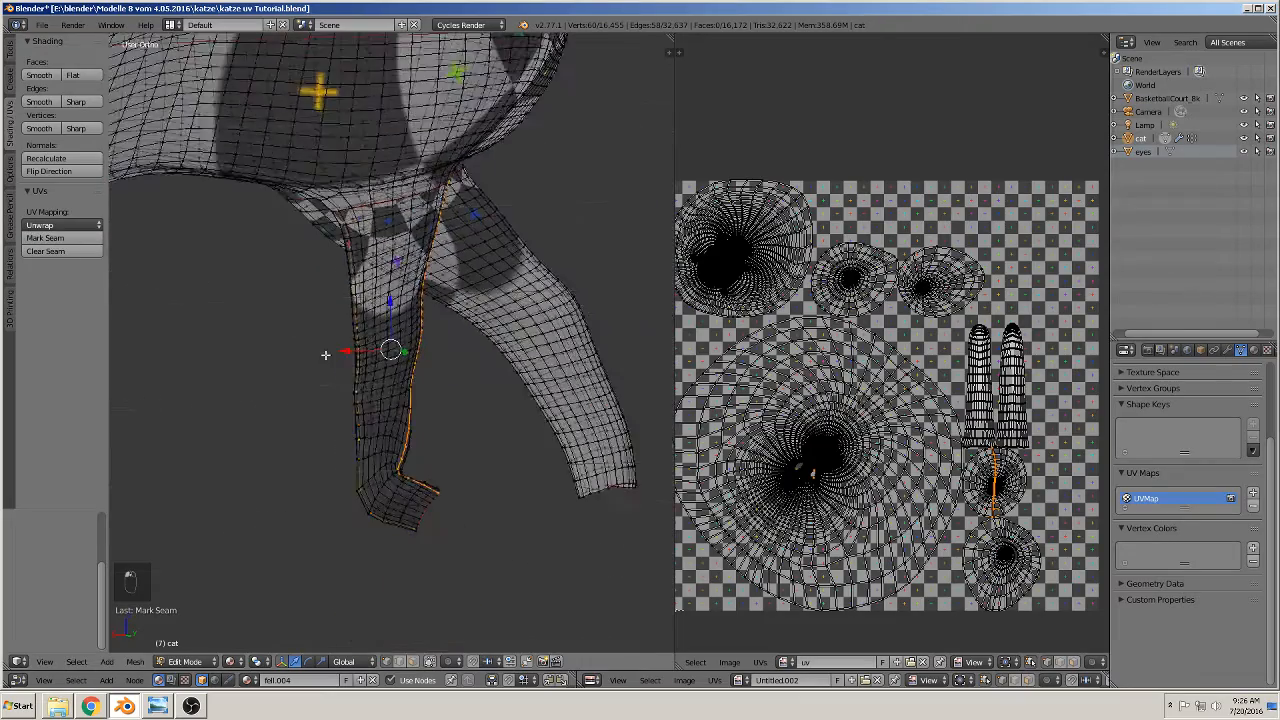
{"action": "middle_click_drag", "start_coordinate": [326, 356], "coordinate": [560, 380]}
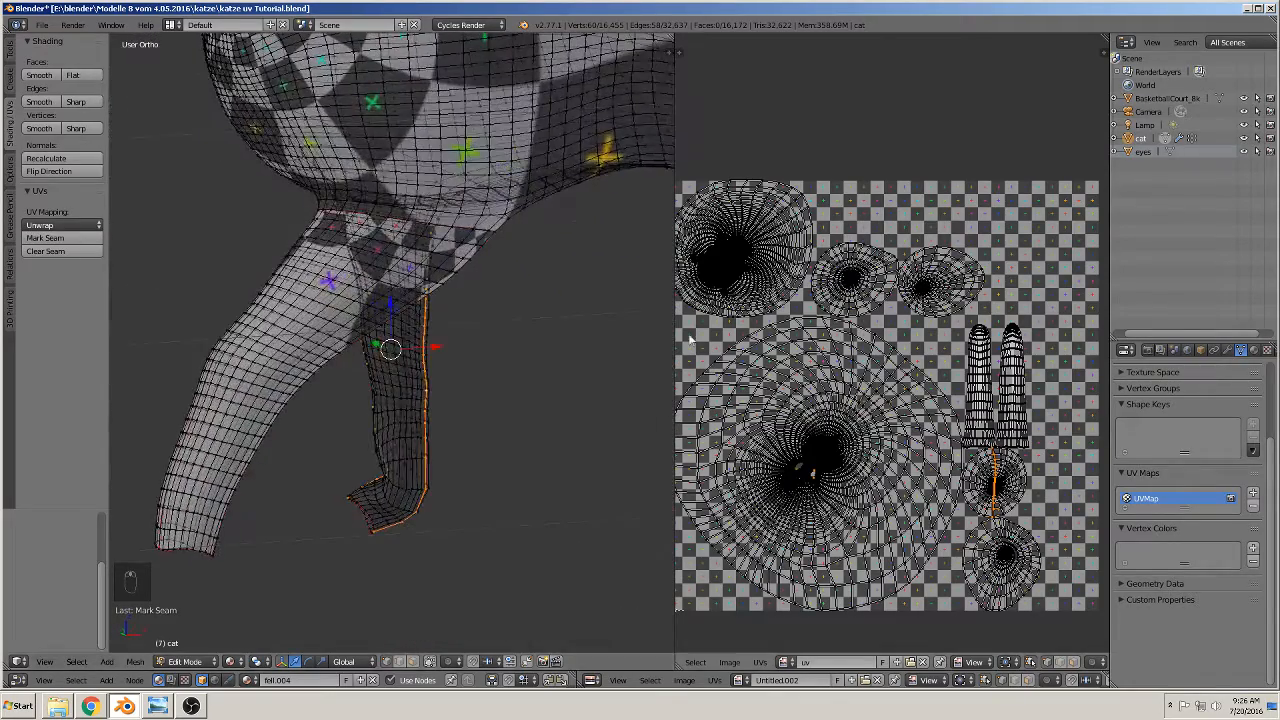
{"action": "key", "text": "Tab"}
{"action": "scroll", "coordinate": [436, 405], "scroll_direction": "down", "scroll_amount": 4}
{"action": "middle_click_drag", "start_coordinate": [436, 405], "coordinate": [530, 178]}
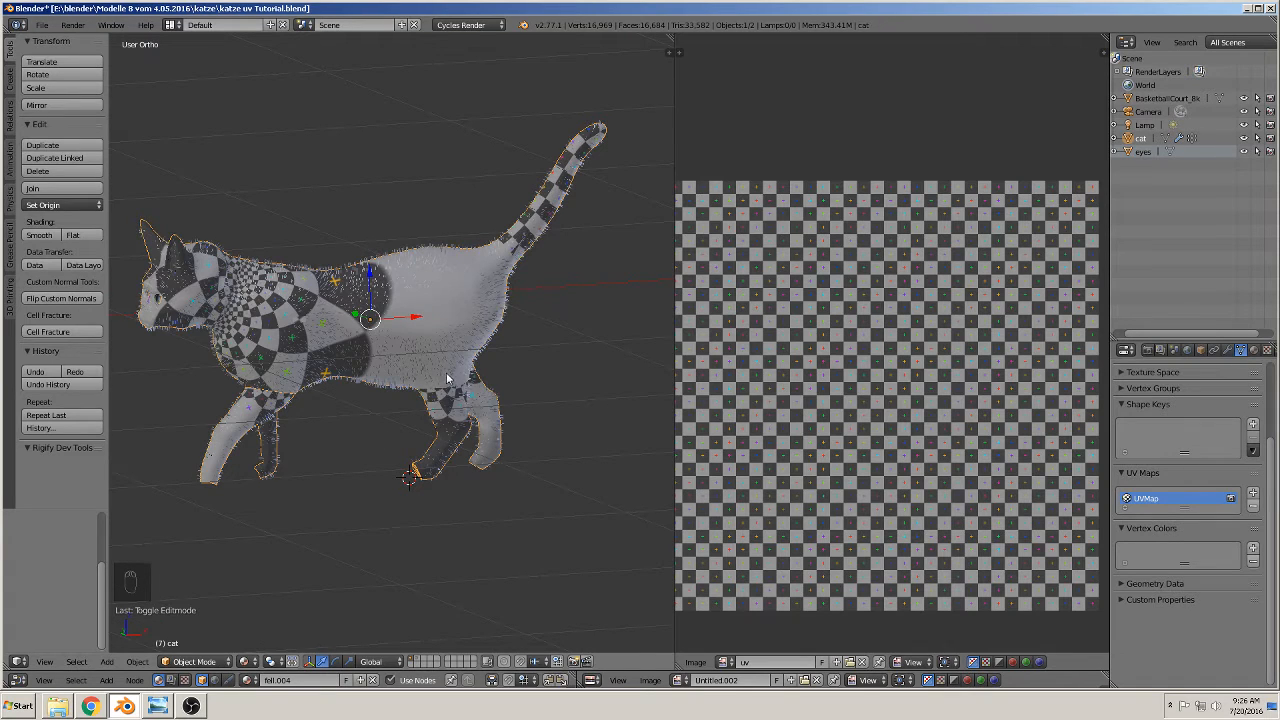
- Select the entire cat mesh in Edit Mode and unwrap it along the marked seams
{"action": "key", "text": "Tab"}
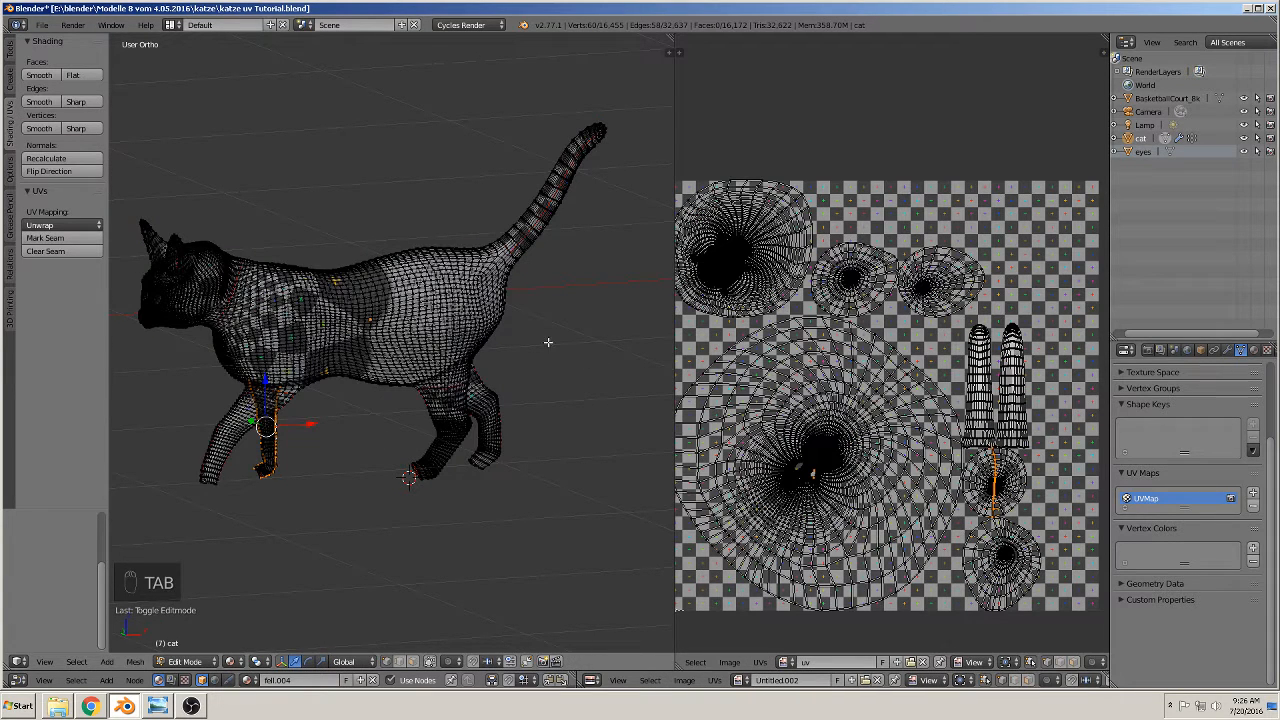
{"action": "key", "text": "a"}
{"action": "key", "text": "a"}
{"action": "key", "text": "a"}
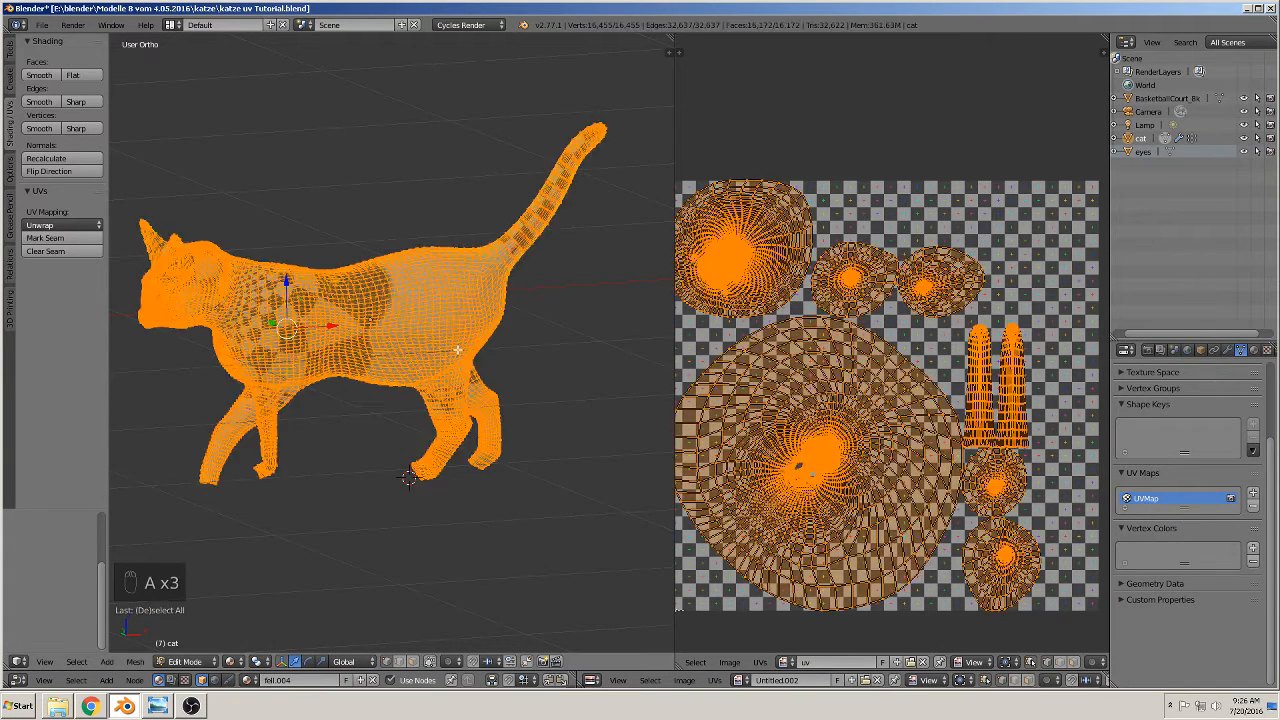
{"action": "key", "text": "Tab"}
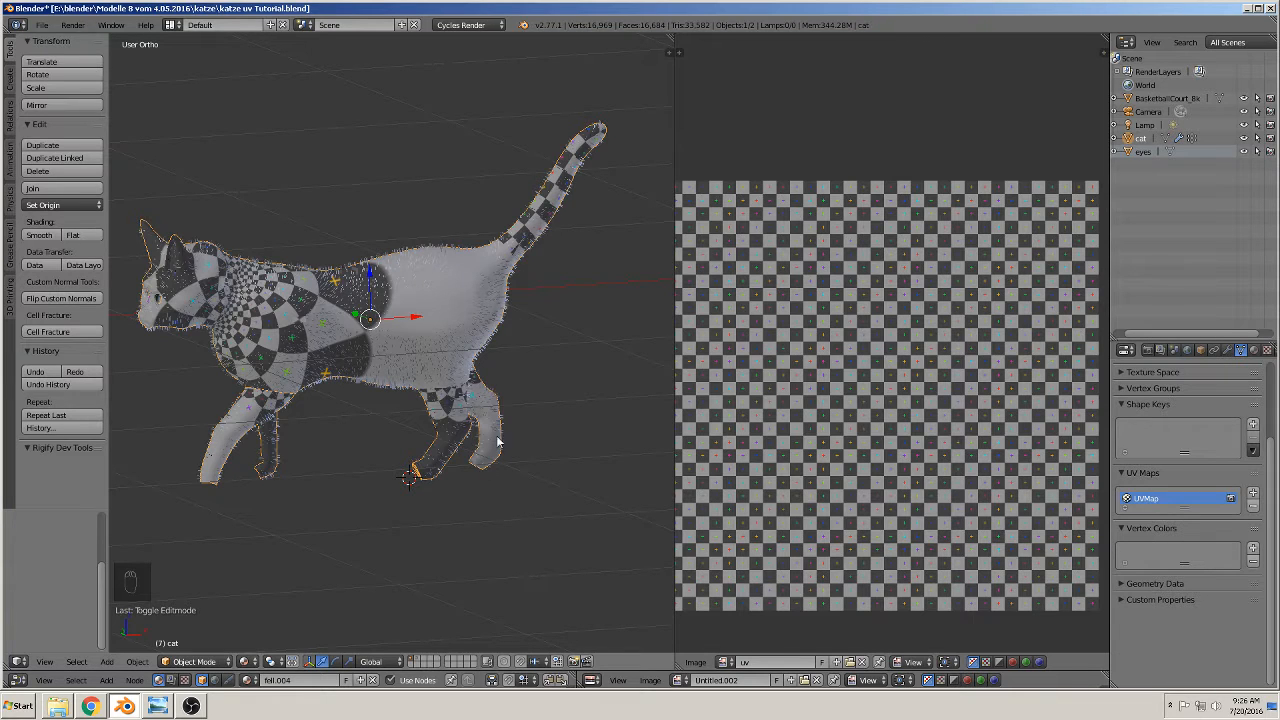
{"action": "key", "text": "Tab"}
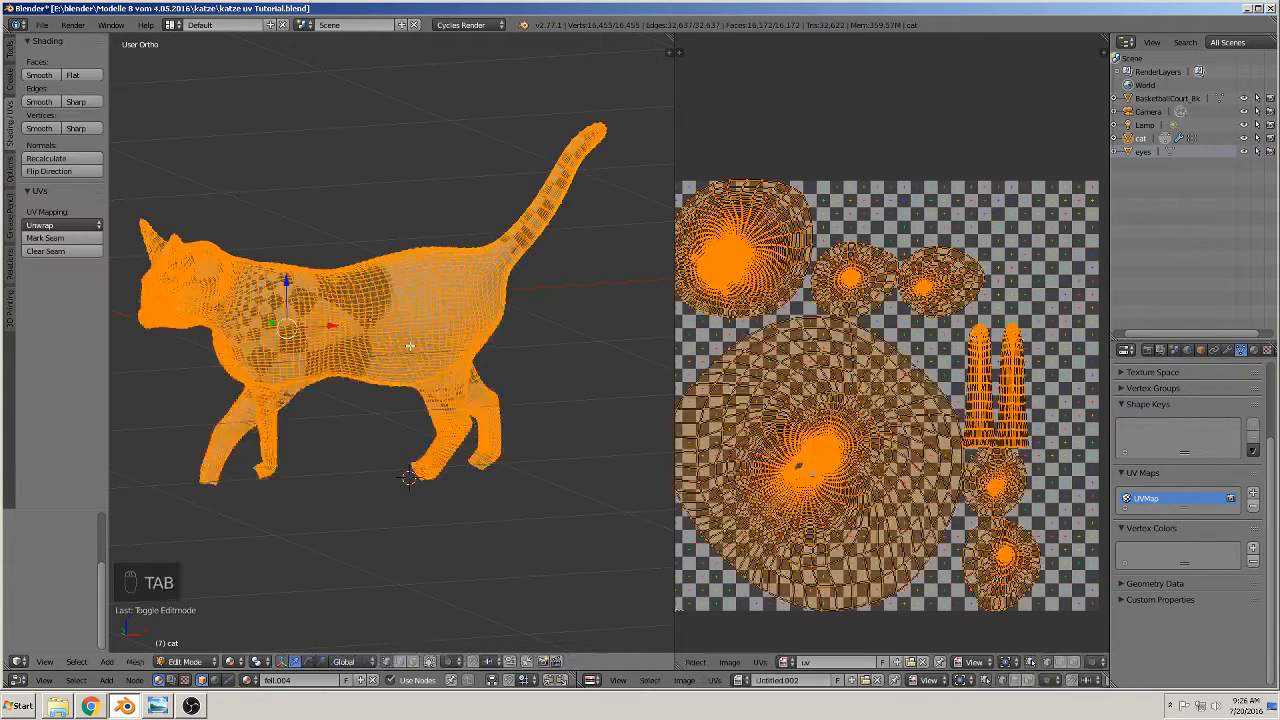
{"action": "key", "text": "u"}
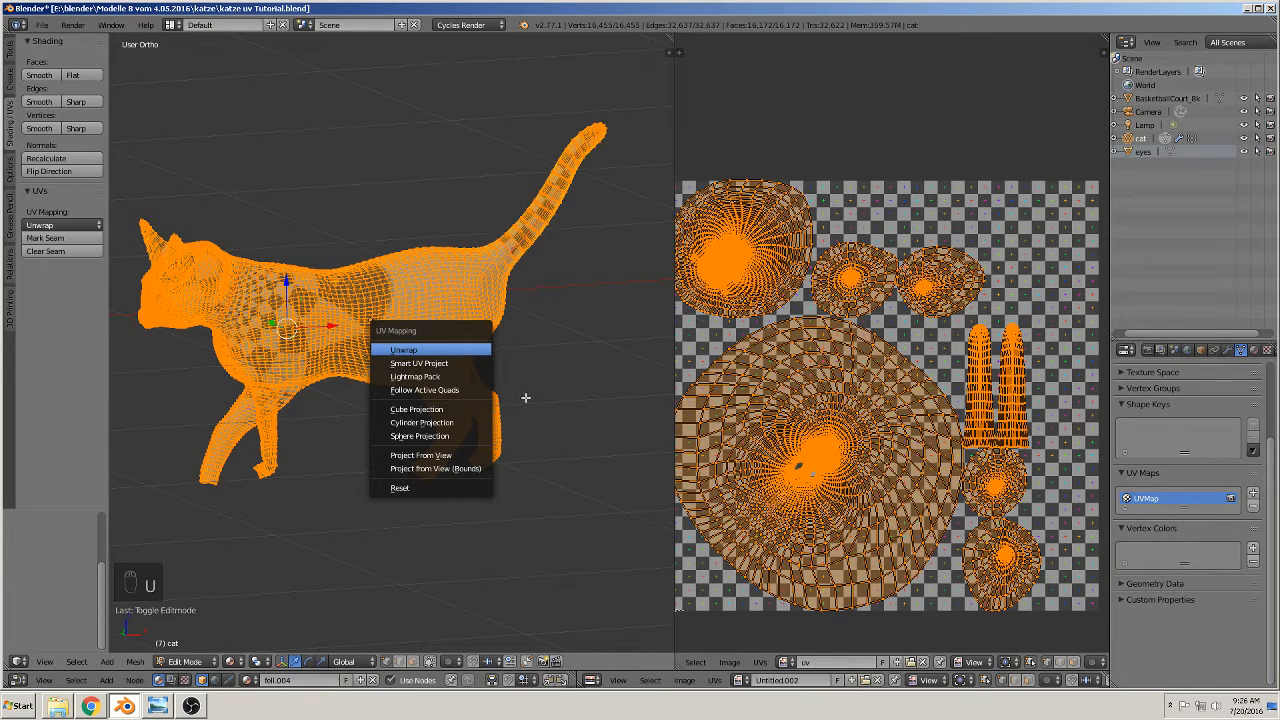
{"action": "key", "text": "Return"}
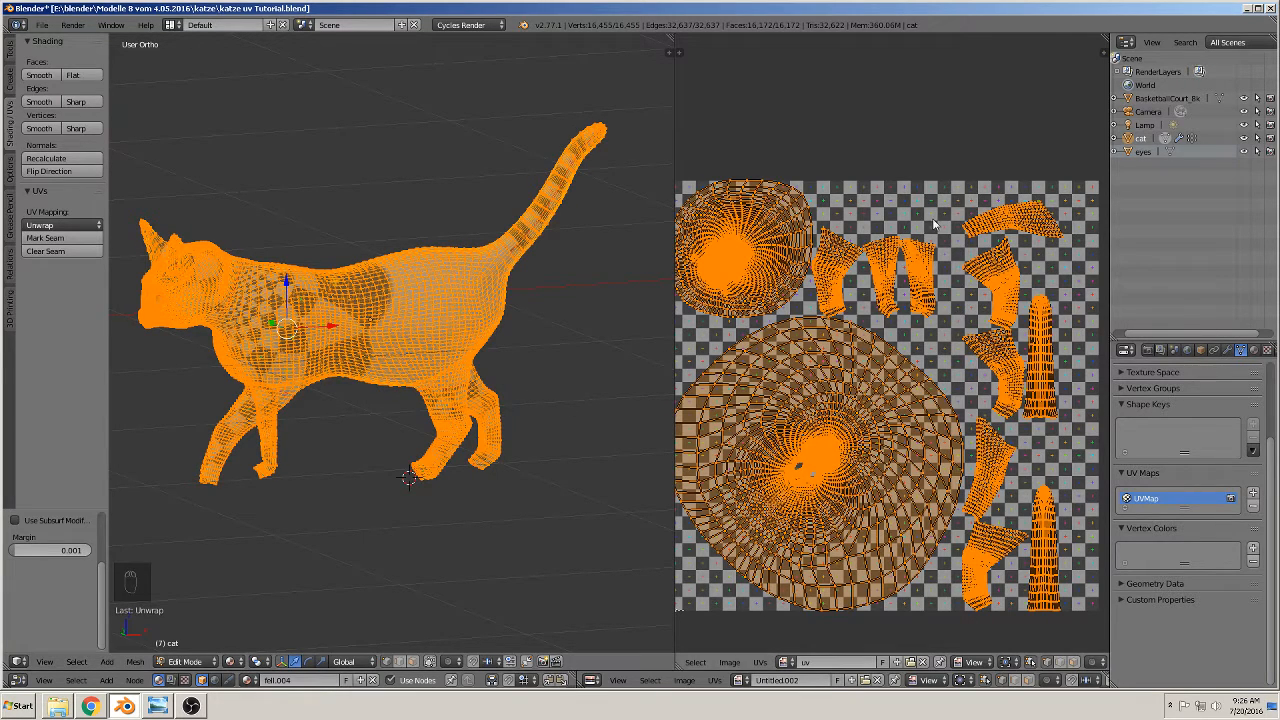
- Clear the selection, switch to face selection and pick a front leg island and a hind leg island in turn in the UV layout
{"action": "key", "text": "a"}
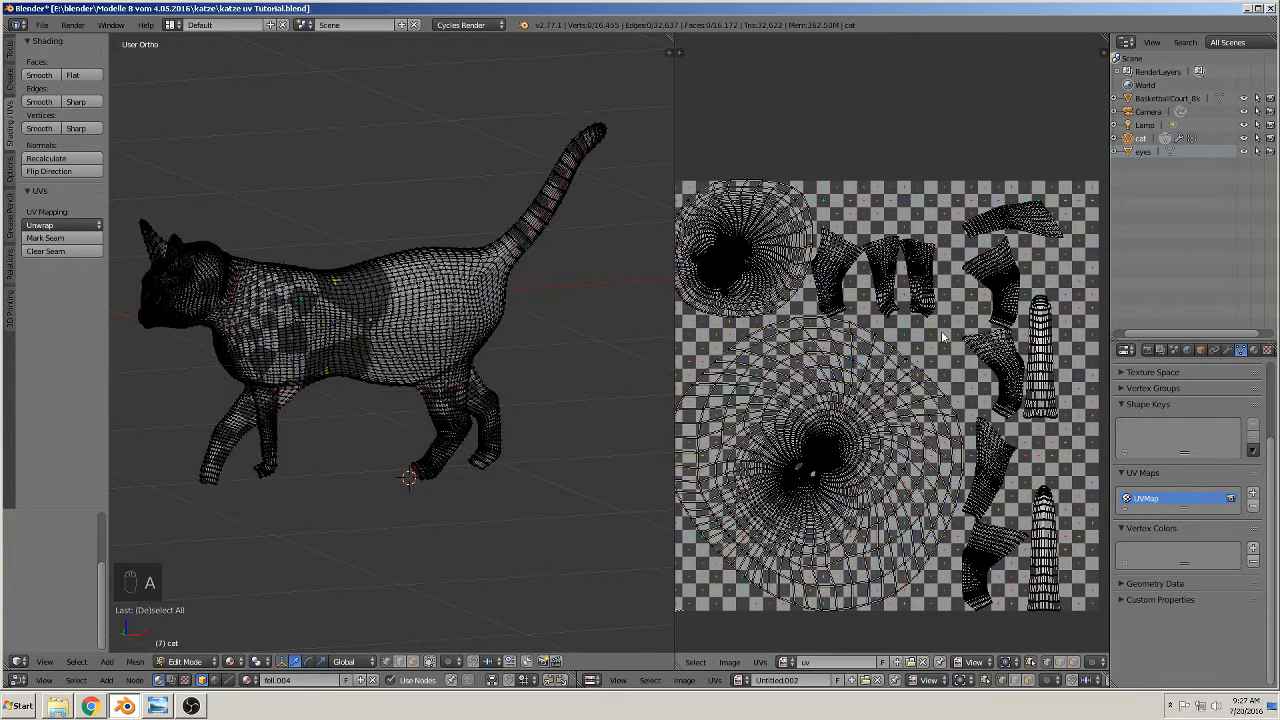
{"action": "left_click", "coordinate": [1077, 666]}
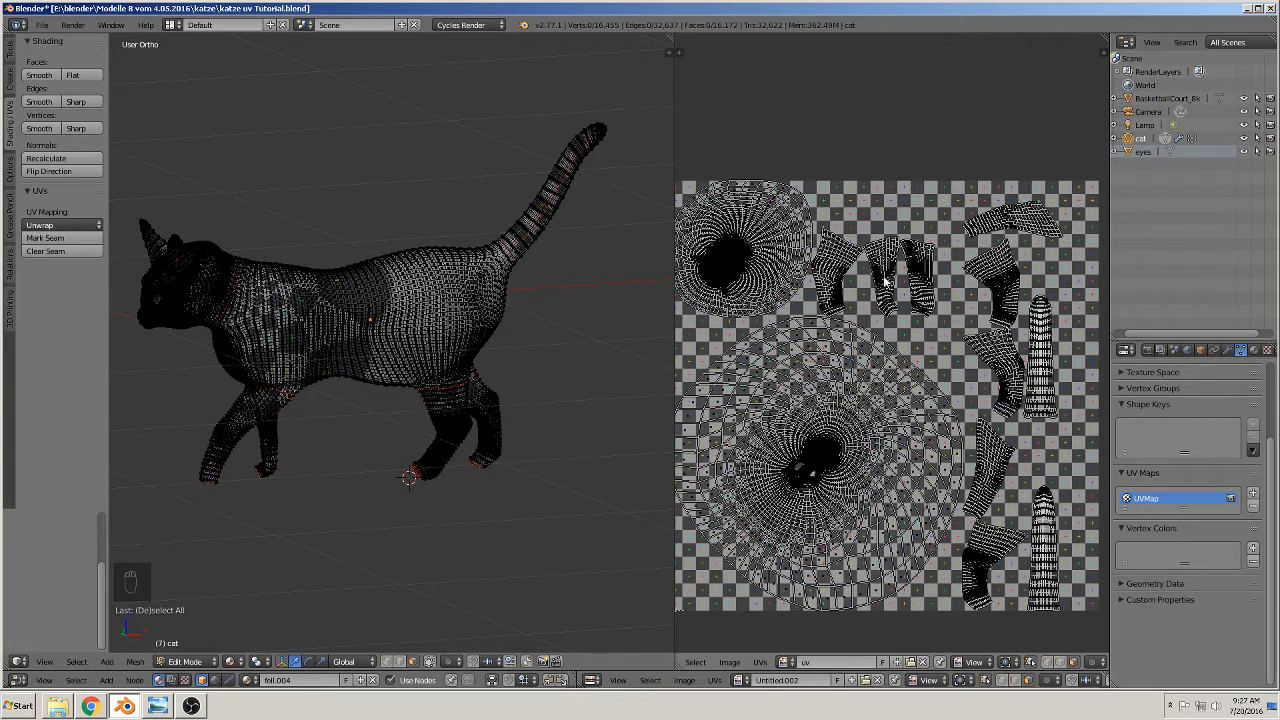
{"action": "key", "text": "l"}
{"action": "middle_click_drag", "start_coordinate": [470, 562], "coordinate": [922, 355]}
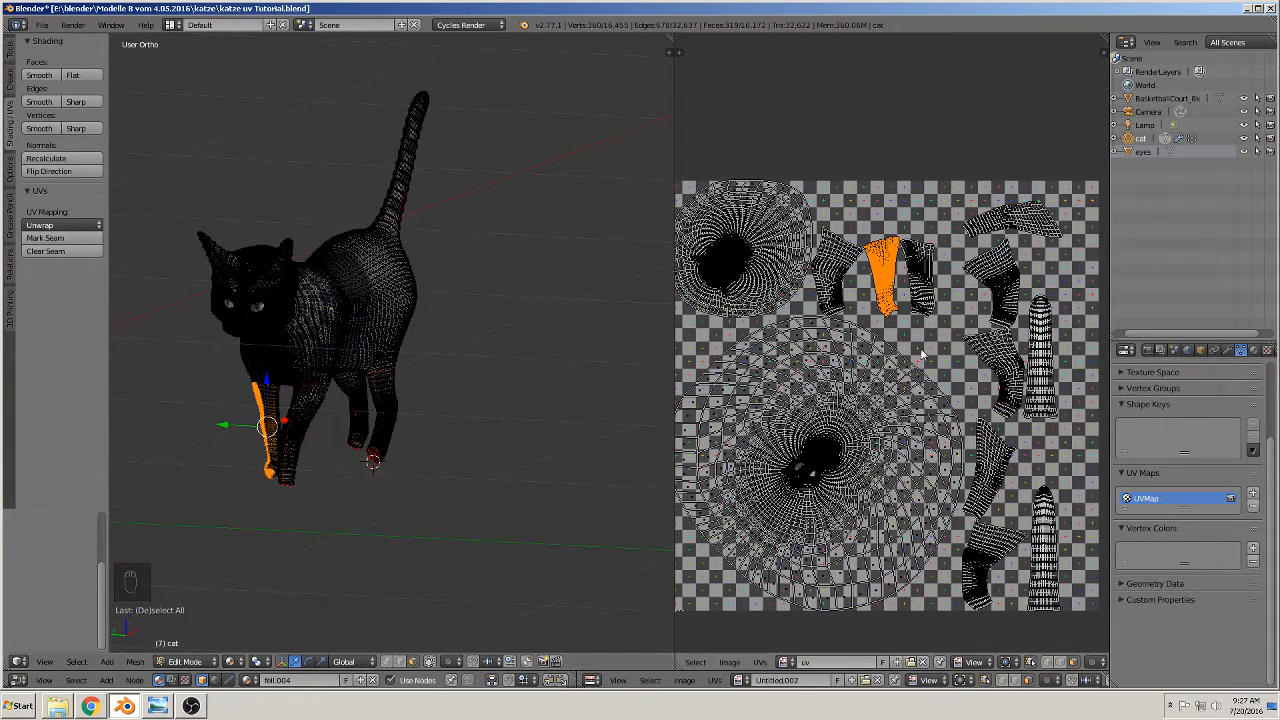
{"action": "key", "text": "l"}
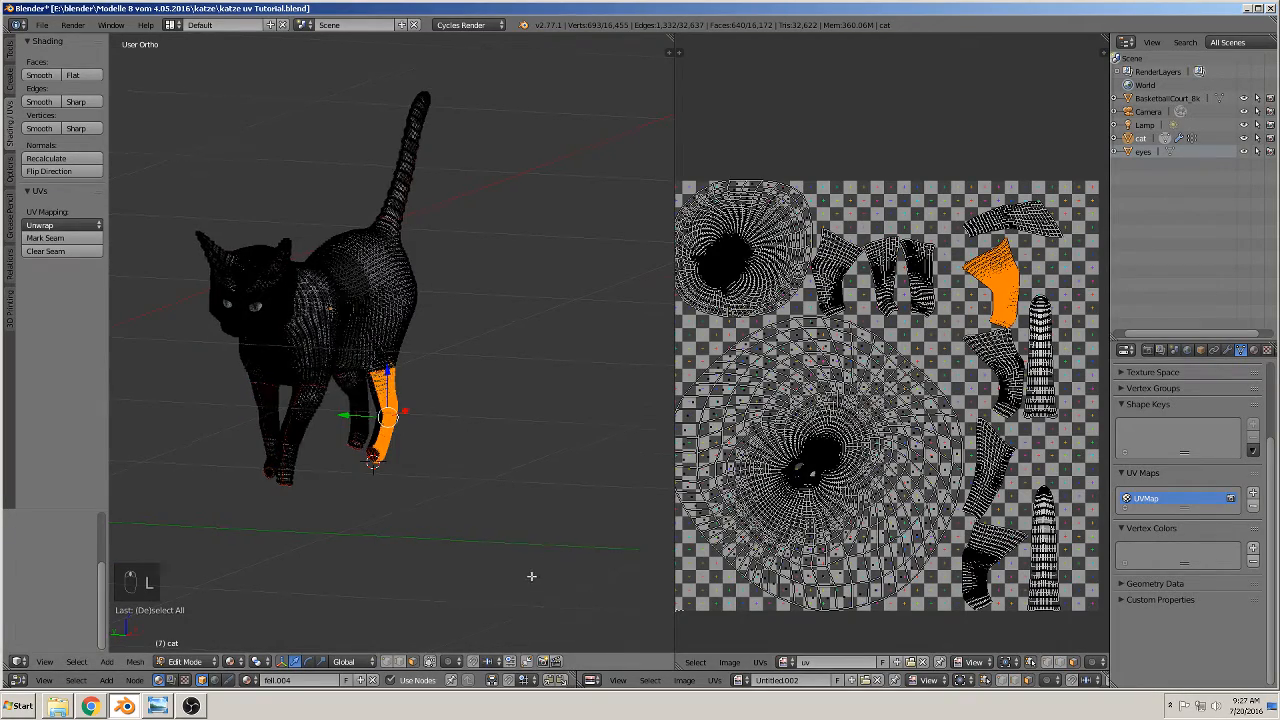
{"action": "middle_click_drag", "start_coordinate": [531, 576], "coordinate": [400, 560]}
- Try scaling the hind leg's UV island down to about 0.58, and undo it
{"action": "key", "text": "s"}
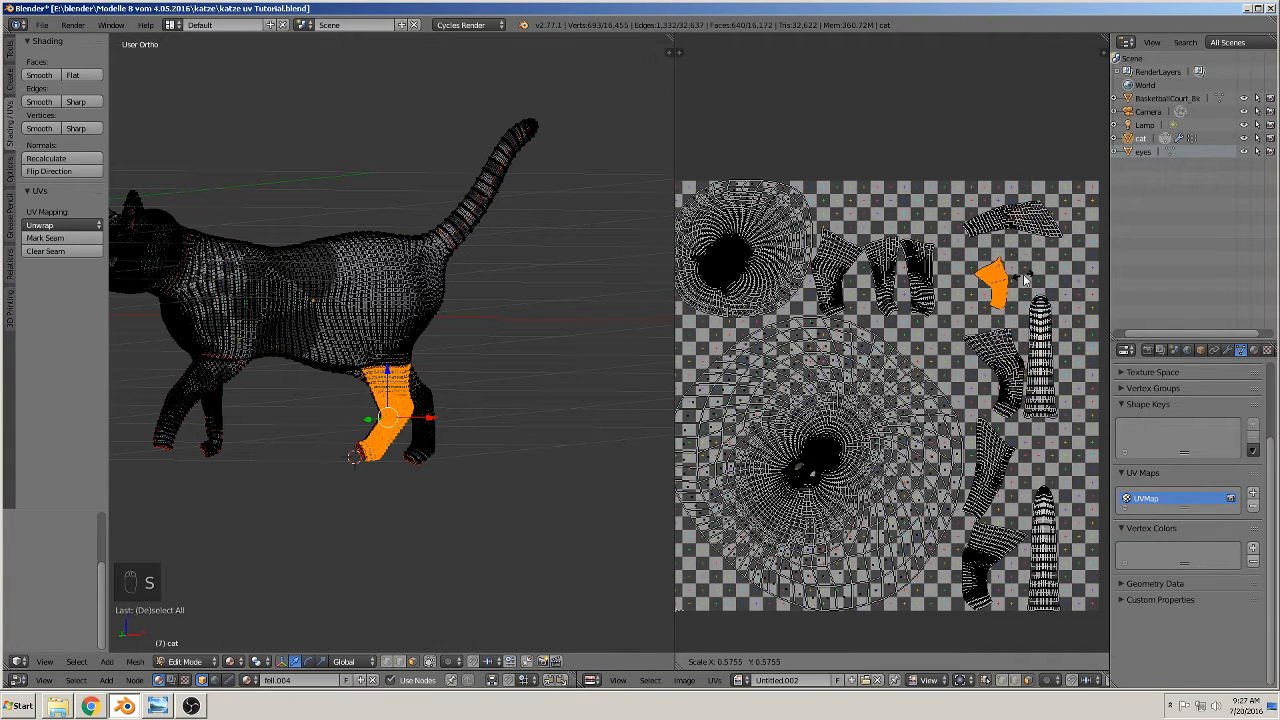
{"action": "left_click", "coordinate": [1025, 283]}
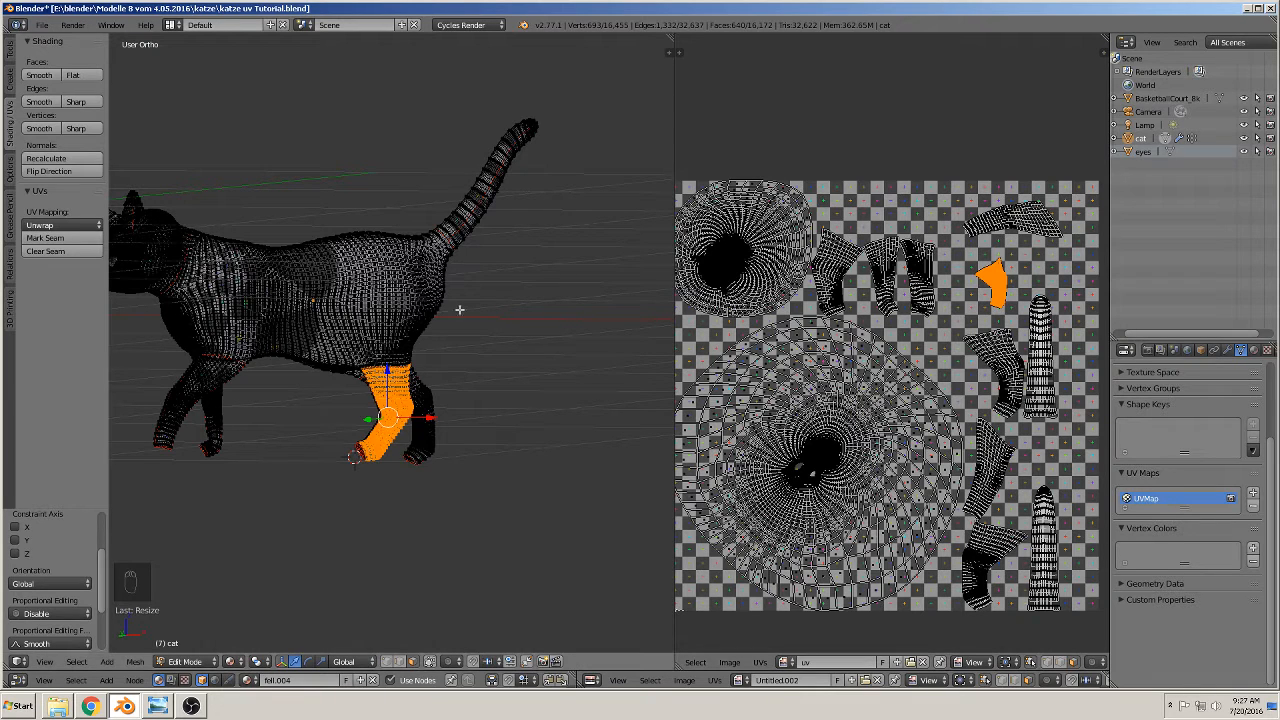
{"action": "key", "text": "ctrl+z"}
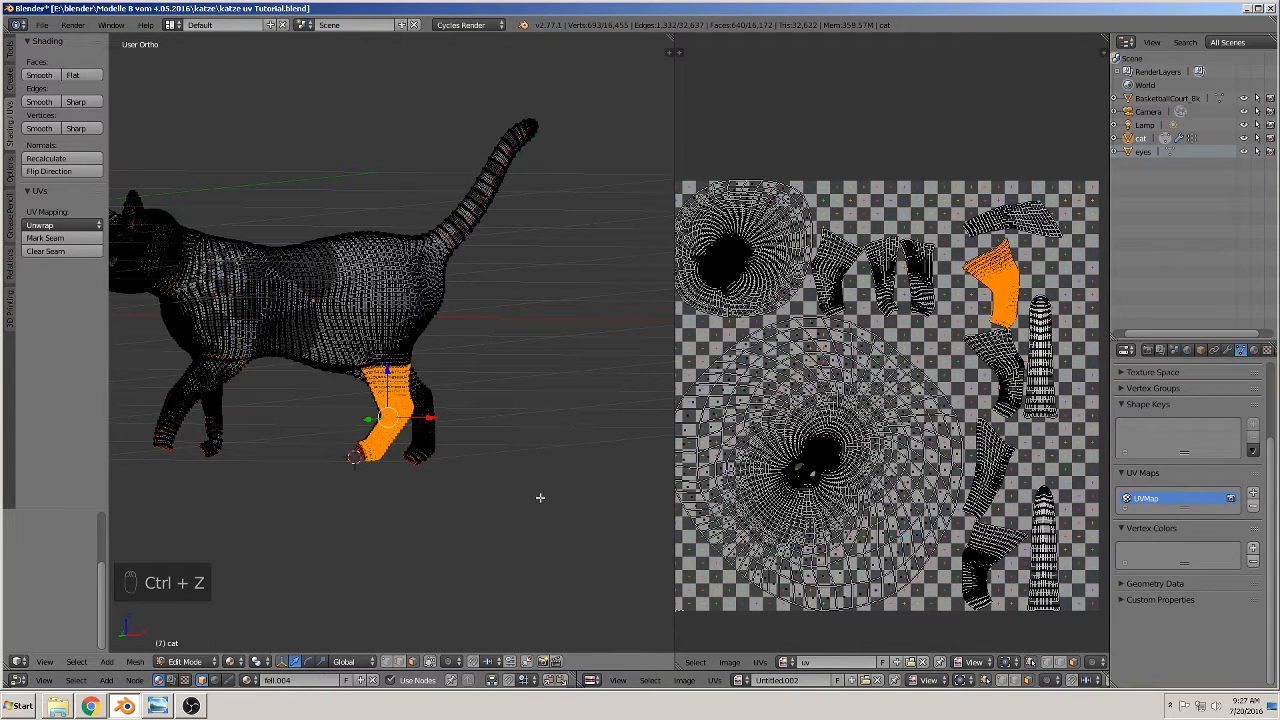
- Clear the selection and examine the checker texture on the cat's legs and body in Object Mode
{"action": "key", "text": "a"}
{"action": "key", "text": "Tab"}
{"action": "scroll", "coordinate": [444, 518], "scroll_direction": "down", "scroll_amount": 2}
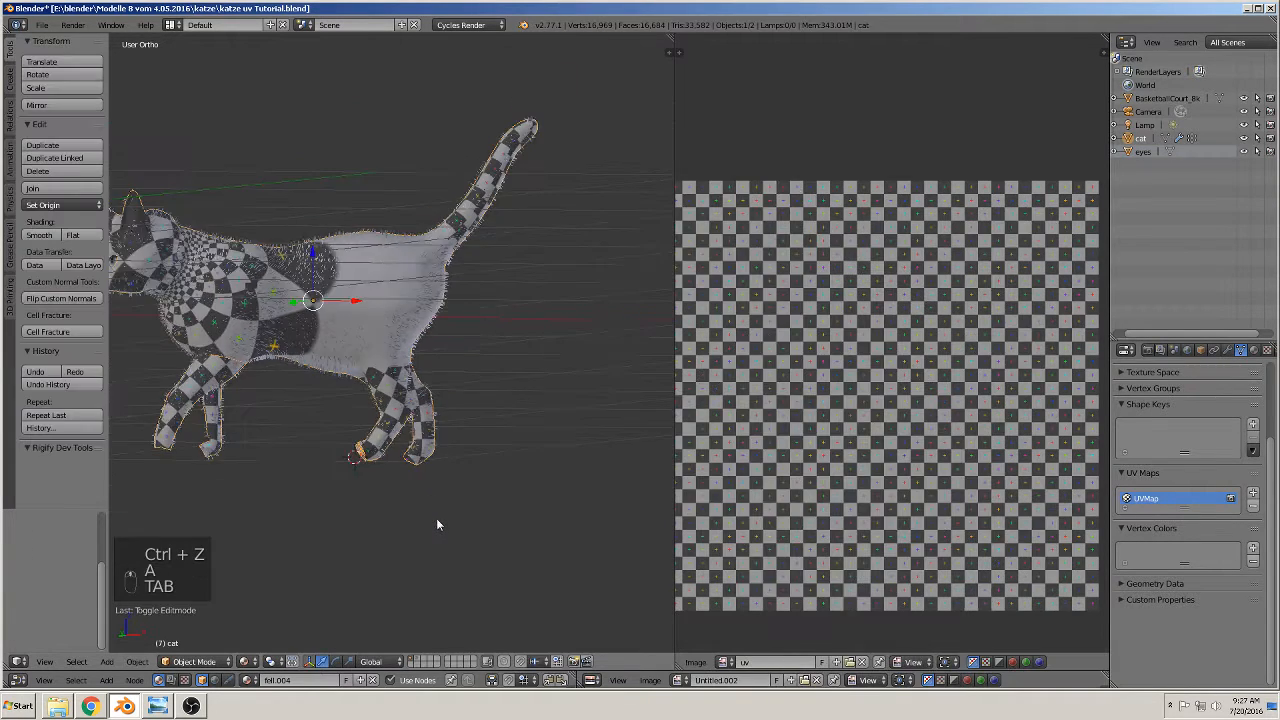
{"action": "middle_click_drag", "start_coordinate": [436, 518], "coordinate": [530, 531], "text": "shift"}
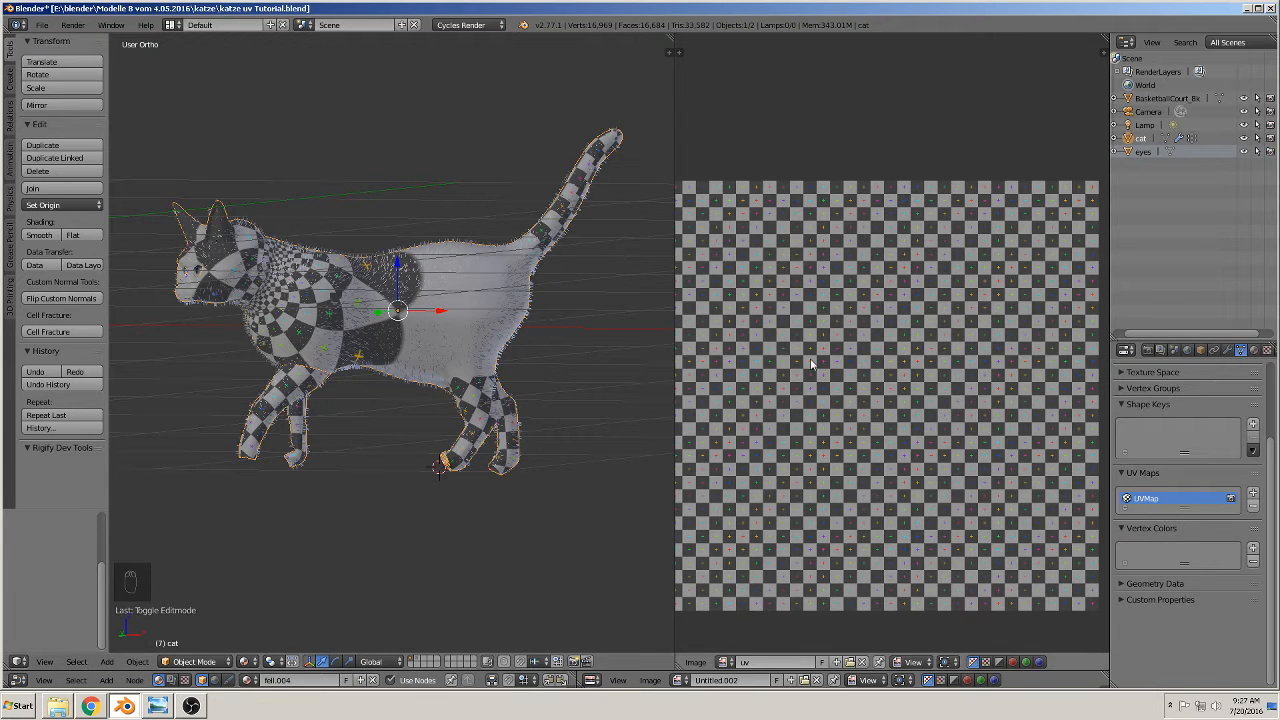
- Select the body's UV island in Edit Mode to compare it with the model, clear the selection and return to Object Mode
{"action": "key", "text": "Tab"}
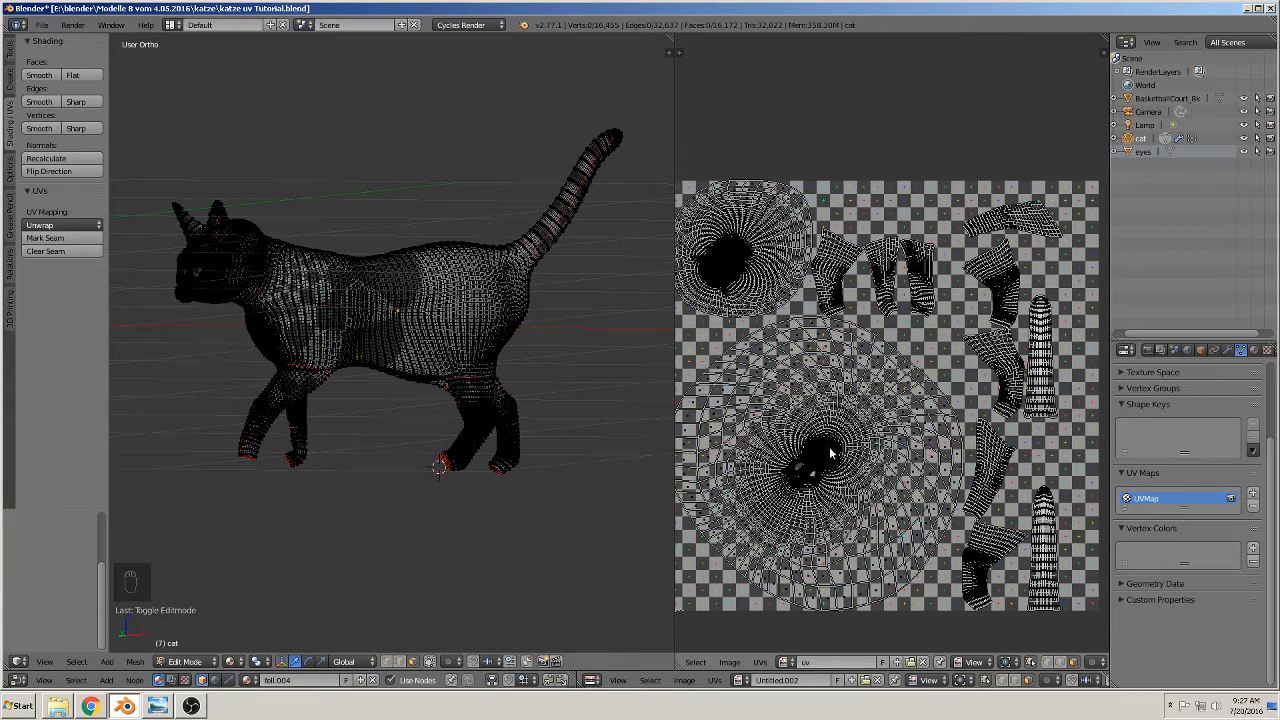
{"action": "key", "text": "l"}
{"action": "middle_click_drag", "start_coordinate": [434, 426], "coordinate": [398, 382]}
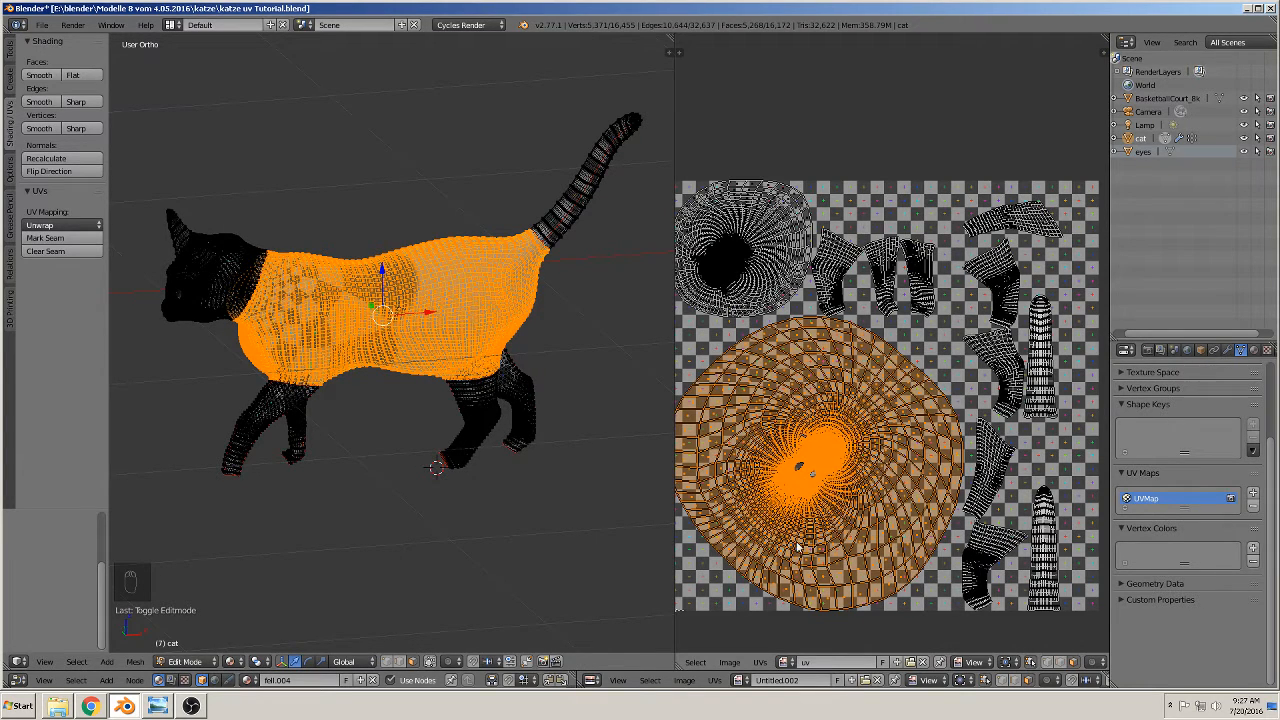
{"action": "key", "text": "a"}
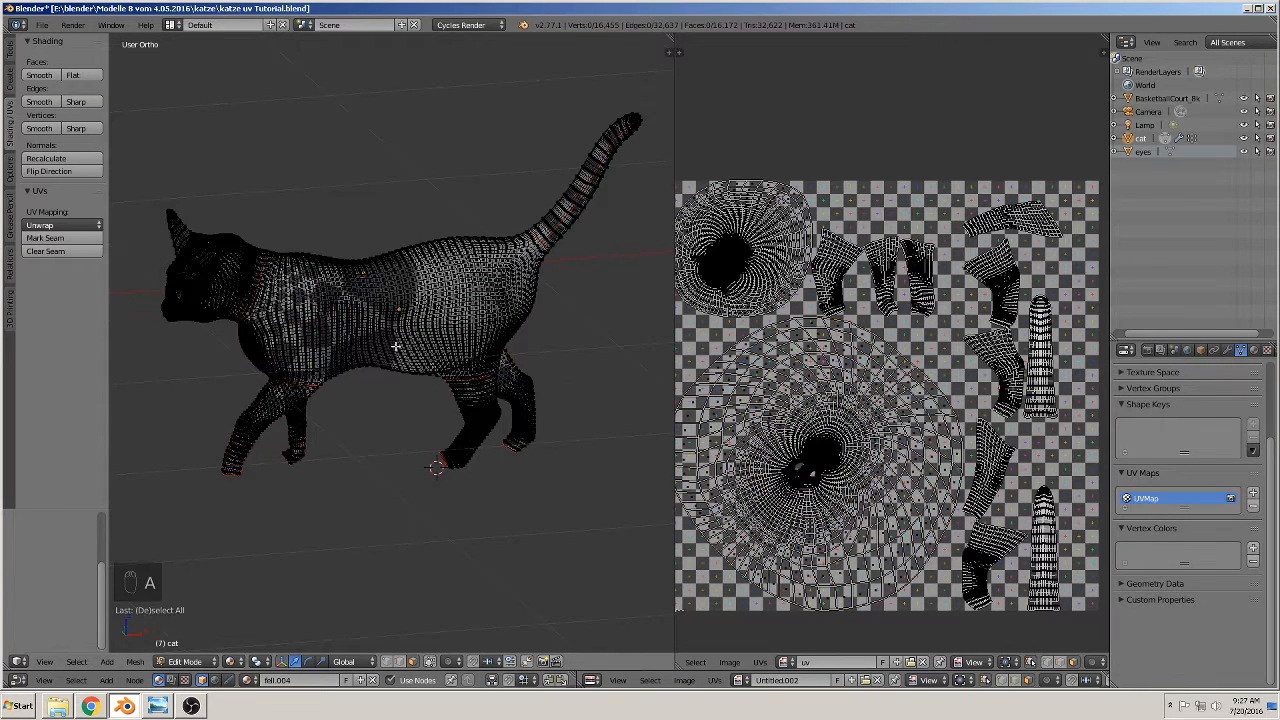
{"action": "key", "text": "Tab"}
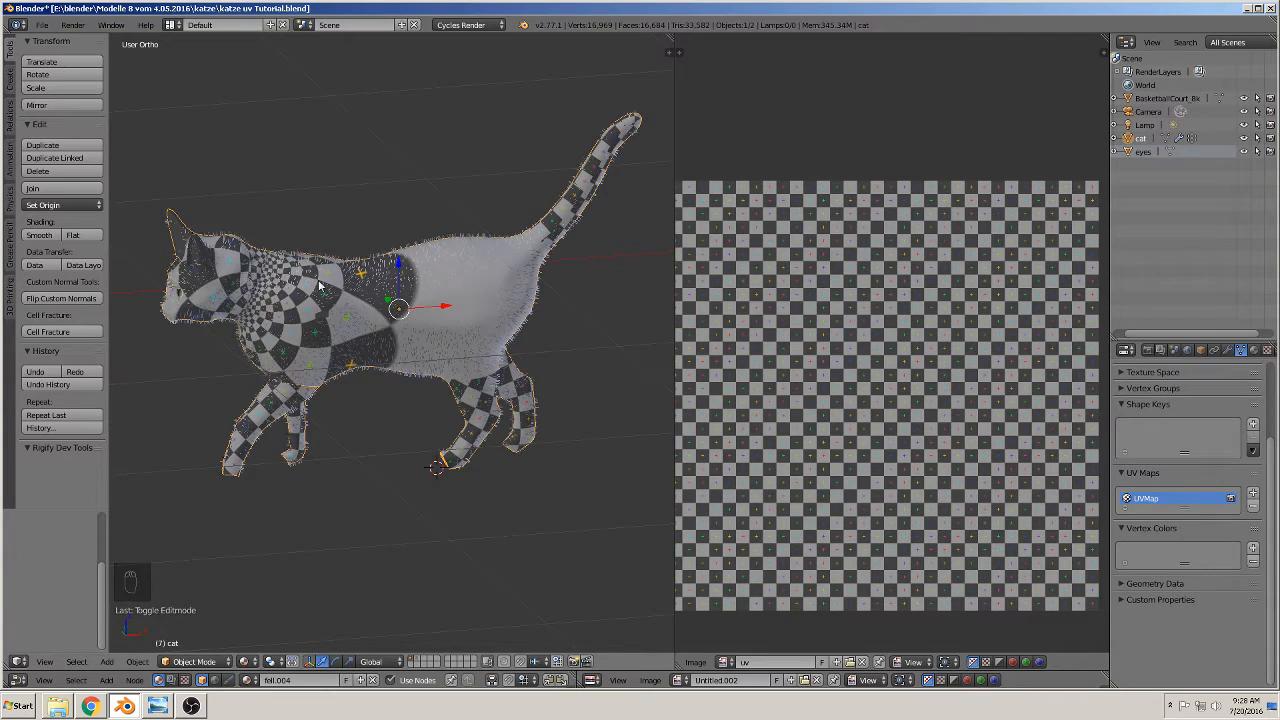
- Select the head's UV island in Edit Mode to compare it with the checker texture on the model, and clear the selection
{"action": "key", "text": "Tab"}
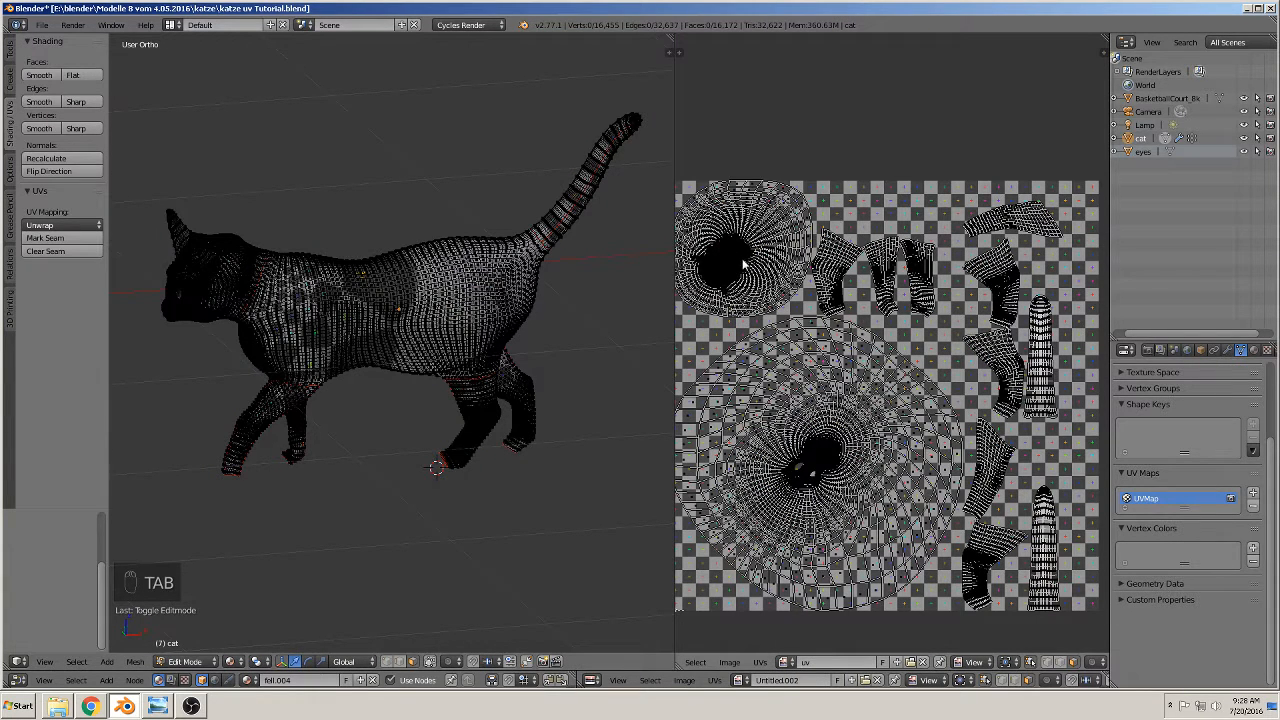
{"action": "key", "text": "l"}
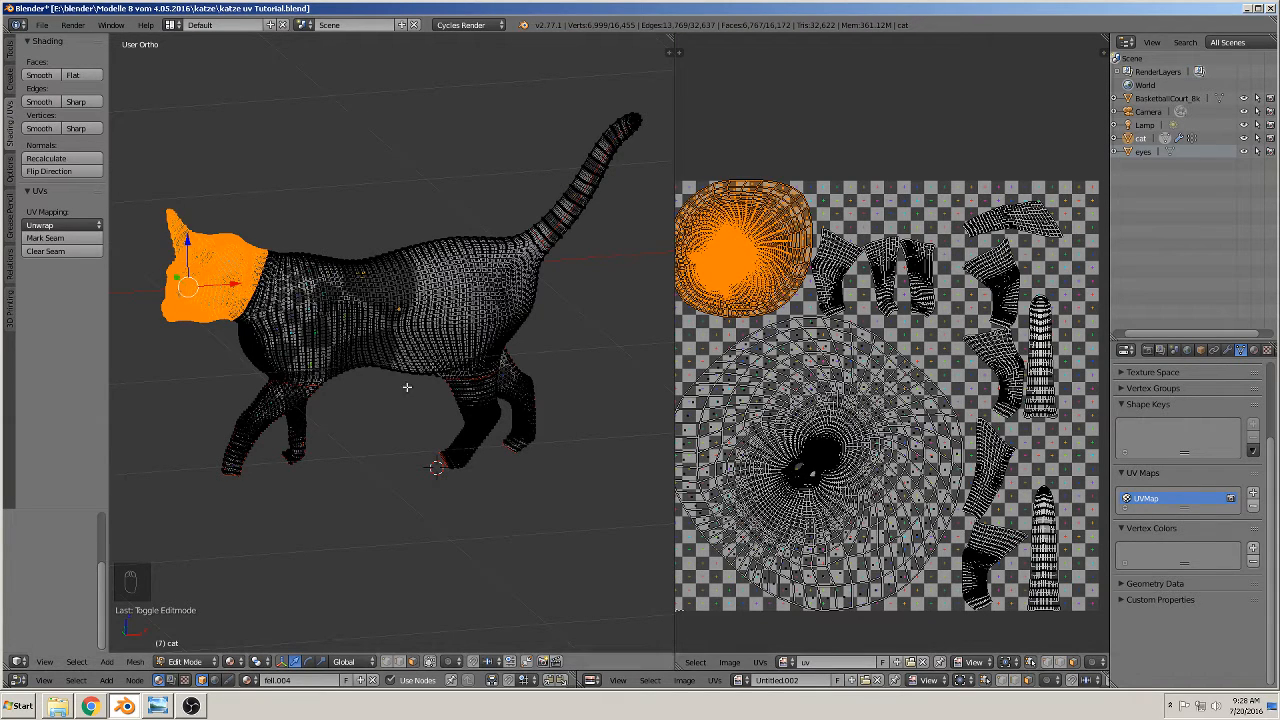
{"action": "key", "text": "Tab"}
{"action": "scroll", "coordinate": [390, 370], "scroll_direction": "up", "scroll_amount": 5}
{"action": "key", "text": "Tab"}
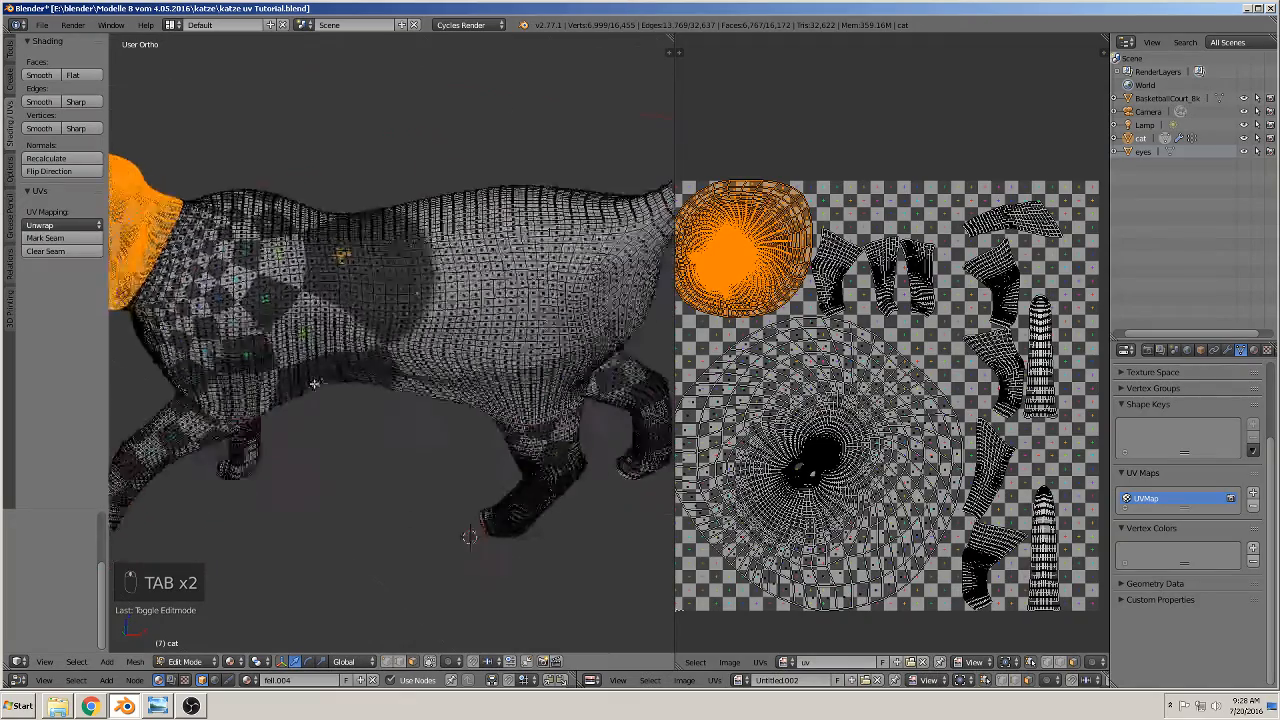
{"action": "scroll", "coordinate": [305, 404], "scroll_direction": "up", "scroll_amount": 5}
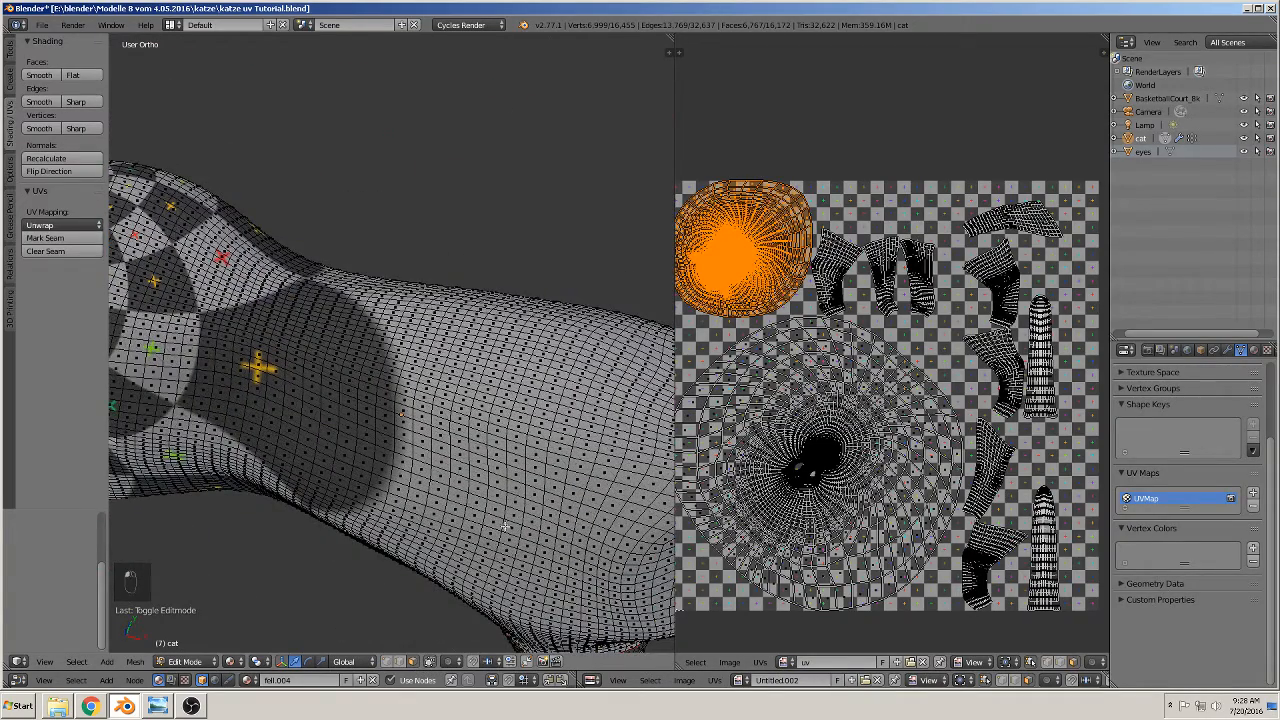
{"action": "scroll", "coordinate": [505, 525], "scroll_direction": "up", "scroll_amount": 4}
{"action": "key", "text": "a"}
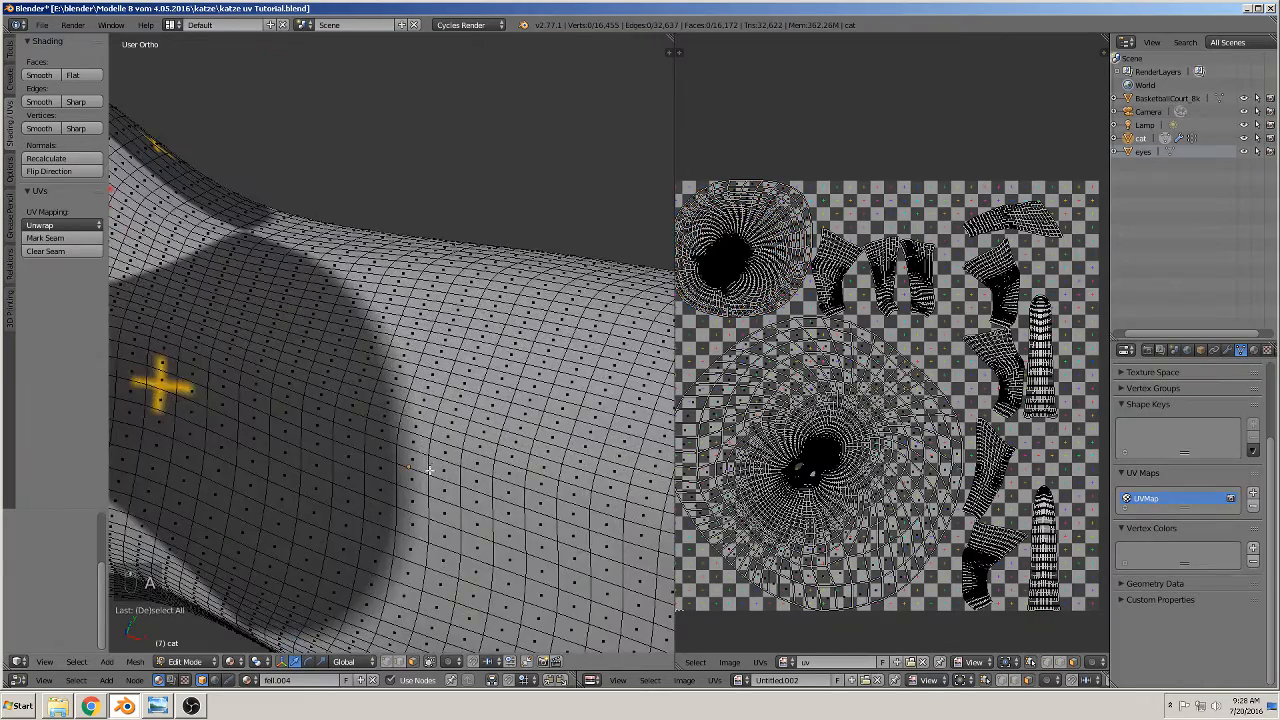
- Select the midline edge loop along the cat's back and add the midline loop along the front of the belly
{"action": "middle_click_drag", "start_coordinate": [430, 470], "coordinate": [336, 490]}
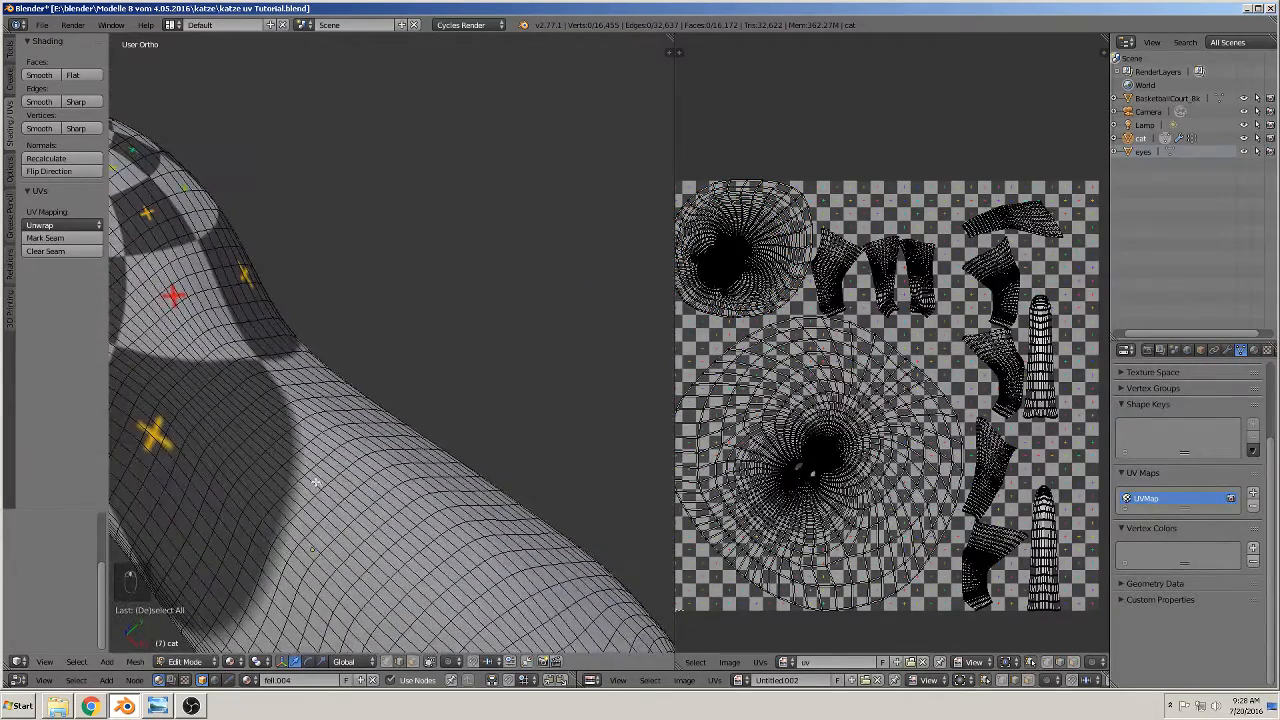
{"action": "right_click", "coordinate": [315, 482], "text": "alt"}
{"action": "scroll", "coordinate": [377, 501], "scroll_direction": "down", "scroll_amount": 5}
{"action": "middle_click_drag", "start_coordinate": [394, 546], "coordinate": [500, 295]}
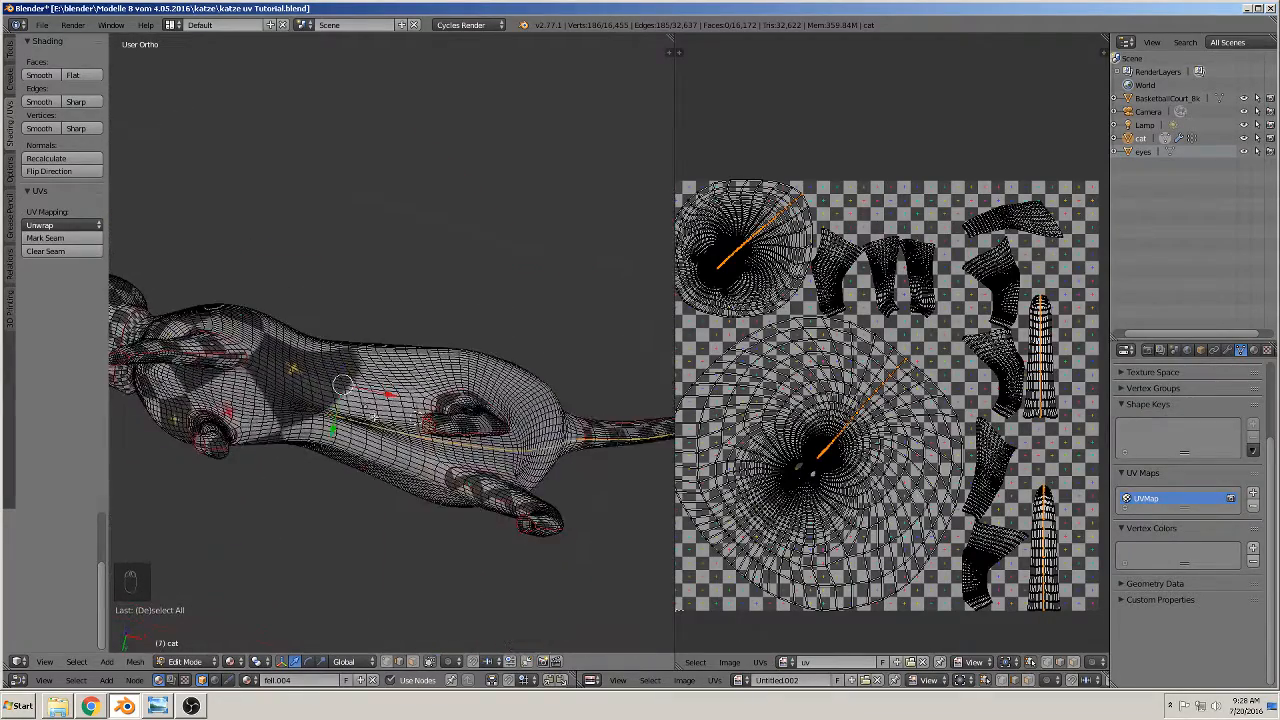
{"action": "scroll", "coordinate": [373, 416], "scroll_direction": "up", "scroll_amount": 5}
{"action": "middle_click_drag", "start_coordinate": [312, 502], "coordinate": [609, 408], "text": "shift"}
{"action": "scroll", "coordinate": [609, 408], "scroll_direction": "up", "scroll_amount": 1}
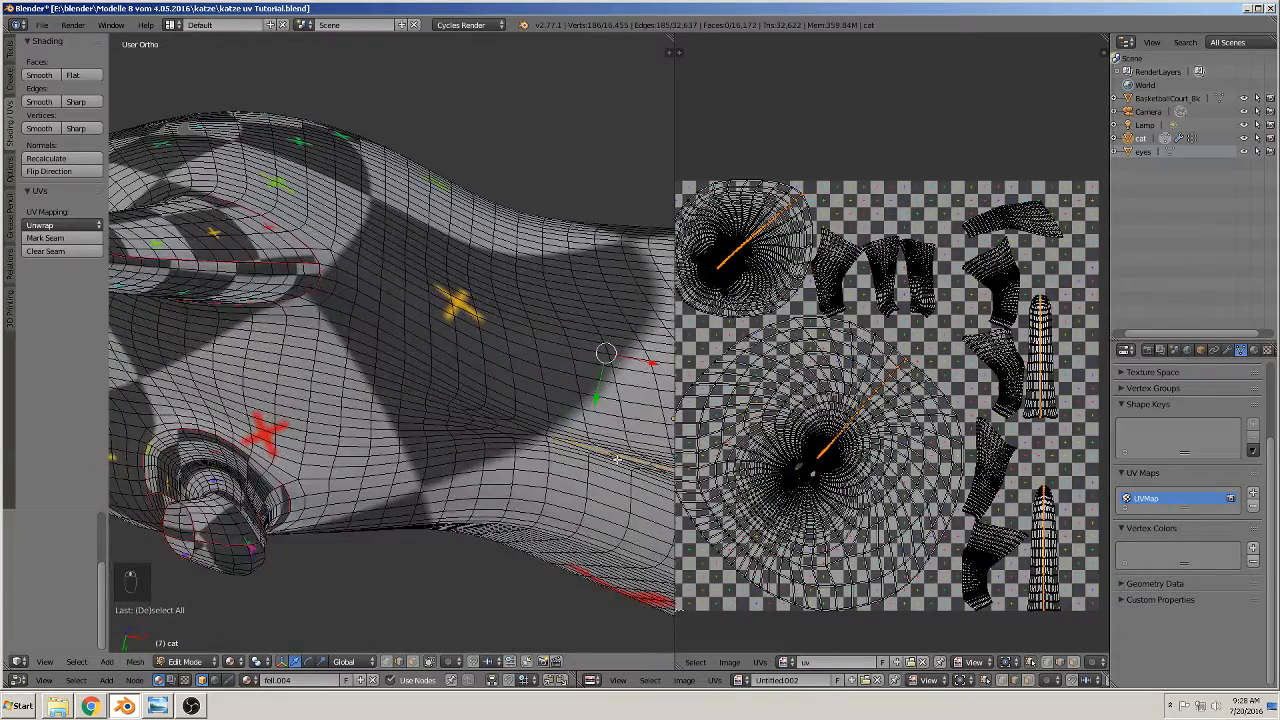
{"action": "middle_click_drag", "start_coordinate": [617, 459], "coordinate": [525, 340], "text": "shift"}
{"action": "scroll", "coordinate": [517, 342], "scroll_direction": "up", "scroll_amount": 4}
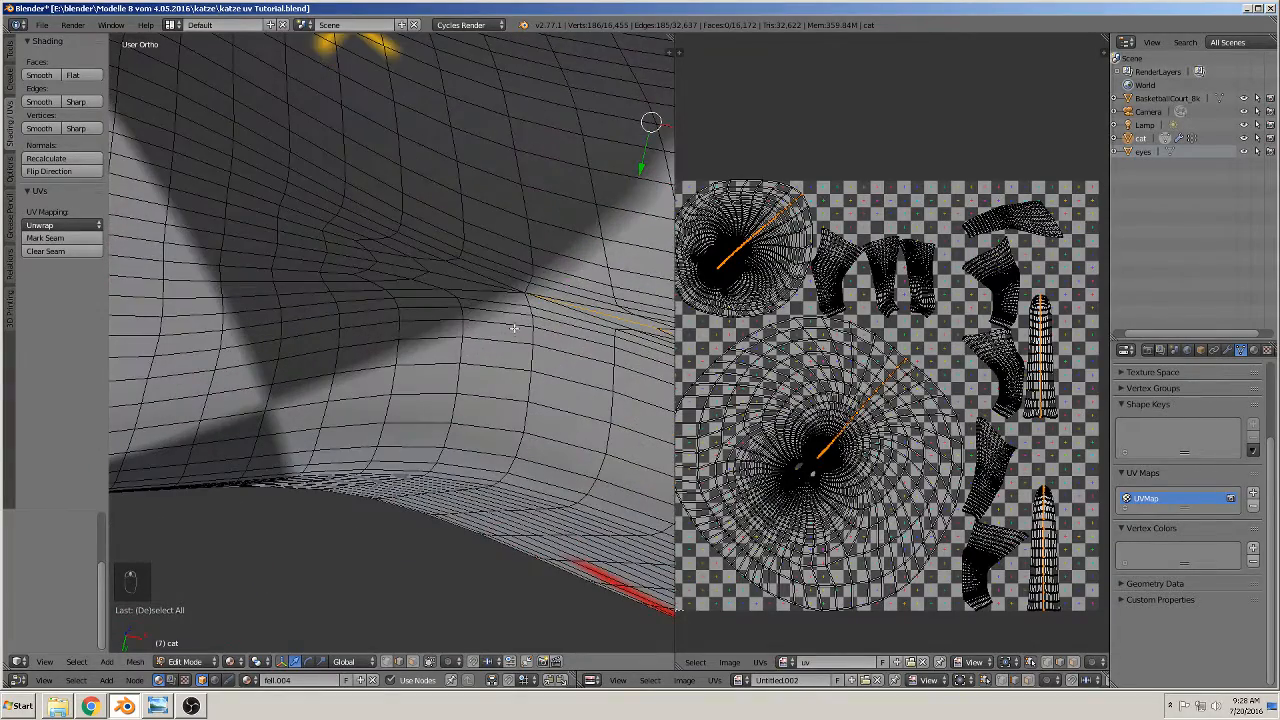
{"action": "right_click", "coordinate": [485, 284], "text": "alt+shift"}
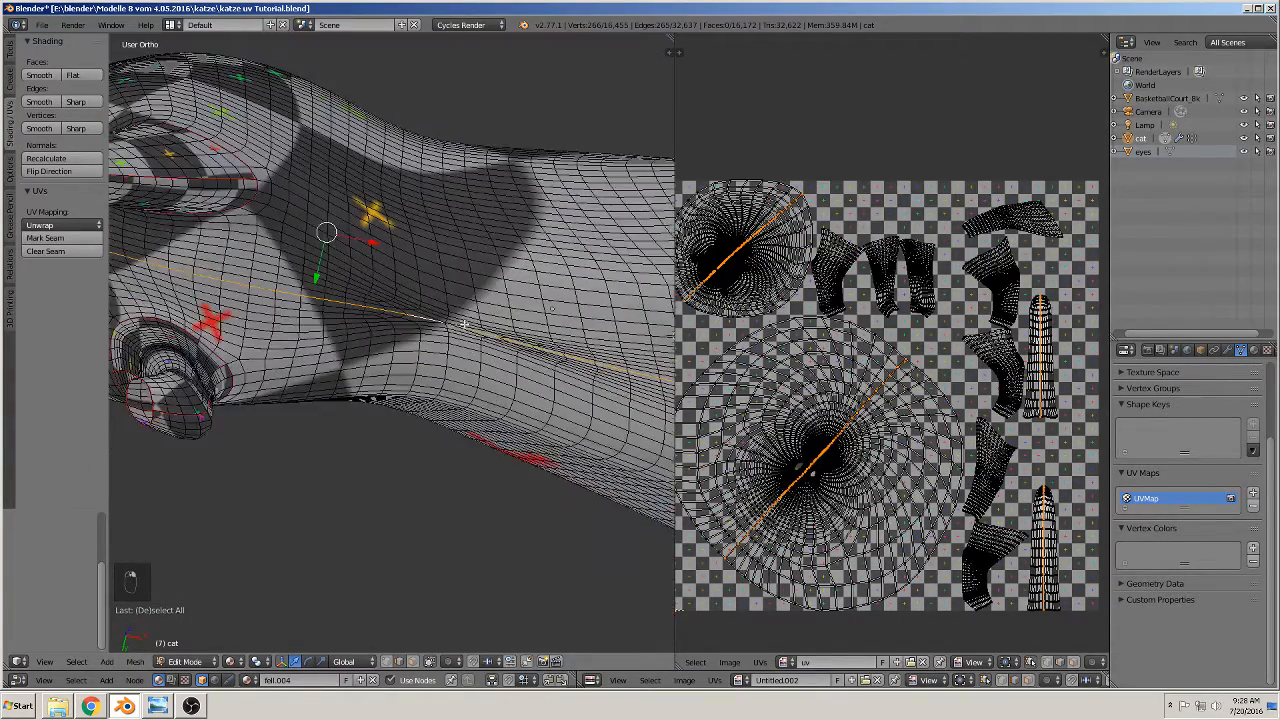
- Try adding a neighbouring edge where the two belly midline loops meet, and restore the original edge selection
{"action": "scroll", "coordinate": [483, 354], "scroll_direction": "up", "scroll_amount": 8}
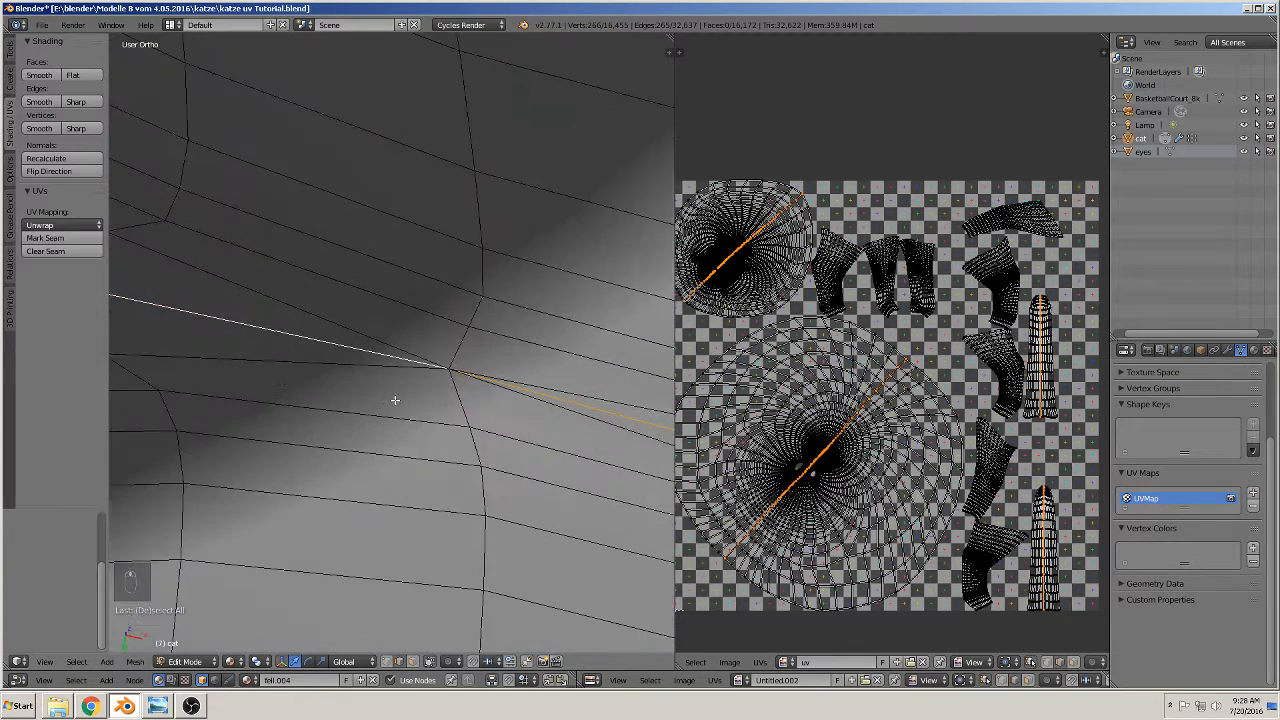
{"action": "mouse_move", "coordinate": [418, 398]}
{"action": "middle_mouse_down"}
{"action": "mouse_move", "coordinate": [557, 437]}
{"action": "mouse_move", "coordinate": [346, 400]}
{"action": "mouse_move", "coordinate": [337, 383]}
{"action": "mouse_move", "coordinate": [419, 436]}
{"action": "middle_mouse_up"}
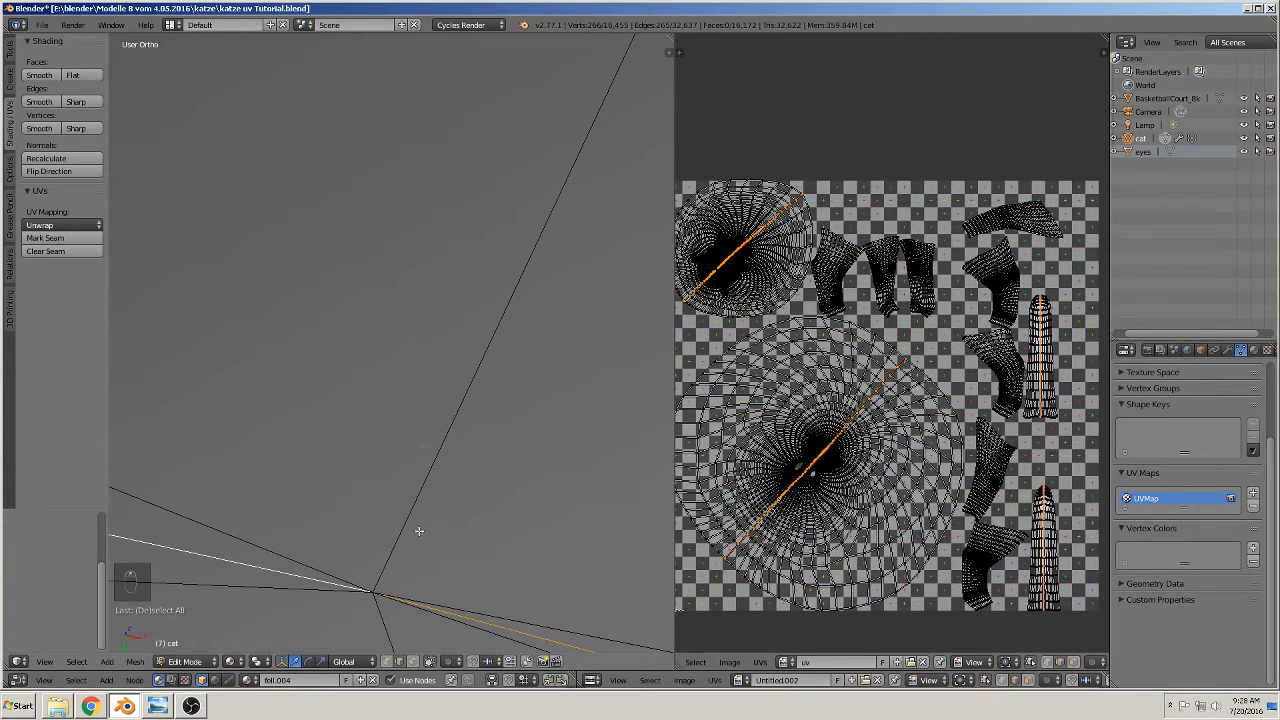
{"action": "right_click", "coordinate": [389, 592], "text": "shift"}
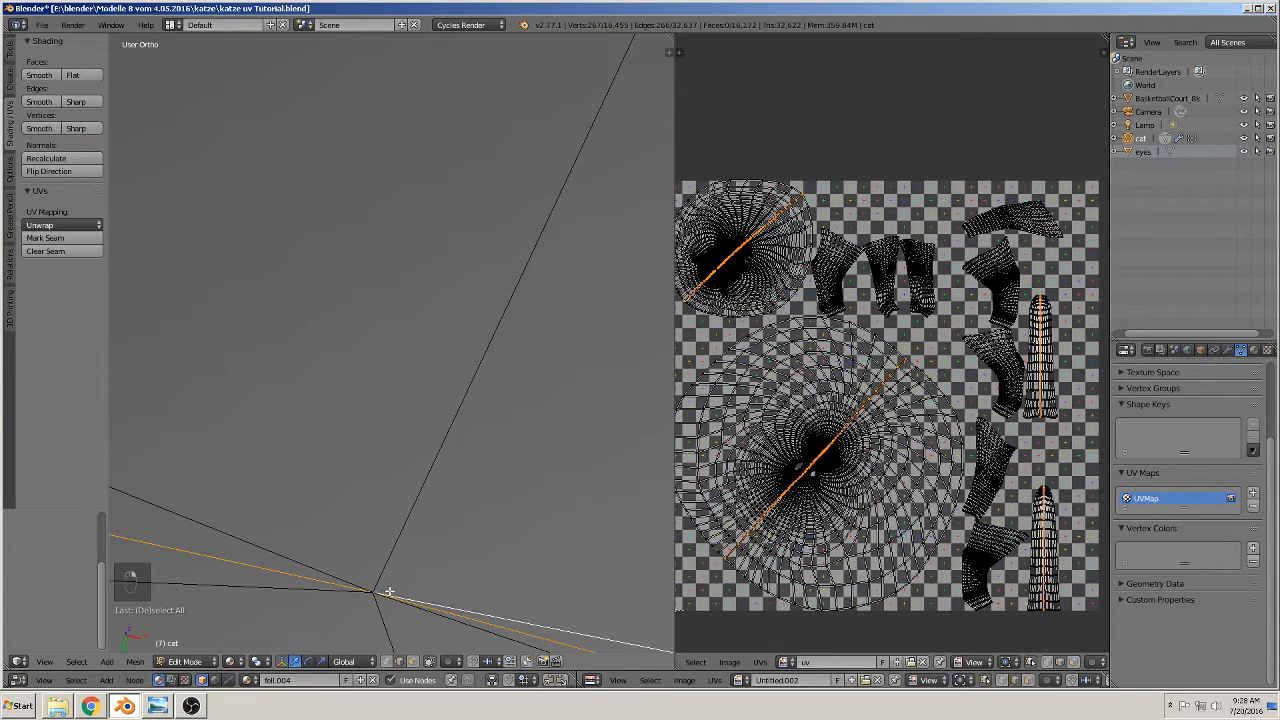
{"action": "right_click", "coordinate": [380, 594], "text": "shift"}
{"action": "right_click", "coordinate": [397, 594], "text": "shift"}
{"action": "right_click", "coordinate": [401, 600], "text": "shift"}
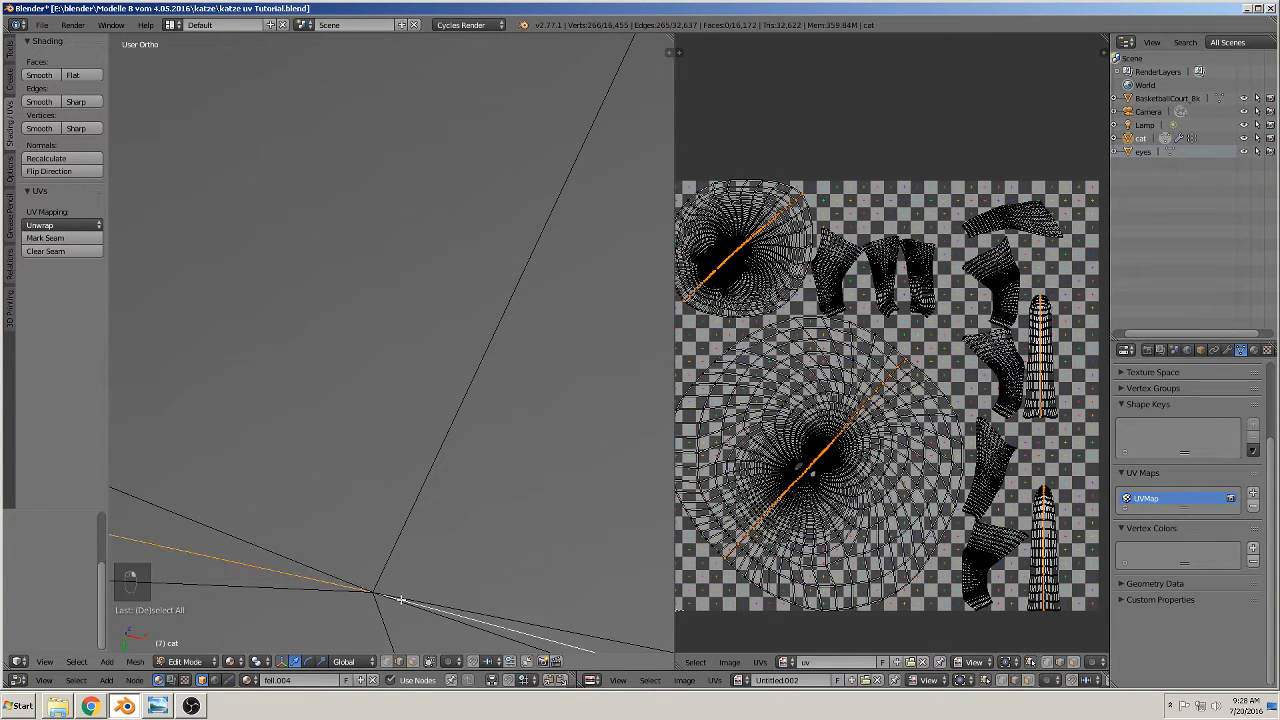
- Make hidden geometry selectable and remove the part of the midline loop running over the head from the selection with Circle Select
{"action": "scroll", "coordinate": [409, 600], "scroll_direction": "down", "scroll_amount": 10}
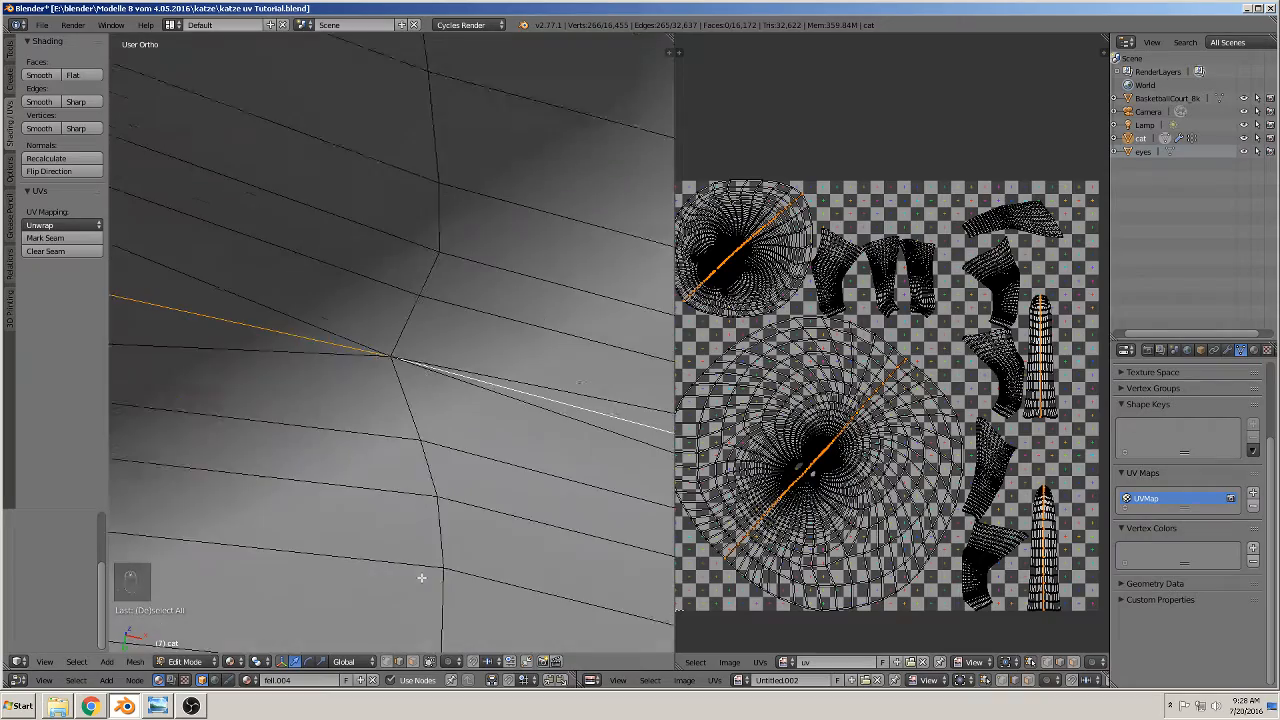
{"action": "scroll", "coordinate": [415, 555], "scroll_direction": "down", "scroll_amount": 12}
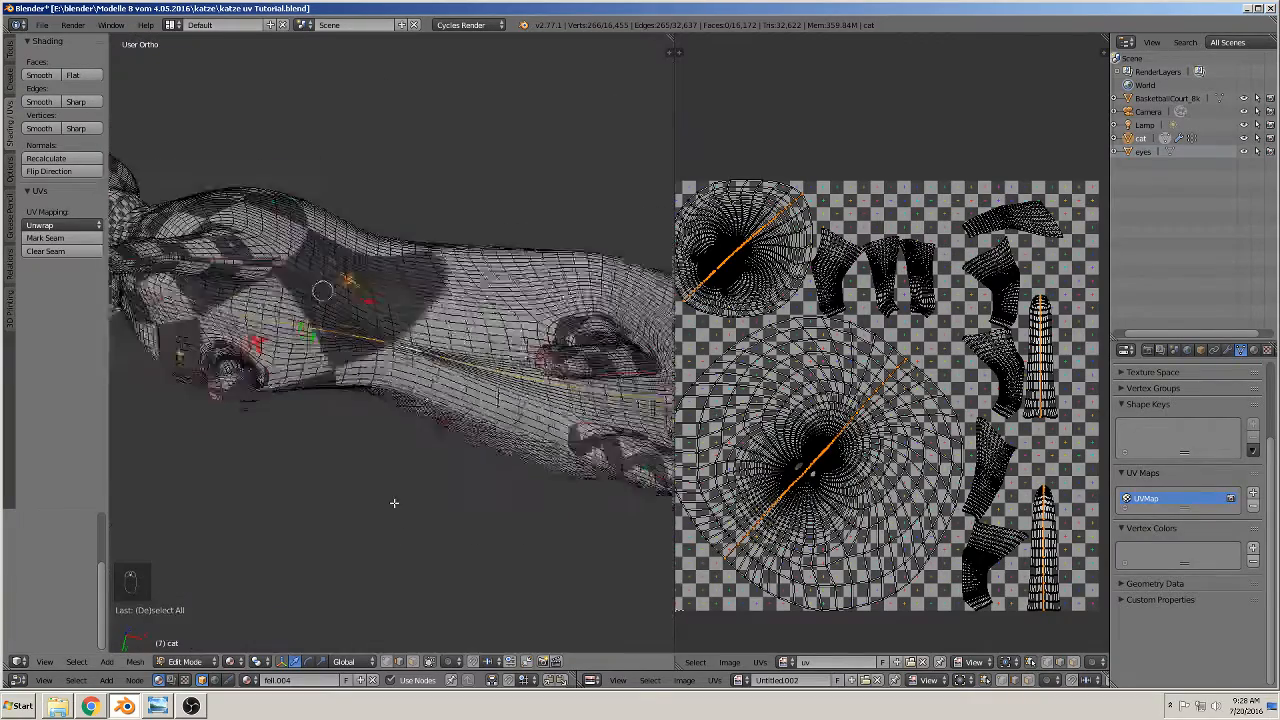
{"action": "middle_click_drag", "start_coordinate": [373, 505], "coordinate": [489, 576]}
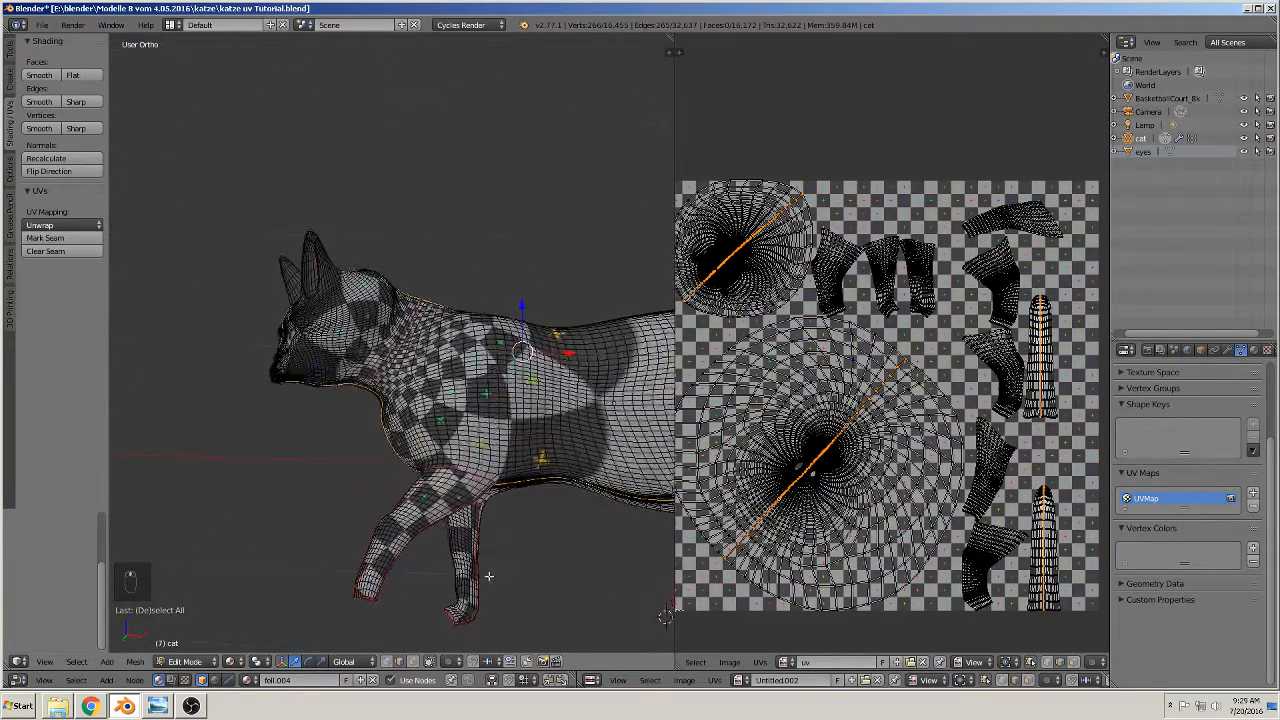
{"action": "left_click", "coordinate": [431, 663]}
{"action": "key", "text": "c"}
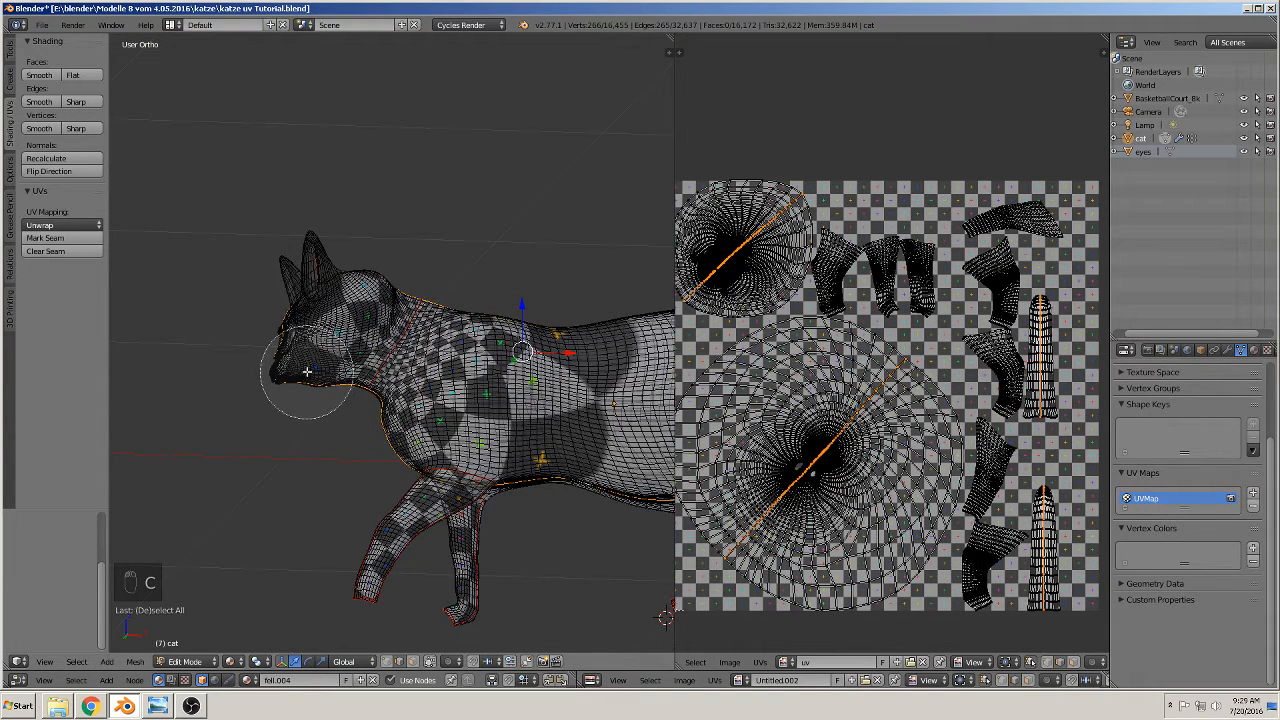
{"action": "mouse_move", "coordinate": [306, 366]}
{"action": "middle_mouse_down"}
{"action": "mouse_move", "coordinate": [325, 245]}
{"action": "mouse_move", "coordinate": [386, 257]}
{"action": "middle_mouse_up"}
{"action": "right_click", "coordinate": [370, 251]}
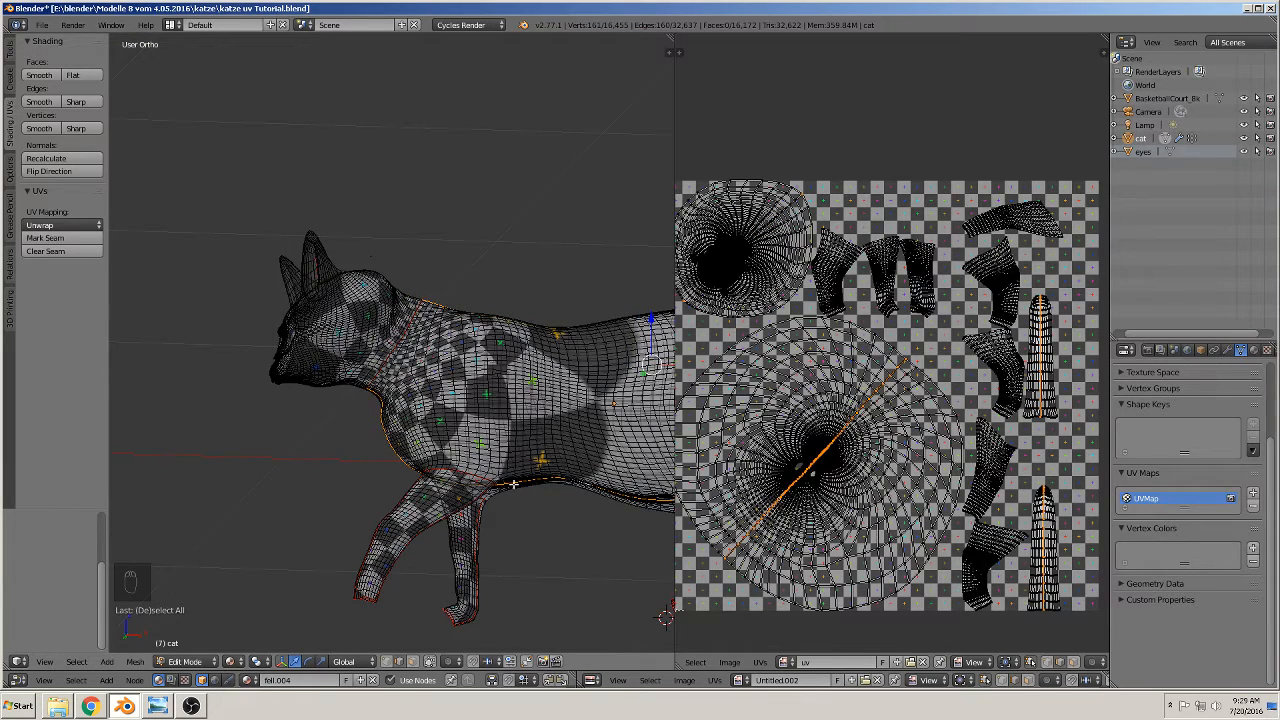
- Remove the part of the midline loop running along the tail from the selection with Circle Select
{"action": "middle_click_drag", "start_coordinate": [561, 482], "coordinate": [81, 400], "text": "shift"}
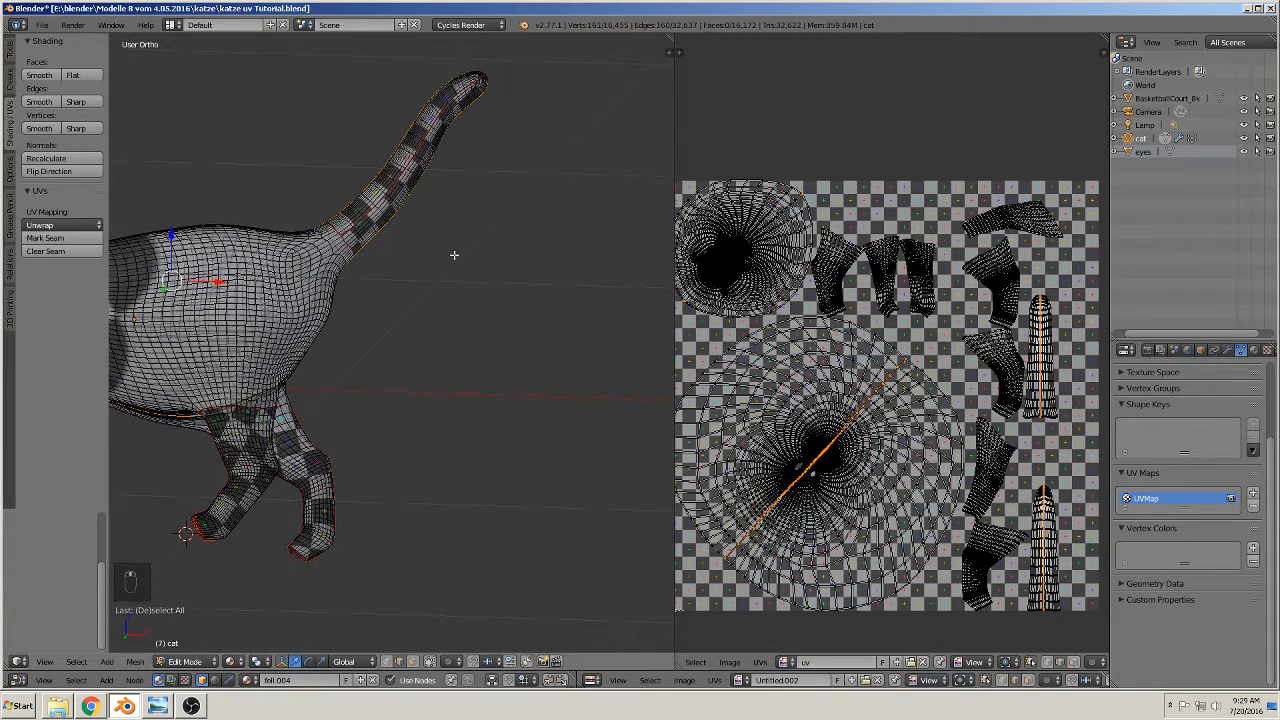
{"action": "key", "text": "c"}
{"action": "mouse_move", "coordinate": [357, 200]}
{"action": "middle_mouse_down"}
{"action": "mouse_move", "coordinate": [378, 213]}
{"action": "mouse_move", "coordinate": [453, 154]}
{"action": "mouse_move", "coordinate": [427, 121]}
{"action": "middle_mouse_up"}
{"action": "right_click", "coordinate": [438, 122]}
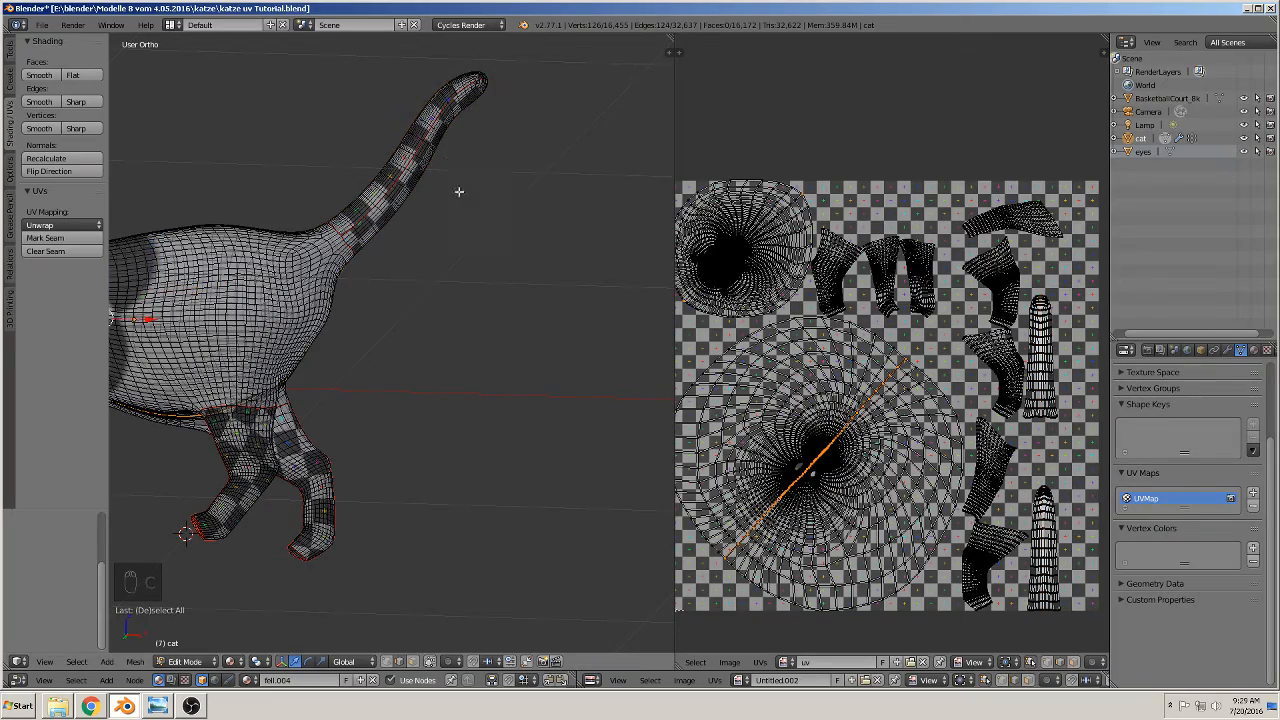
- Limit selection to visible geometry, add the missing midline edges below the tail up to its seam ring, and deselect the vertex beyond it
{"action": "mouse_move", "coordinate": [471, 362]}
{"action": "middle_mouse_down", "text": "shift"}
{"action": "mouse_move", "coordinate": [649, 403]}
{"action": "mouse_move", "coordinate": [551, 395]}
{"action": "mouse_move", "coordinate": [408, 466]}
{"action": "middle_mouse_up", "text": "shift"}
{"action": "scroll", "coordinate": [510, 414], "scroll_direction": "up", "scroll_amount": 5}
{"action": "scroll", "coordinate": [472, 426], "scroll_direction": "up", "scroll_amount": 4}
{"action": "middle_click_drag", "start_coordinate": [494, 420], "coordinate": [321, 550], "text": "shift"}
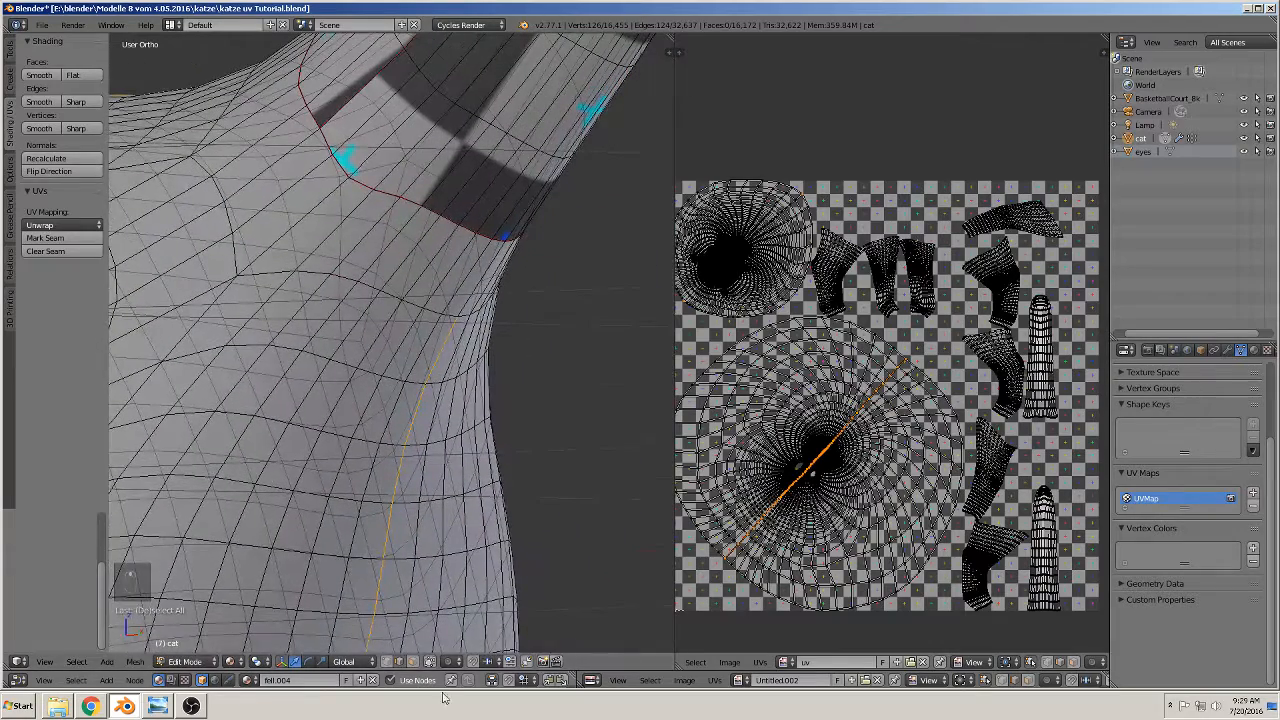
{"action": "left_click", "coordinate": [433, 662]}
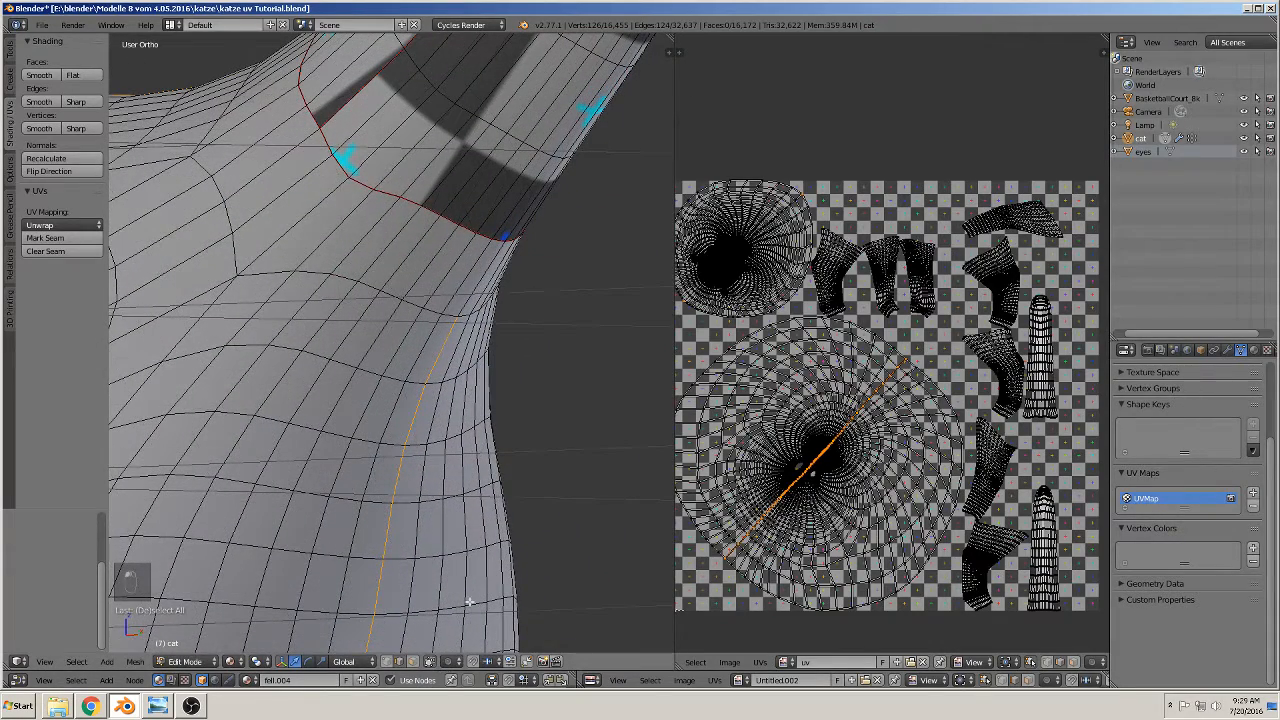
{"action": "right_click", "coordinate": [509, 240], "text": "shift"}
{"action": "left_click", "coordinate": [388, 662]}
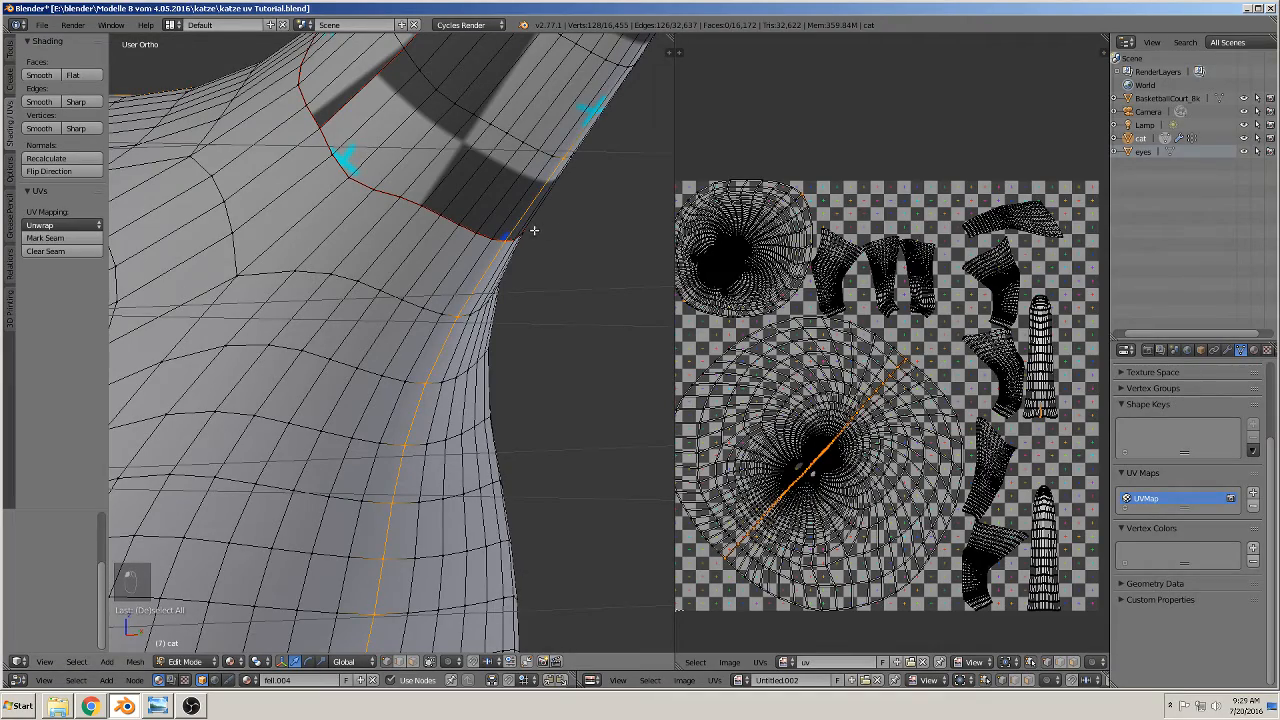
{"action": "right_click", "coordinate": [560, 158], "text": "shift"}
- Extend the back midline selection to the seam ring at the tail base, mark the body's midline as a seam and clear the selection
{"action": "middle_click_drag", "start_coordinate": [517, 459], "coordinate": [295, 431]}
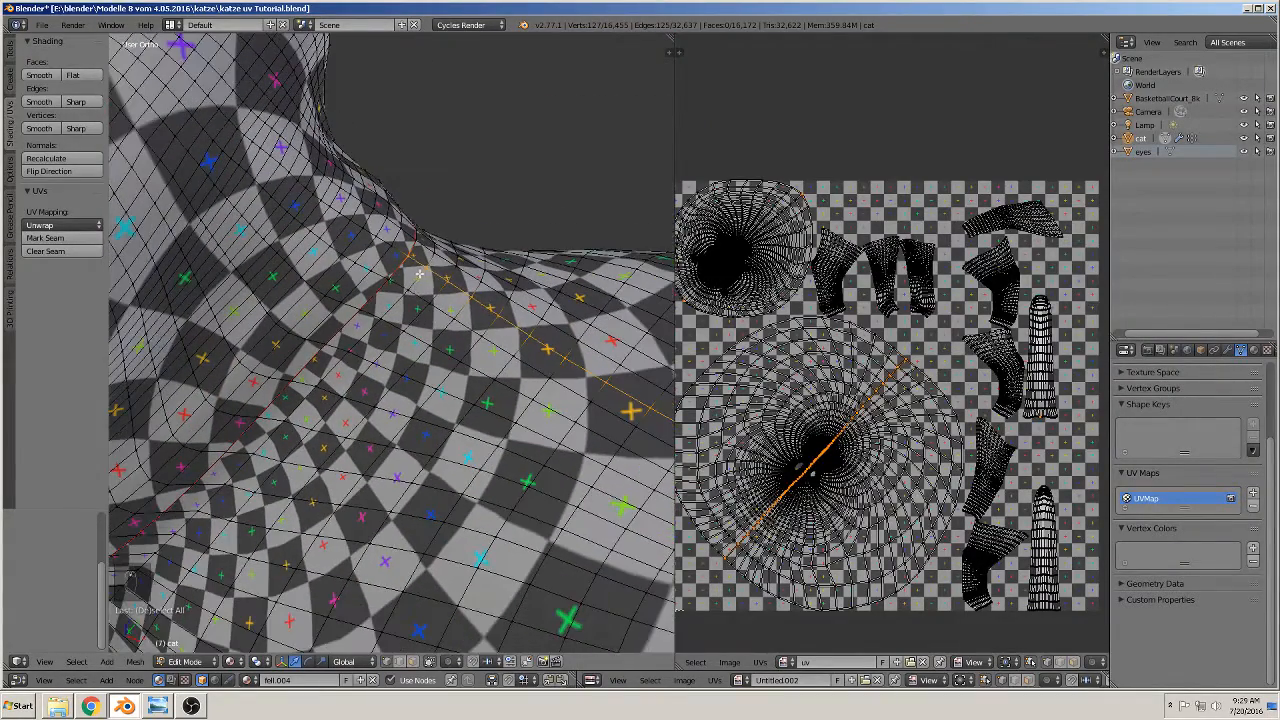
{"action": "middle_click_drag", "start_coordinate": [497, 391], "coordinate": [363, 420], "text": "shift"}
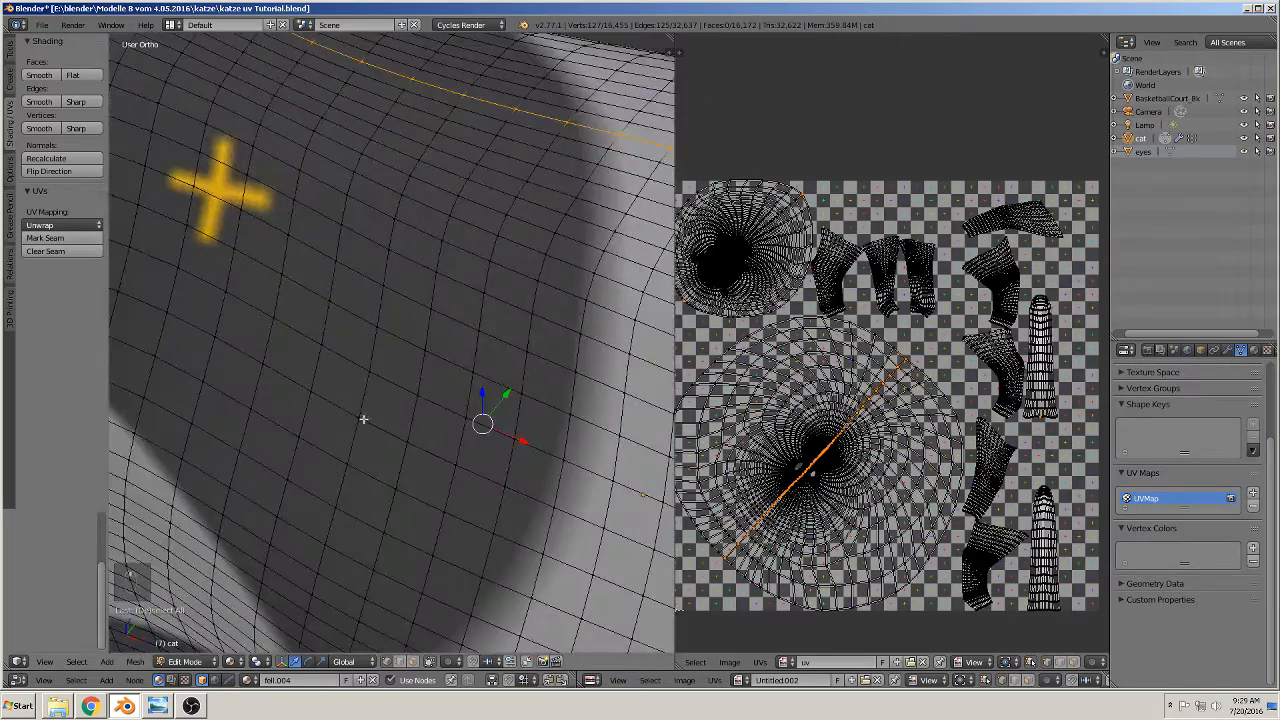
{"action": "scroll", "coordinate": [363, 420], "scroll_direction": "down", "scroll_amount": 6}
{"action": "middle_click_drag", "start_coordinate": [531, 452], "coordinate": [186, 323], "text": "shift"}
{"action": "scroll", "coordinate": [186, 323], "scroll_direction": "up", "scroll_amount": 4}
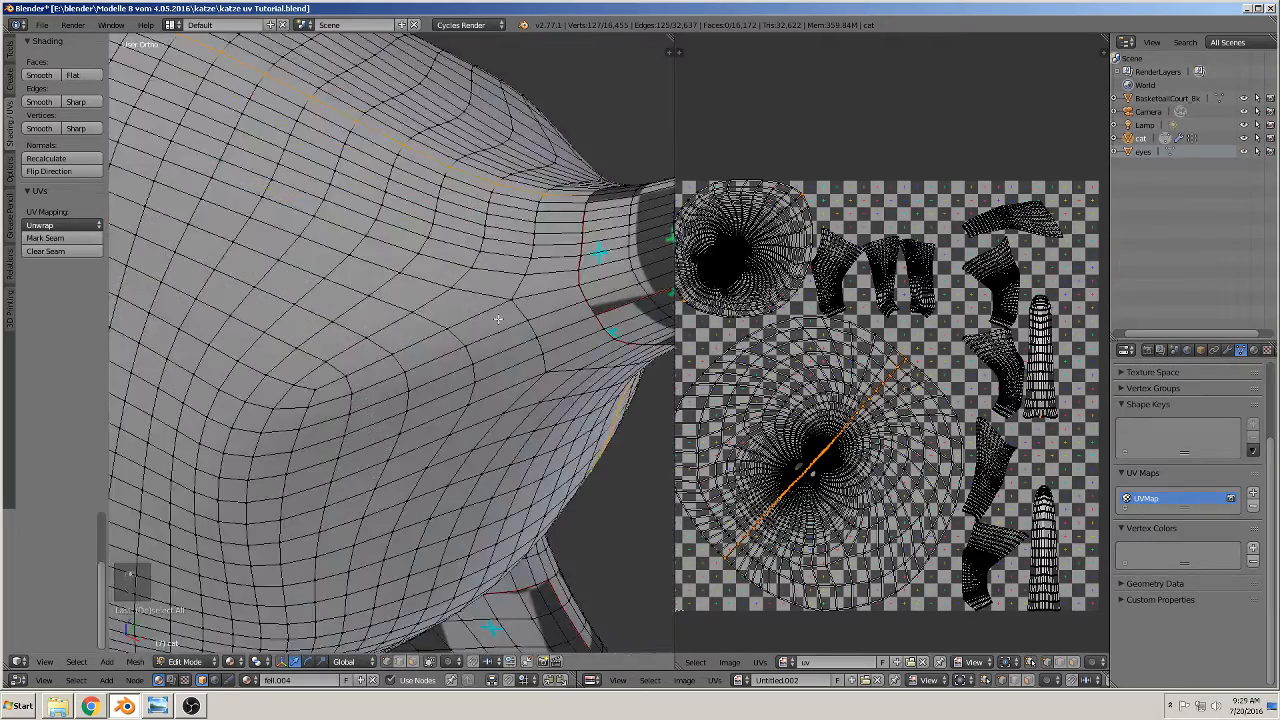
{"action": "middle_click_drag", "start_coordinate": [503, 314], "coordinate": [255, 580], "text": "shift"}
{"action": "scroll", "coordinate": [343, 266], "scroll_direction": "up", "scroll_amount": 1}
{"action": "scroll", "coordinate": [331, 463], "scroll_direction": "up", "scroll_amount": 2}
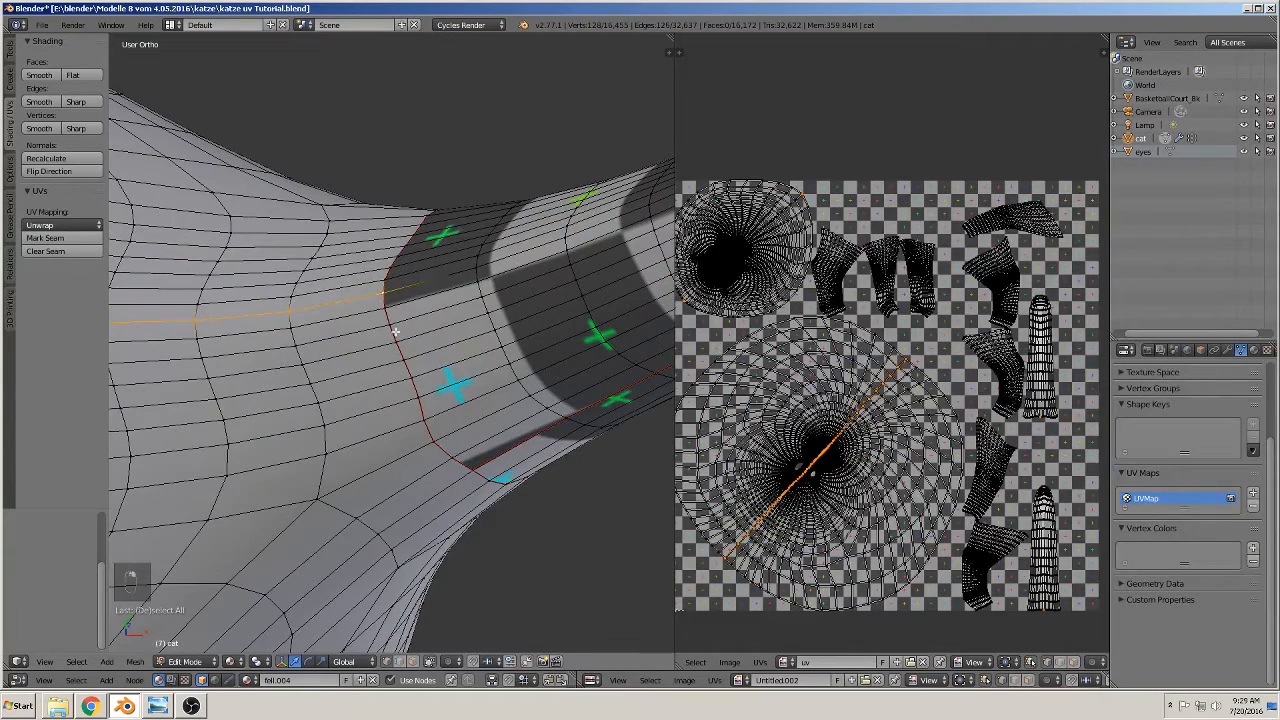
{"action": "scroll", "coordinate": [279, 578], "scroll_direction": "down", "scroll_amount": 3}
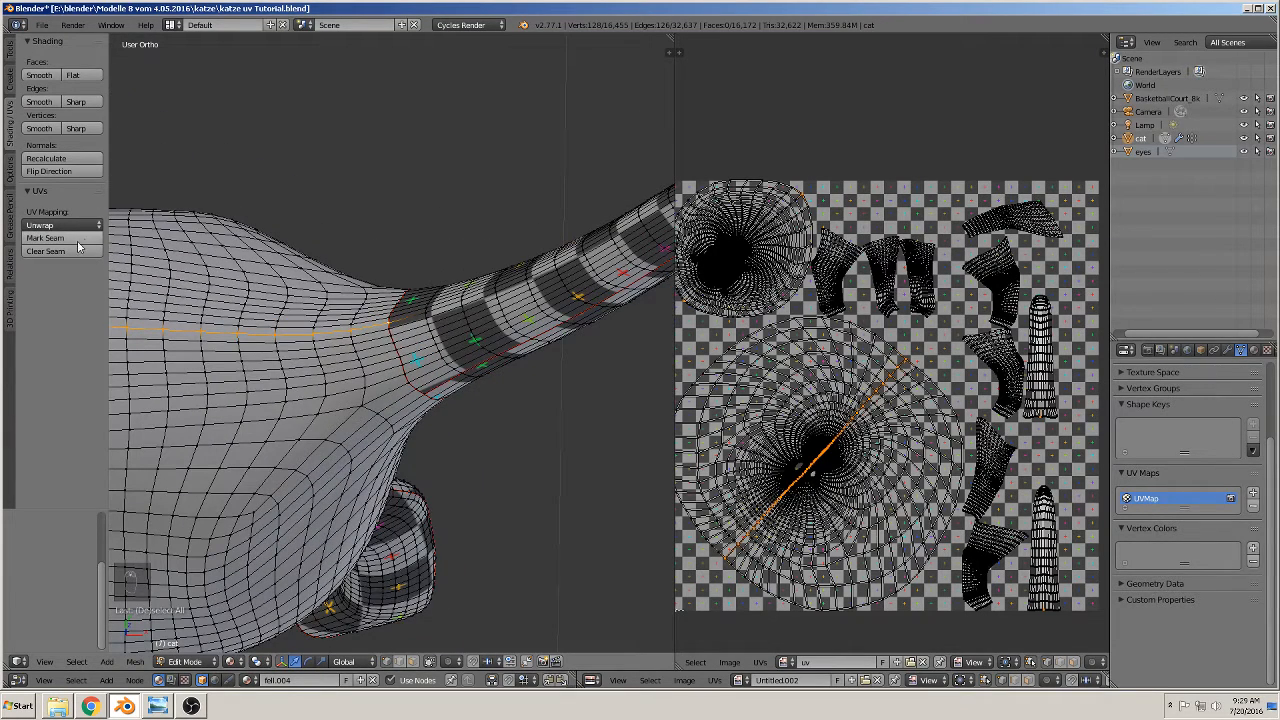
{"action": "key", "text": "a"}
- Select the border vertices around the front half of the small hole in the cat's shoulder mesh and fill it with a face
{"action": "middle_click_drag", "start_coordinate": [350, 524], "coordinate": [465, 299]}
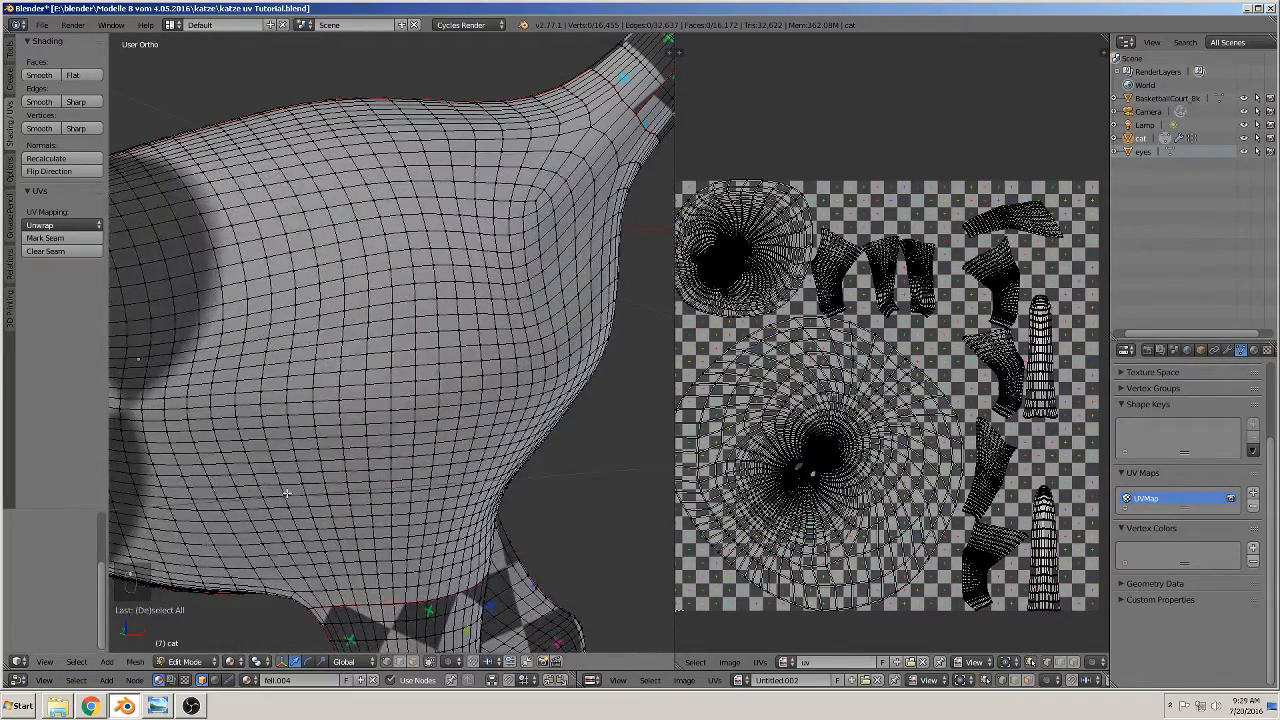
{"action": "middle_click_drag", "start_coordinate": [451, 491], "coordinate": [197, 375]}
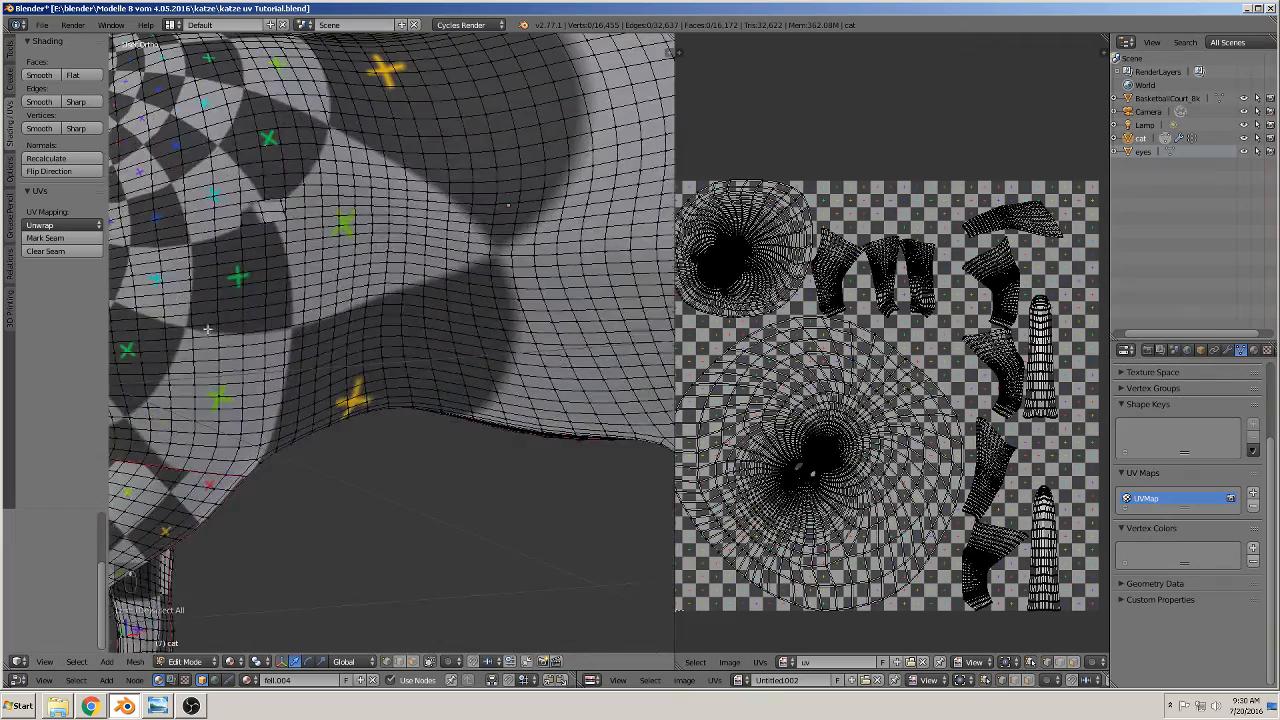
{"action": "middle_click_drag", "start_coordinate": [207, 329], "coordinate": [460, 499]}
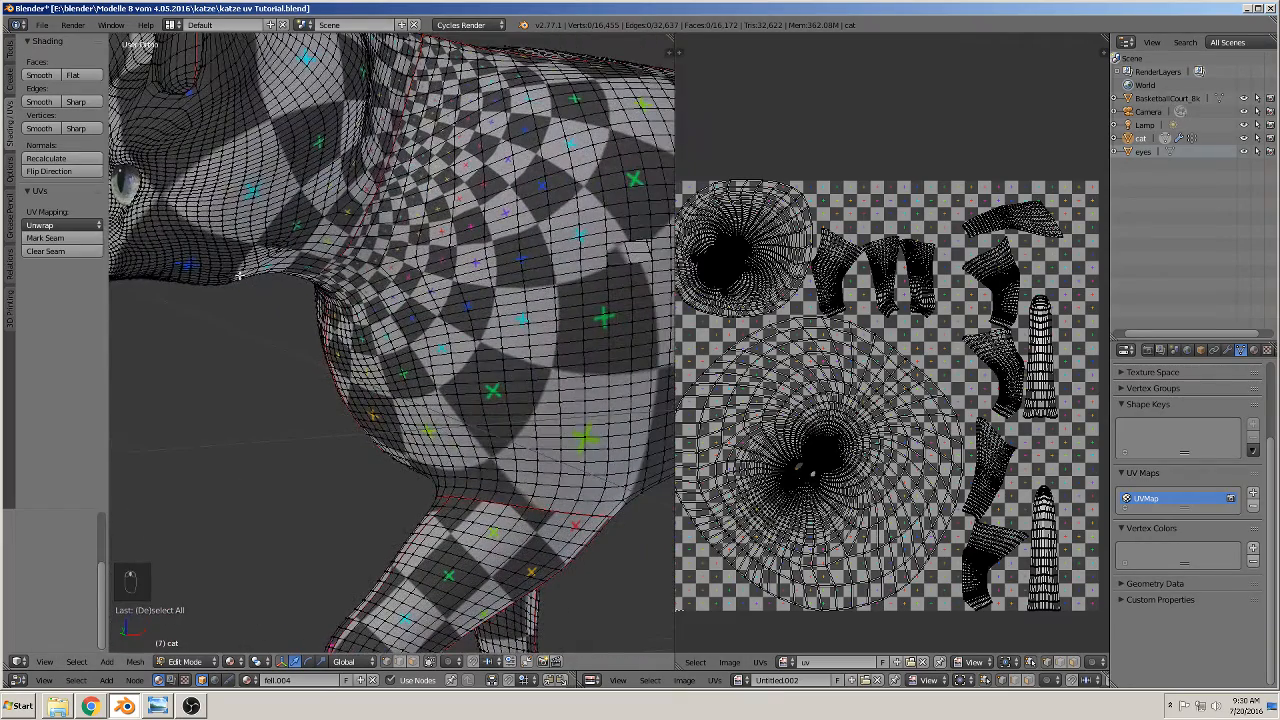
{"action": "scroll", "coordinate": [519, 316], "scroll_direction": "up", "scroll_amount": 5}
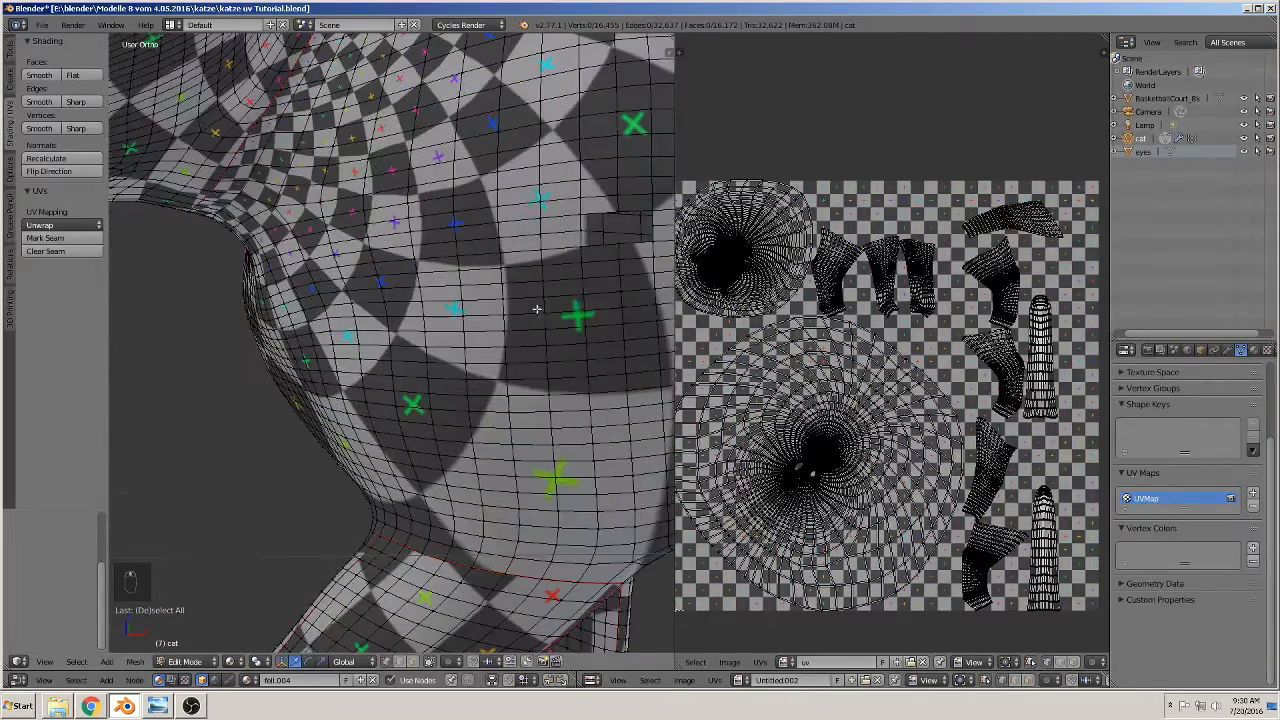
{"action": "middle_click_drag", "start_coordinate": [405, 381], "coordinate": [365, 401], "text": "shift"}
{"action": "scroll", "coordinate": [414, 361], "scroll_direction": "up", "scroll_amount": 3}
{"action": "right_click", "coordinate": [463, 310]}
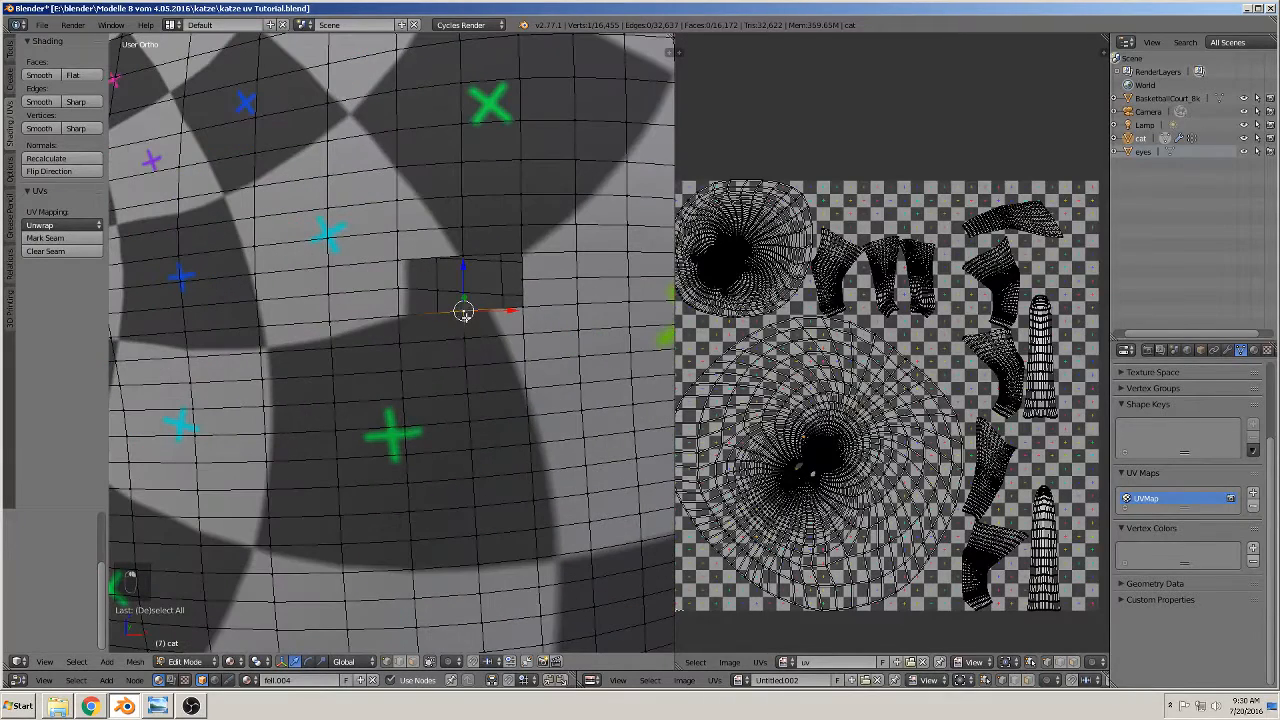
{"action": "right_click", "coordinate": [465, 251], "text": "shift"}
{"action": "right_click", "coordinate": [396, 290]}
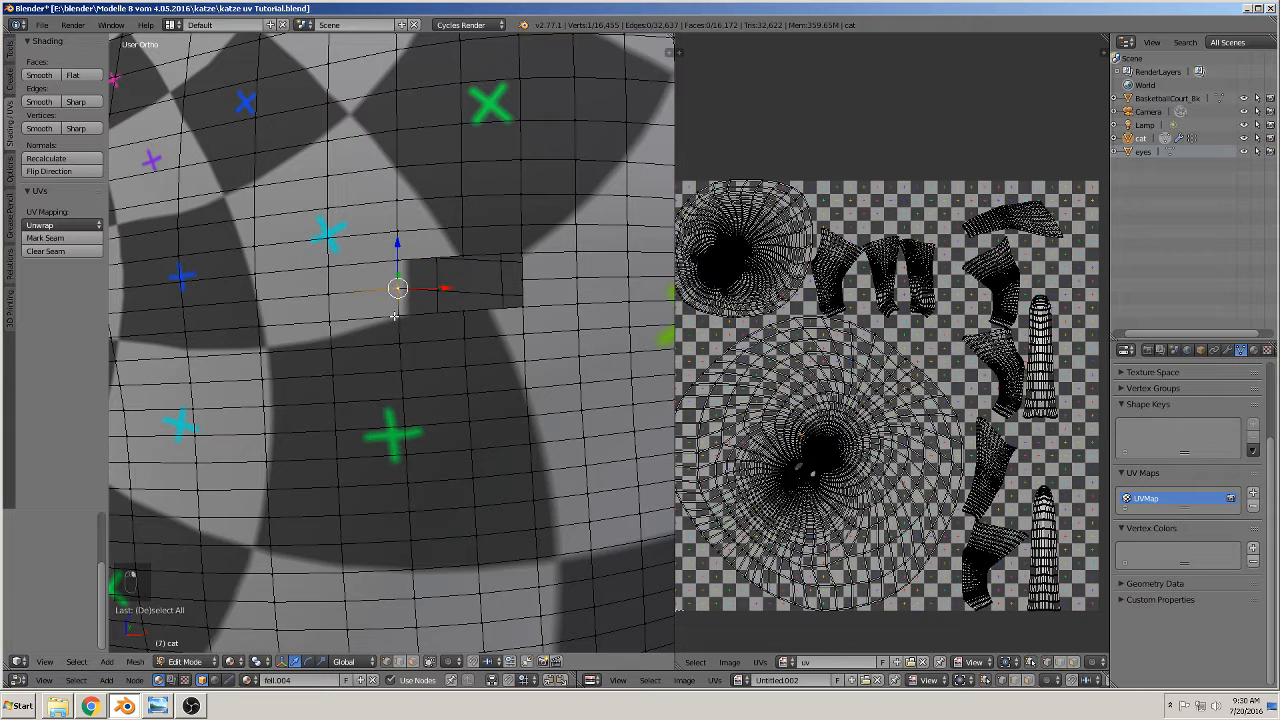
{"action": "scroll", "coordinate": [431, 306], "scroll_direction": "down", "scroll_amount": 2}
{"action": "right_click", "coordinate": [445, 285]}
{"action": "right_click", "coordinate": [435, 320], "text": "shift"}
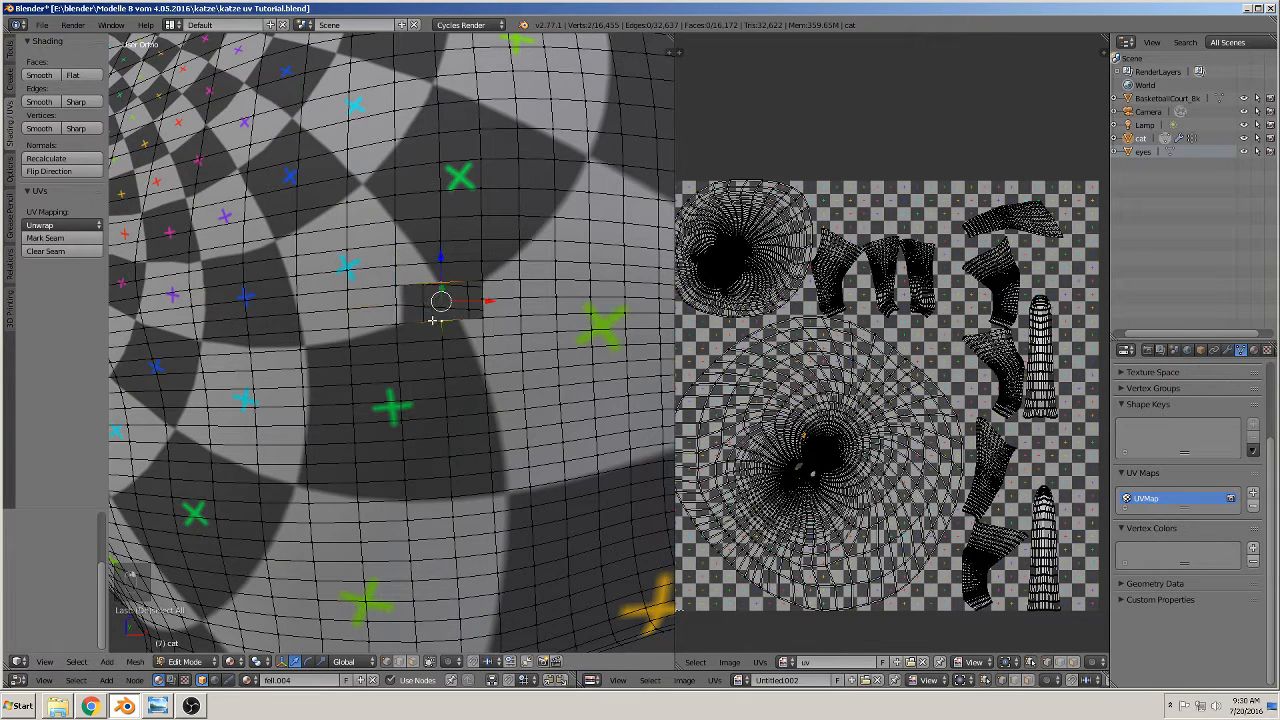
{"action": "right_click", "coordinate": [395, 327], "text": "shift"}
{"action": "right_click", "coordinate": [396, 284], "text": "shift"}
{"action": "right_click", "coordinate": [388, 302], "text": "shift"}
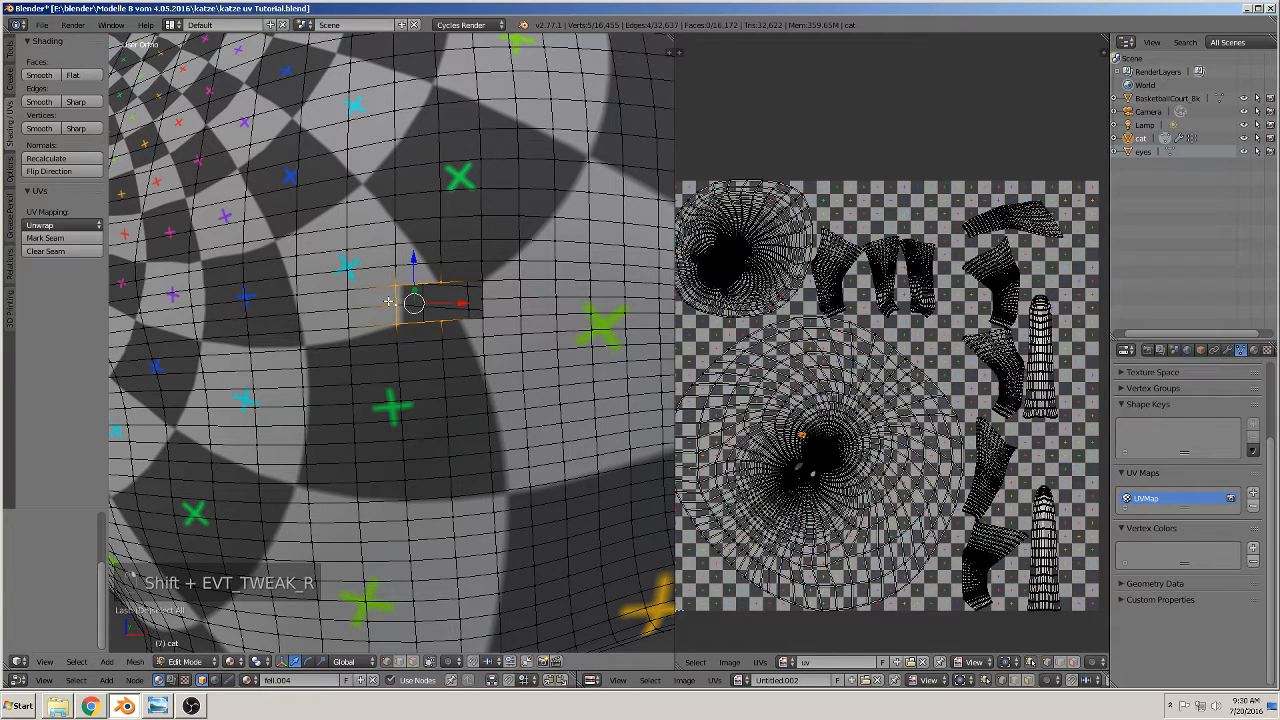
{"action": "key", "text": "f"}
- Fill the remaining rear half of the shoulder hole with a face from its border vertices
{"action": "right_click", "coordinate": [440, 280]}
{"action": "right_click", "coordinate": [438, 324], "text": "shift"}
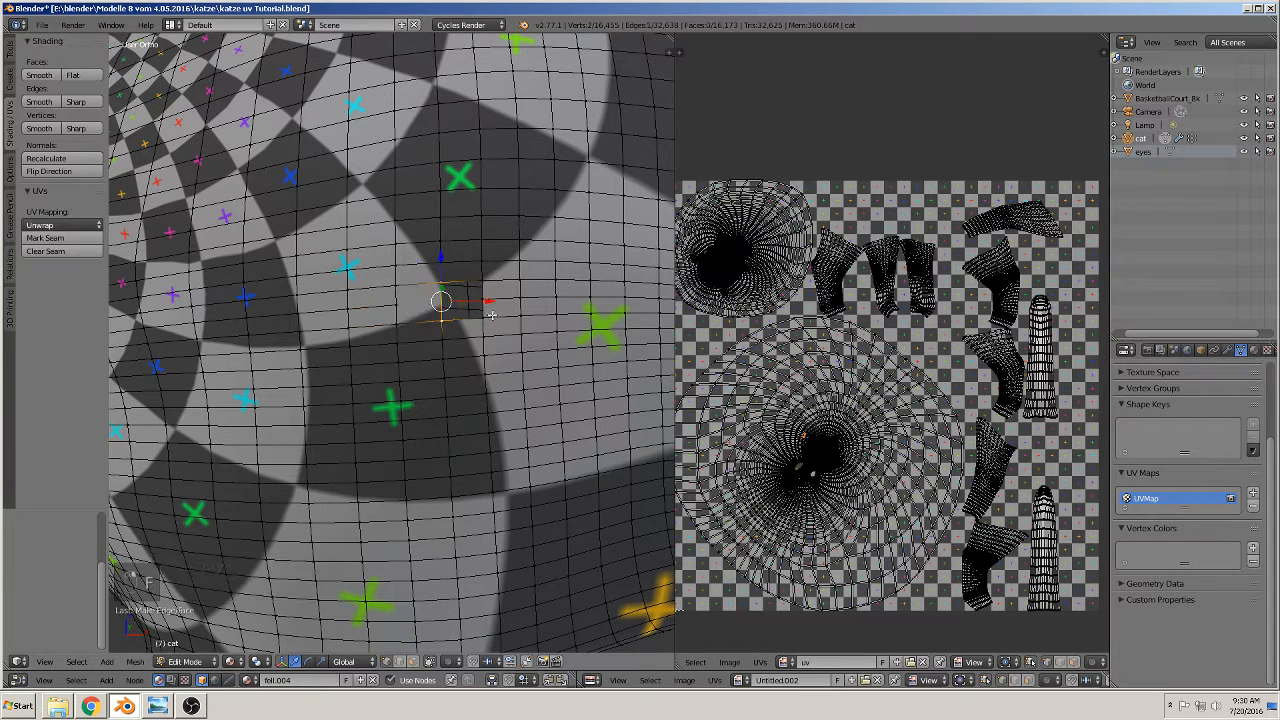
{"action": "right_click", "coordinate": [490, 316], "text": "shift"}
{"action": "right_click", "coordinate": [485, 300], "text": "shift"}
{"action": "right_click", "coordinate": [482, 283], "text": "shift"}
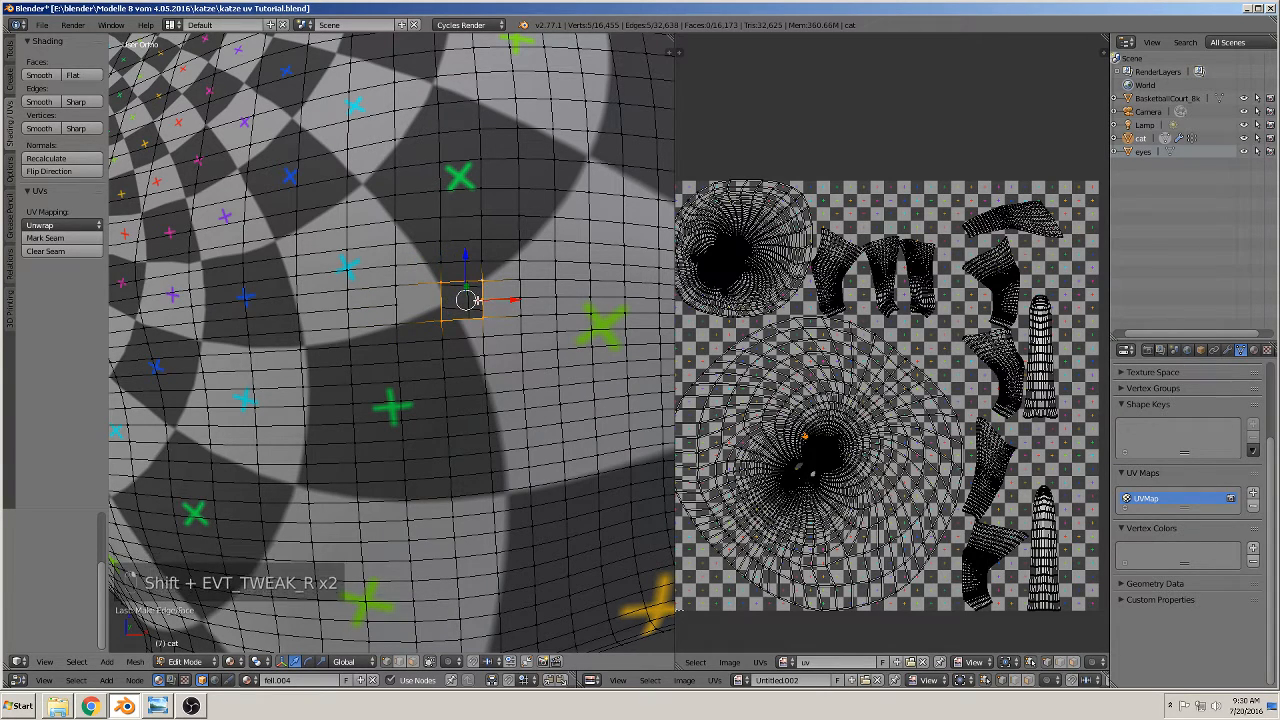
{"action": "key", "text": "f"}
- Cut lengthwise through the two new shoulder faces with the Knife tool to continue the interrupted edge line, and clear the selection
{"action": "left_click", "coordinate": [11, 60]}
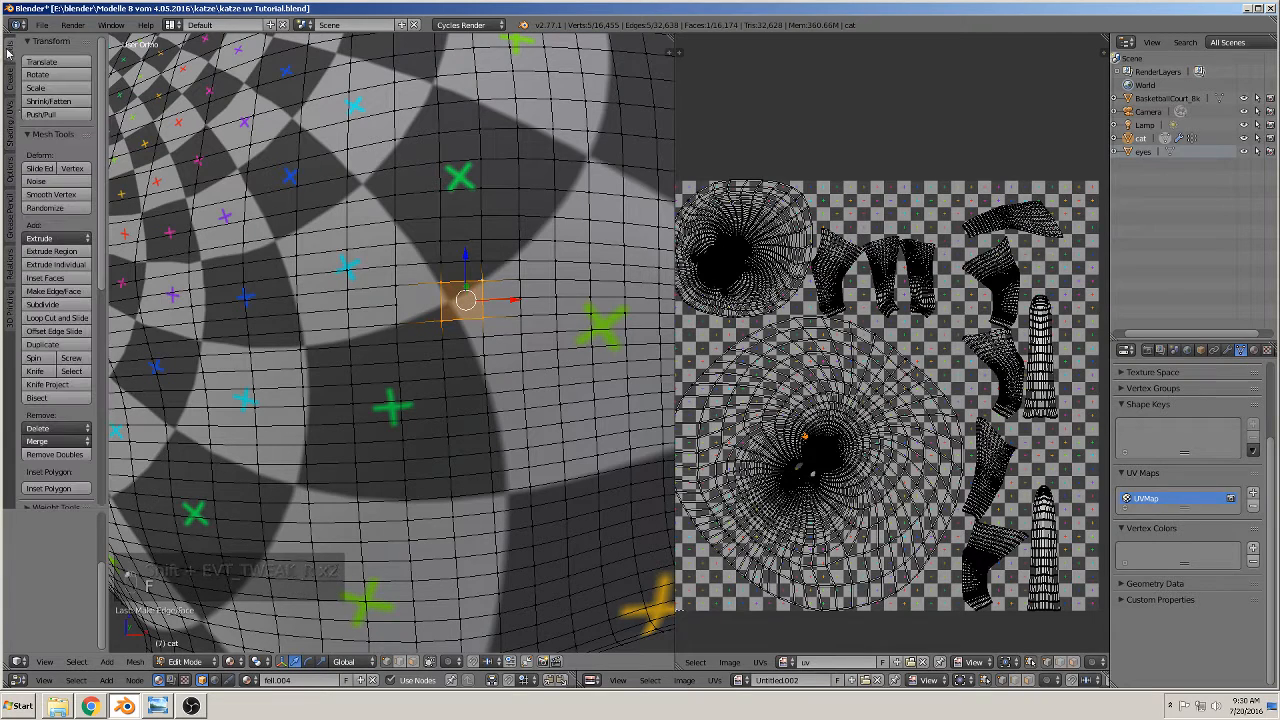
{"action": "left_click", "coordinate": [40, 372]}
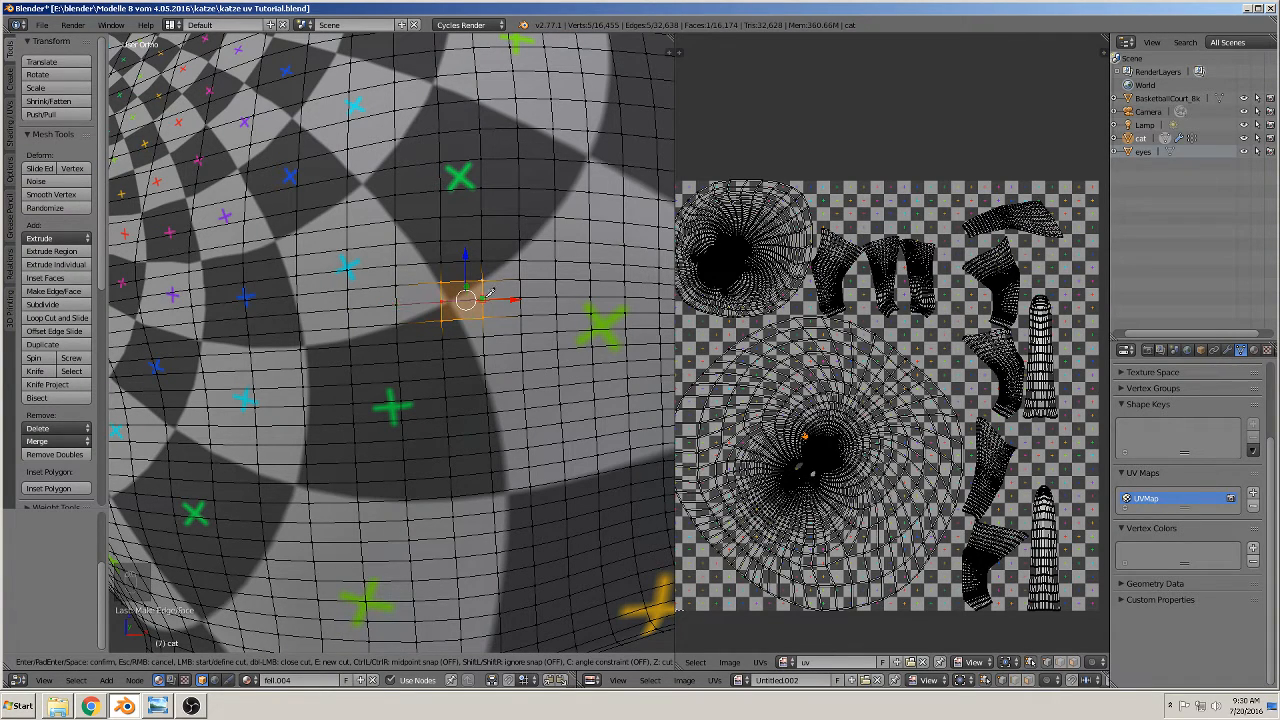
{"action": "key", "text": "Escape"}
{"action": "key", "text": "a"}
- Make hidden geometry selectable with the cat's head and the stray ear seam in view
{"action": "scroll", "coordinate": [424, 327], "scroll_direction": "down", "scroll_amount": 3}
{"action": "middle_click_drag", "start_coordinate": [330, 330], "coordinate": [434, 438], "text": "shift"}
{"action": "scroll", "coordinate": [434, 441], "scroll_direction": "up", "scroll_amount": 3}
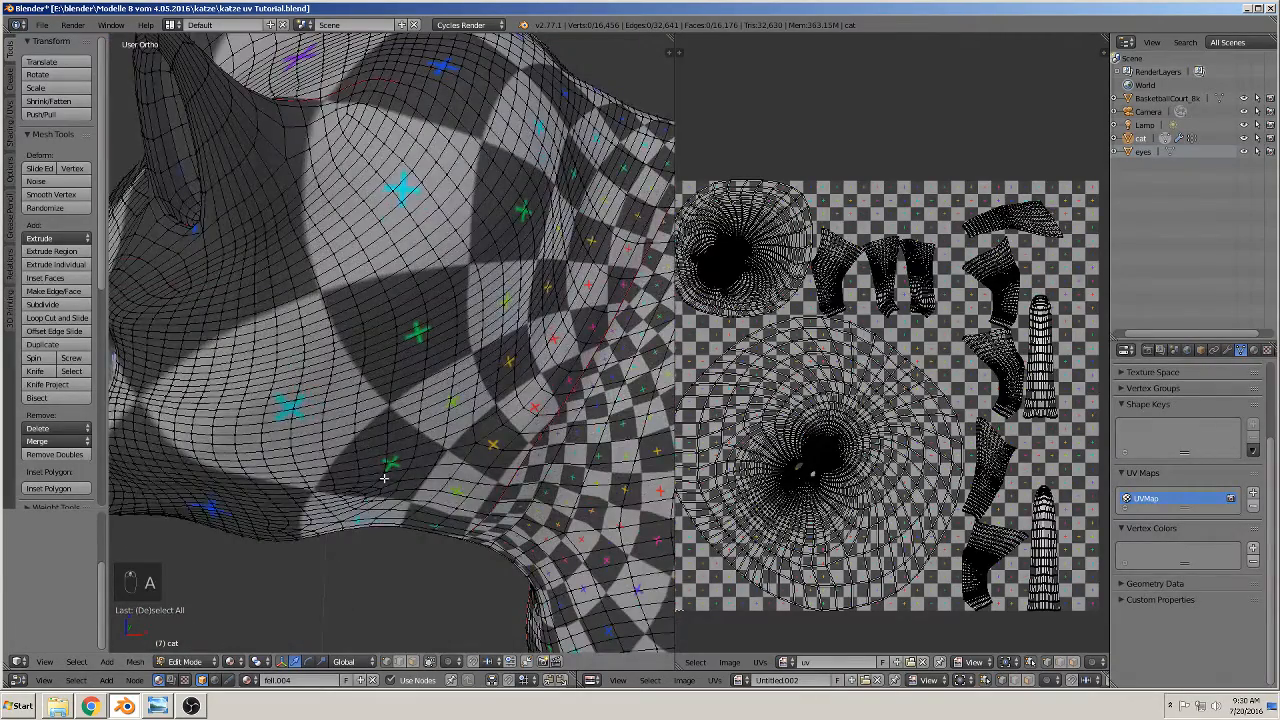
{"action": "middle_click_drag", "start_coordinate": [383, 478], "coordinate": [317, 220]}
{"action": "scroll", "coordinate": [317, 220], "scroll_direction": "down", "scroll_amount": 2}
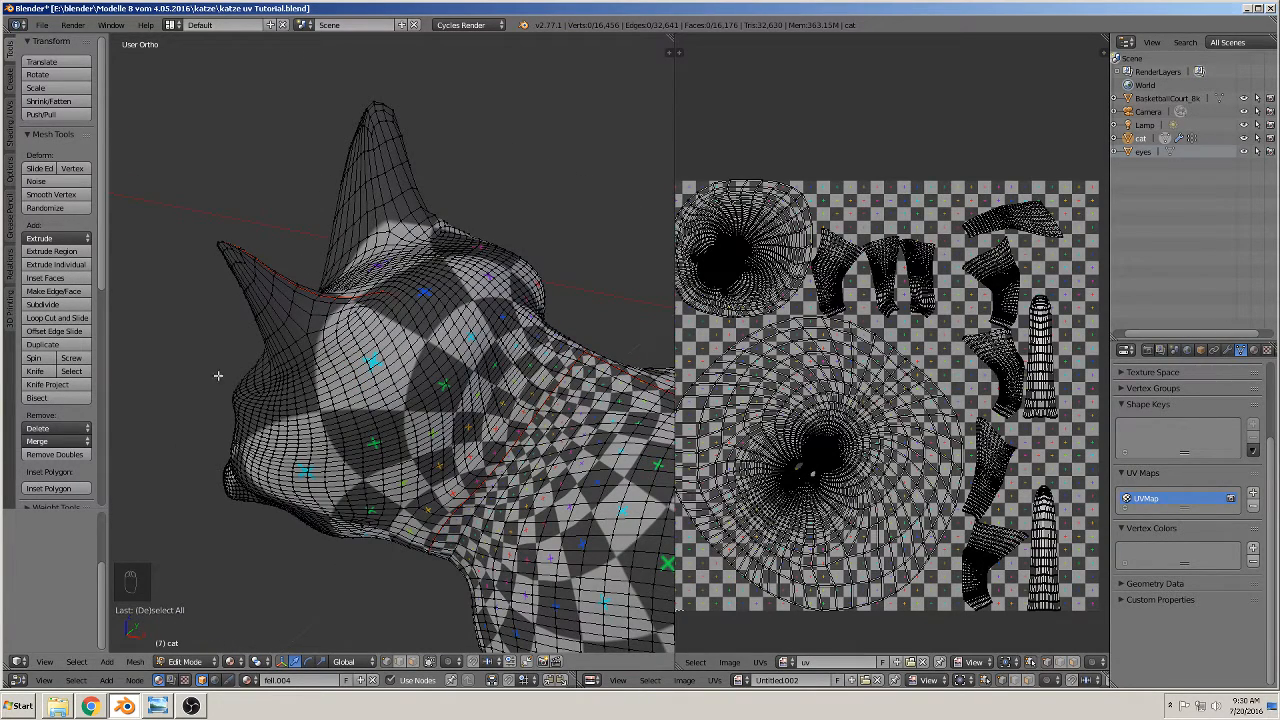
{"action": "left_click", "coordinate": [430, 662]}
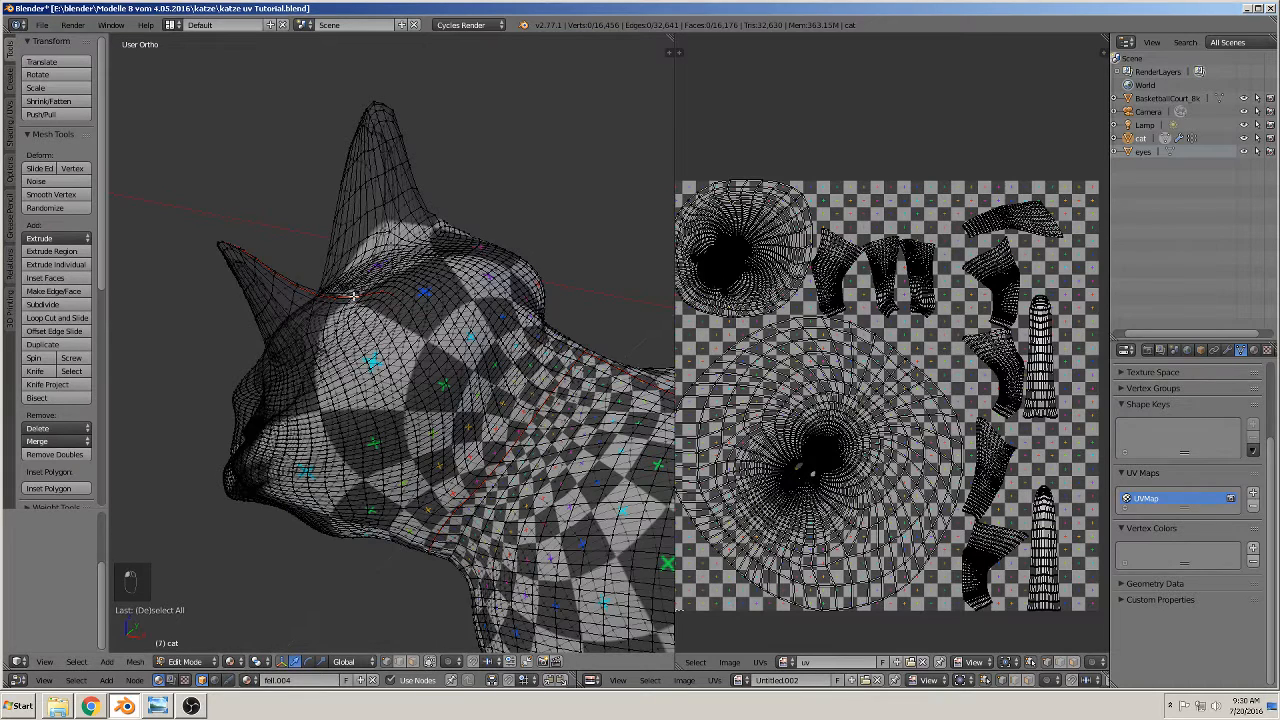
{"action": "key", "text": "c"}
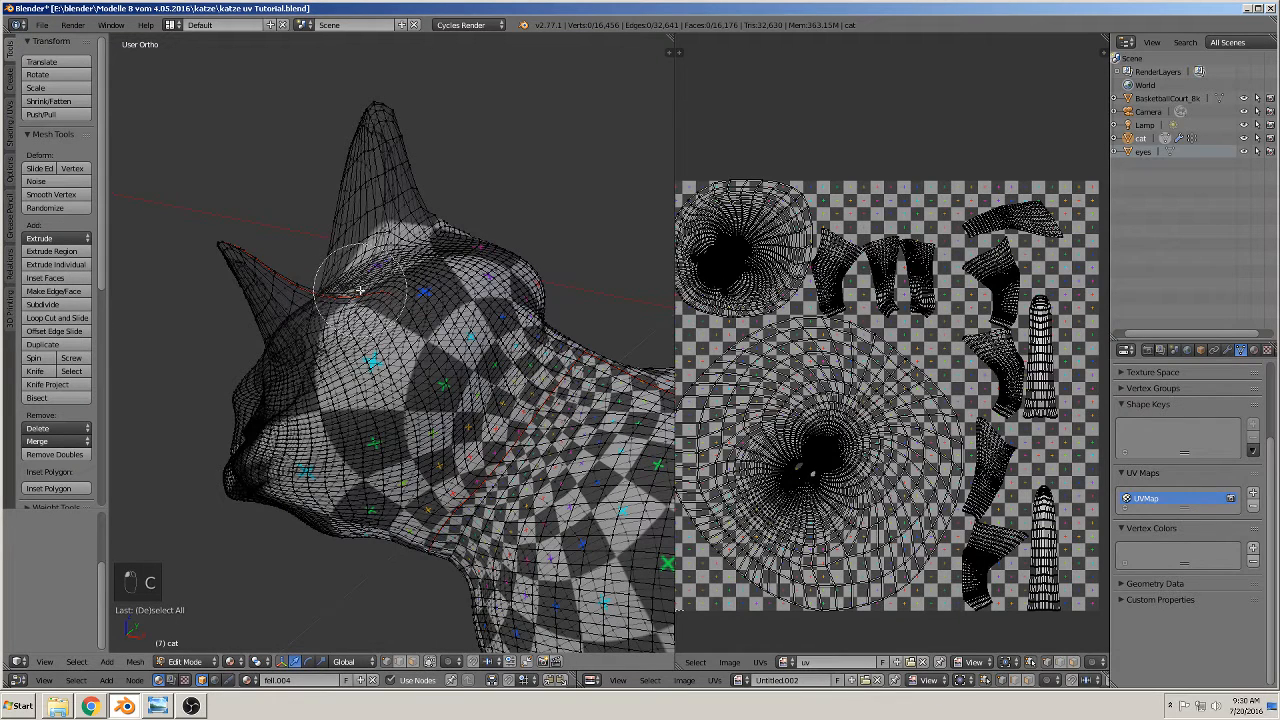
{"action": "right_click", "coordinate": [270, 268]}
{"action": "right_click", "coordinate": [312, 291], "text": "alt"}
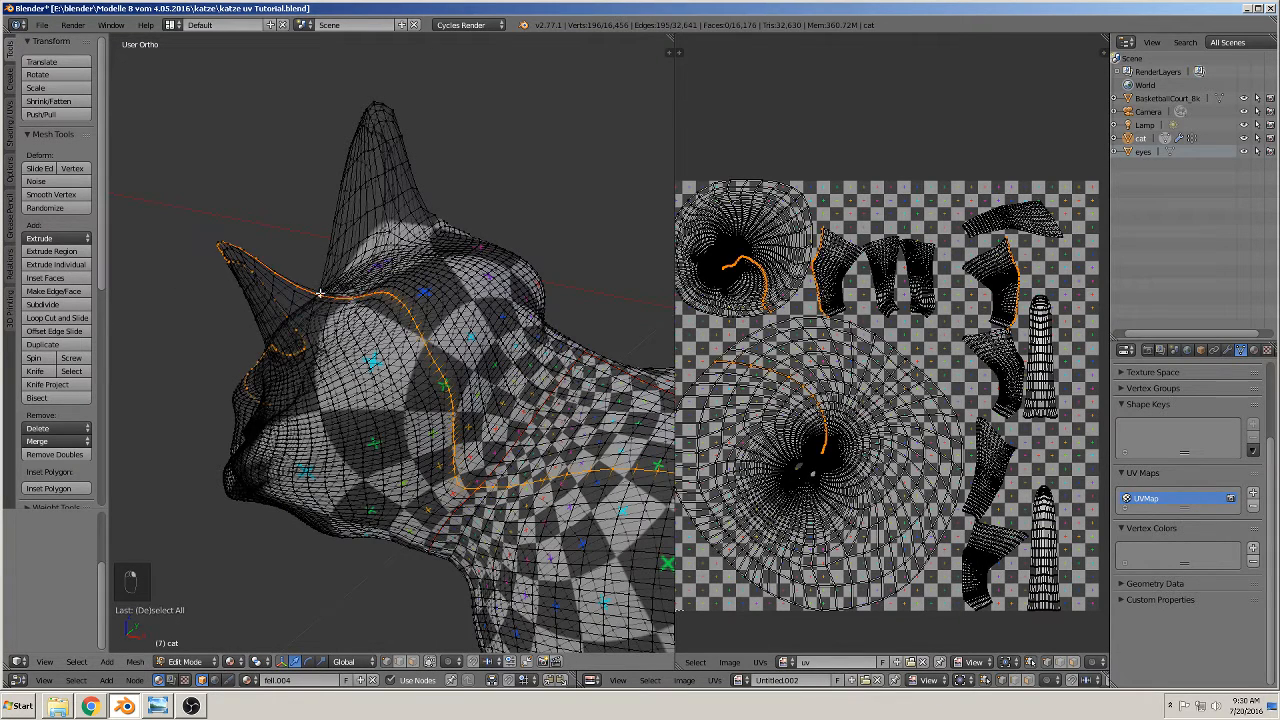
{"action": "right_click", "coordinate": [322, 292]}
{"action": "key", "text": "c"}
{"action": "right_click", "coordinate": [400, 297]}
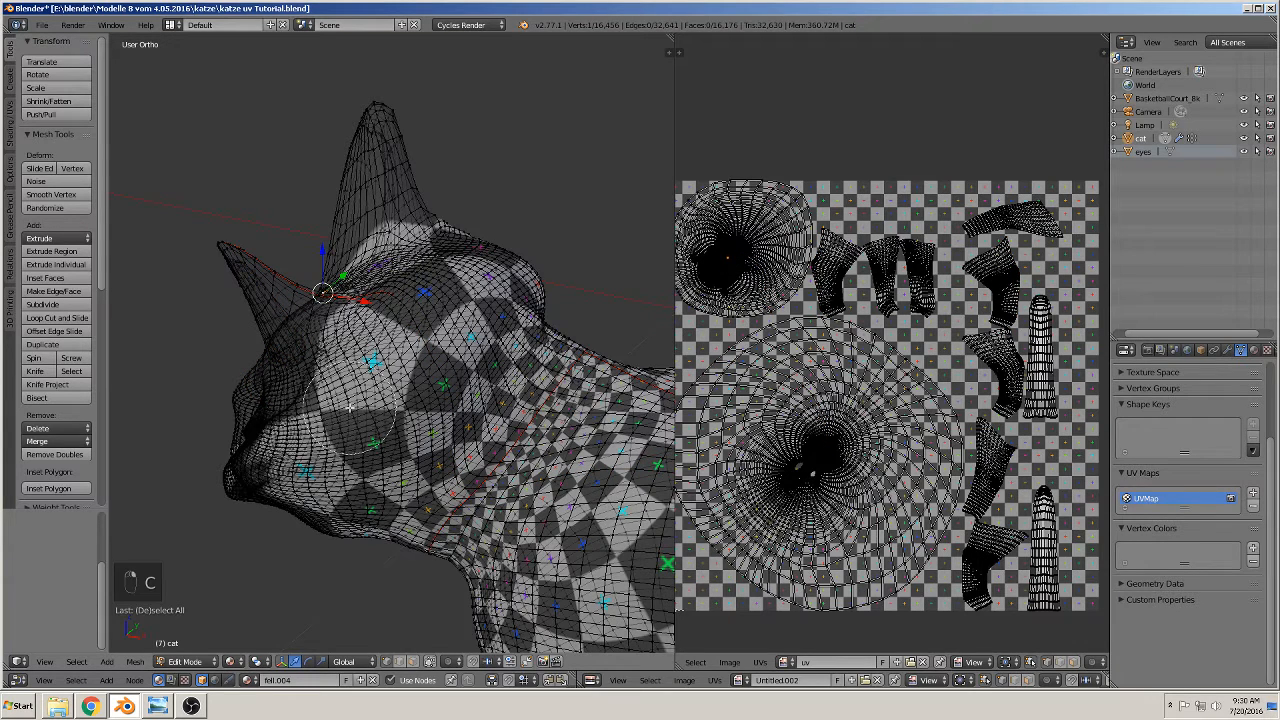
- Select the ear and the adjoining top of the head with Circle Select, clear the stray seam there and deselect everything
{"action": "key", "text": "c"}
{"action": "left_click_drag", "start_coordinate": [365, 297], "coordinate": [225, 255]}
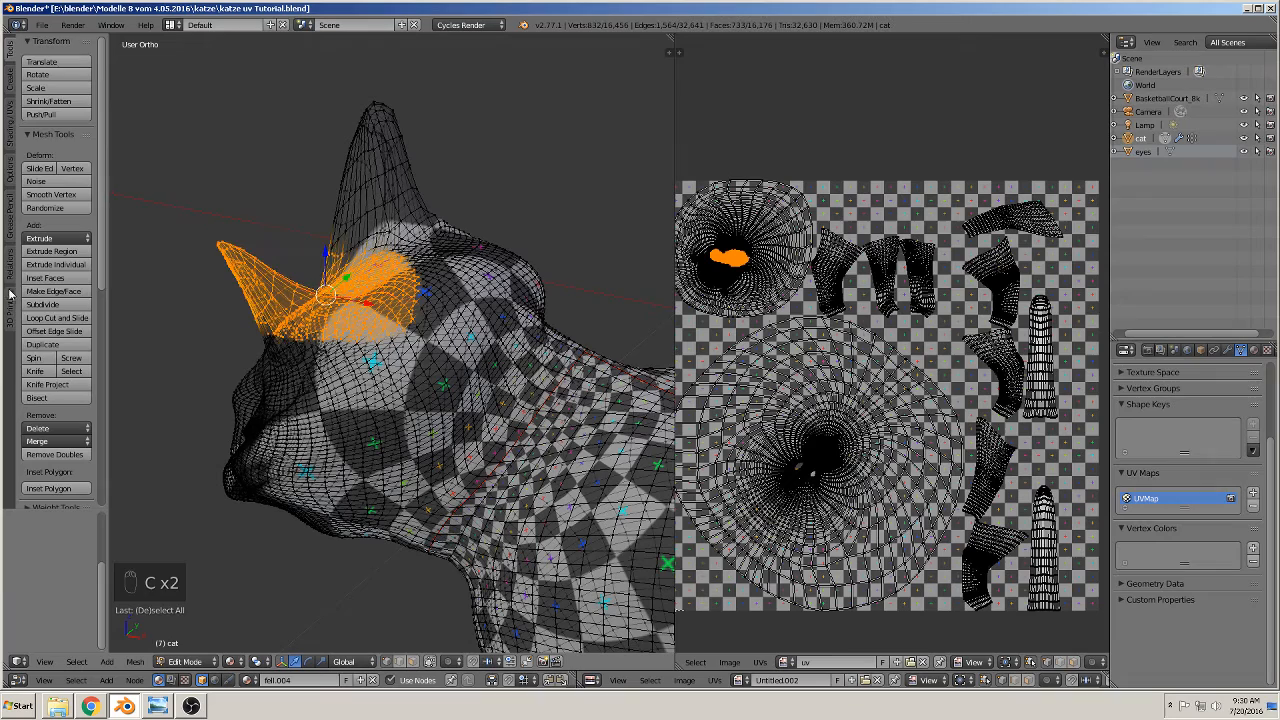
{"action": "left_click", "coordinate": [11, 120]}
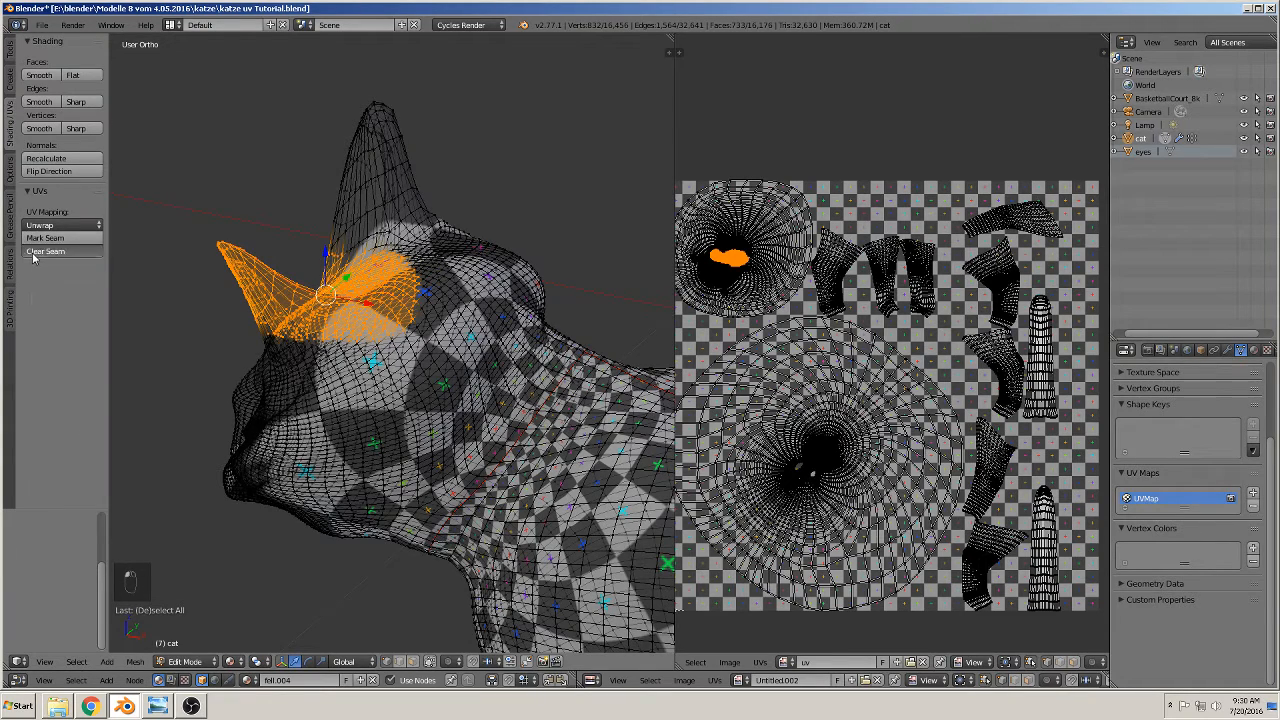
{"action": "left_click", "coordinate": [45, 238]}
{"action": "key", "text": "a"}
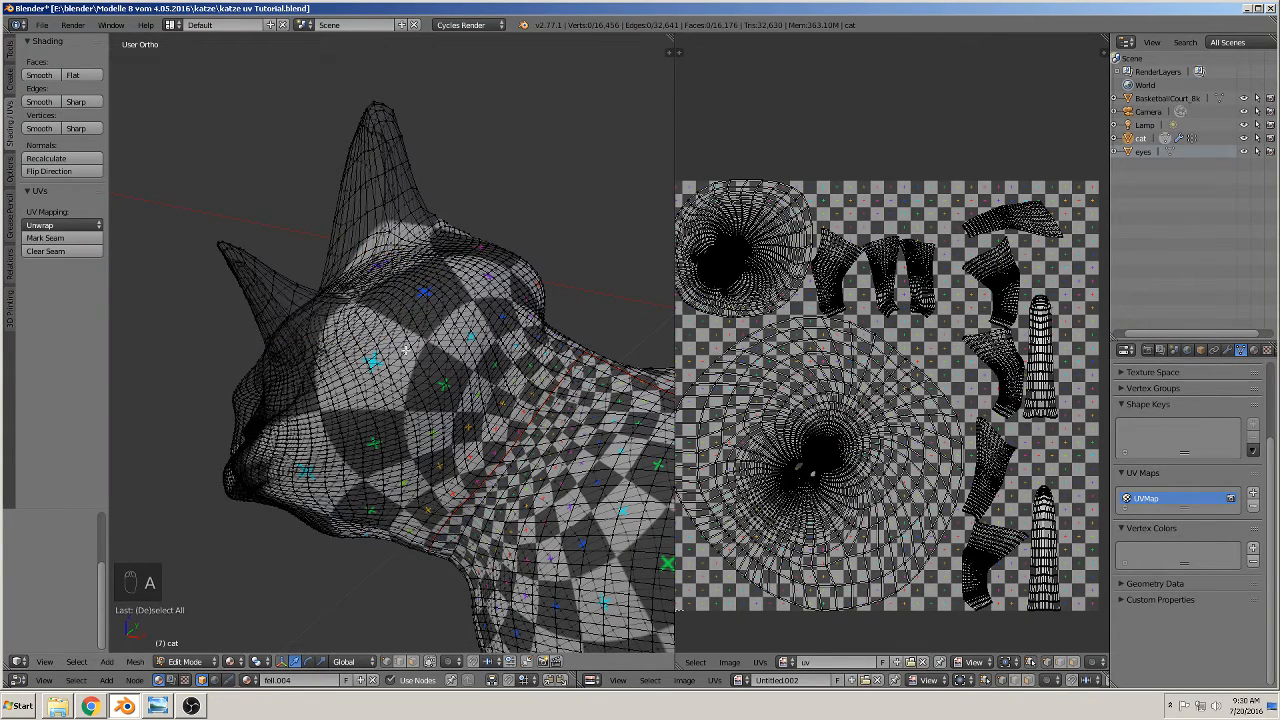
- Select the edge loop around the back of the head and limit selection to visible geometry
{"action": "middle_click_drag", "start_coordinate": [406, 347], "coordinate": [482, 457]}
{"action": "right_click", "coordinate": [508, 408], "text": "alt"}
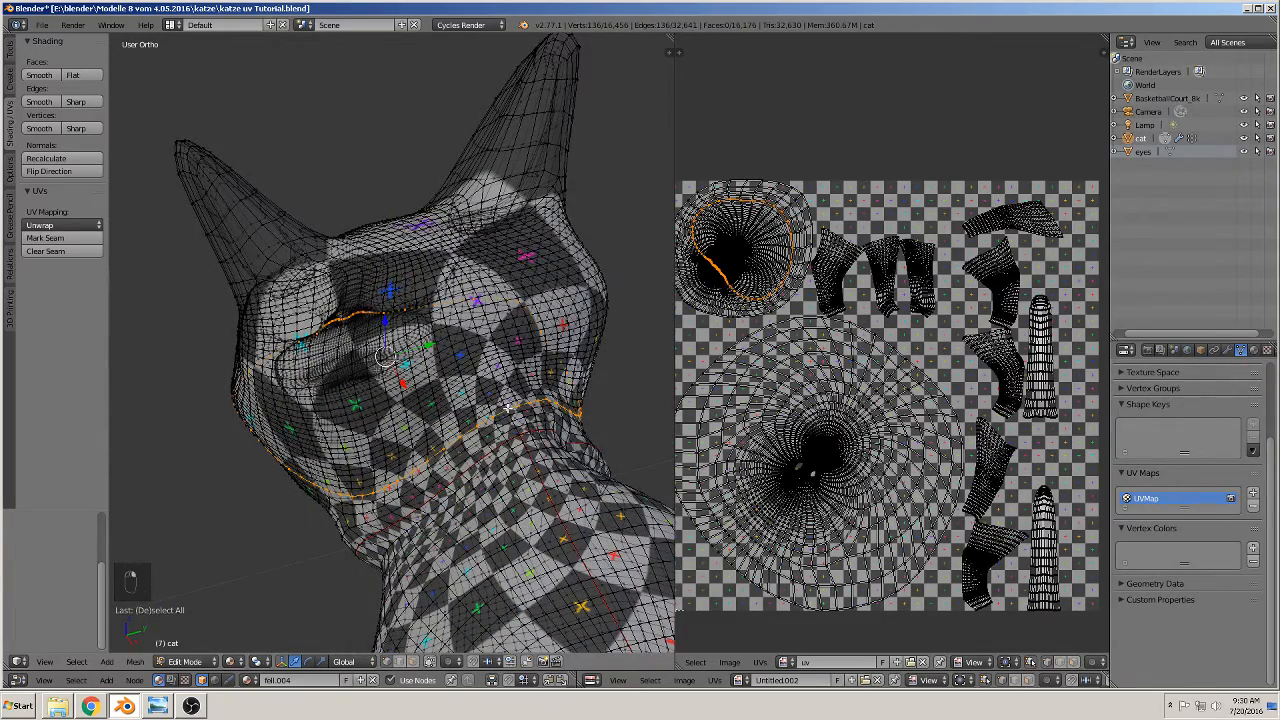
{"action": "left_click", "coordinate": [431, 661]}
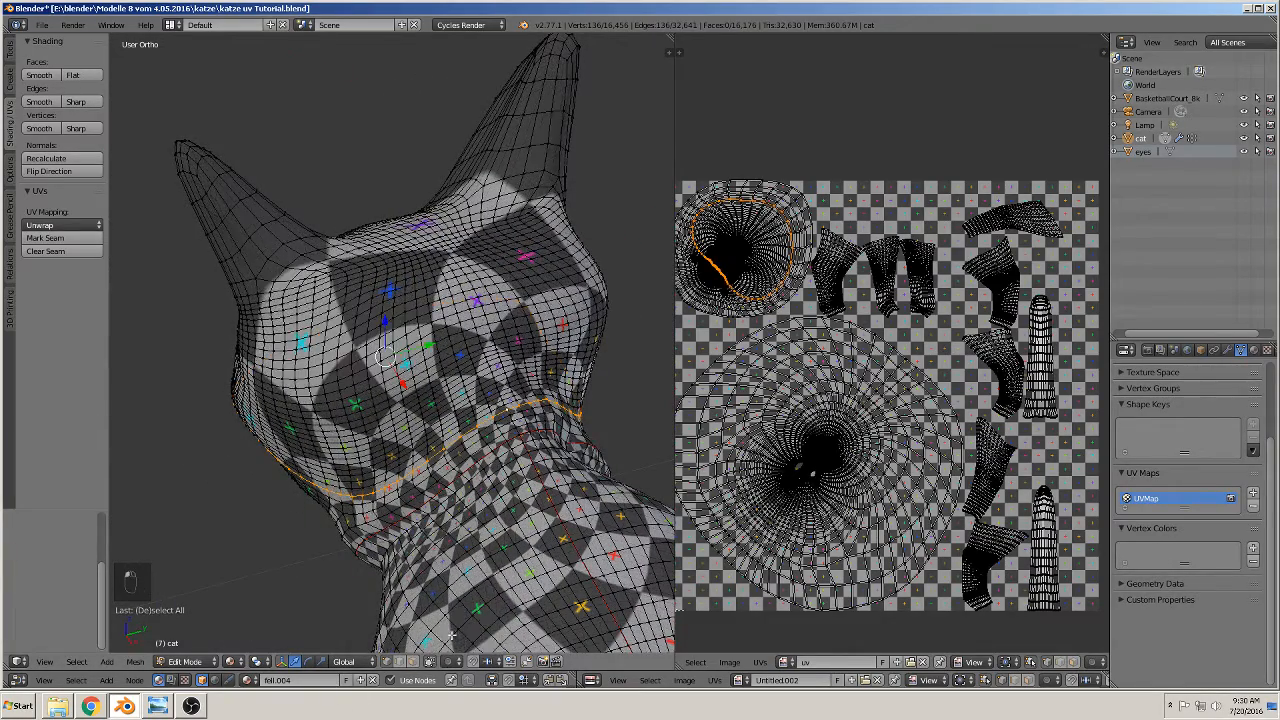
- Select the lengthwise edge loops over the head and examine their course along the neck, face and back of the head
{"action": "right_click", "coordinate": [491, 407], "text": "alt"}
{"action": "middle_click_drag", "start_coordinate": [491, 410], "coordinate": [565, 396]}
{"action": "middle_click_drag", "start_coordinate": [473, 497], "coordinate": [637, 133], "text": "shift"}
{"action": "scroll", "coordinate": [481, 258], "scroll_direction": "down", "scroll_amount": 3}
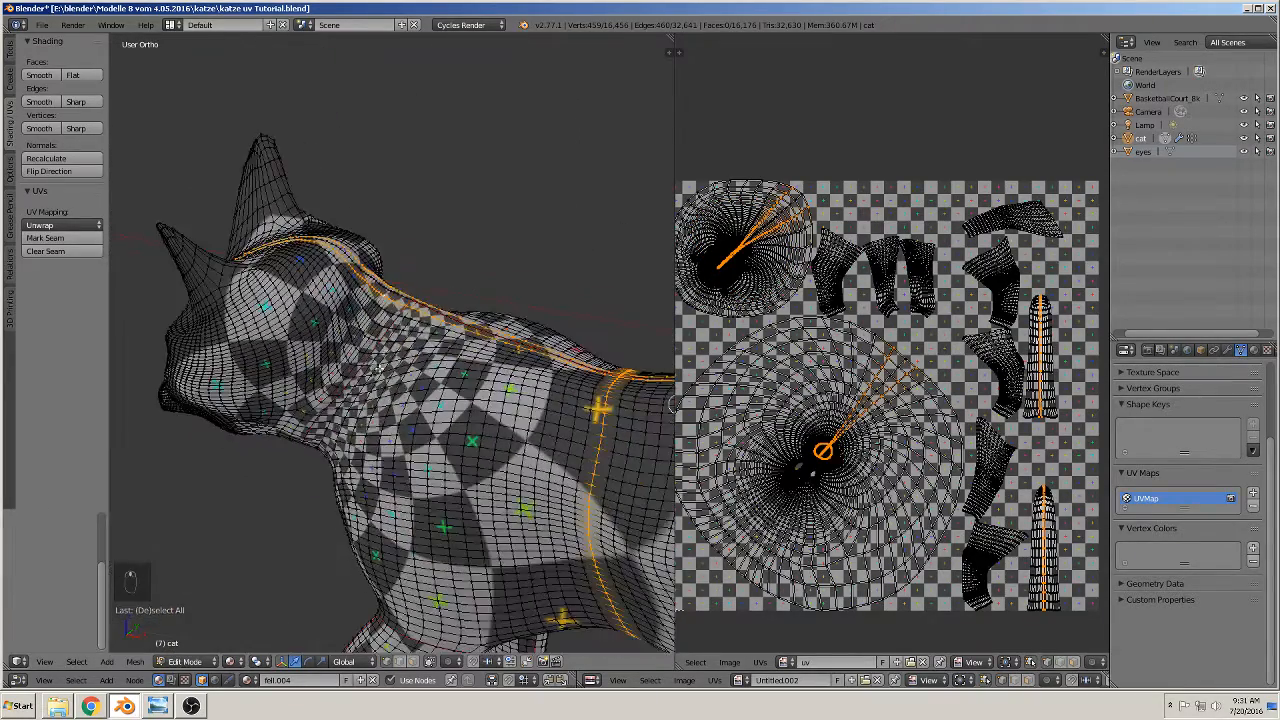
{"action": "middle_click_drag", "start_coordinate": [379, 370], "coordinate": [512, 352]}
{"action": "scroll", "coordinate": [494, 337], "scroll_direction": "up", "scroll_amount": 3}
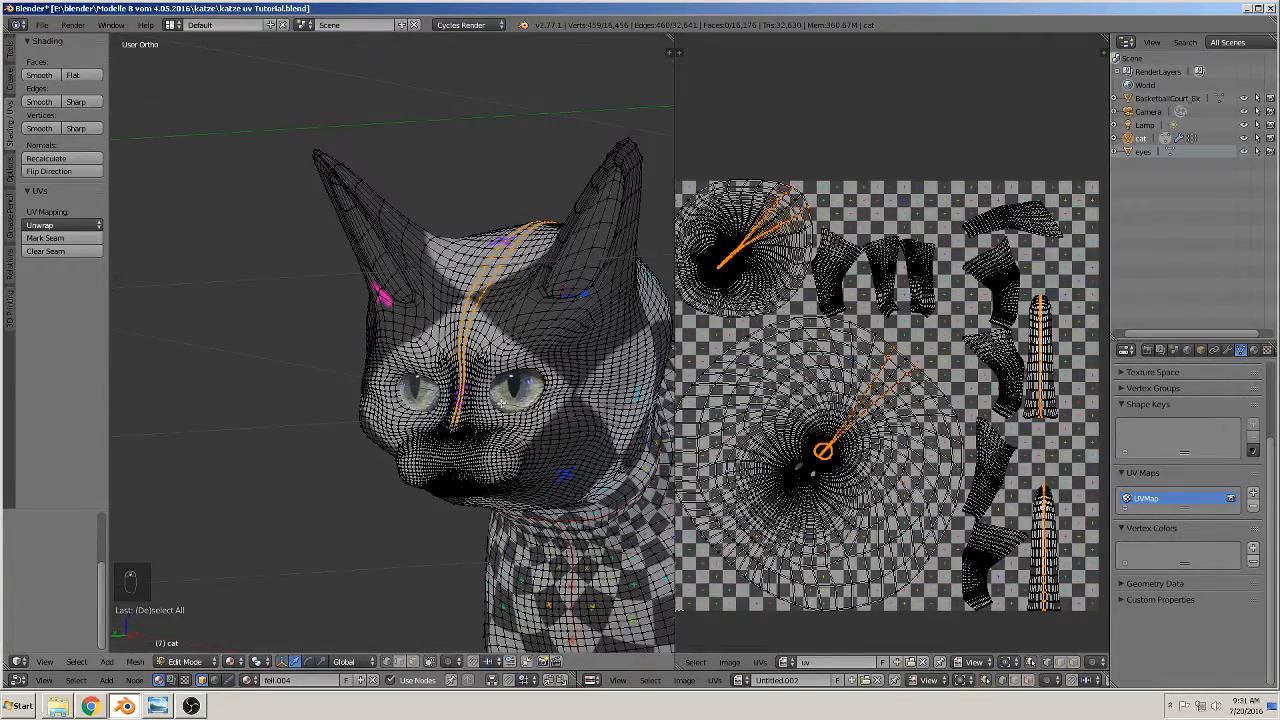
{"action": "middle_click_drag", "start_coordinate": [507, 481], "coordinate": [345, 466]}
{"action": "middle_click_drag", "start_coordinate": [469, 385], "coordinate": [330, 460], "text": "shift"}
{"action": "scroll", "coordinate": [473, 517], "scroll_direction": "up", "scroll_amount": 2}
{"action": "scroll", "coordinate": [295, 433], "scroll_direction": "down", "scroll_amount": 3}
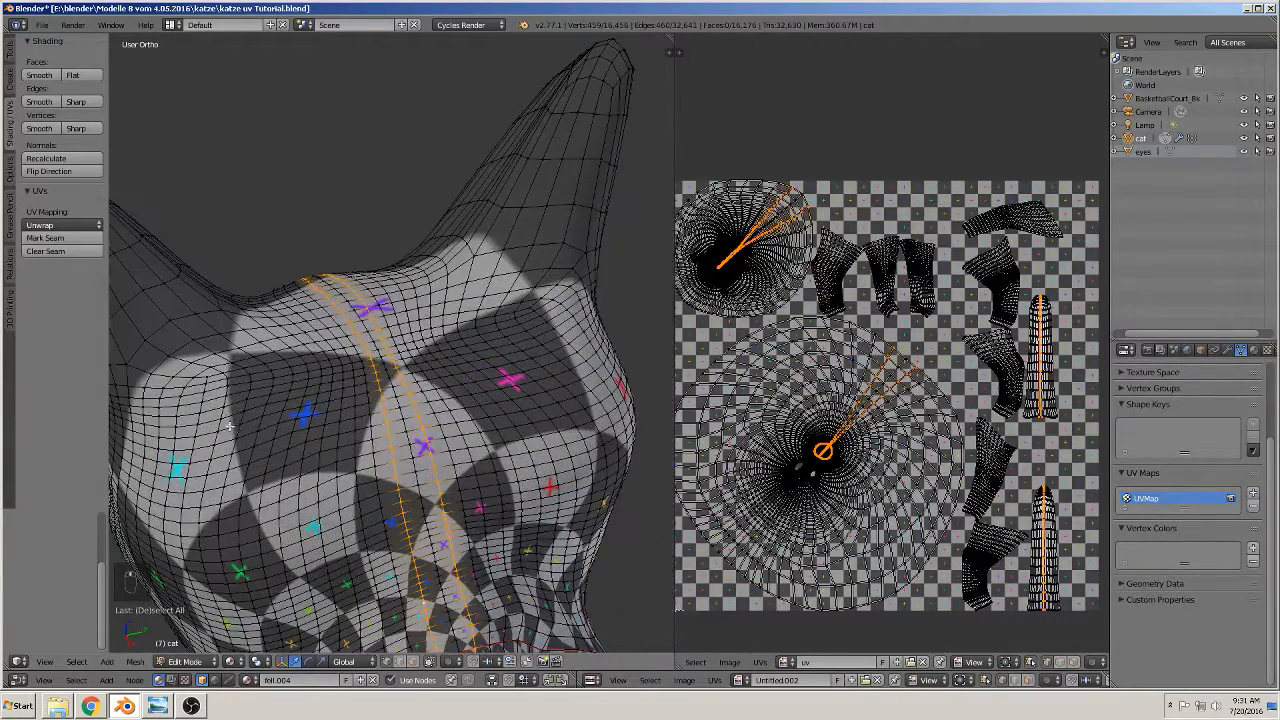
{"action": "scroll", "coordinate": [226, 421], "scroll_direction": "up", "scroll_amount": 1}
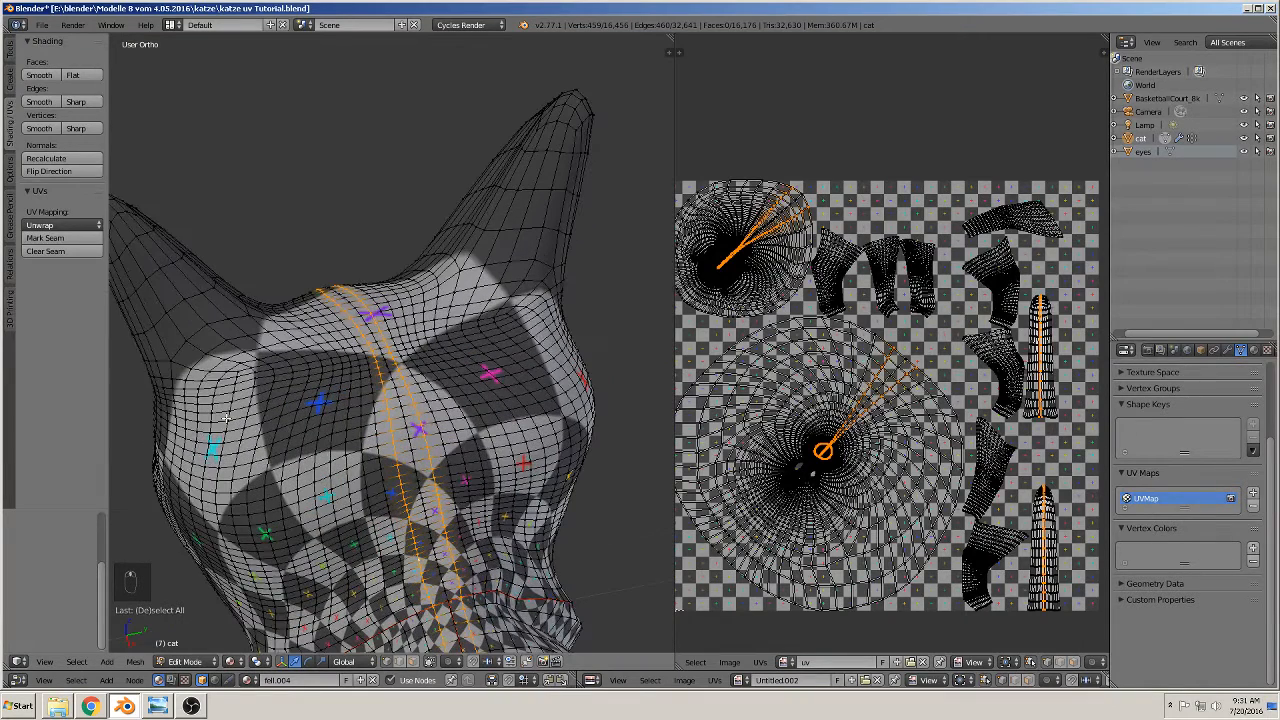
- Select the shortest path across the back of the head from below one ear to below the other and mark it as a seam
{"action": "right_click", "coordinate": [185, 389]}
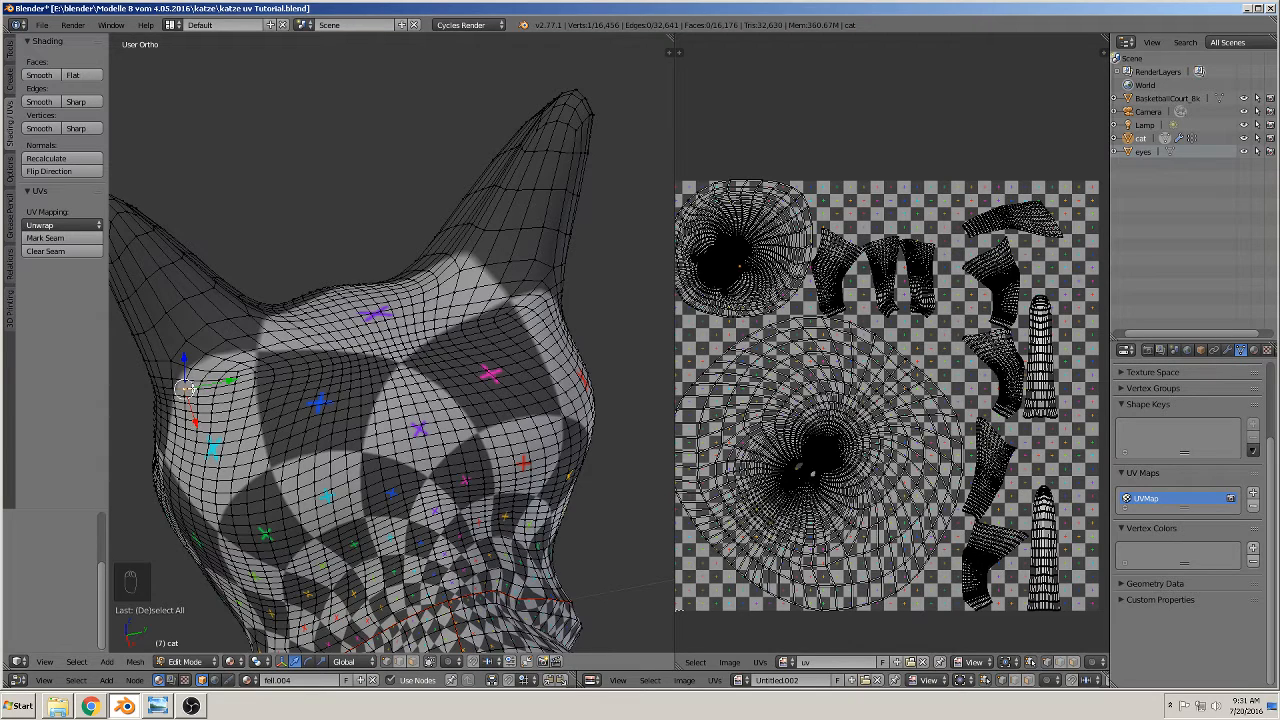
{"action": "right_click", "coordinate": [551, 313], "text": "ctrl"}
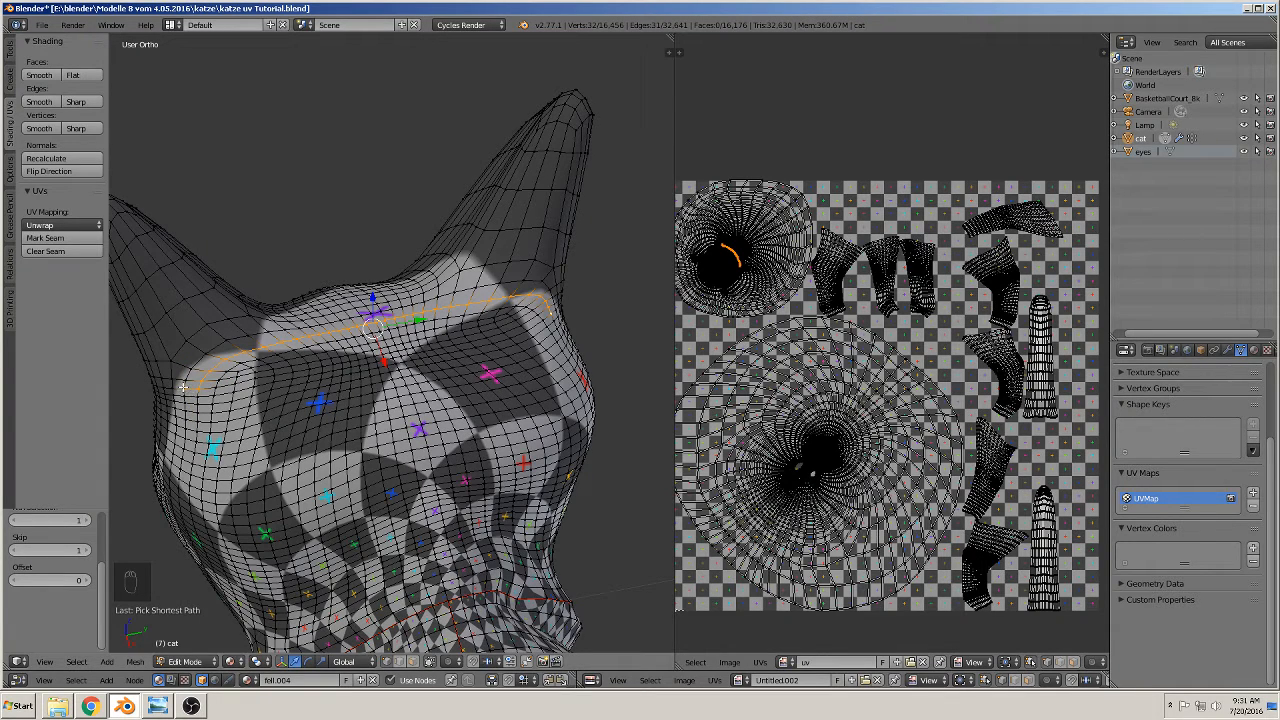
{"action": "left_click", "coordinate": [379, 322]}
{"action": "left_click", "coordinate": [60, 238]}
- Try a shortest-path selection from the middle of the head seam down to the neck seam
{"action": "right_click", "coordinate": [381, 326]}
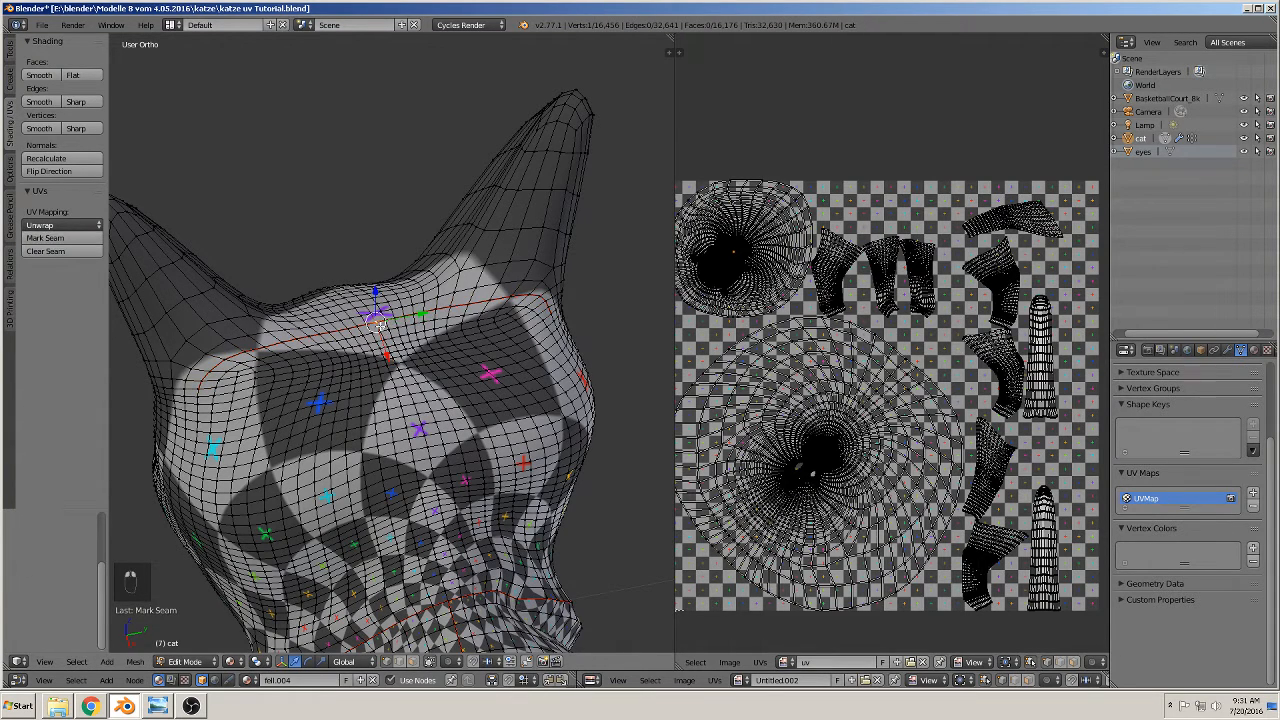
{"action": "right_click", "coordinate": [450, 599], "text": "ctrl"}
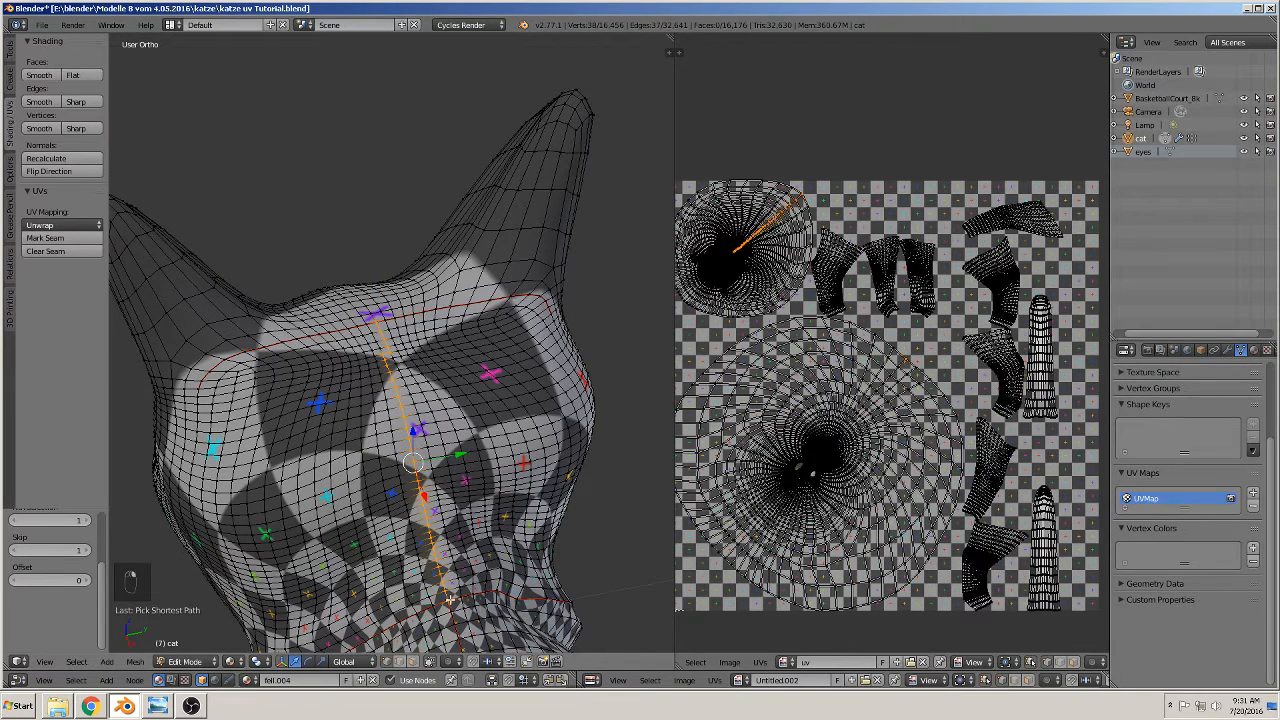
{"action": "scroll", "coordinate": [423, 462], "scroll_direction": "up", "scroll_amount": 2}
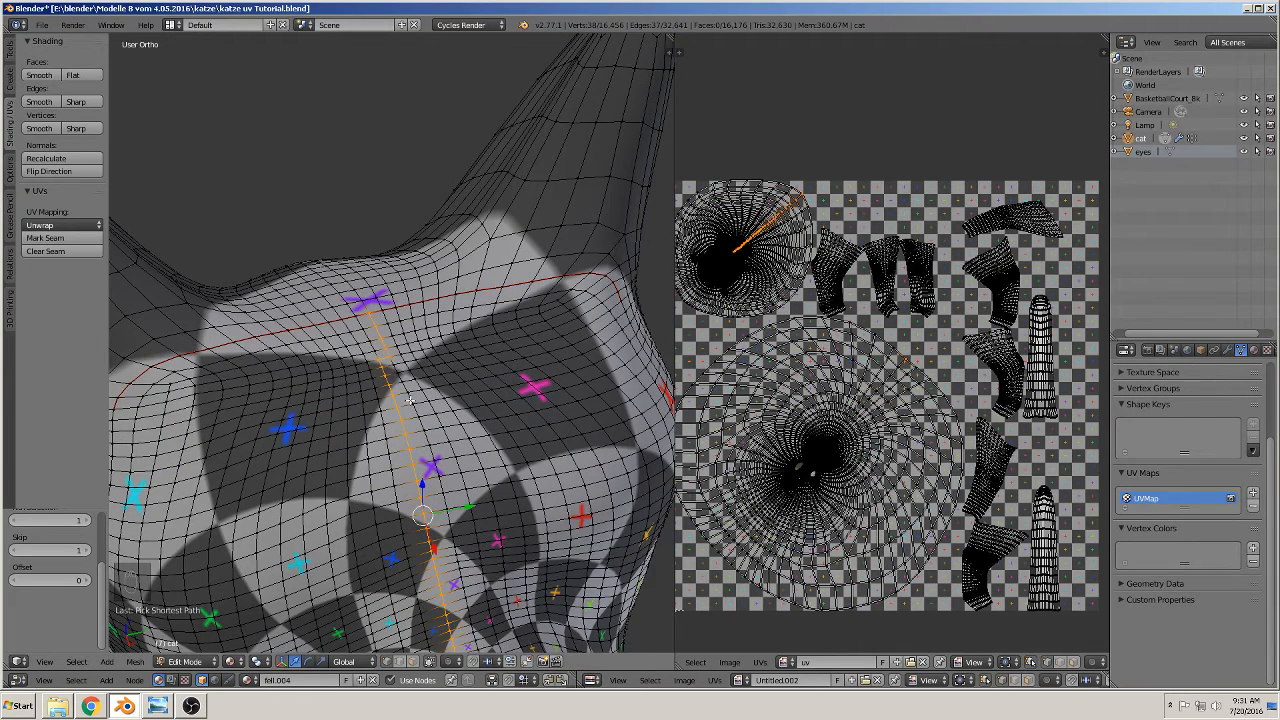
{"action": "scroll", "coordinate": [411, 400], "scroll_direction": "down", "scroll_amount": 2}
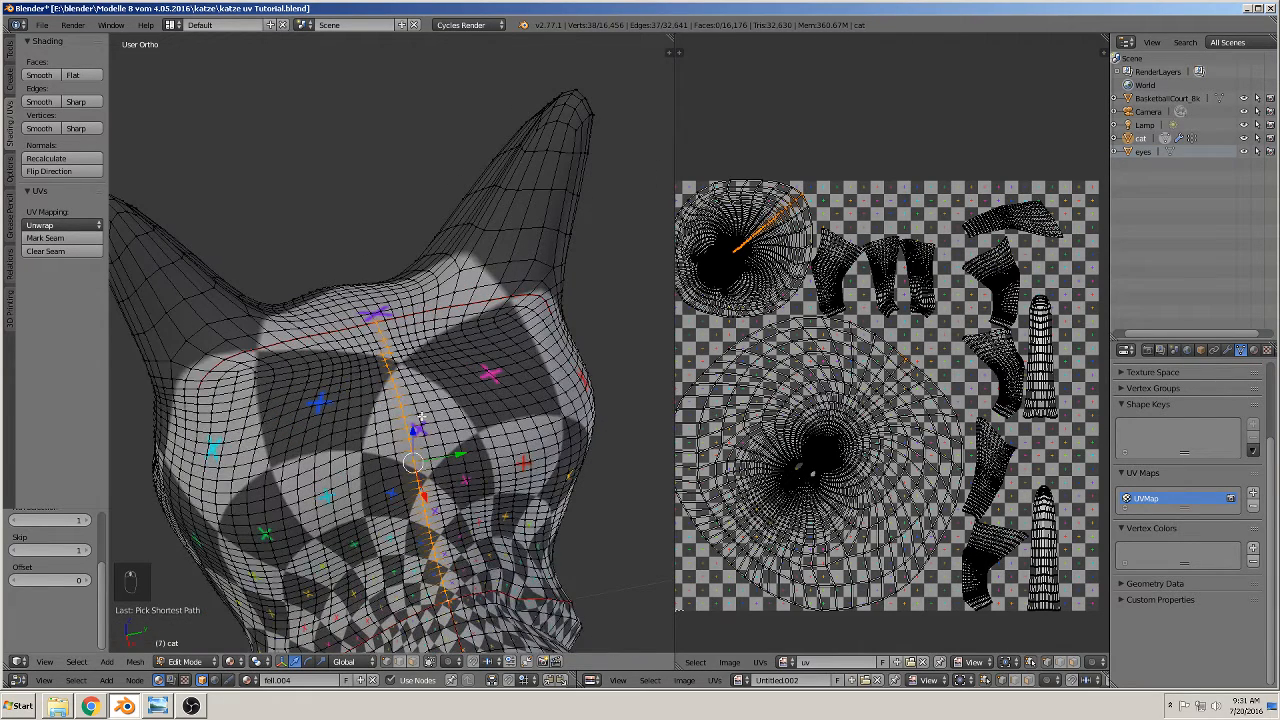
- Select the shortest path from the middle of the head seam down to the neck seam and mark it as a seam
{"action": "right_click", "coordinate": [376, 316]}
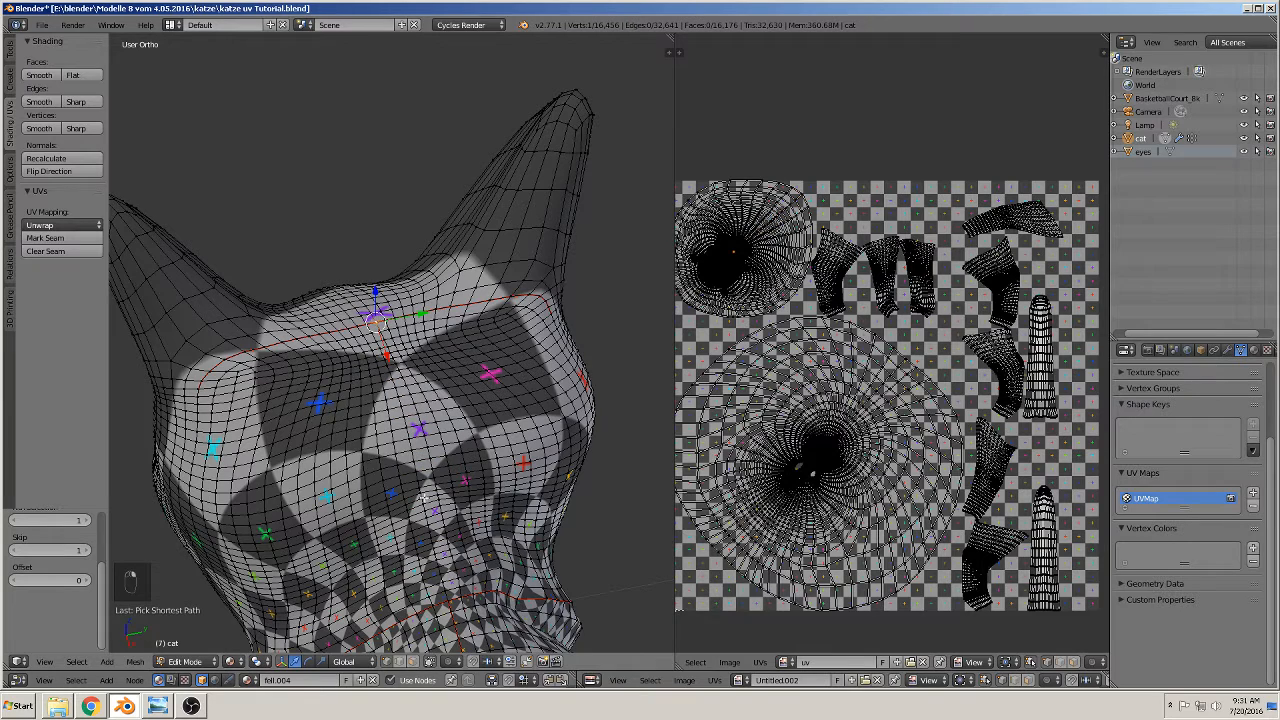
{"action": "right_click", "coordinate": [461, 597], "text": "ctrl"}
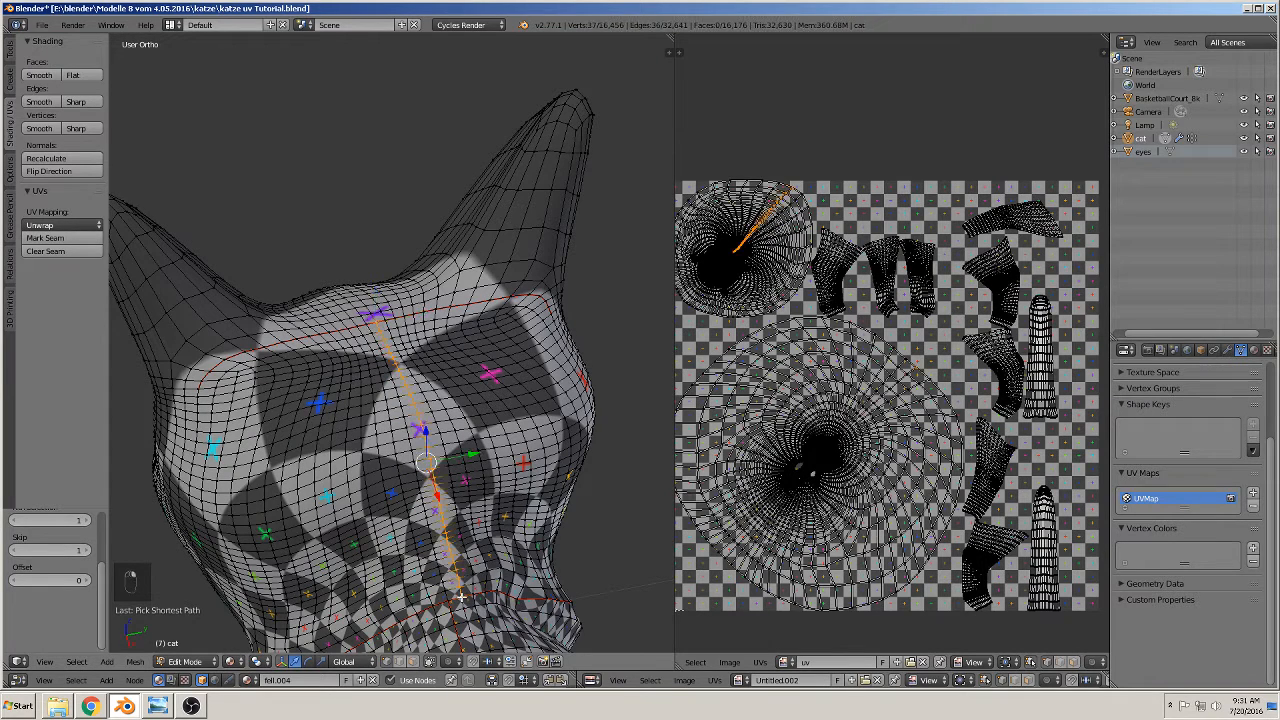
{"action": "left_click", "coordinate": [50, 238]}
{"action": "scroll", "coordinate": [293, 416], "scroll_direction": "down", "scroll_amount": 2}
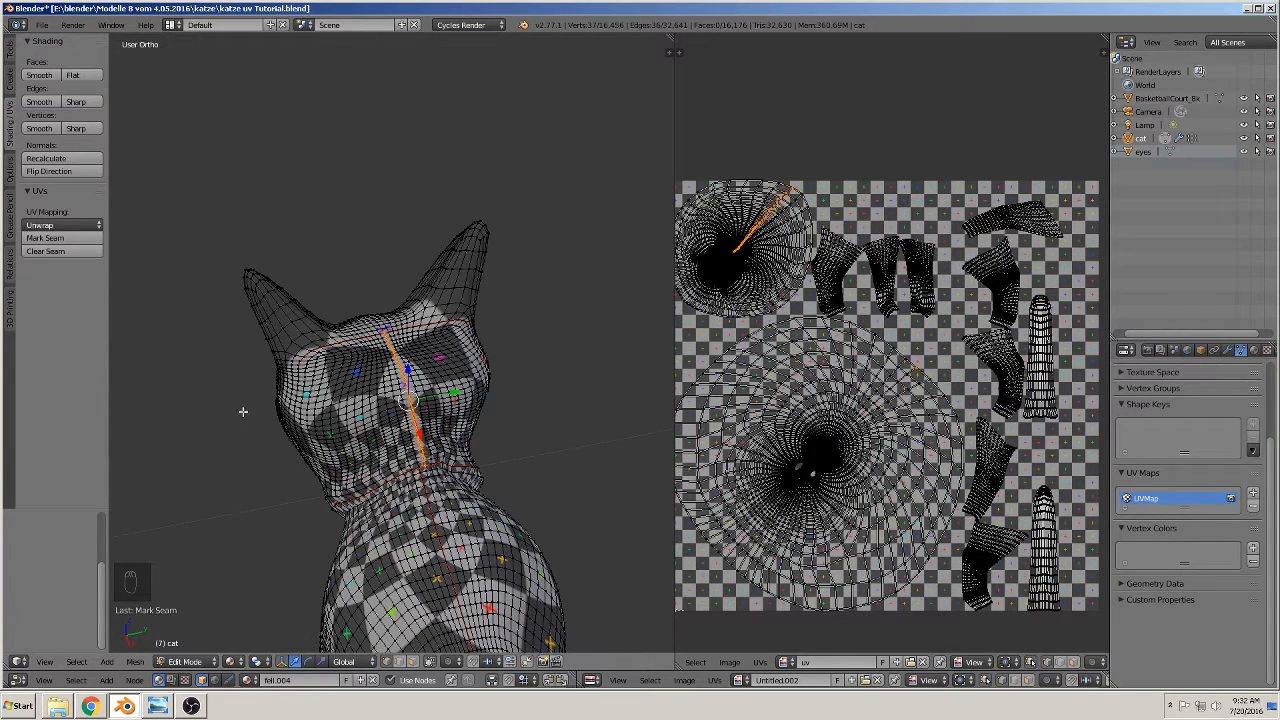
- Select the shortest path from the middle of the mouth down the throat to the neck seam and mark it as a seam
{"action": "middle_click_drag", "start_coordinate": [291, 496], "coordinate": [462, 458]}
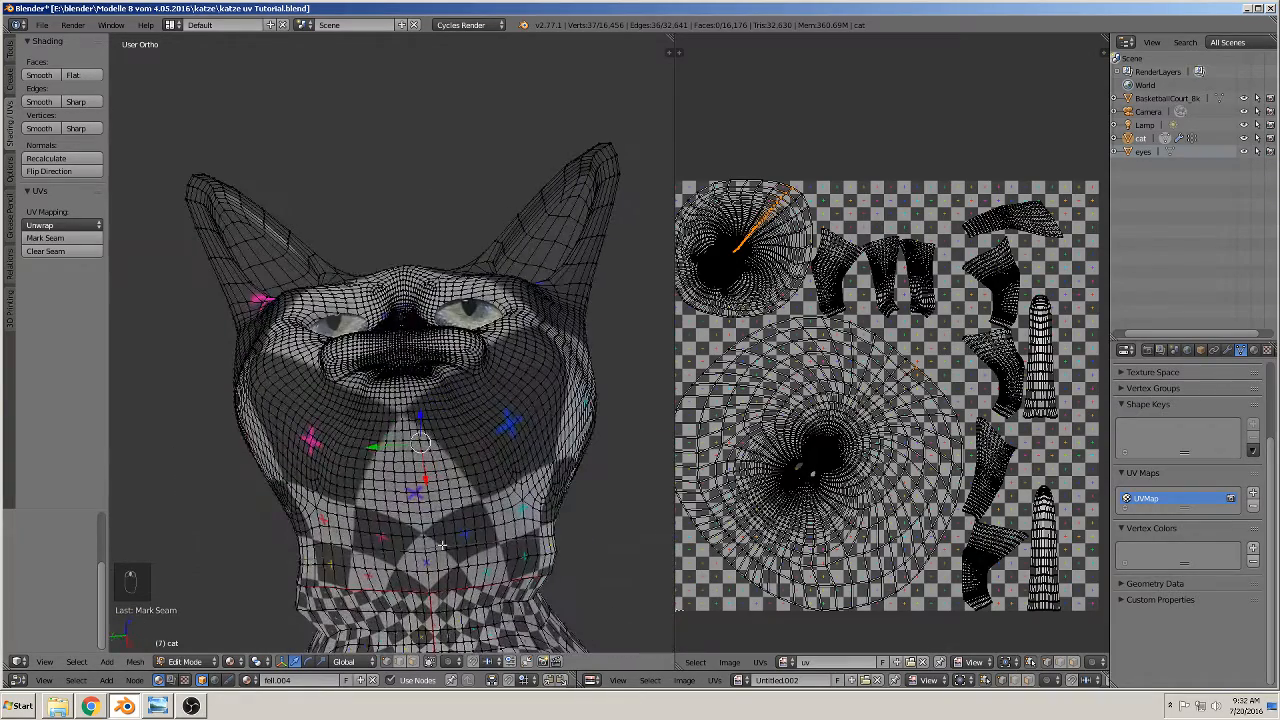
{"action": "scroll", "coordinate": [395, 378], "scroll_direction": "up", "scroll_amount": 6}
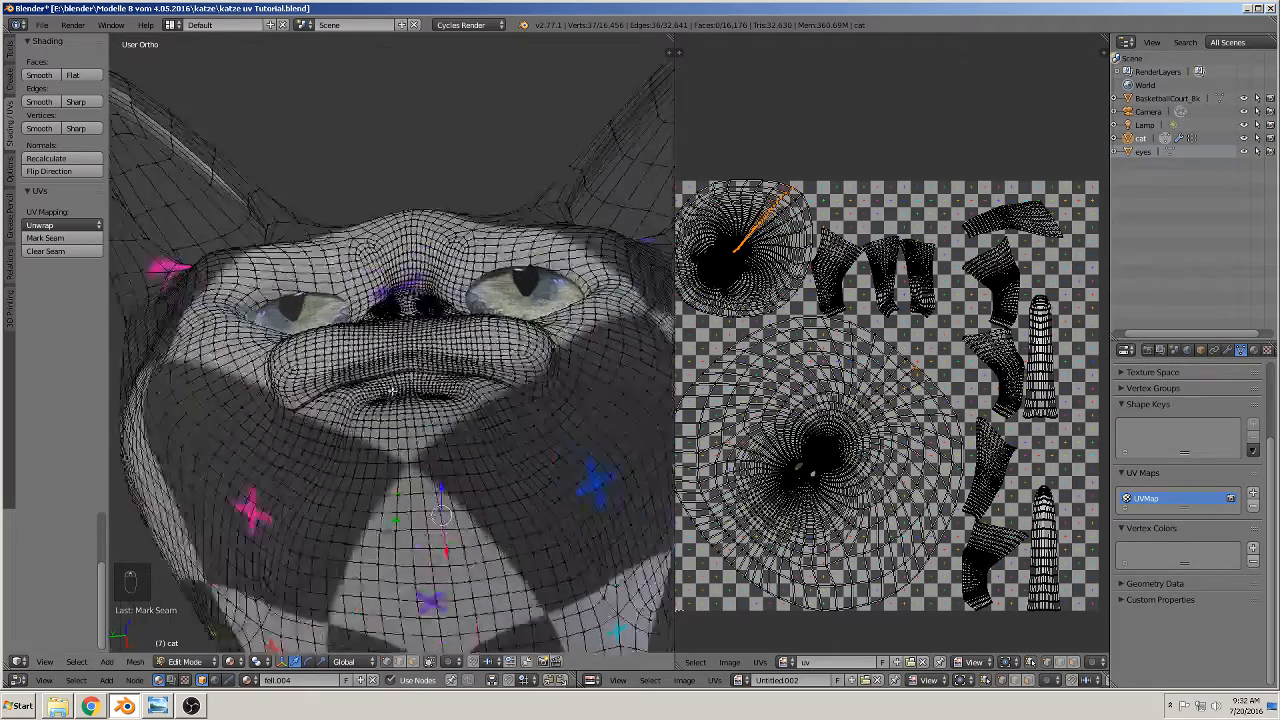
{"action": "right_click", "coordinate": [420, 394]}
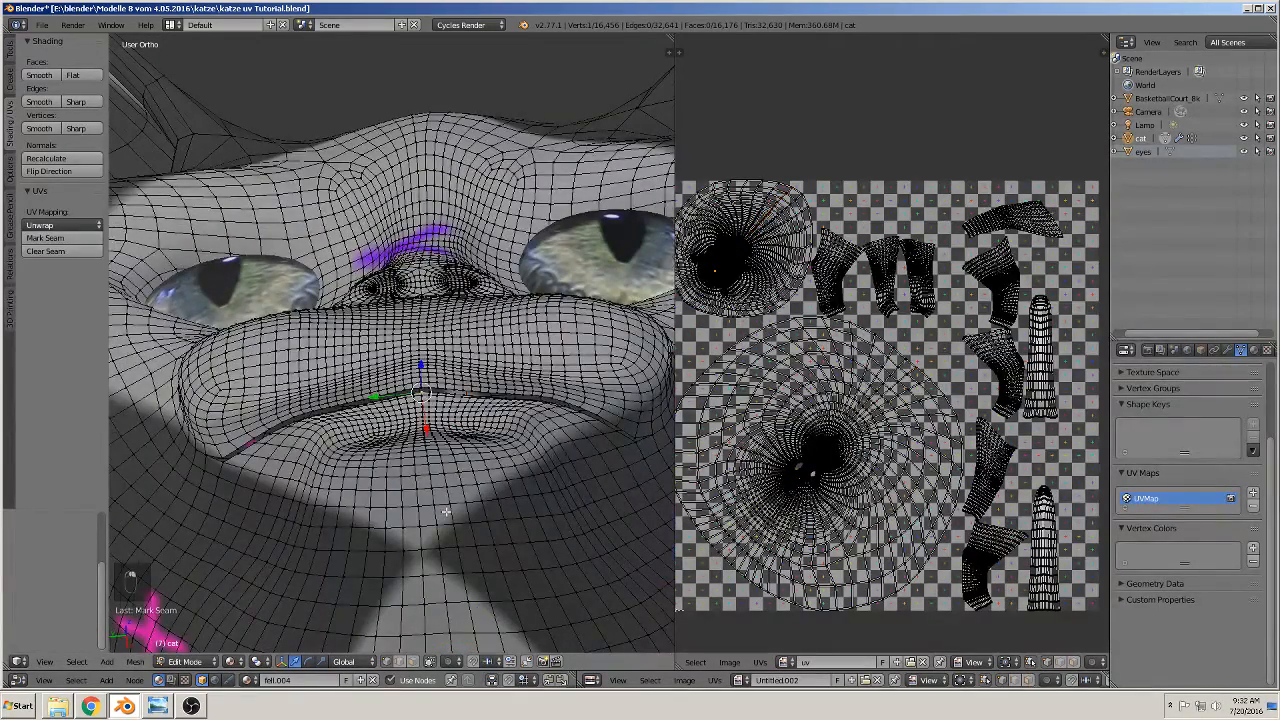
{"action": "scroll", "coordinate": [446, 512], "scroll_direction": "down", "scroll_amount": 5}
{"action": "scroll", "coordinate": [445, 530], "scroll_direction": "up", "scroll_amount": 2}
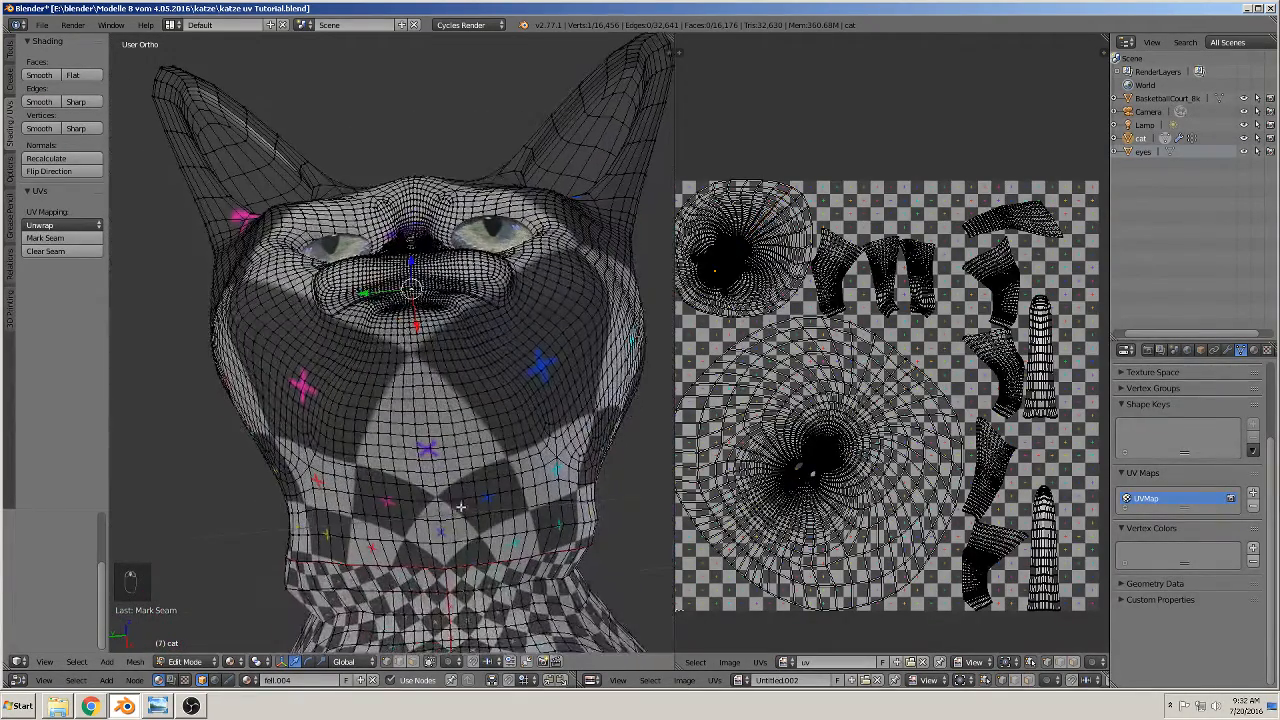
{"action": "right_click", "coordinate": [446, 568], "text": "ctrl"}
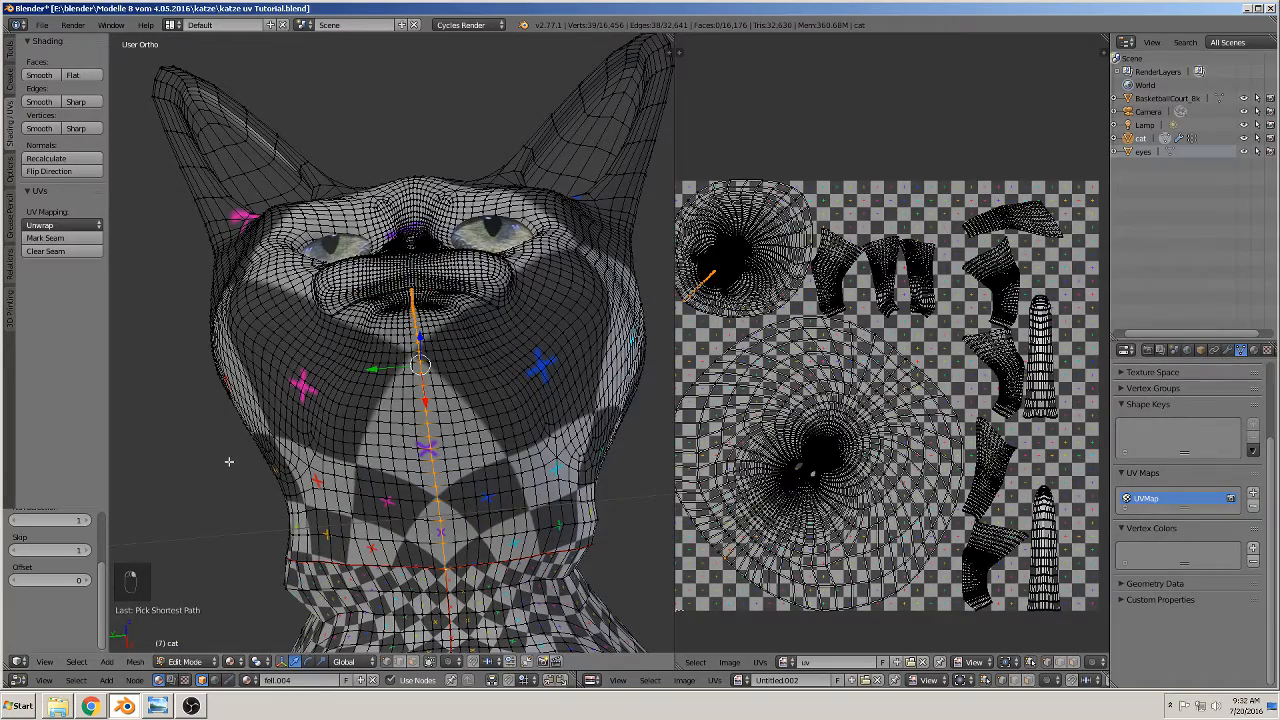
{"action": "left_click", "coordinate": [62, 241]}
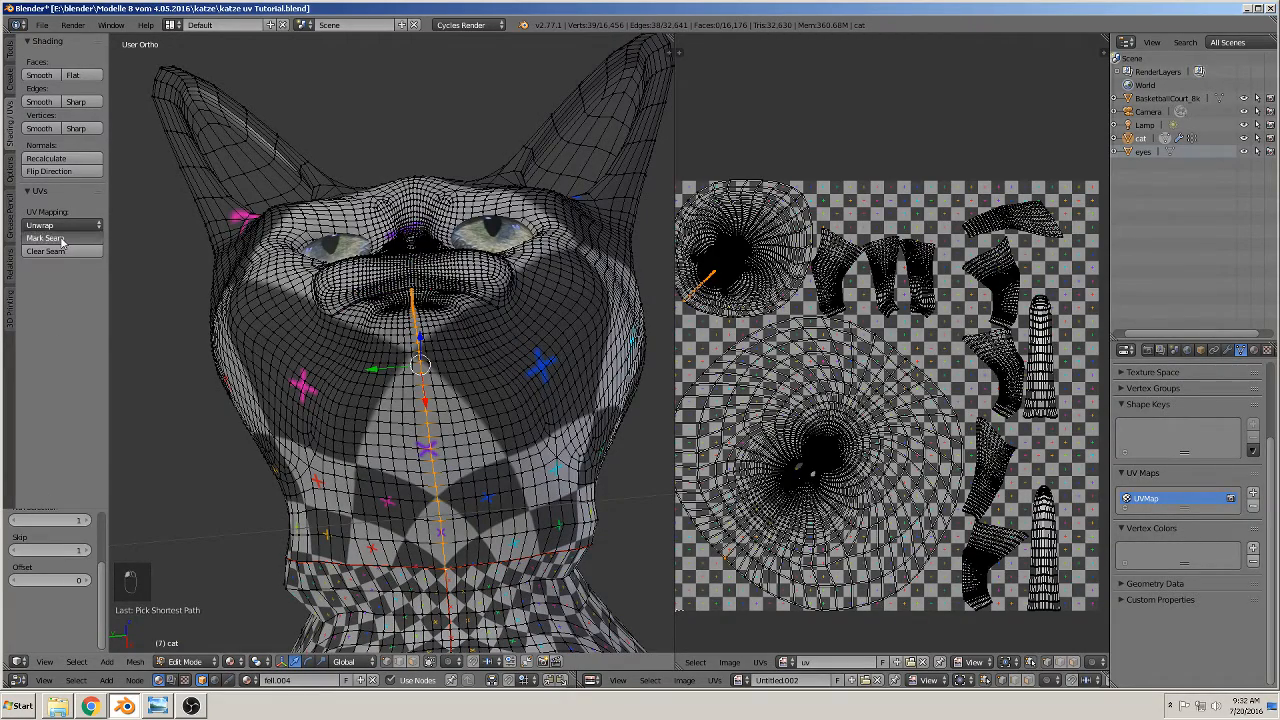
- Clear the selection and select the closed edge loop around the inner opening of one ear
{"action": "scroll", "coordinate": [428, 379], "scroll_direction": "down", "scroll_amount": 5}
{"action": "middle_click_drag", "start_coordinate": [428, 380], "coordinate": [435, 428]}
{"action": "scroll", "coordinate": [435, 428], "scroll_direction": "up", "scroll_amount": 4}
{"action": "scroll", "coordinate": [435, 428], "scroll_direction": "up", "scroll_amount": 1}
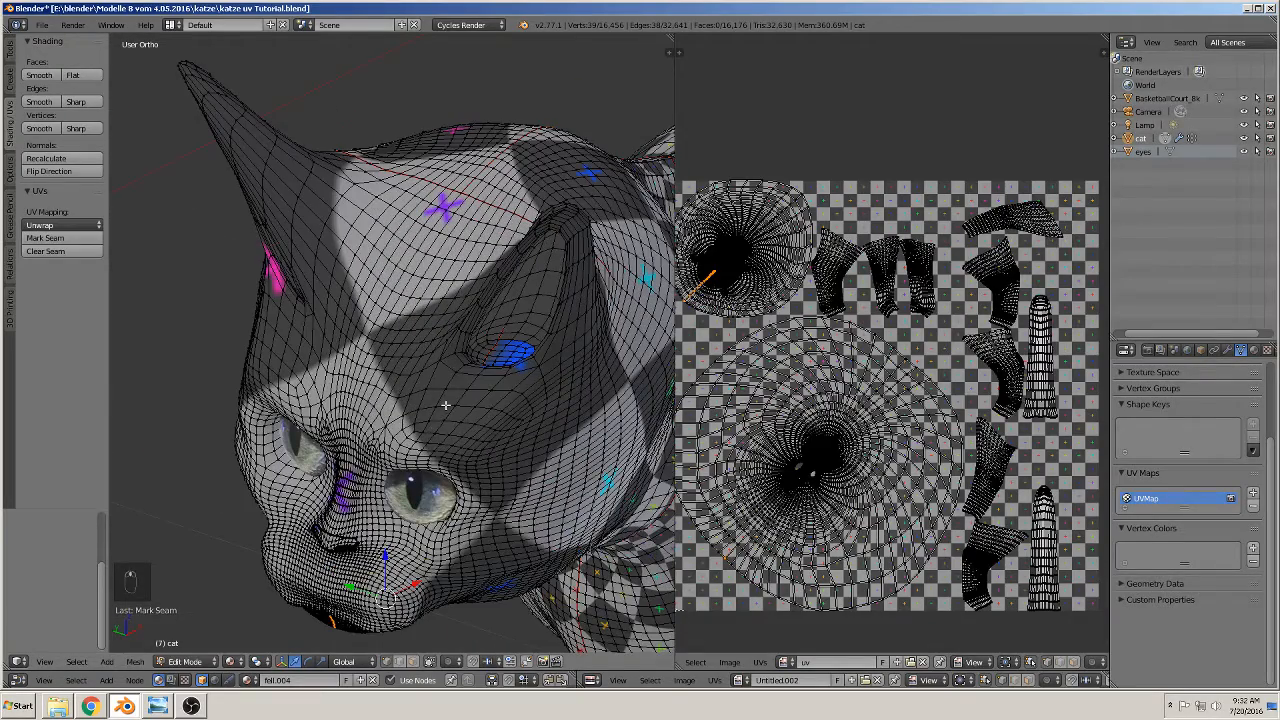
{"action": "key", "text": "a"}
{"action": "scroll", "coordinate": [488, 395], "scroll_direction": "up", "scroll_amount": 3}
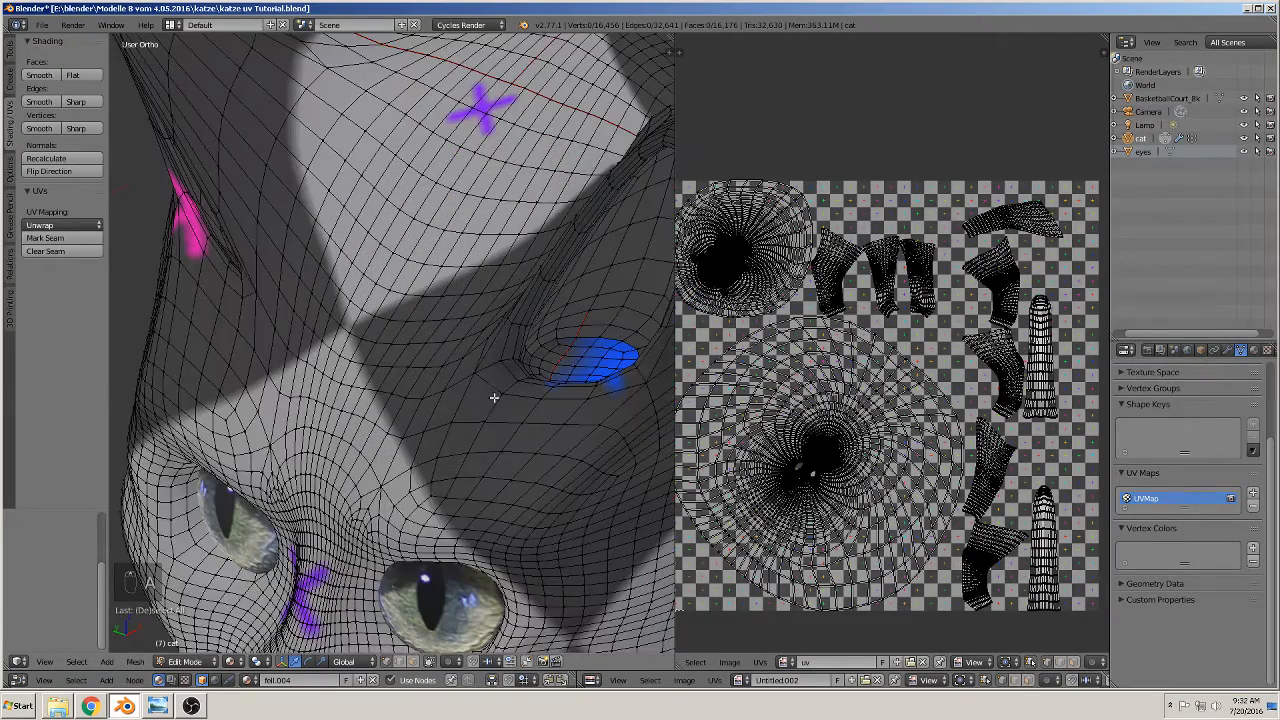
{"action": "middle_click_drag", "start_coordinate": [493, 397], "coordinate": [443, 366]}
{"action": "right_click", "coordinate": [467, 280], "text": "alt"}
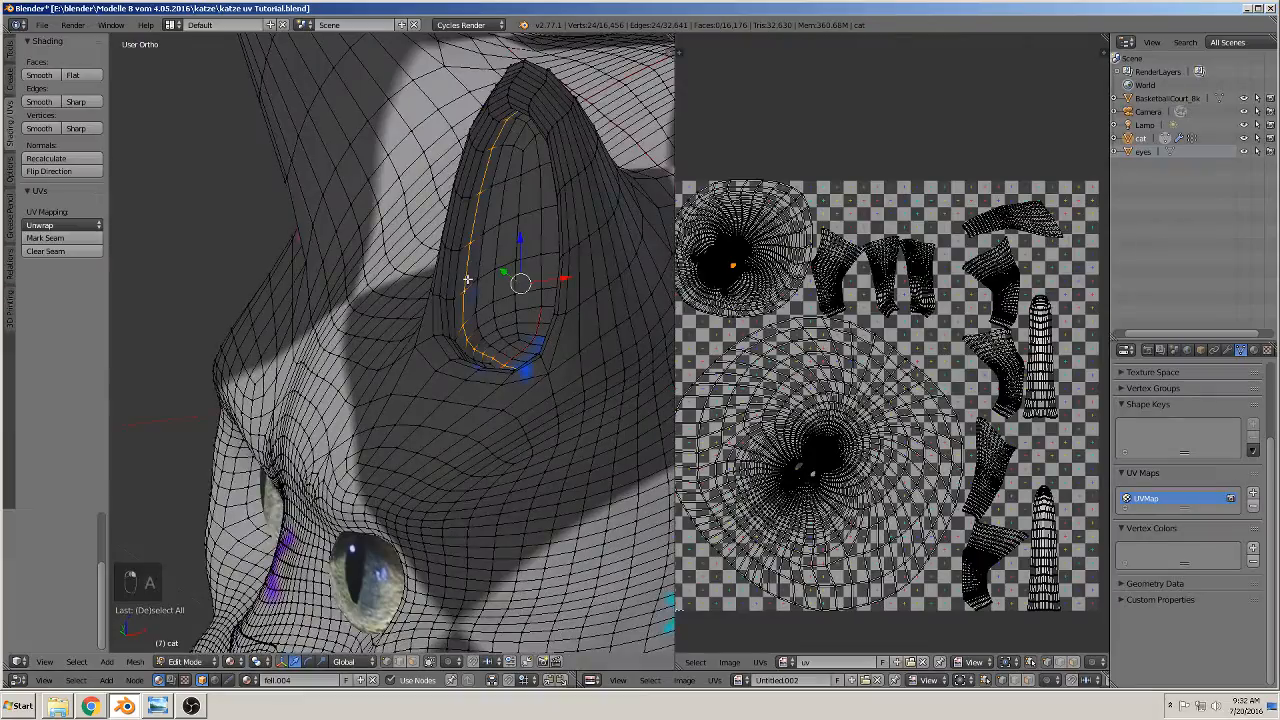
{"action": "middle_click_drag", "start_coordinate": [471, 315], "coordinate": [517, 351]}
{"action": "right_click", "coordinate": [462, 316], "text": "alt"}
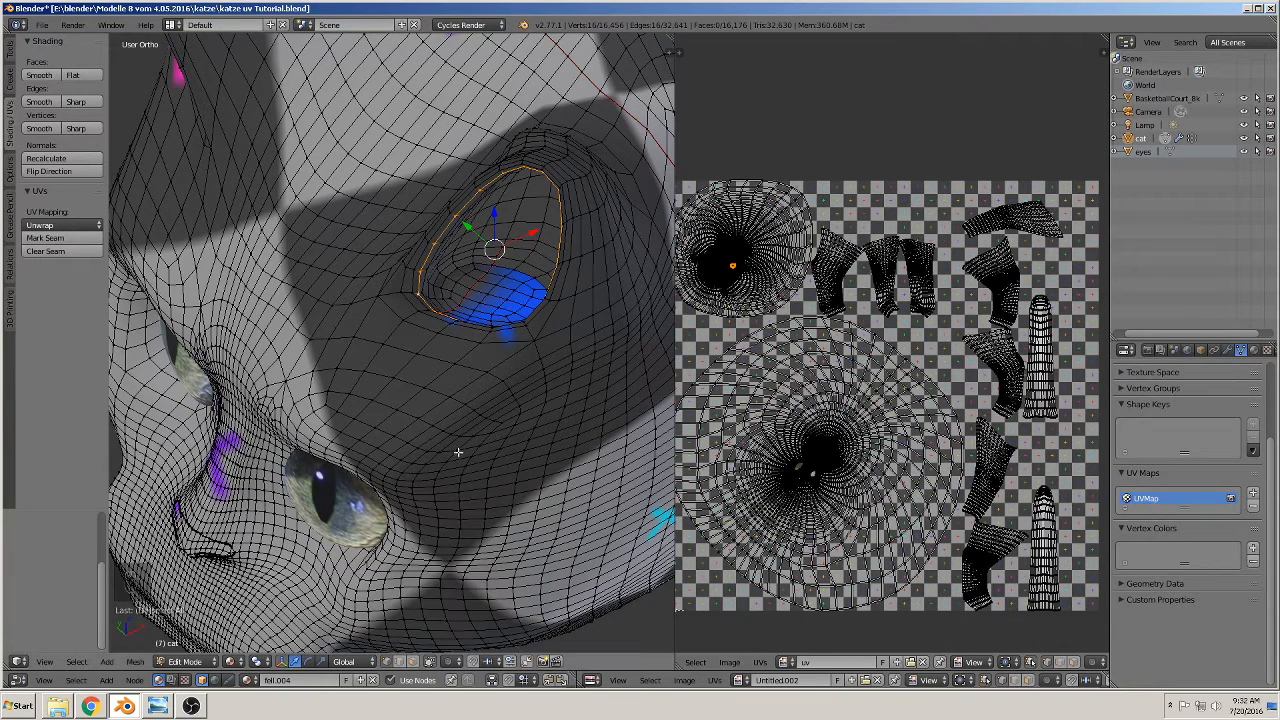
- Split the selected ear-opening loop from the surrounding mesh and deselect everything
{"action": "key", "text": "y"}
{"action": "key", "text": "ctrl+z"}
{"action": "key", "text": "ctrl+z"}
{"action": "key", "text": "ctrl+z"}
{"action": "key", "text": "ctrl+z"}
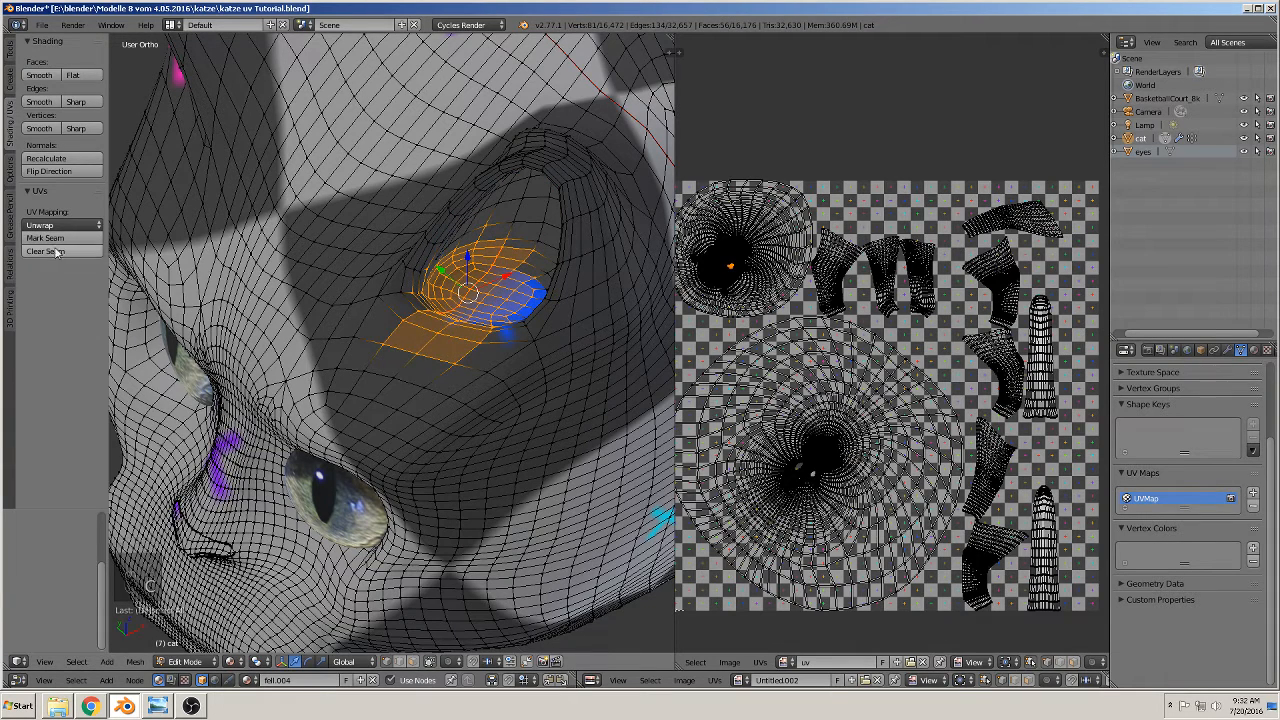
{"action": "key", "text": "a"}
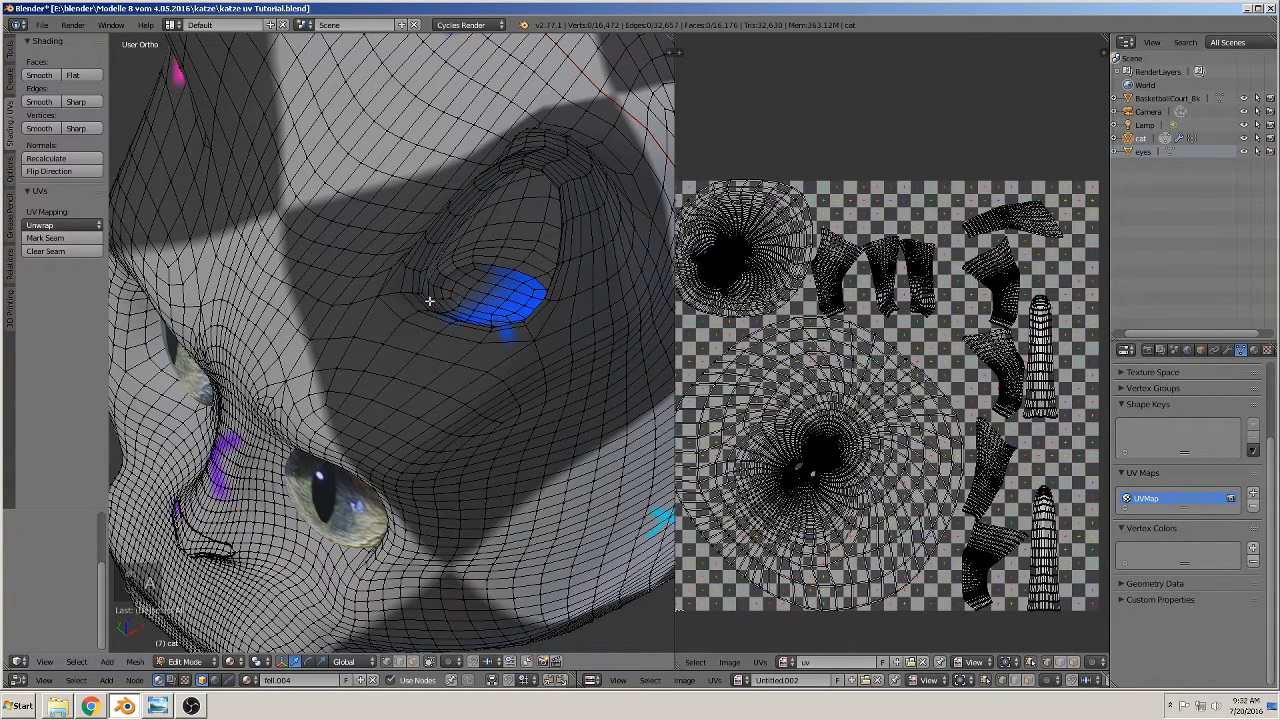
- Reselect the edge loop around that ear's inner opening and mark it as a seam
{"action": "right_click", "coordinate": [429, 300], "text": "alt"}
{"action": "middle_click_drag", "start_coordinate": [429, 300], "coordinate": [486, 330]}
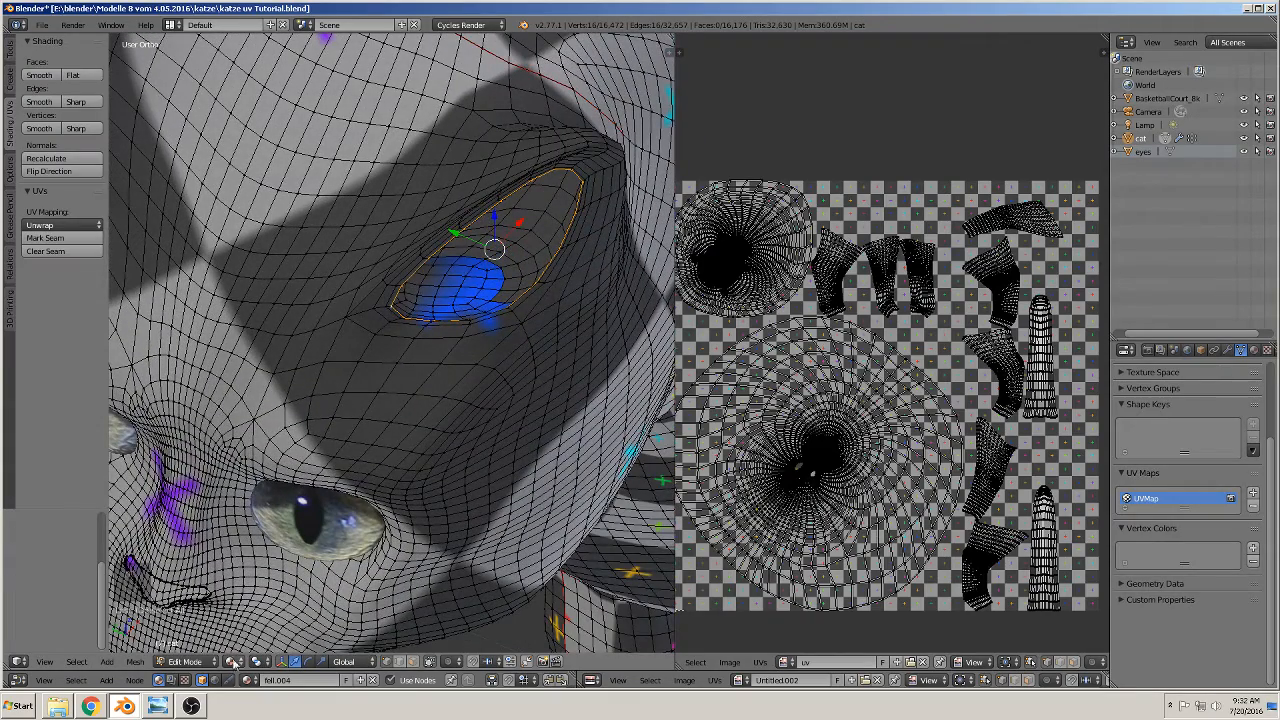
{"action": "left_click", "coordinate": [63, 241]}
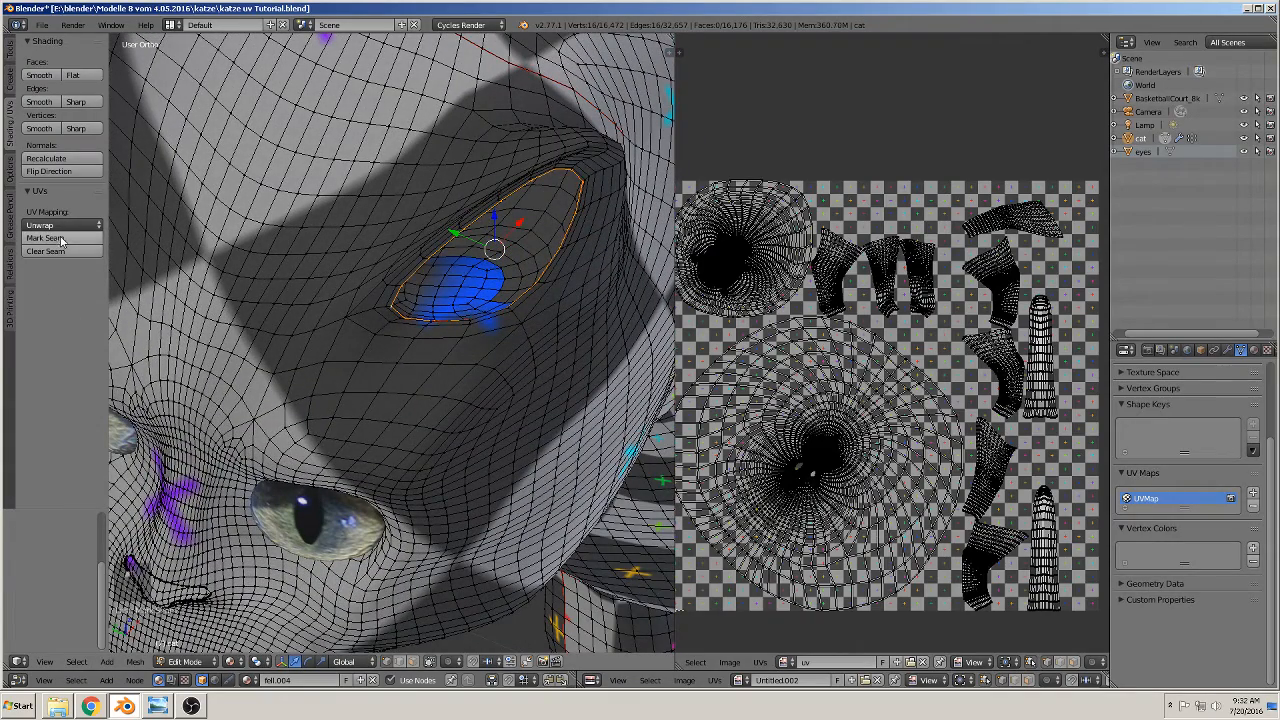
- Select the edge loop around the inner opening of the other ear and mark it as a seam
{"action": "scroll", "coordinate": [242, 279], "scroll_direction": "down", "scroll_amount": 3}
{"action": "middle_click_drag", "start_coordinate": [257, 302], "coordinate": [560, 352], "text": "shift"}
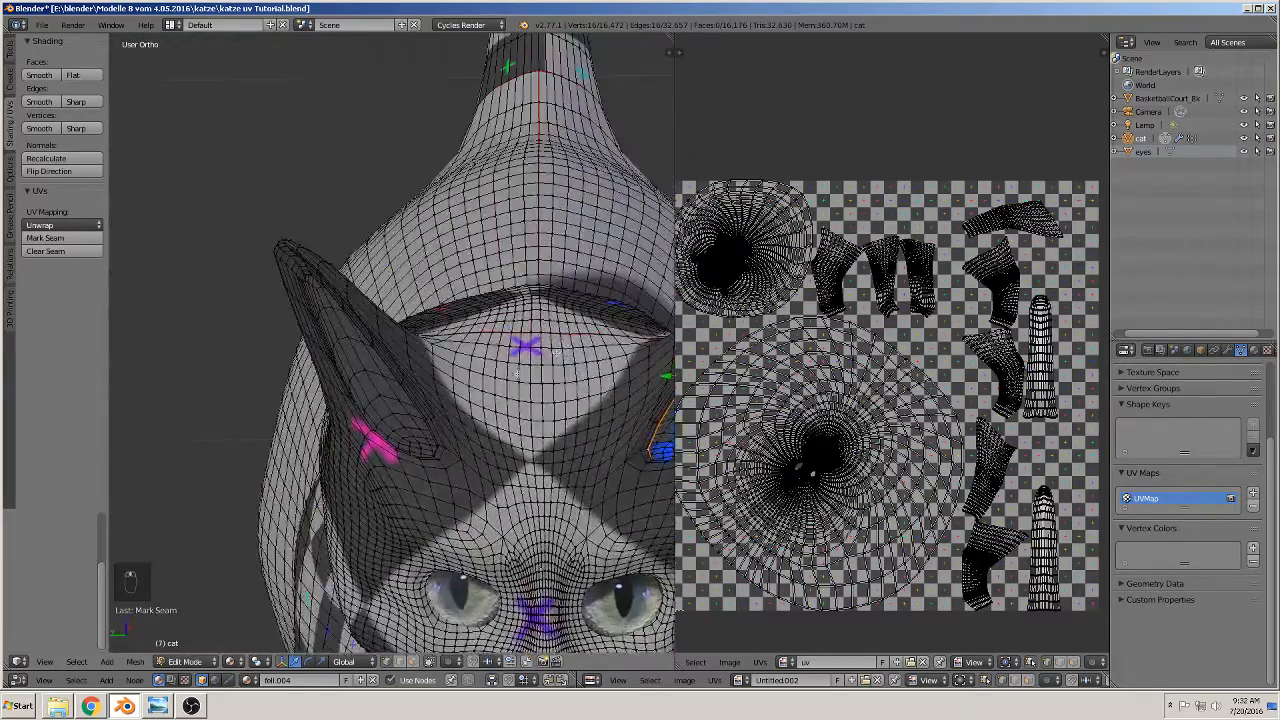
{"action": "scroll", "coordinate": [449, 432], "scroll_direction": "up", "scroll_amount": 3}
{"action": "middle_click_drag", "start_coordinate": [449, 434], "coordinate": [423, 410]}
{"action": "right_click", "coordinate": [408, 378], "text": "alt"}
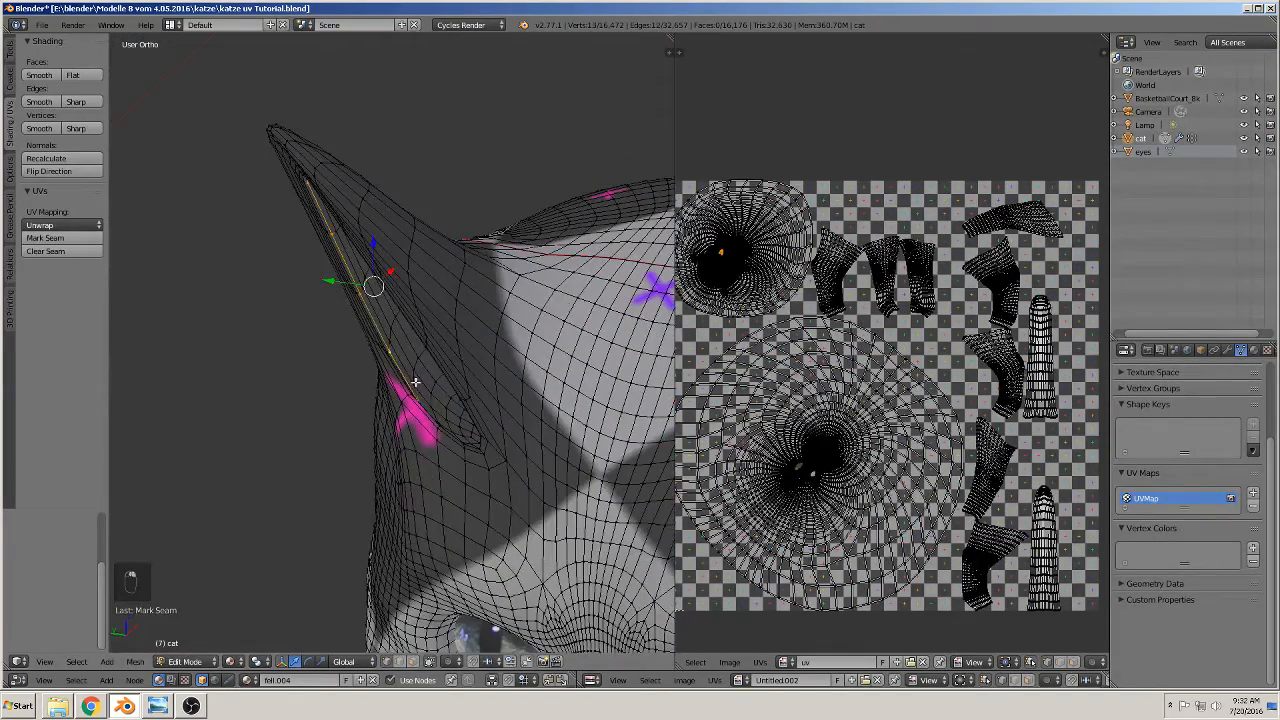
{"action": "right_click", "coordinate": [414, 380], "text": "alt"}
{"action": "right_click", "coordinate": [407, 375], "text": "alt"}
{"action": "right_click", "coordinate": [409, 376], "text": "alt"}
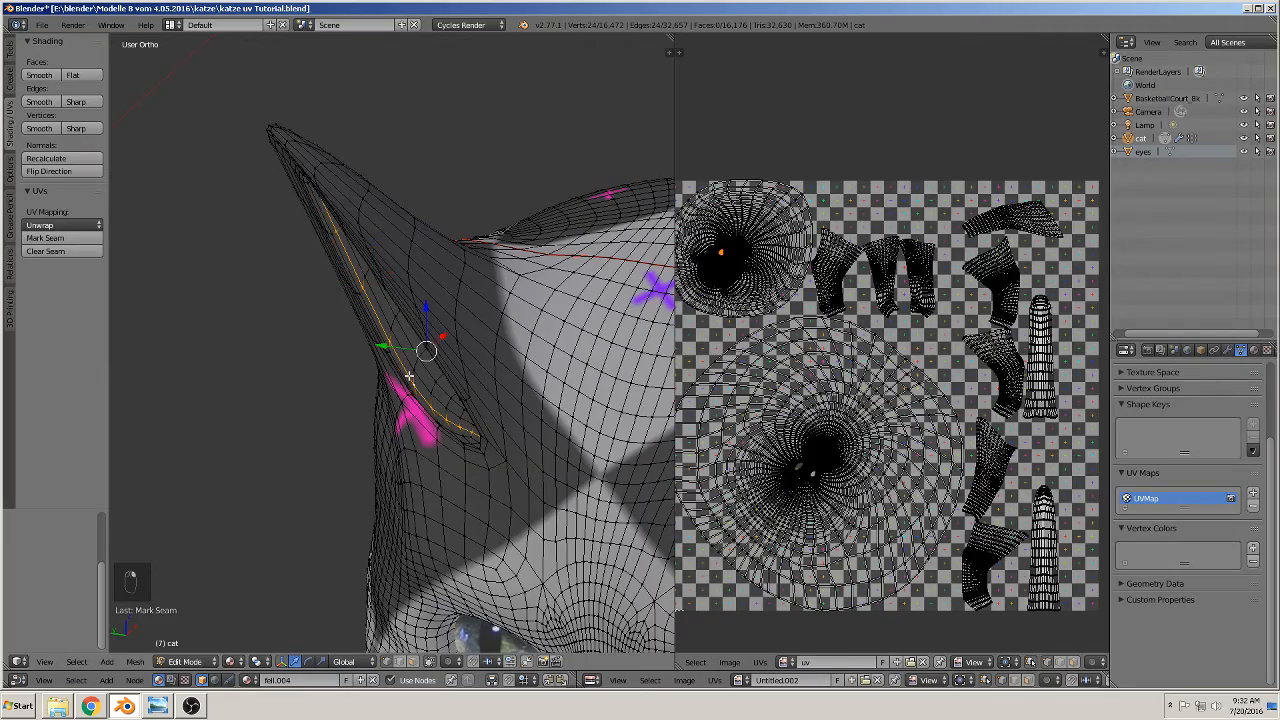
{"action": "middle_click_drag", "start_coordinate": [438, 405], "coordinate": [453, 393]}
{"action": "right_click", "coordinate": [477, 398], "text": "alt"}
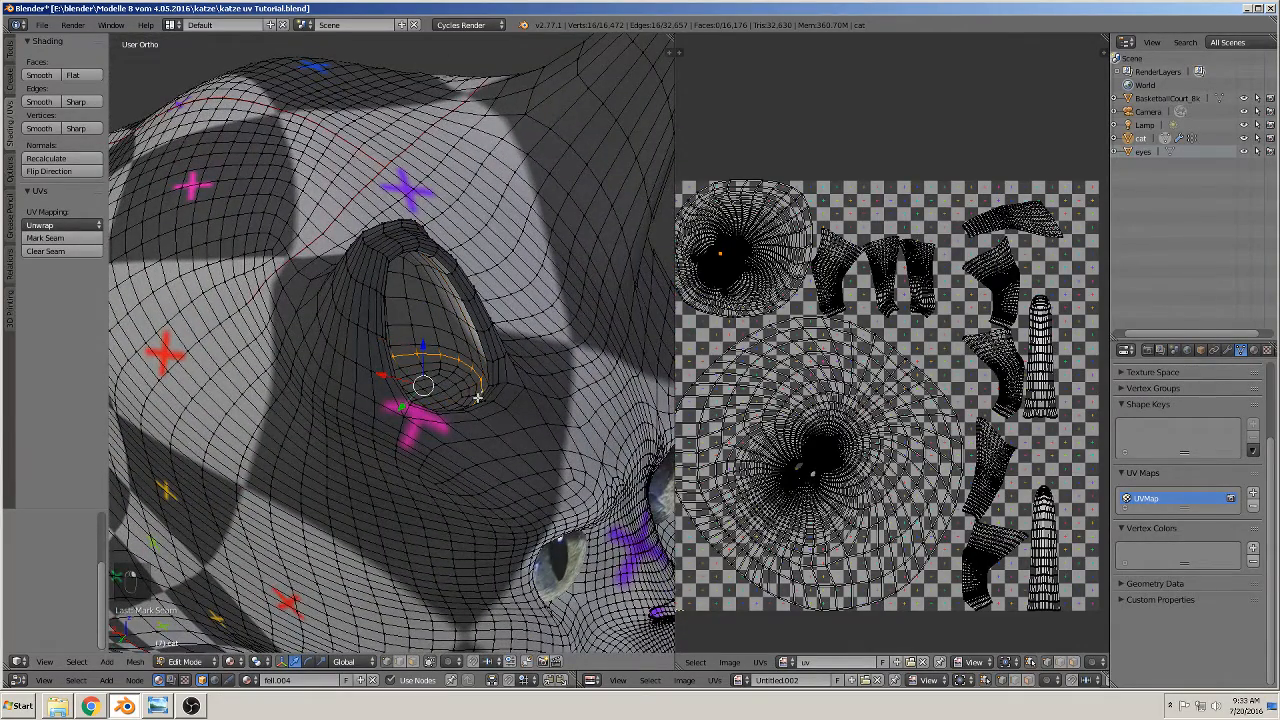
{"action": "middle_click_drag", "start_coordinate": [481, 383], "coordinate": [293, 349]}
{"action": "right_click", "coordinate": [469, 366], "text": "alt"}
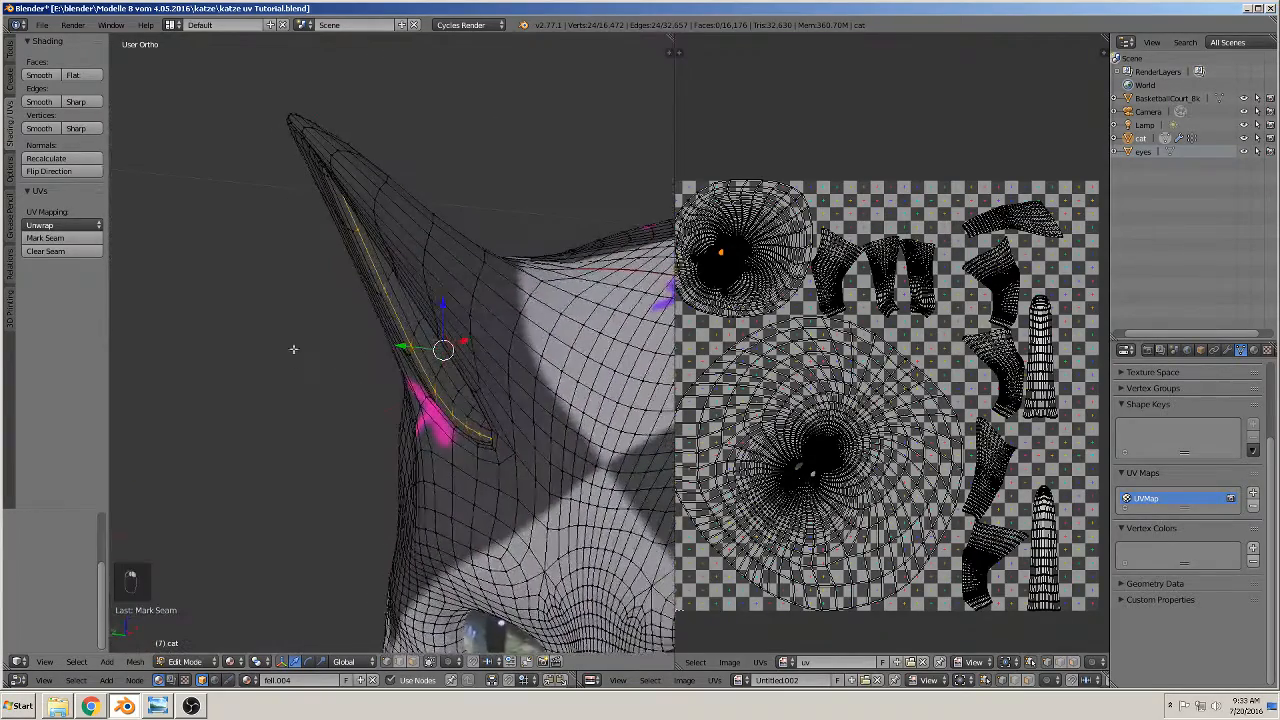
{"action": "left_click", "coordinate": [45, 238]}
- Inspect the marked ear seams and switch the model to wireframe display to expose the eye socket
{"action": "scroll", "coordinate": [330, 370], "scroll_direction": "down", "scroll_amount": 4}
{"action": "middle_click_drag", "start_coordinate": [552, 549], "coordinate": [376, 436], "text": "shift"}
{"action": "scroll", "coordinate": [376, 436], "scroll_direction": "down", "scroll_amount": 1}
{"action": "scroll", "coordinate": [334, 375], "scroll_direction": "up", "scroll_amount": 3}
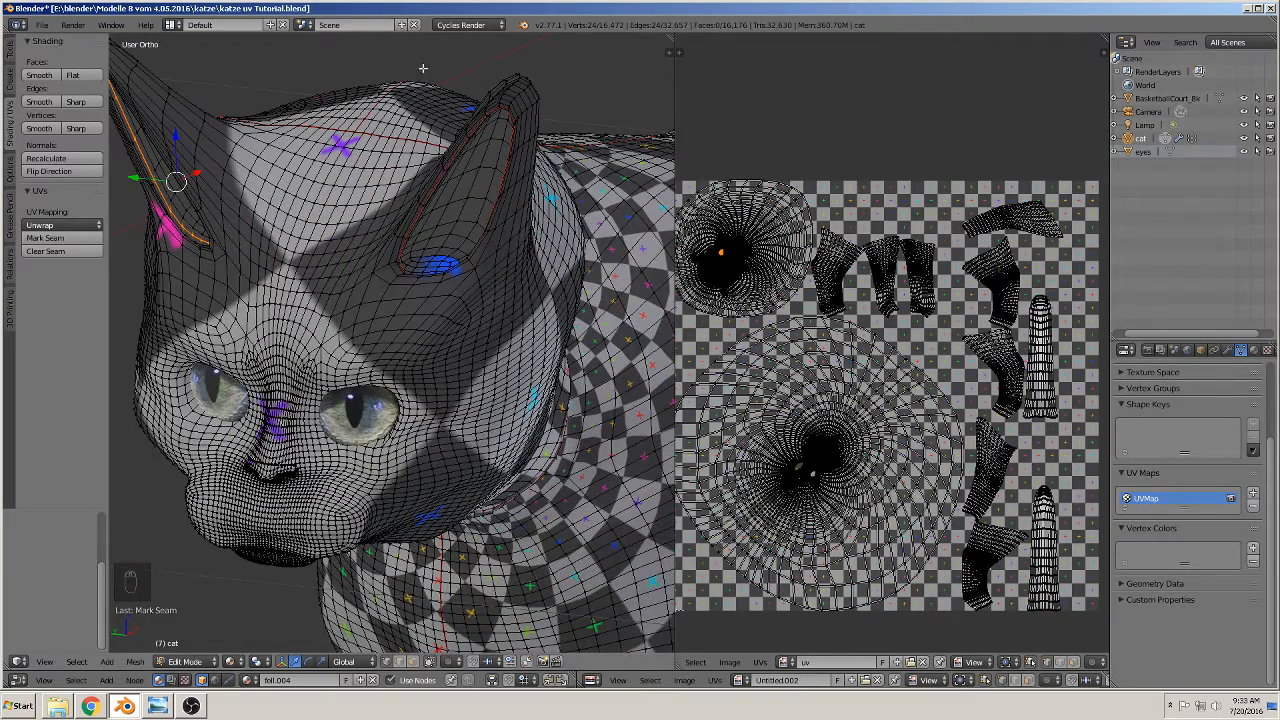
{"action": "scroll", "coordinate": [309, 460], "scroll_direction": "up", "scroll_amount": 3}
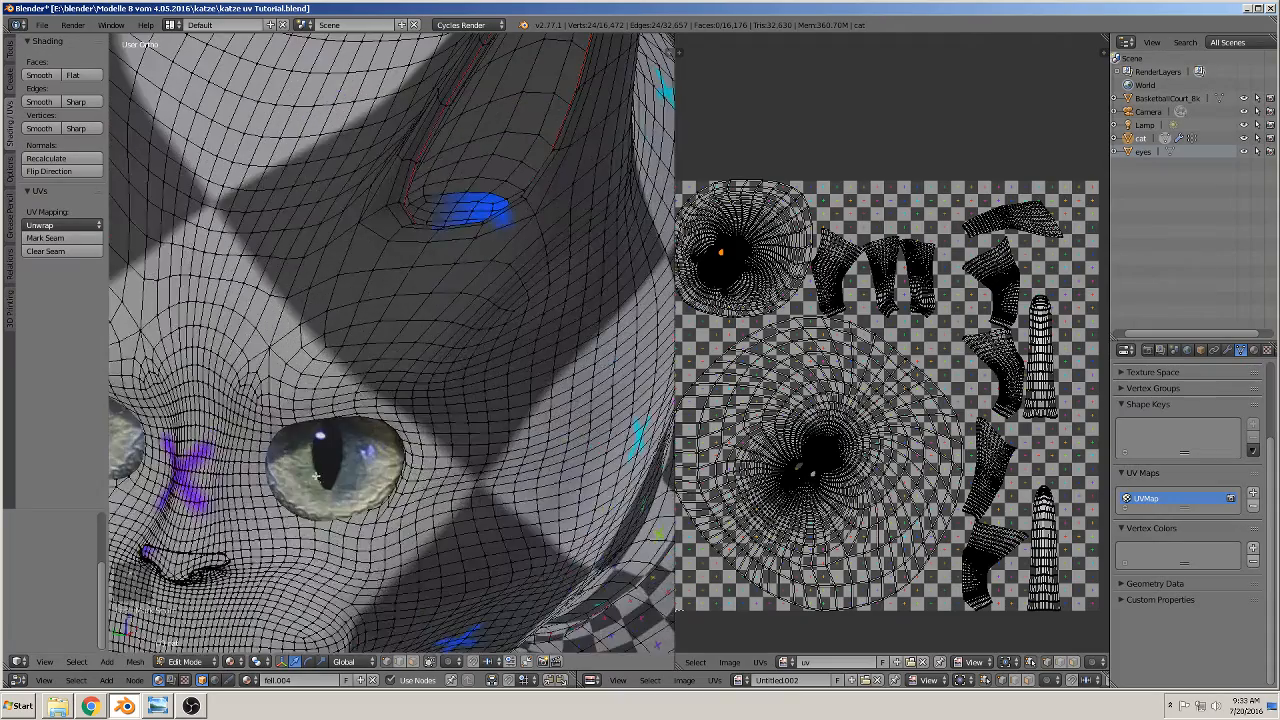
{"action": "scroll", "coordinate": [328, 480], "scroll_direction": "down", "scroll_amount": 4}
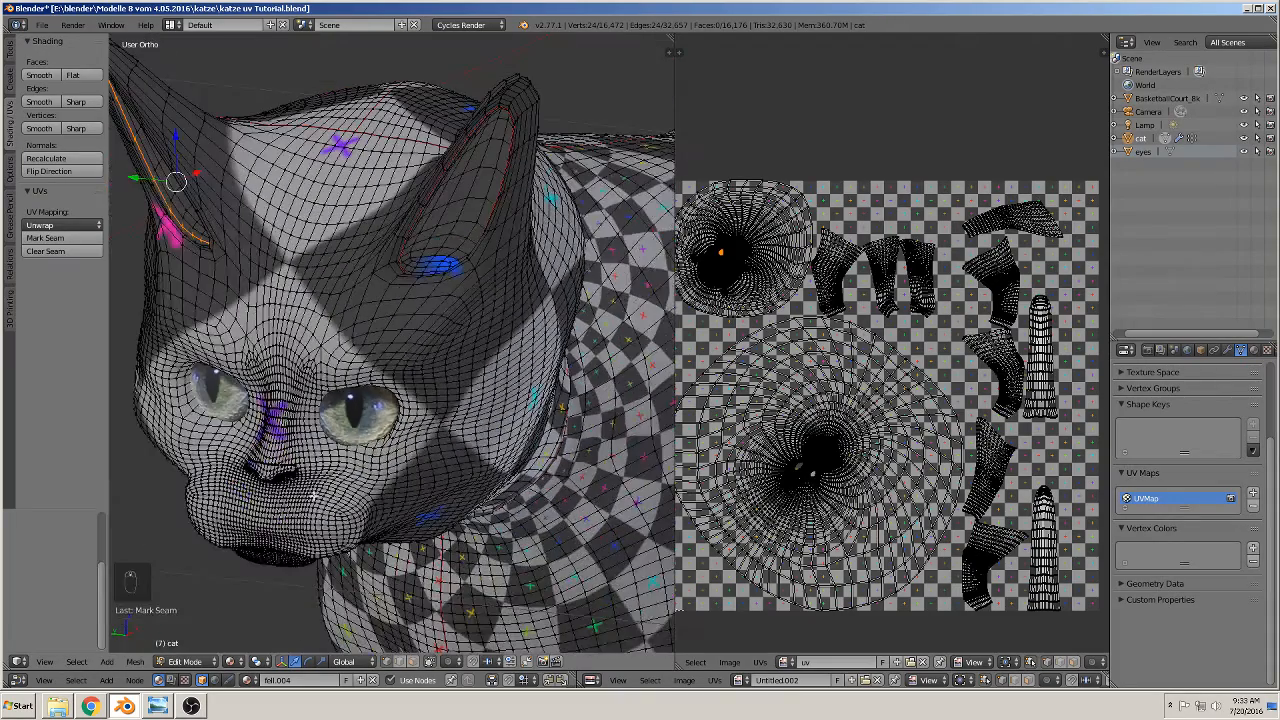
{"action": "key", "text": "z"}
{"action": "scroll", "coordinate": [314, 491], "scroll_direction": "up", "scroll_amount": 6}
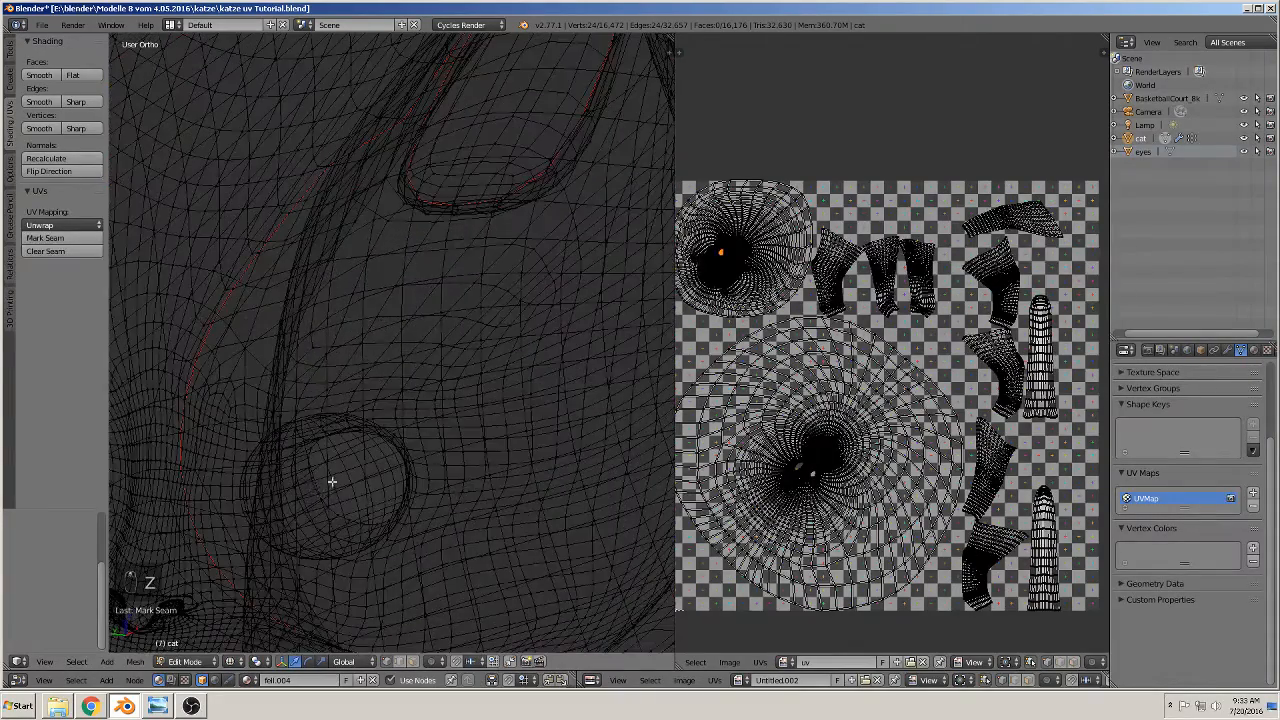
- Select the innermost edge loop at the back of one eye socket and mark it as a seam
{"action": "middle_click_drag", "start_coordinate": [461, 371], "coordinate": [414, 371]}
{"action": "middle_click_drag", "start_coordinate": [325, 402], "coordinate": [440, 380]}
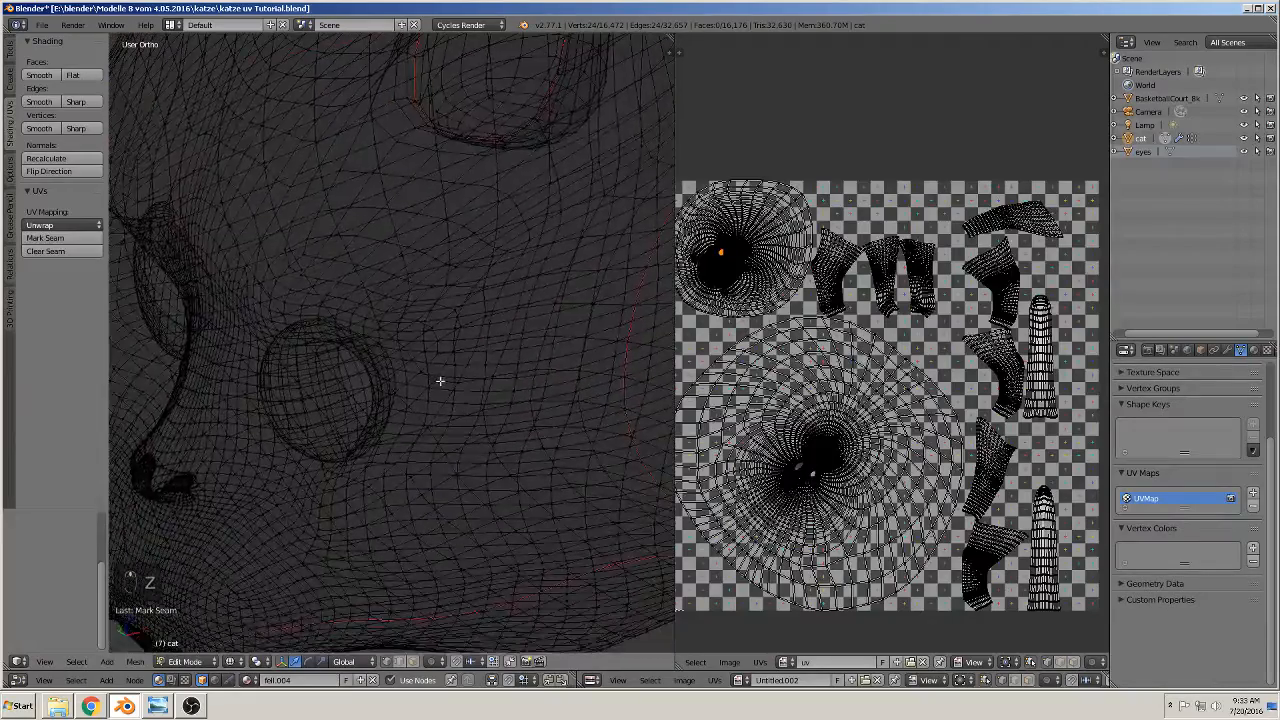
{"action": "scroll", "coordinate": [390, 380], "scroll_direction": "up", "scroll_amount": 3}
{"action": "right_click", "coordinate": [391, 378], "text": "alt"}
{"action": "scroll", "coordinate": [145, 458], "scroll_direction": "down", "scroll_amount": 3}
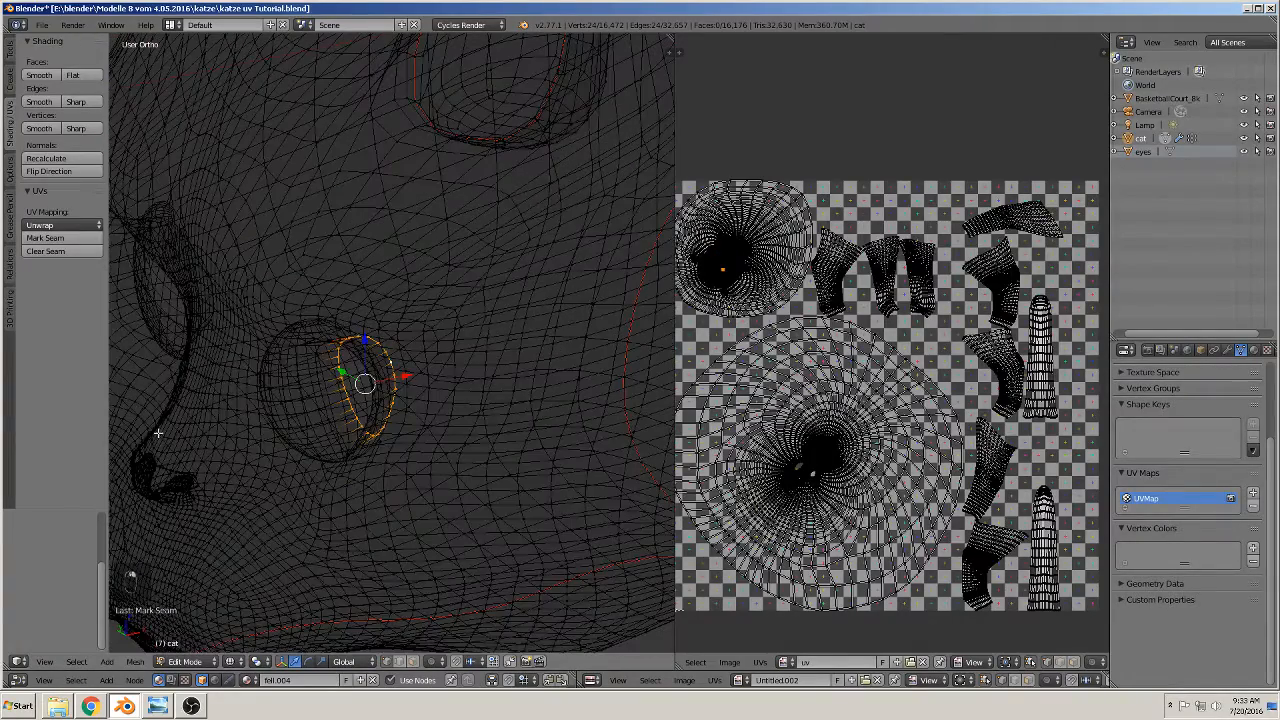
{"action": "left_click", "coordinate": [59, 240]}
- Select the matching innermost edge loop in the other eye socket and mark it as a seam
{"action": "middle_click_drag", "start_coordinate": [205, 336], "coordinate": [493, 328]}
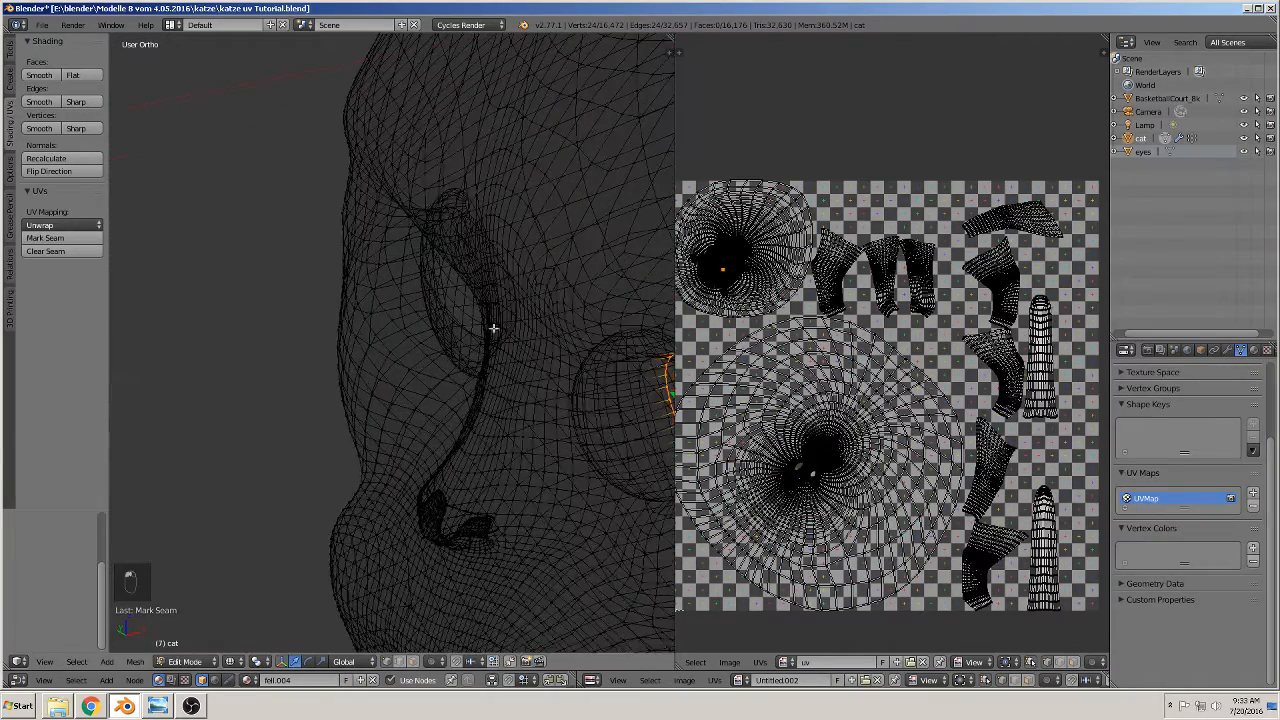
{"action": "right_click", "coordinate": [467, 196], "text": "alt"}
{"action": "right_click", "coordinate": [490, 248]}
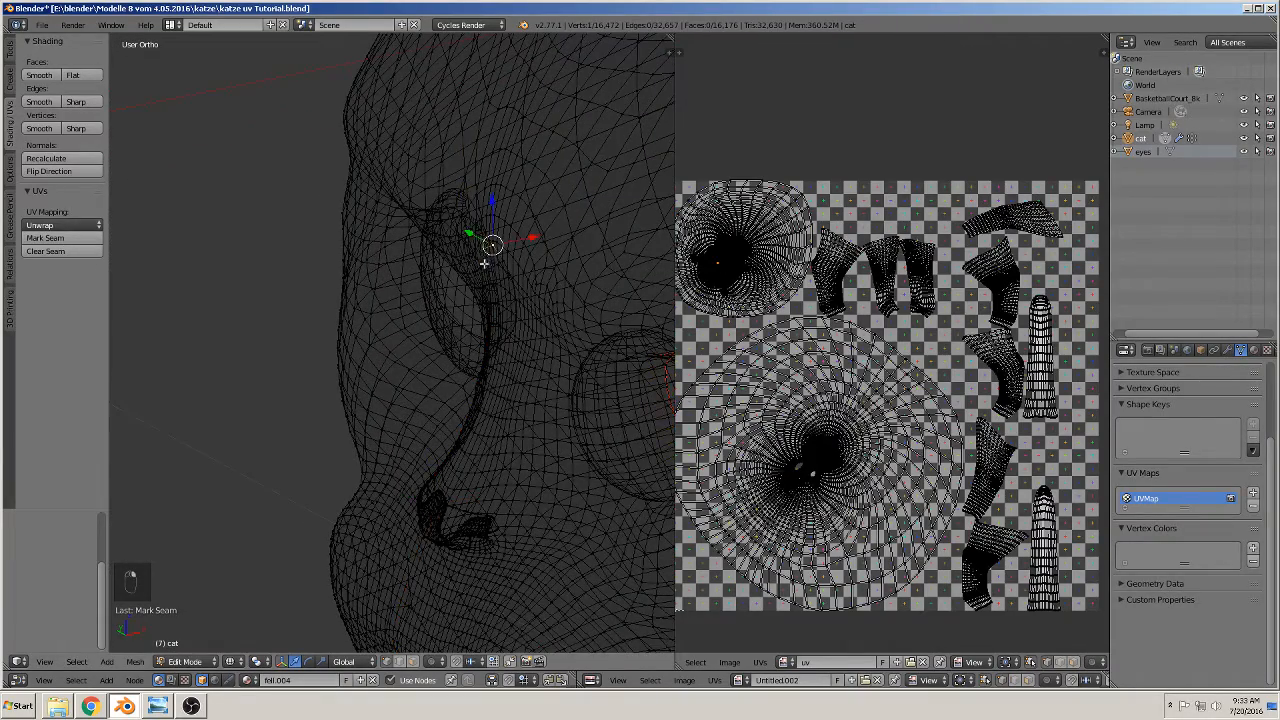
{"action": "middle_click_drag", "start_coordinate": [487, 262], "coordinate": [443, 311]}
{"action": "right_click", "coordinate": [499, 274], "text": "alt"}
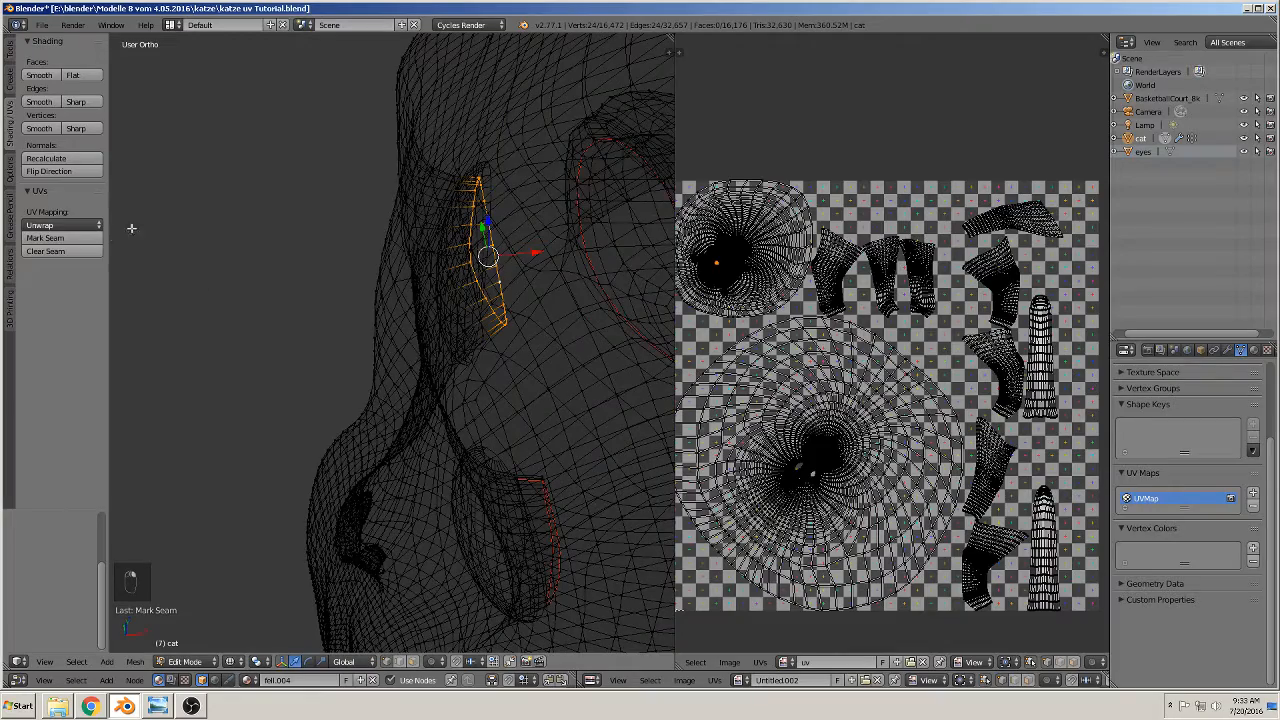
{"action": "middle_click_drag", "start_coordinate": [314, 296], "coordinate": [496, 375]}
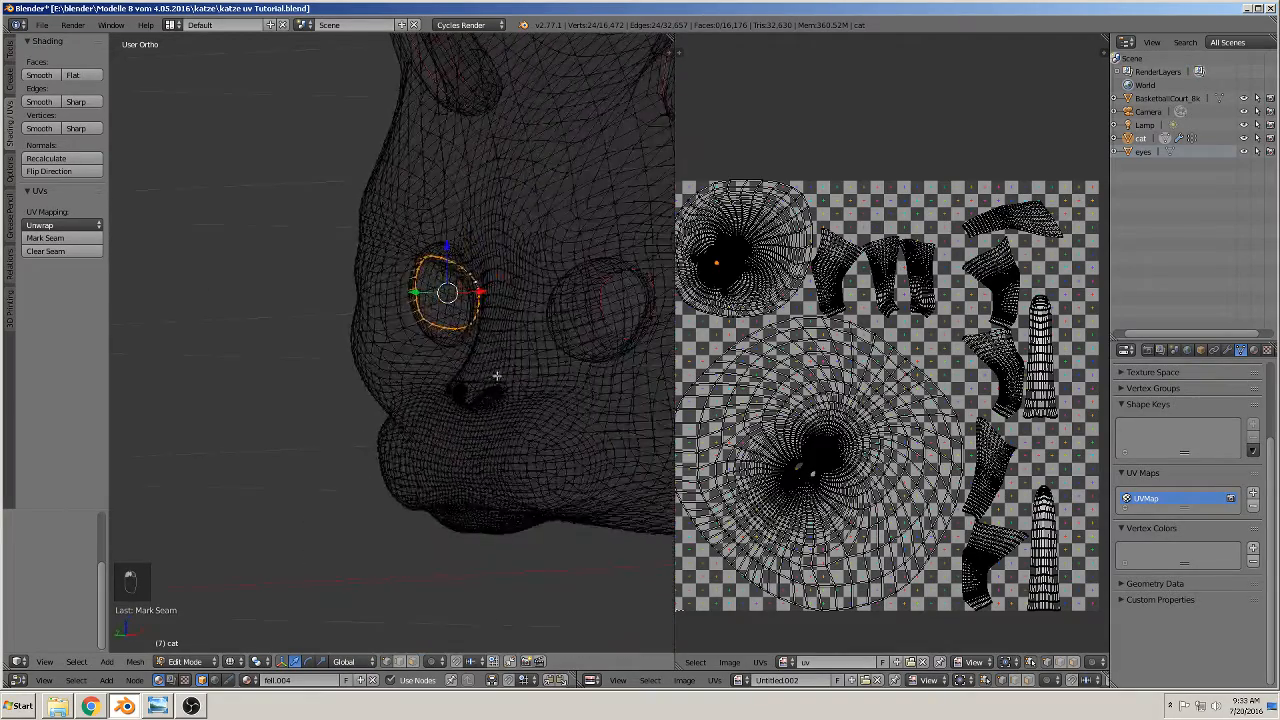
- Select the edge loops running along the cat's mouth line and mark them as a seam
{"action": "scroll", "coordinate": [515, 402], "scroll_direction": "up", "scroll_amount": 3}
{"action": "scroll", "coordinate": [579, 455], "scroll_direction": "up", "scroll_amount": 3}
{"action": "middle_click_drag", "start_coordinate": [590, 481], "coordinate": [438, 377], "text": "shift"}
{"action": "scroll", "coordinate": [468, 445], "scroll_direction": "down", "scroll_amount": 3}
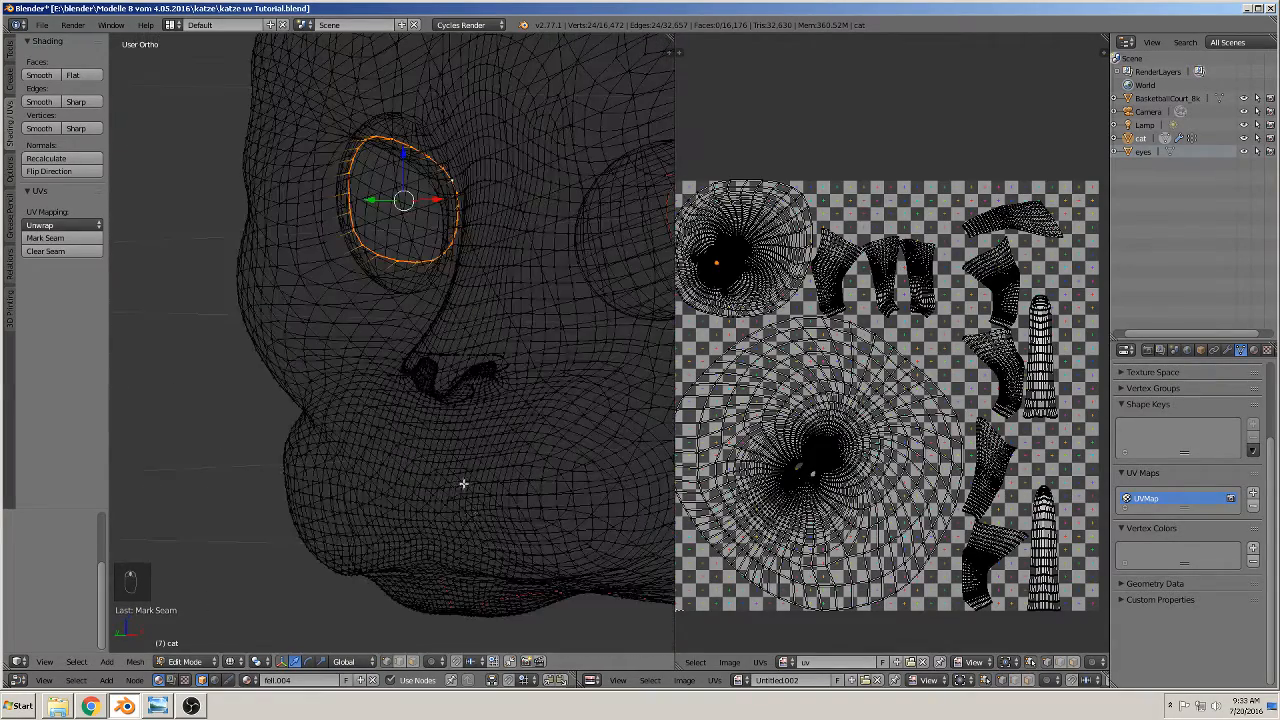
{"action": "middle_click_drag", "start_coordinate": [486, 531], "coordinate": [463, 387]}
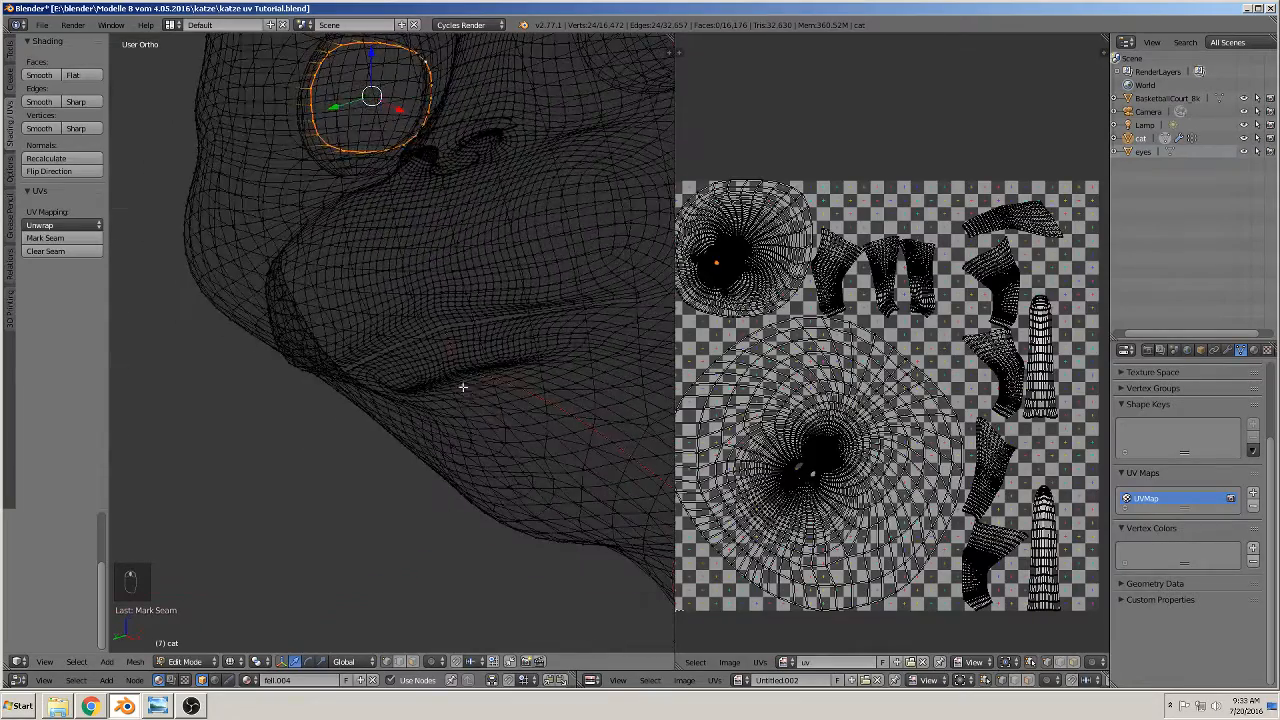
{"action": "scroll", "coordinate": [447, 362], "scroll_direction": "up", "scroll_amount": 2}
{"action": "right_click", "coordinate": [432, 333], "text": "alt"}
{"action": "right_click", "coordinate": [431, 331], "text": "alt"}
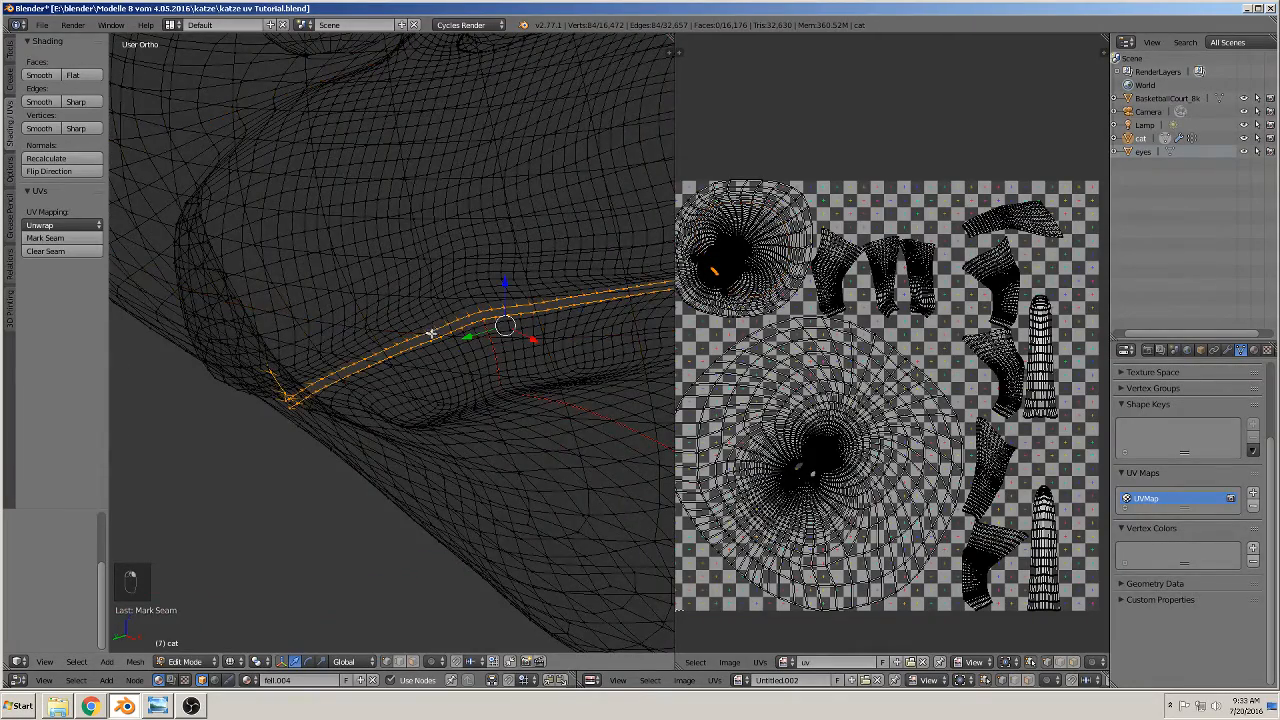
{"action": "middle_click_drag", "start_coordinate": [431, 333], "coordinate": [211, 331]}
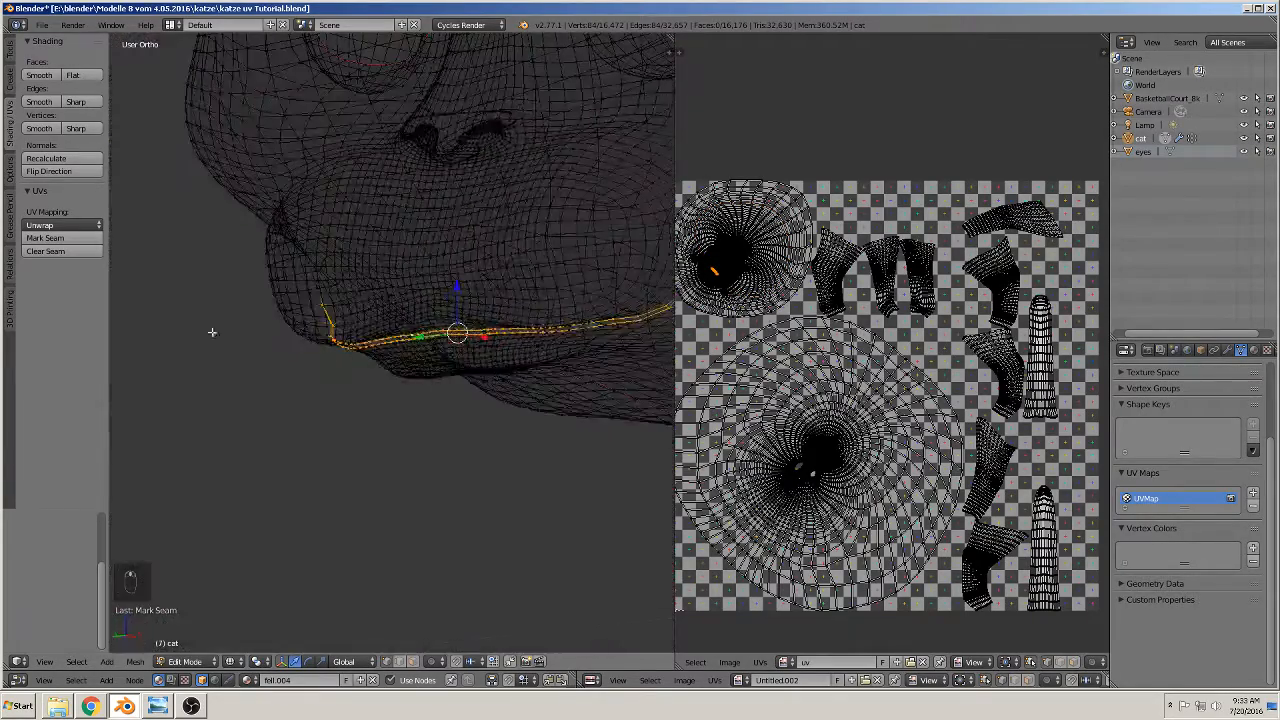
{"action": "left_click", "coordinate": [57, 240]}
{"action": "scroll", "coordinate": [266, 304], "scroll_direction": "down", "scroll_amount": 5}
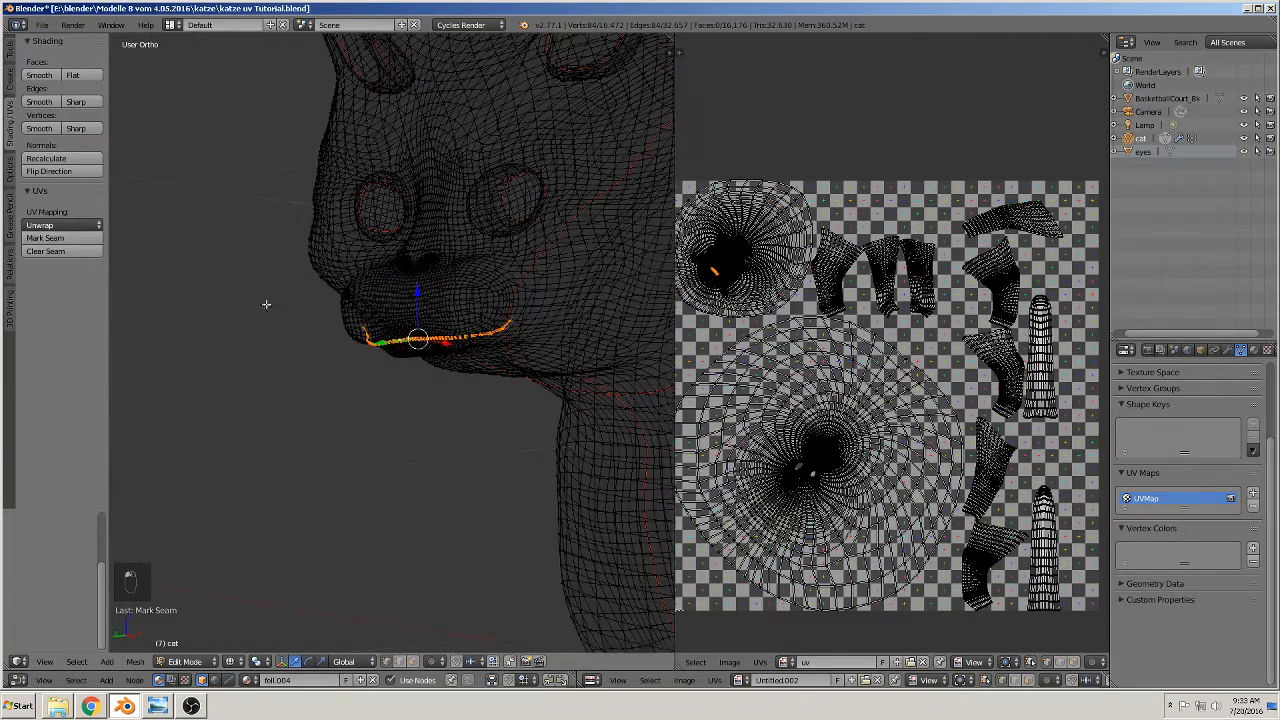
- Return to Object Mode and display the whole cat with Material viewport shading
{"action": "key", "text": "Tab"}
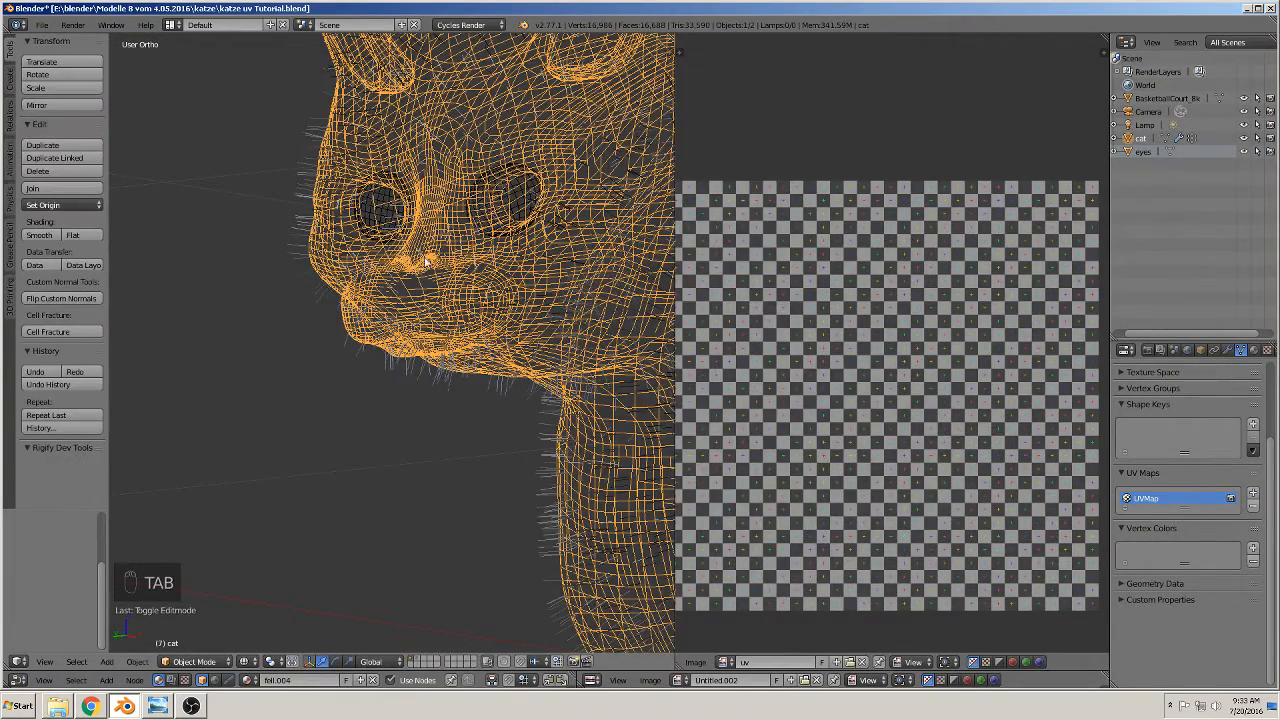
{"action": "scroll", "coordinate": [460, 292], "scroll_direction": "down", "scroll_amount": 4}
{"action": "left_click", "coordinate": [248, 662]}
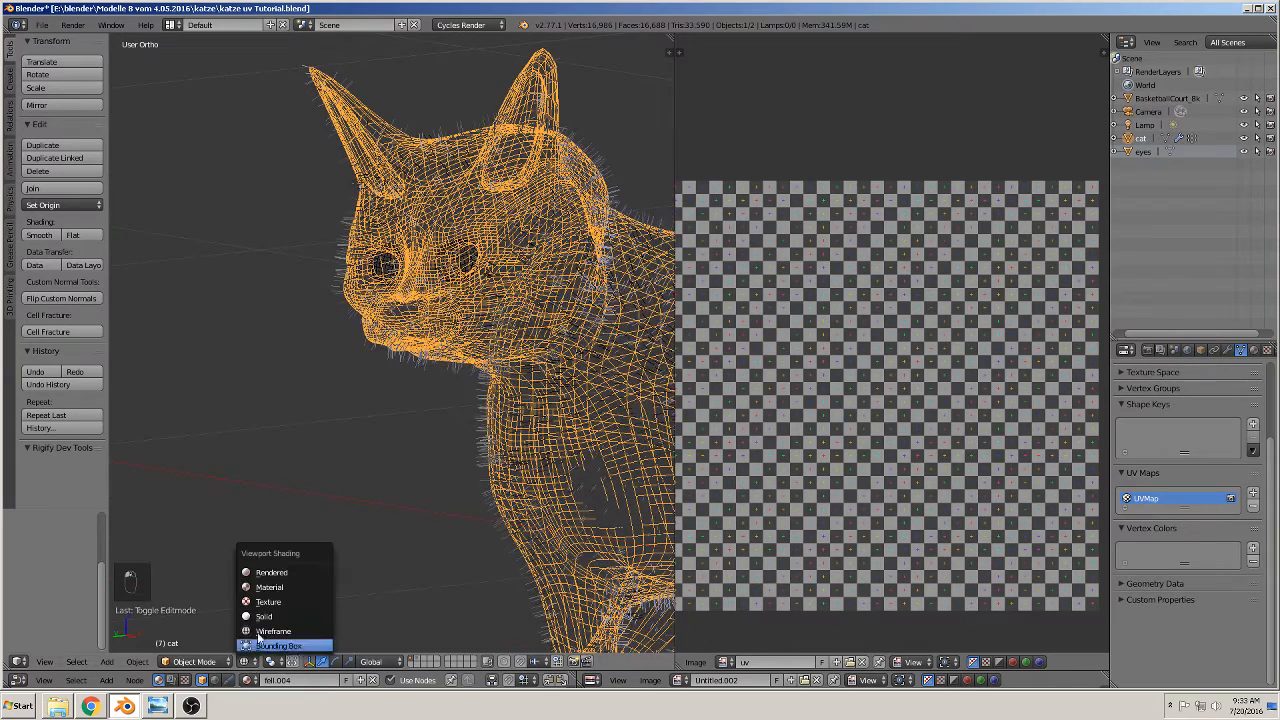
{"action": "left_click", "coordinate": [266, 587]}
{"action": "scroll", "coordinate": [383, 464], "scroll_direction": "down", "scroll_amount": 5}
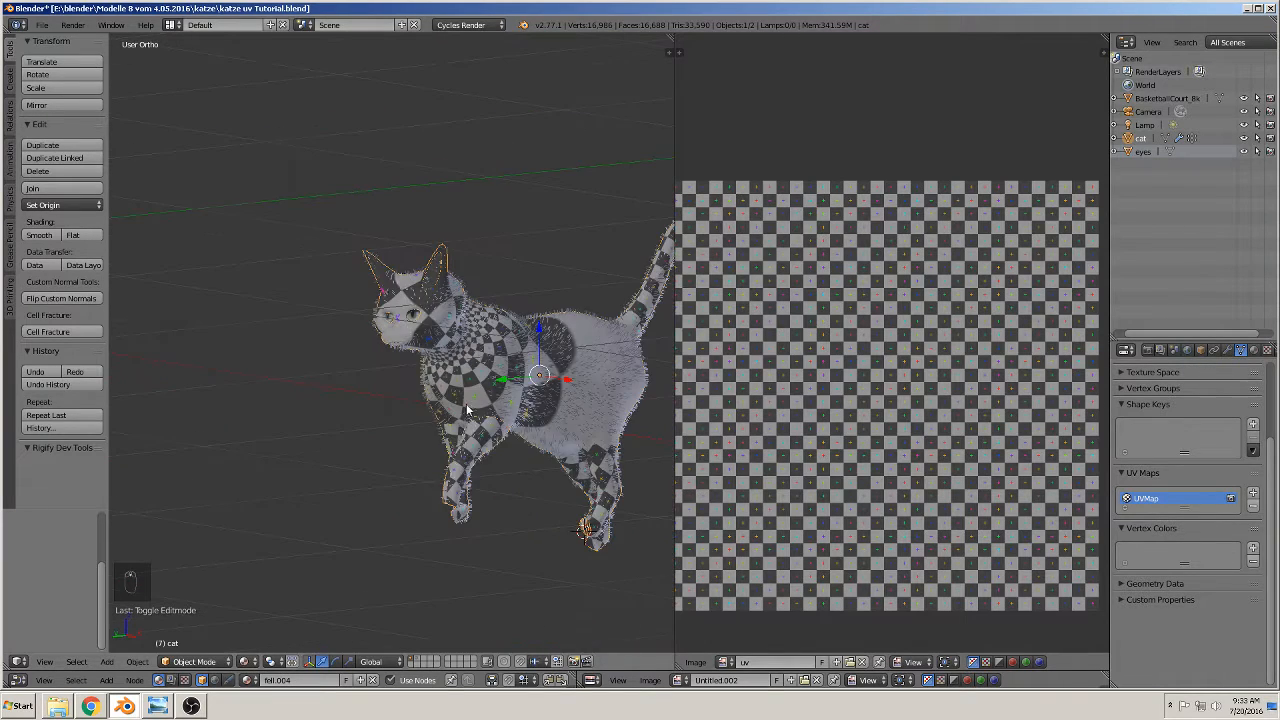
{"action": "middle_click_drag", "start_coordinate": [467, 410], "coordinate": [437, 447]}
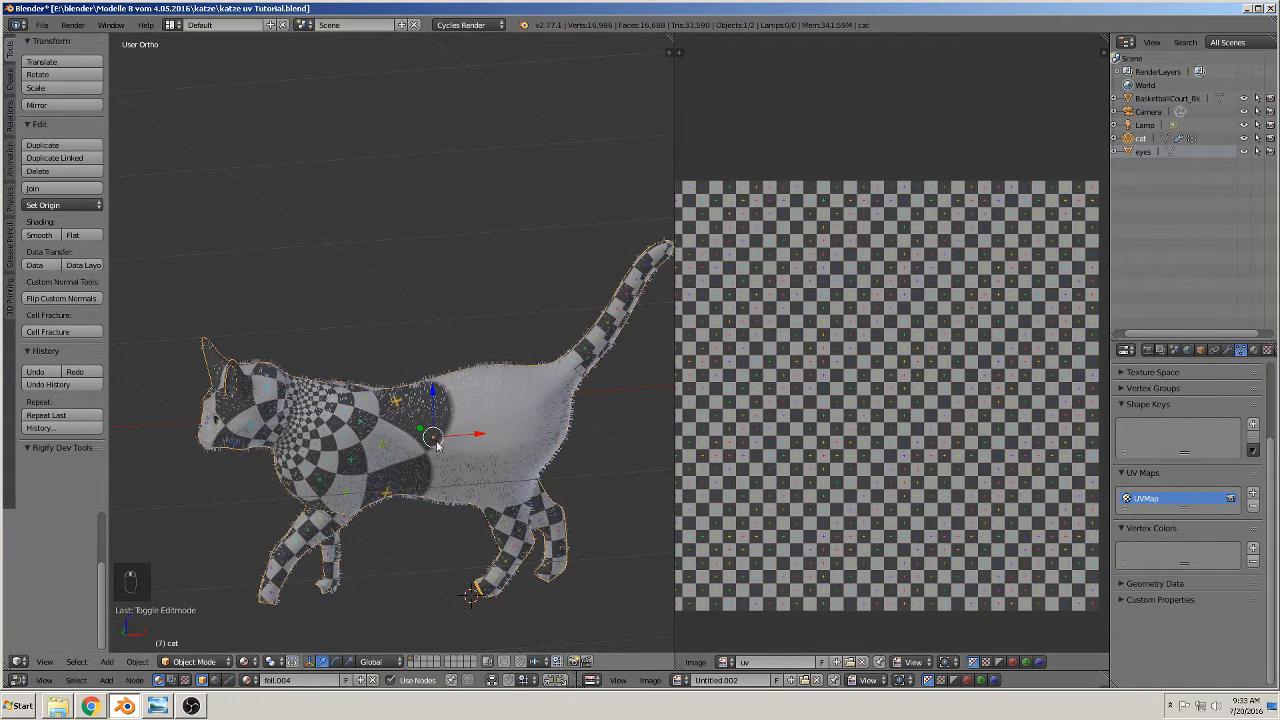
- Select the entire cat mesh, unwrap it along the marked seams, and return to Object Mode to view the checker pattern
{"action": "key", "text": "Tab"}
{"action": "key", "text": "a"}
{"action": "key", "text": "a"}
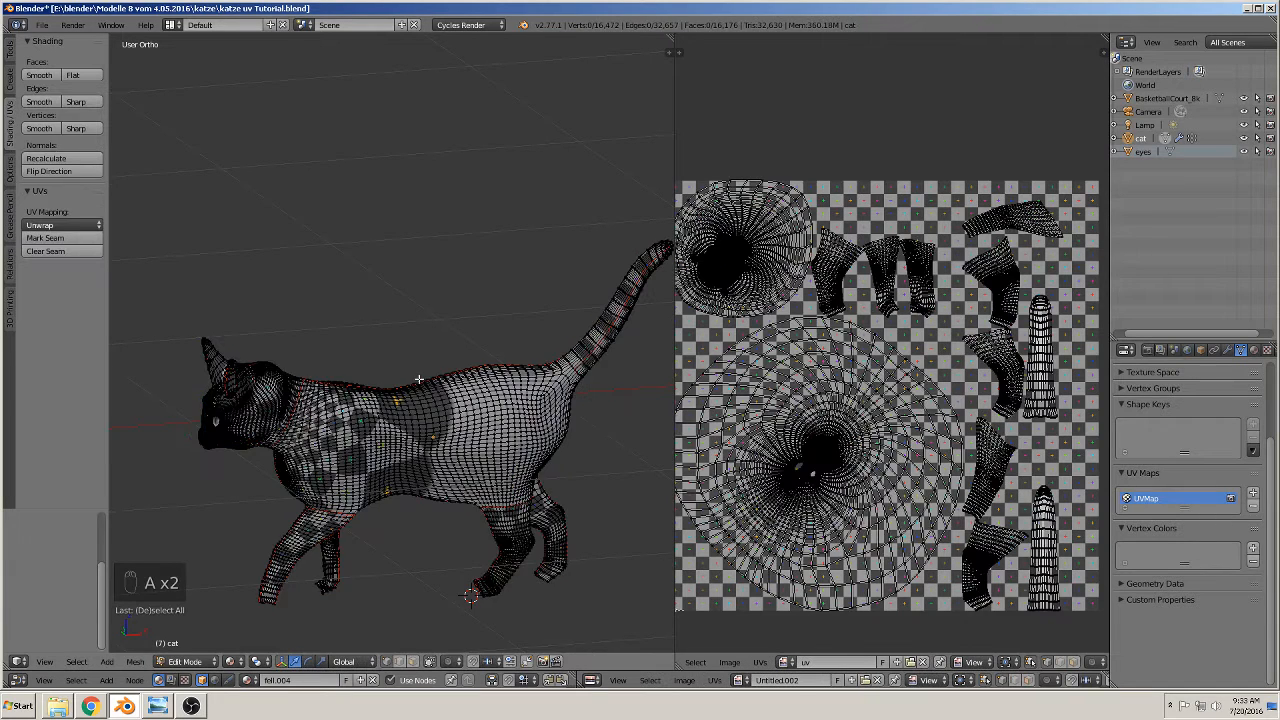
{"action": "key", "text": "a"}
{"action": "key", "text": "a"}
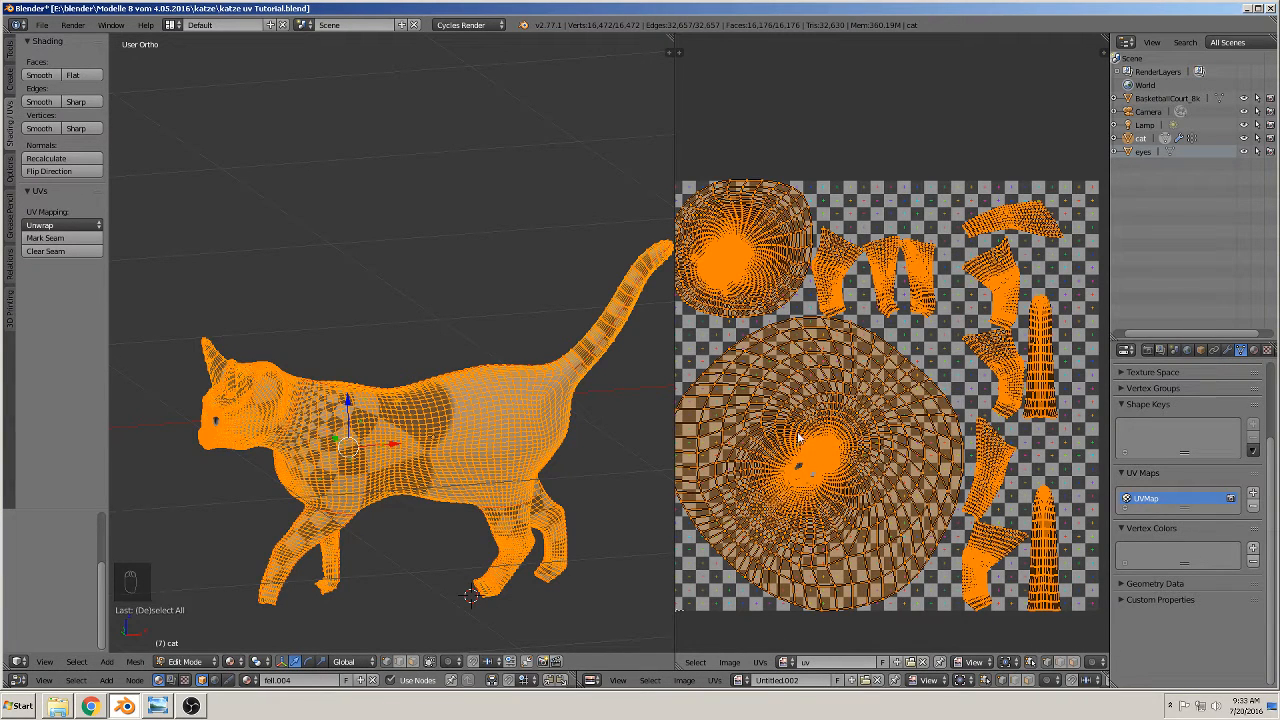
{"action": "key", "text": "u"}
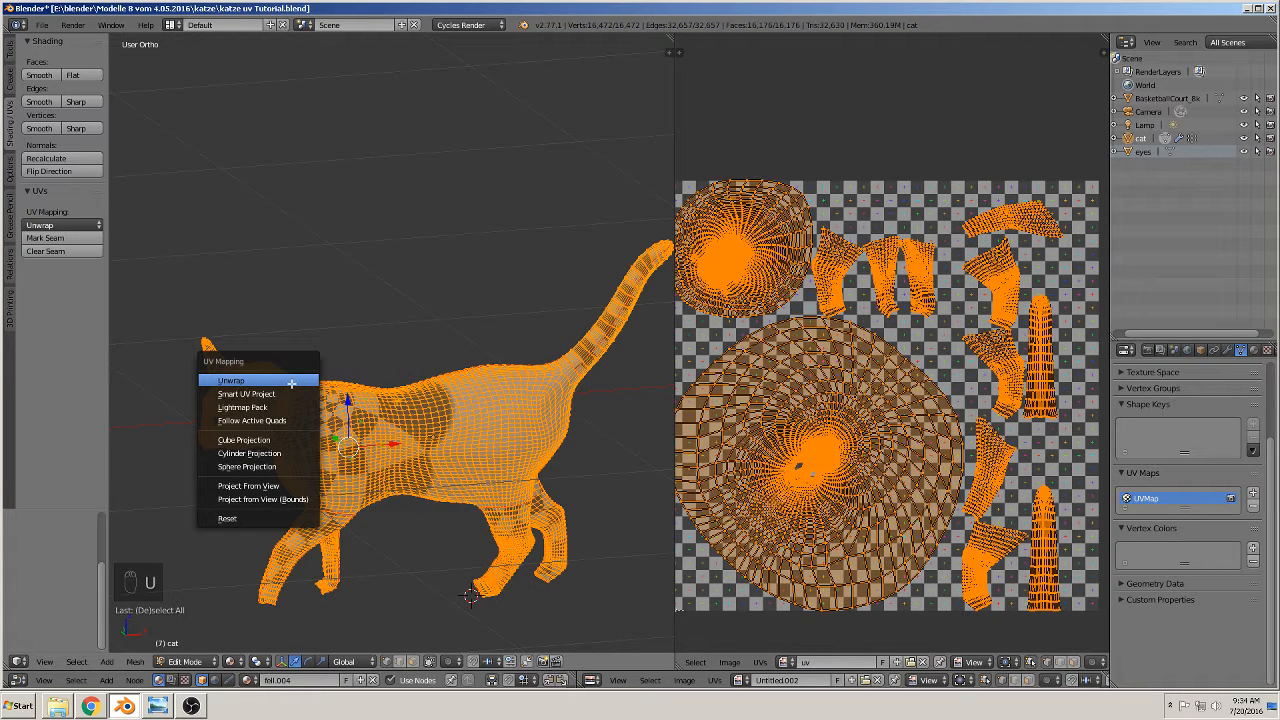
{"action": "left_click", "coordinate": [291, 382]}
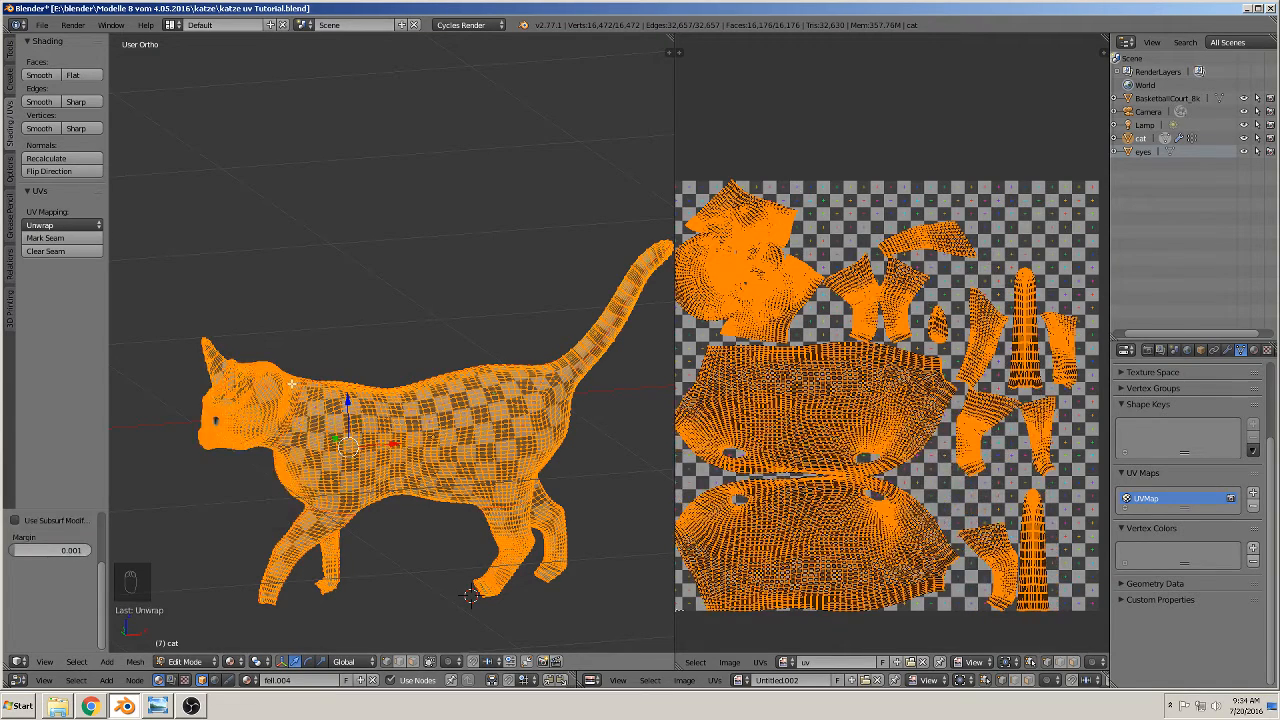
{"action": "key", "text": "Tab"}
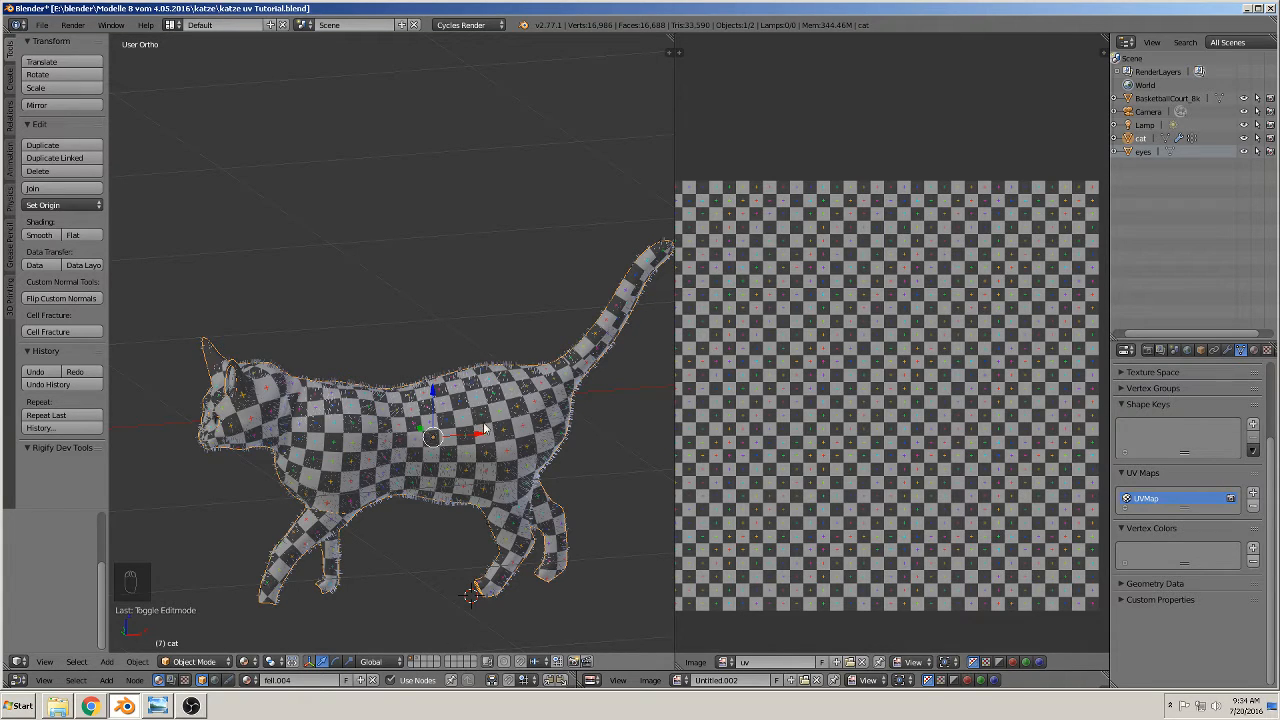
{"action": "scroll", "coordinate": [548, 452], "scroll_direction": "down", "scroll_amount": 1}
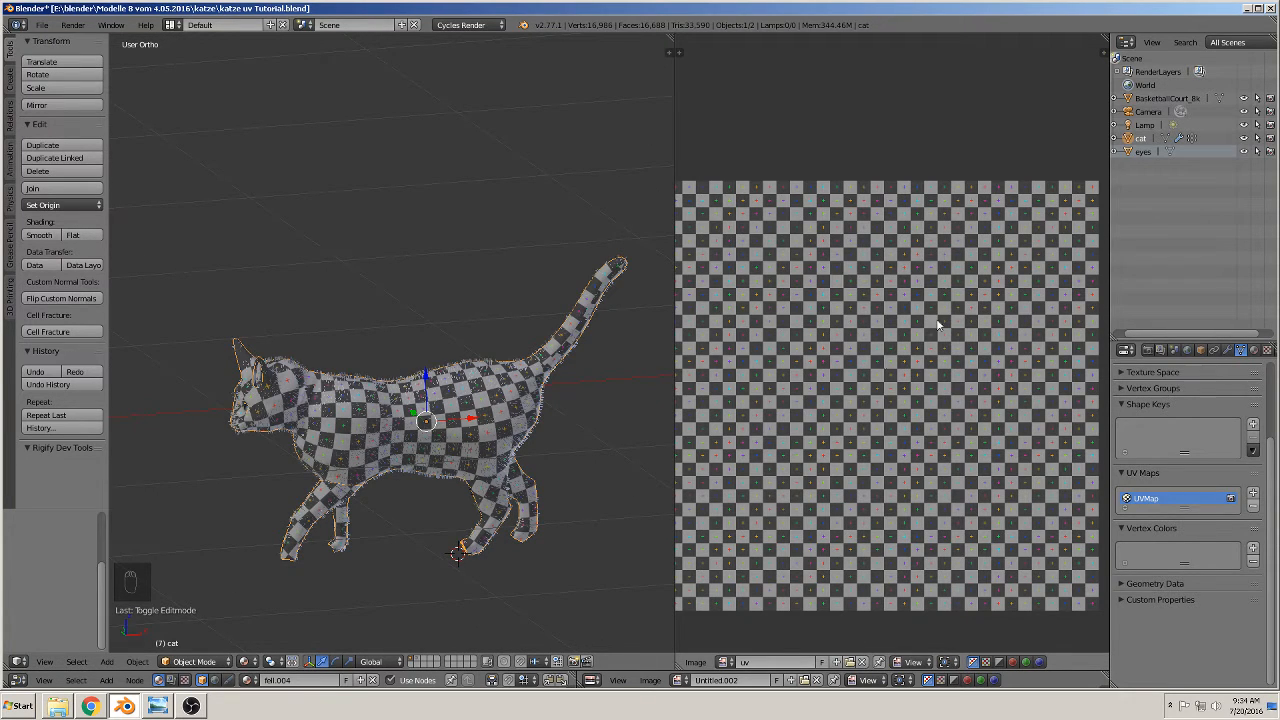
- Unlink the uv checker image from the UV/Image Editor, keeping that editor type
{"action": "scroll", "coordinate": [840, 583], "scroll_direction": "down", "scroll_amount": 3}
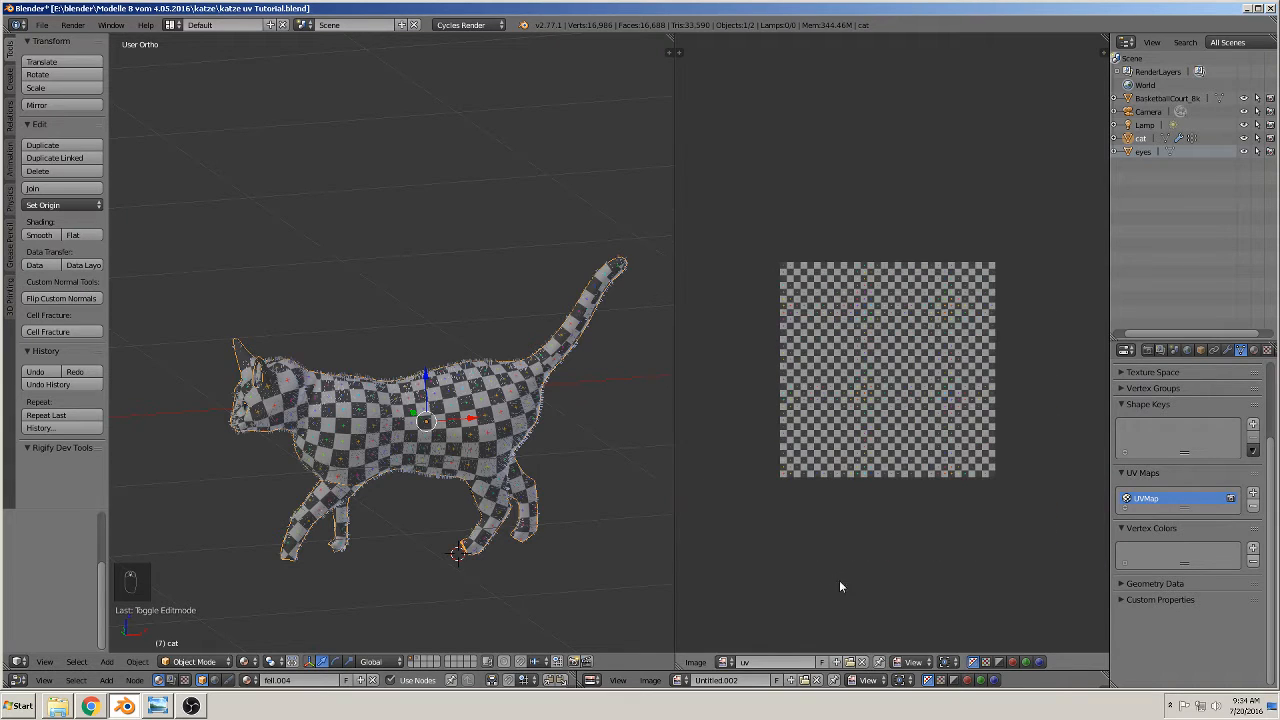
{"action": "left_click", "coordinate": [862, 662]}
{"action": "scroll", "coordinate": [940, 605], "scroll_direction": "up", "scroll_amount": 7}
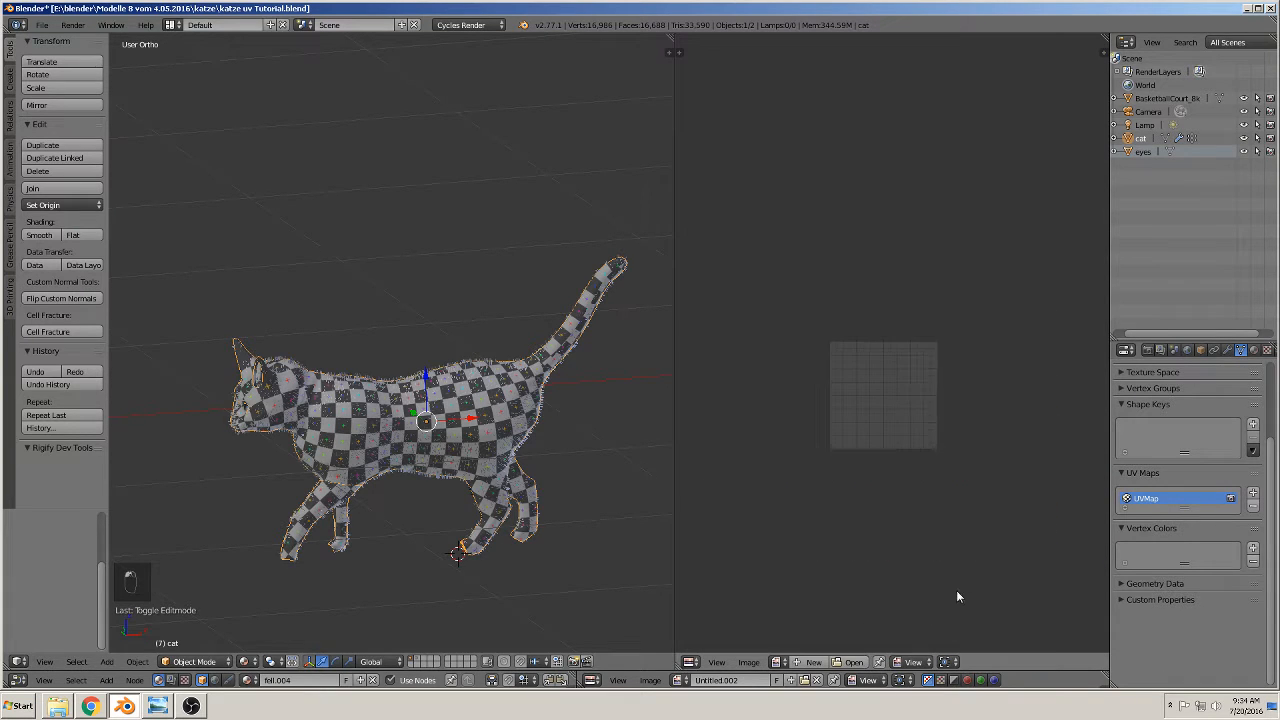
{"action": "left_click", "coordinate": [690, 662]}
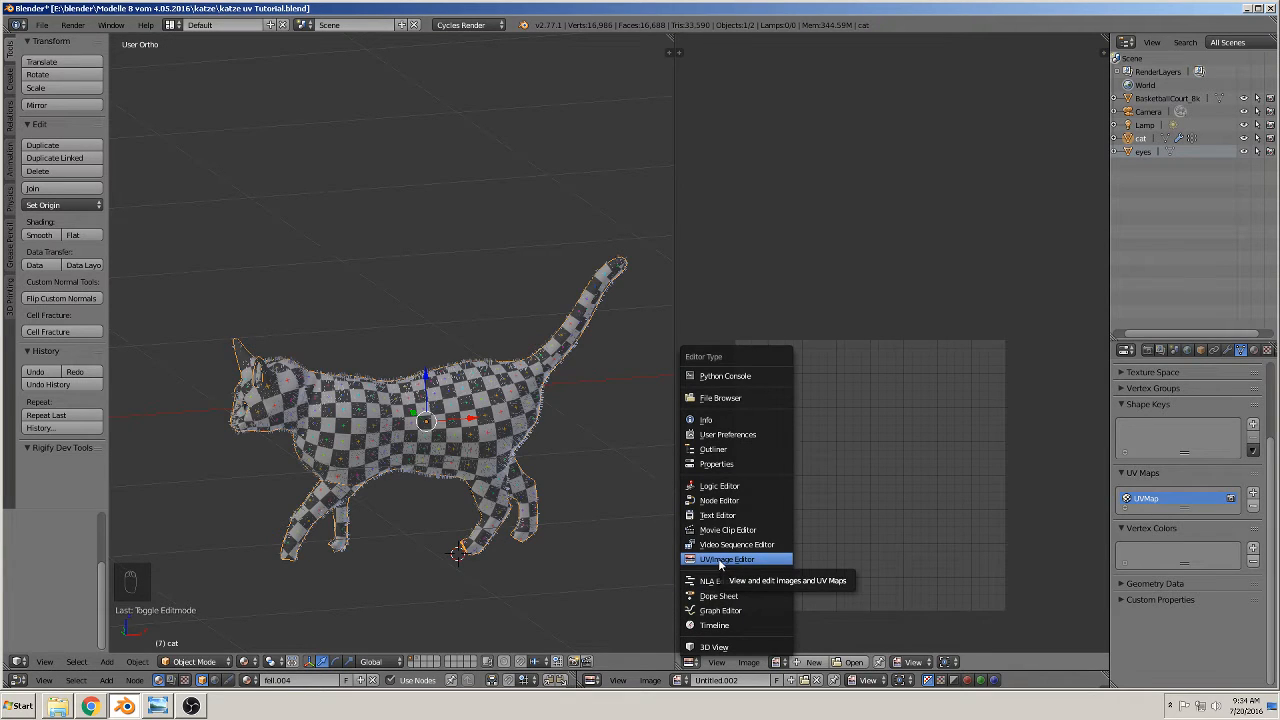
{"action": "left_click", "coordinate": [719, 560]}
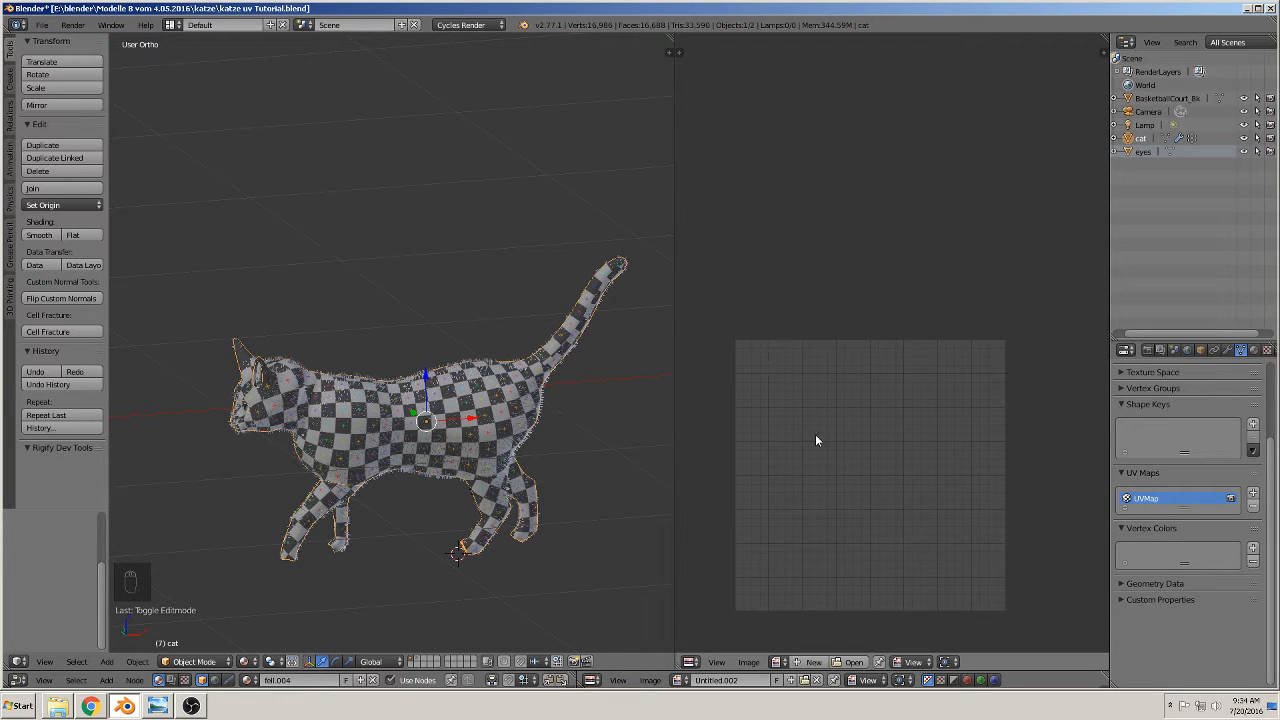
{"action": "left_click", "coordinate": [387, 432]}
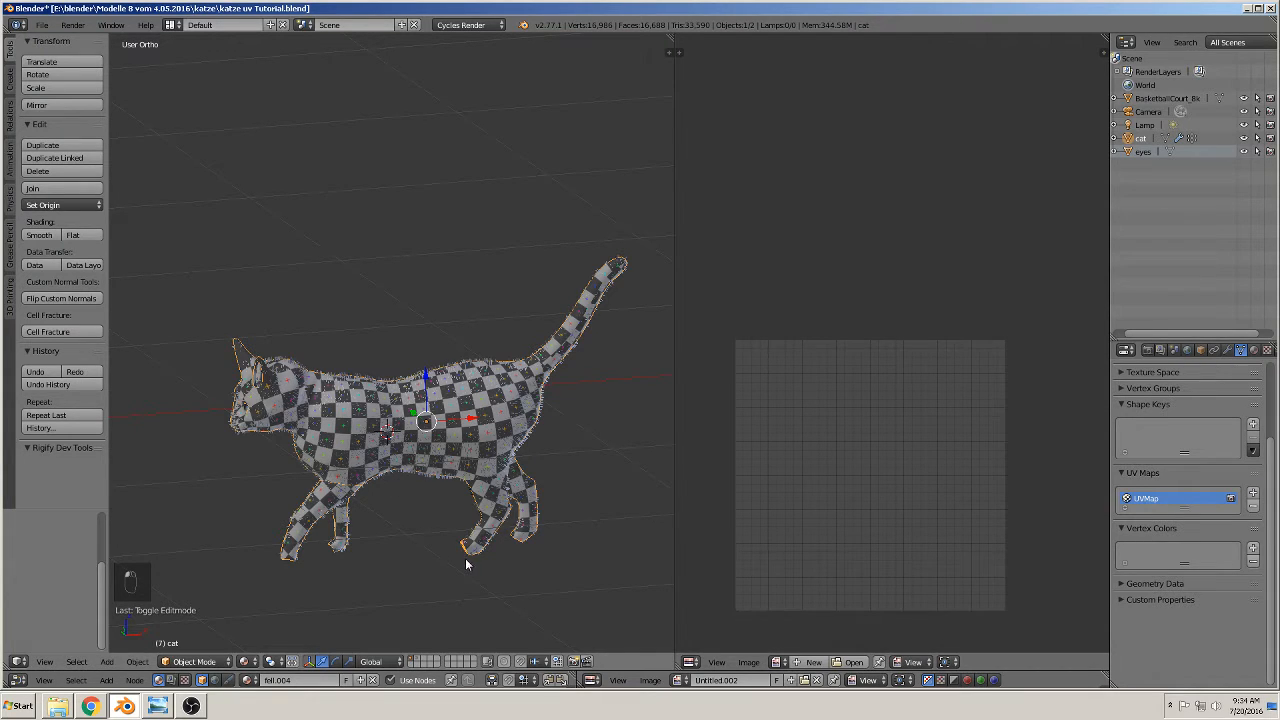
- Start a new image named grid with a width and height of 4096 px
{"action": "left_click", "coordinate": [811, 662]}
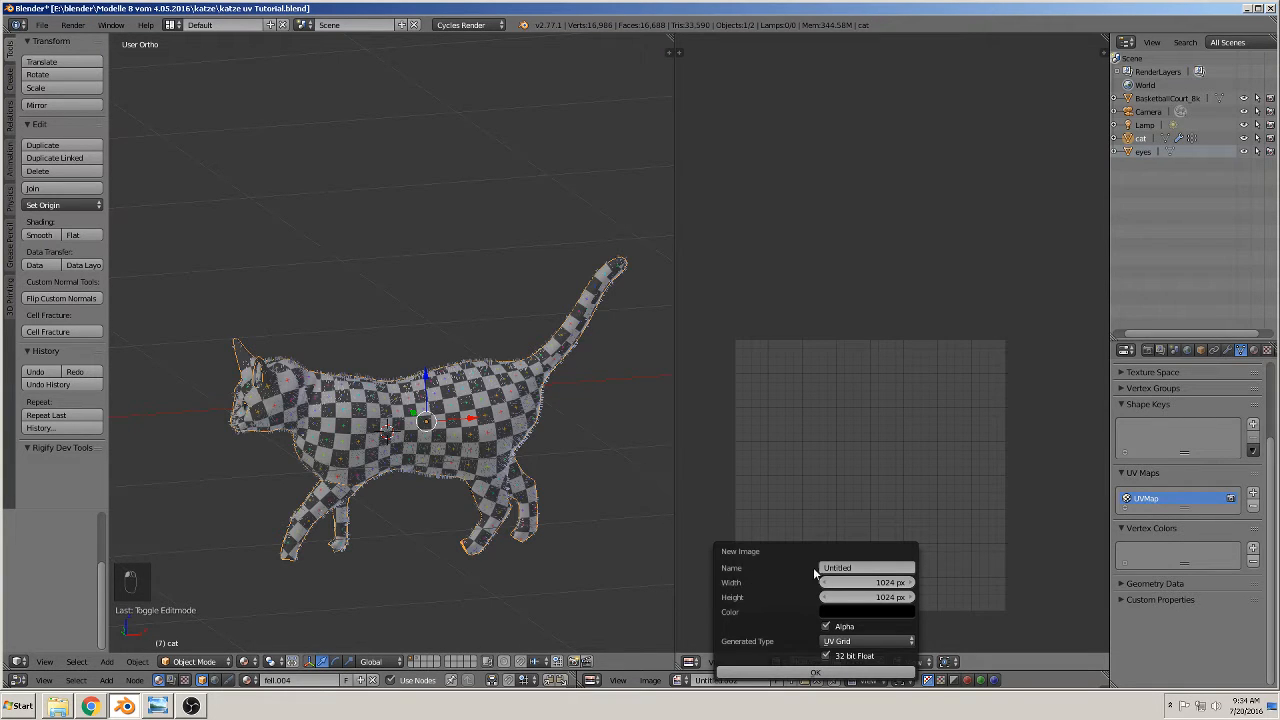
{"action": "left_click", "coordinate": [862, 566]}
{"action": "key", "text": "BackSpace"}
{"action": "type", "text": "grid"}
{"action": "key", "text": "Return"}
{"action": "left_click", "coordinate": [885, 583]}
{"action": "key", "text": "Return"}
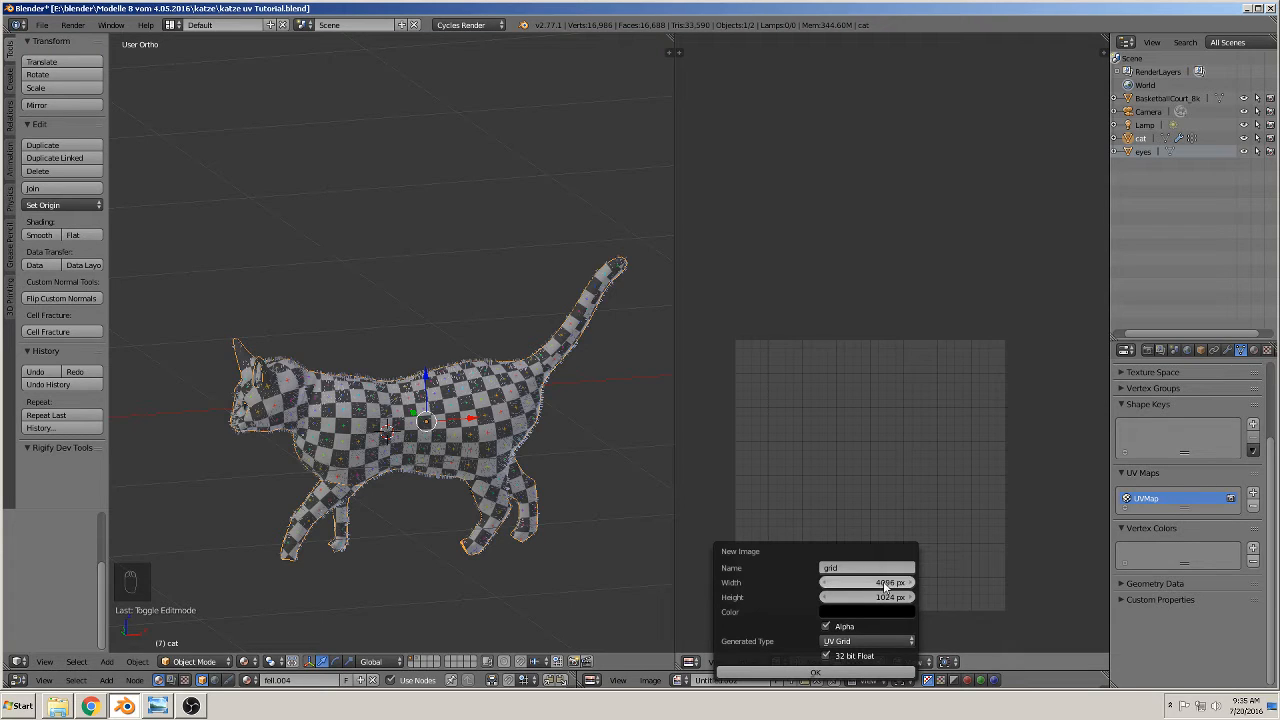
{"action": "left_click", "coordinate": [873, 597]}
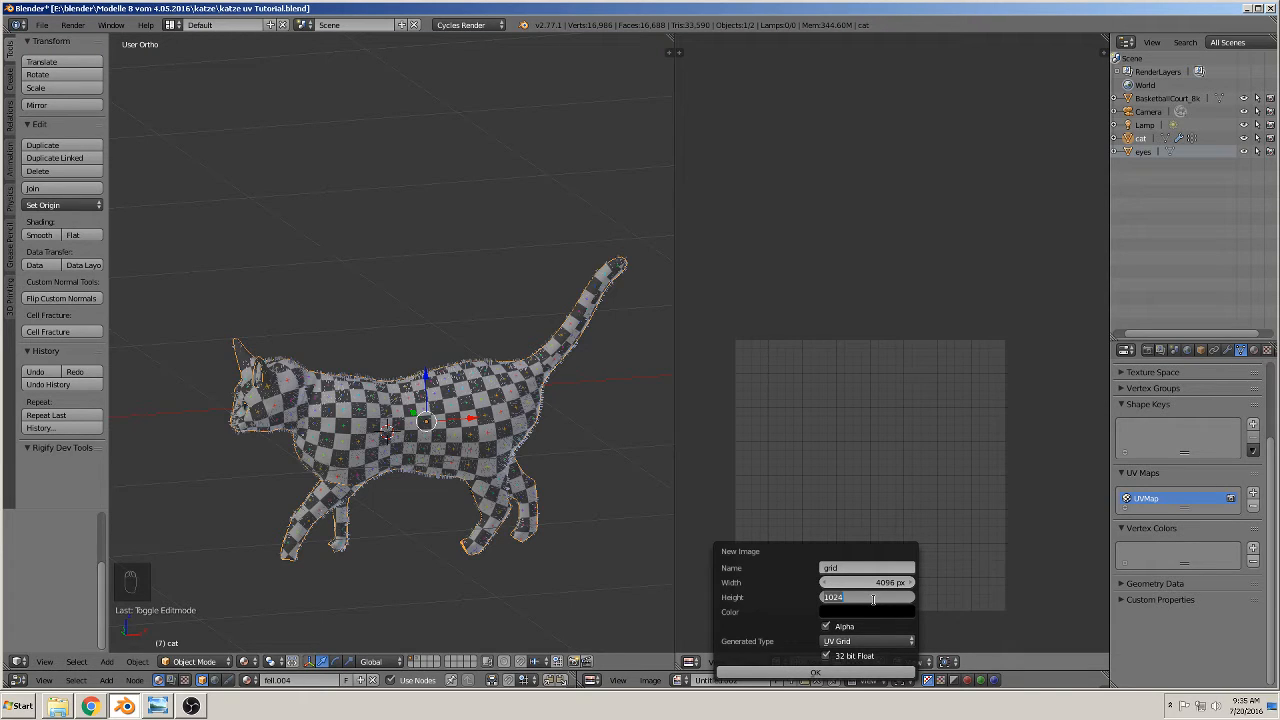
{"action": "type", "text": "4096"}
{"action": "key", "text": "Return"}
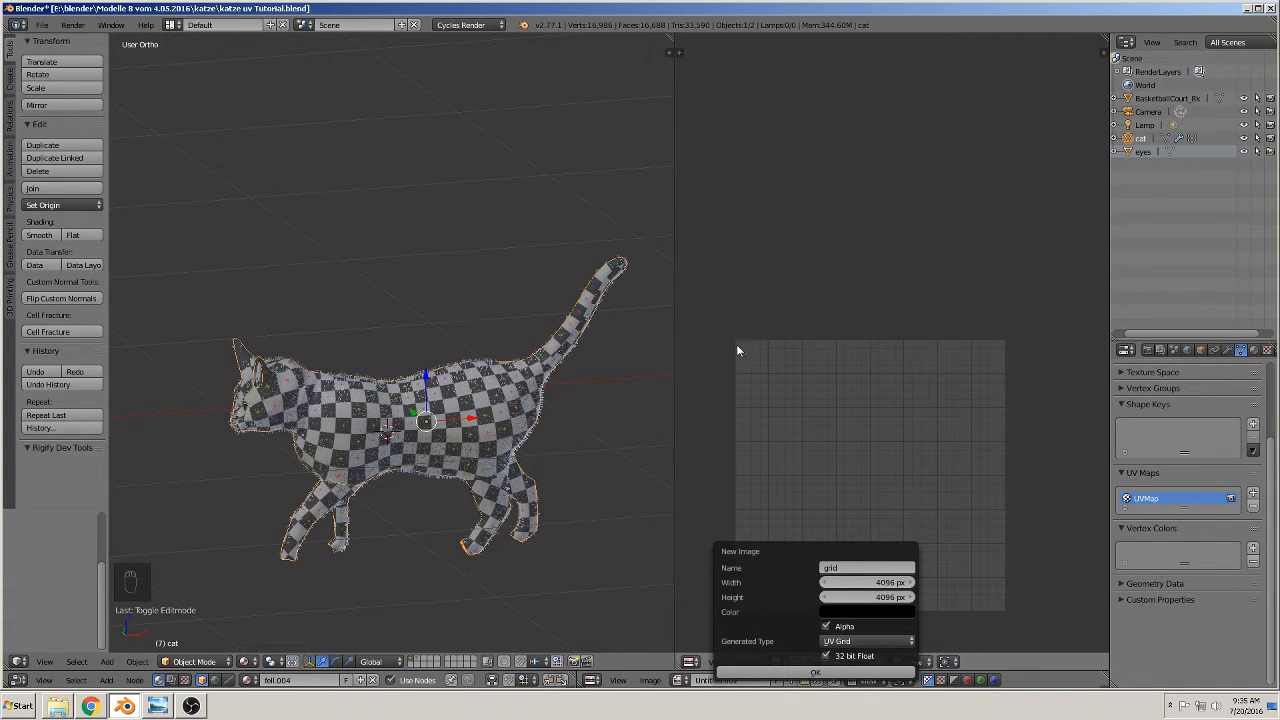
- Try the Blank generated type for the new image and set it back to UV Grid
{"action": "left_click", "coordinate": [868, 644]}
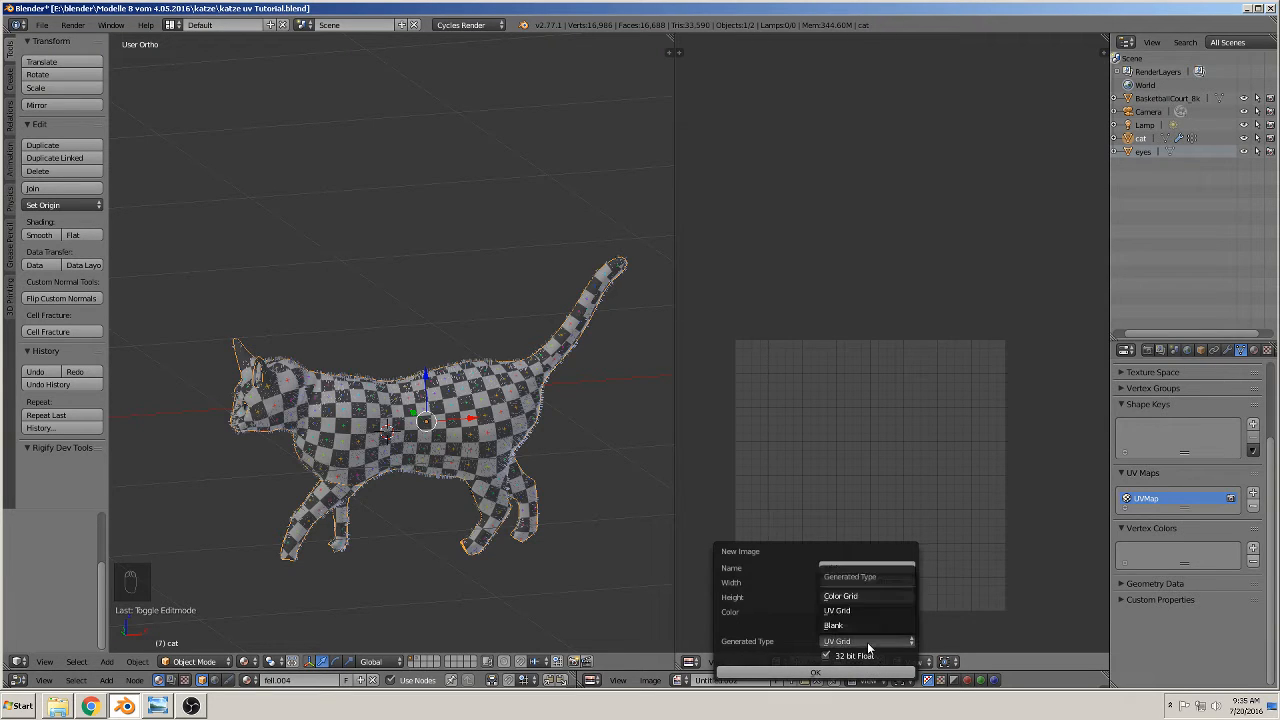
{"action": "left_click", "coordinate": [872, 652]}
{"action": "left_click", "coordinate": [858, 642]}
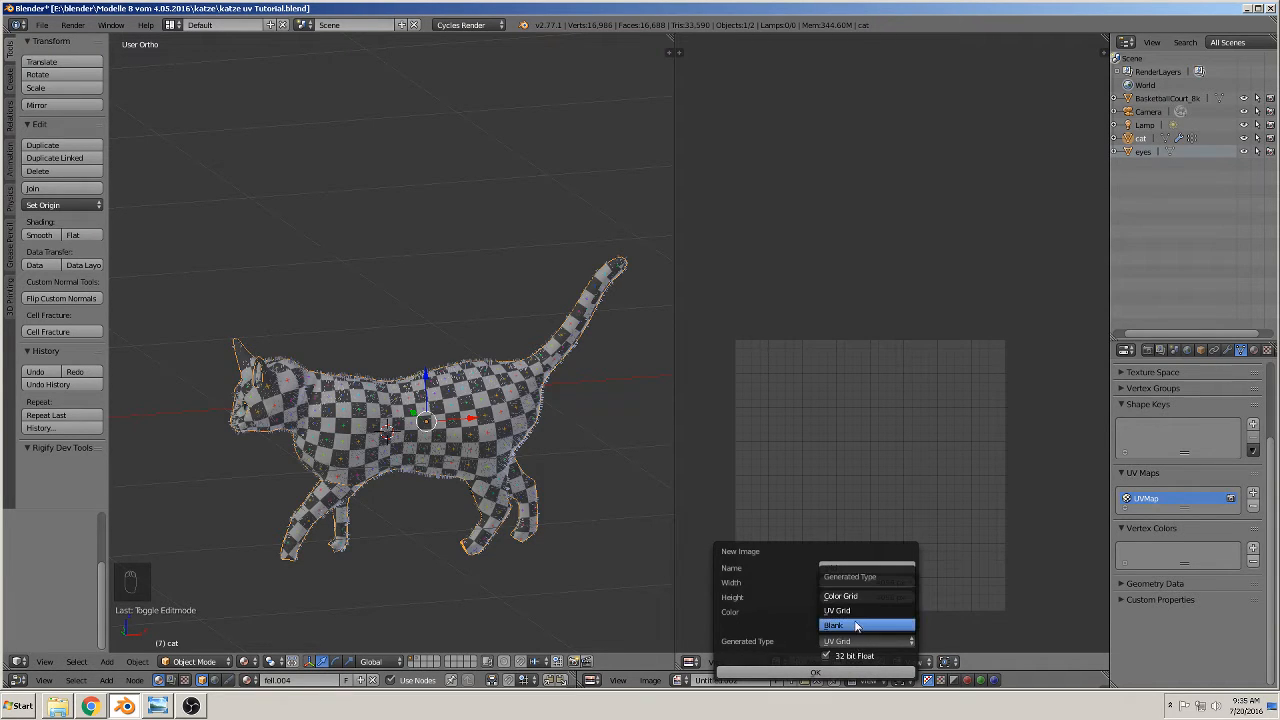
{"action": "left_click", "coordinate": [855, 625]}
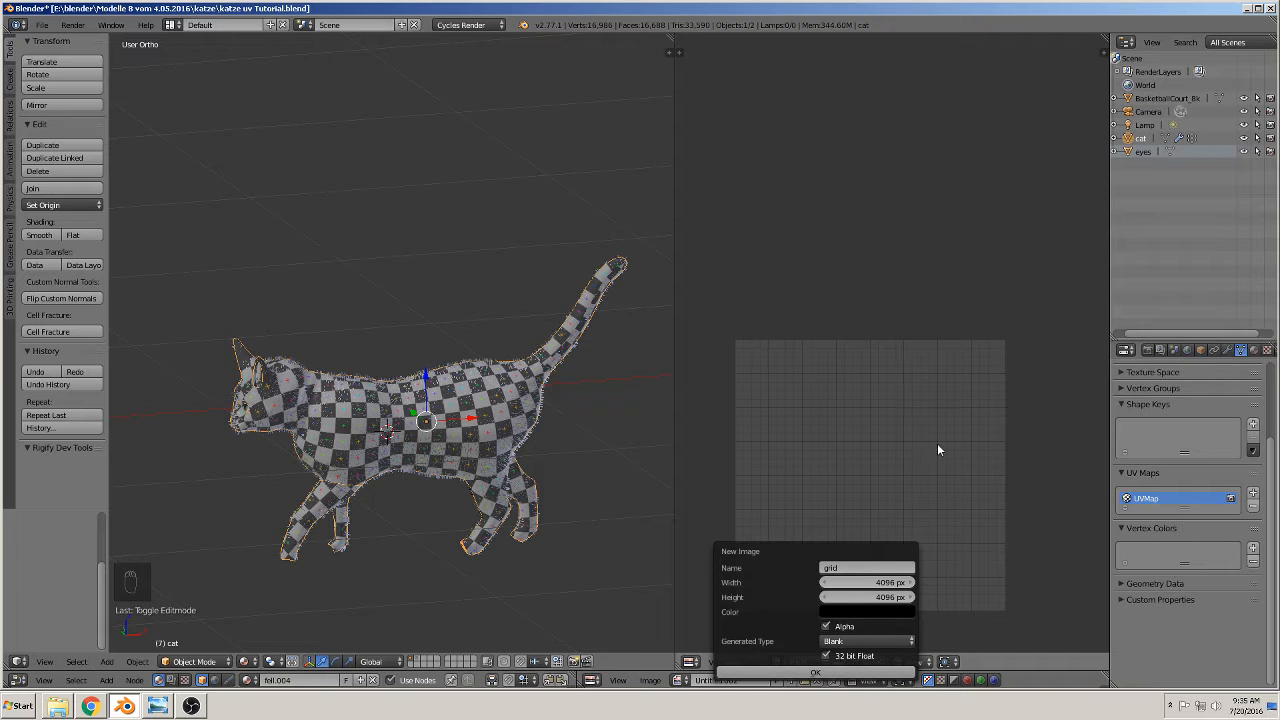
{"action": "left_click", "coordinate": [866, 641]}
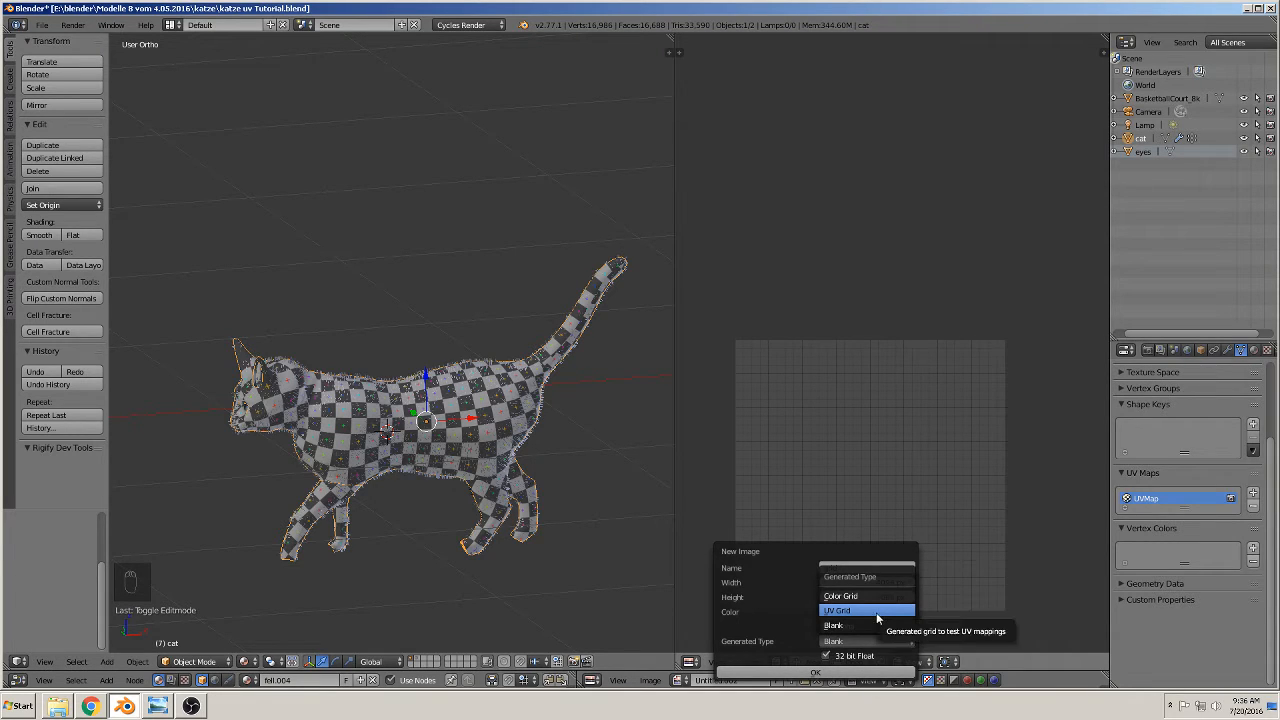
{"action": "left_click", "coordinate": [876, 612]}
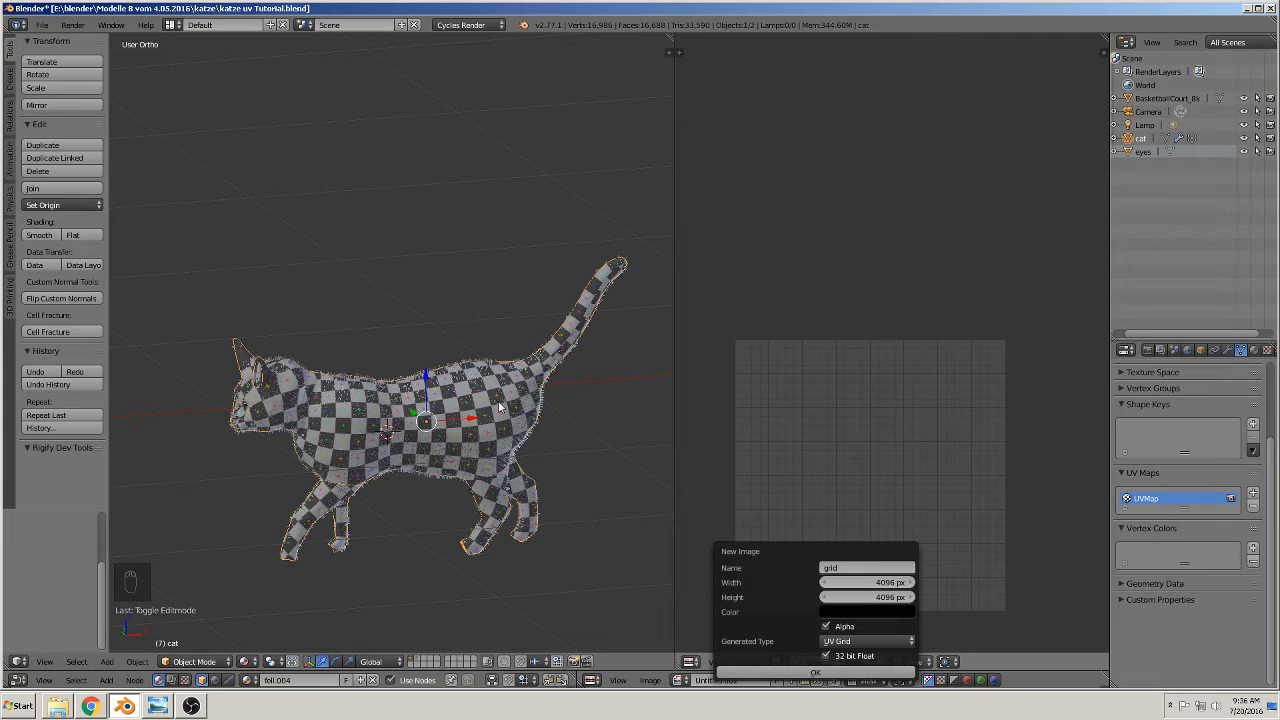
- Set the generated type to Color Grid, create the grid image and view it in full
{"action": "left_click", "coordinate": [845, 641]}
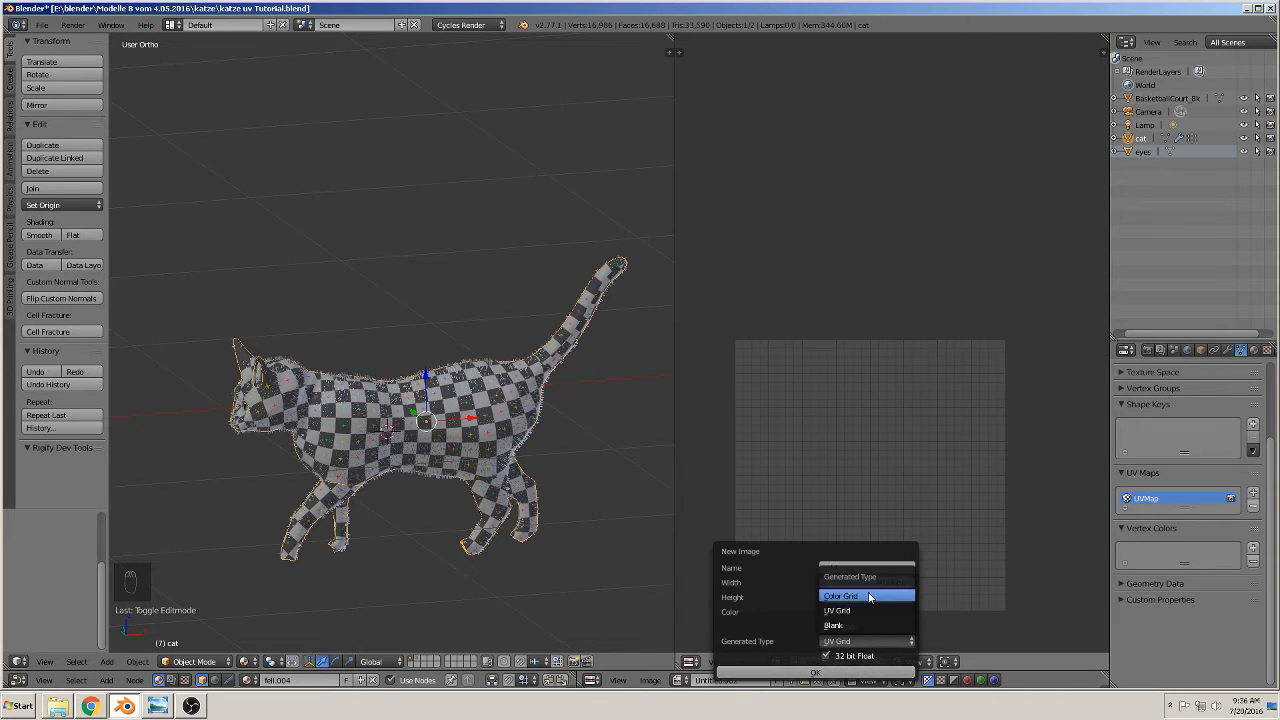
{"action": "left_click", "coordinate": [869, 597]}
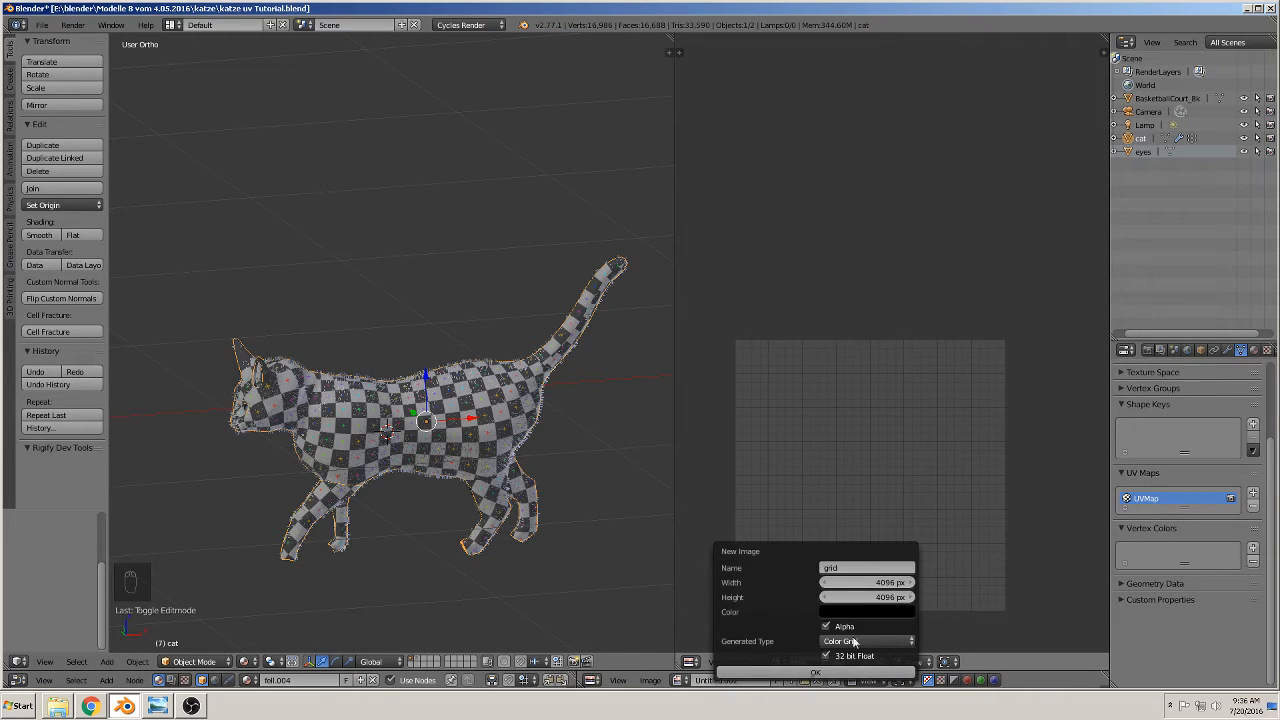
{"action": "left_click", "coordinate": [810, 675]}
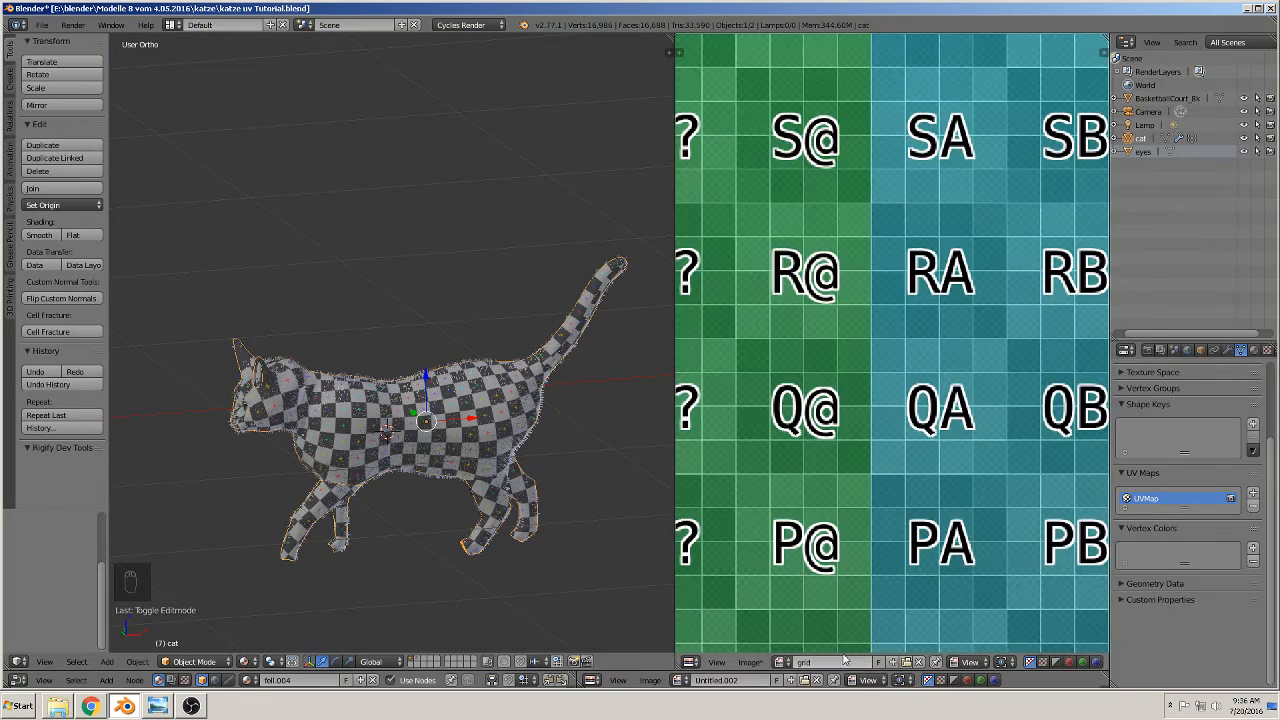
{"action": "scroll", "coordinate": [955, 491], "scroll_direction": "down", "scroll_amount": 4}
{"action": "scroll", "coordinate": [931, 545], "scroll_direction": "down", "scroll_amount": 2}
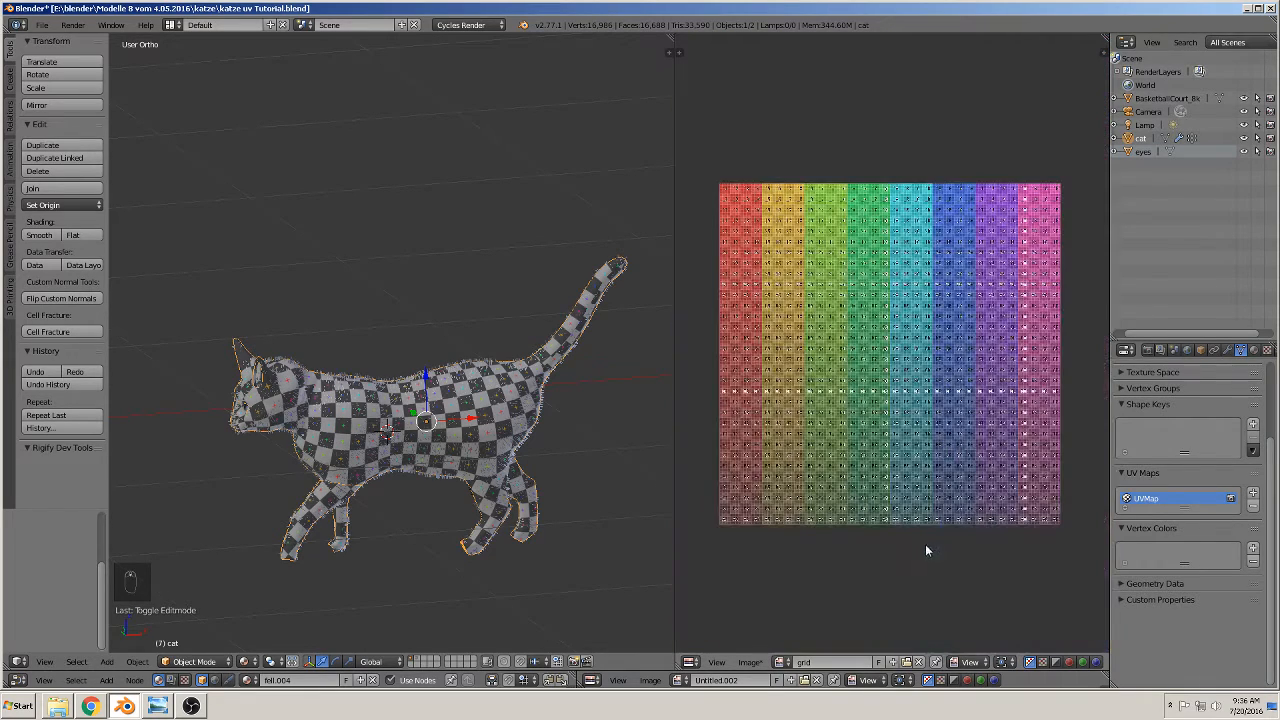
- Unlink the color grid image and create a new 4096 px image with the generated type UV Grid
{"action": "left_click", "coordinate": [918, 663]}
{"action": "left_click", "coordinate": [811, 662]}
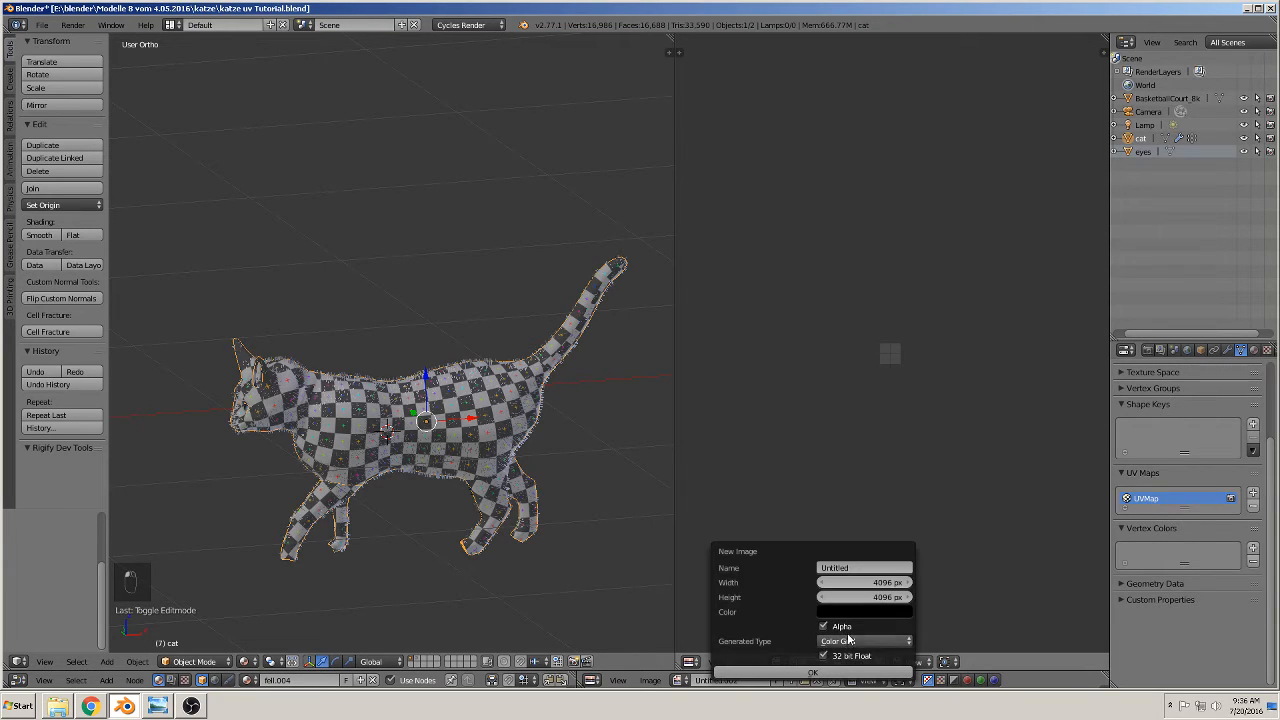
{"action": "left_click", "coordinate": [870, 641]}
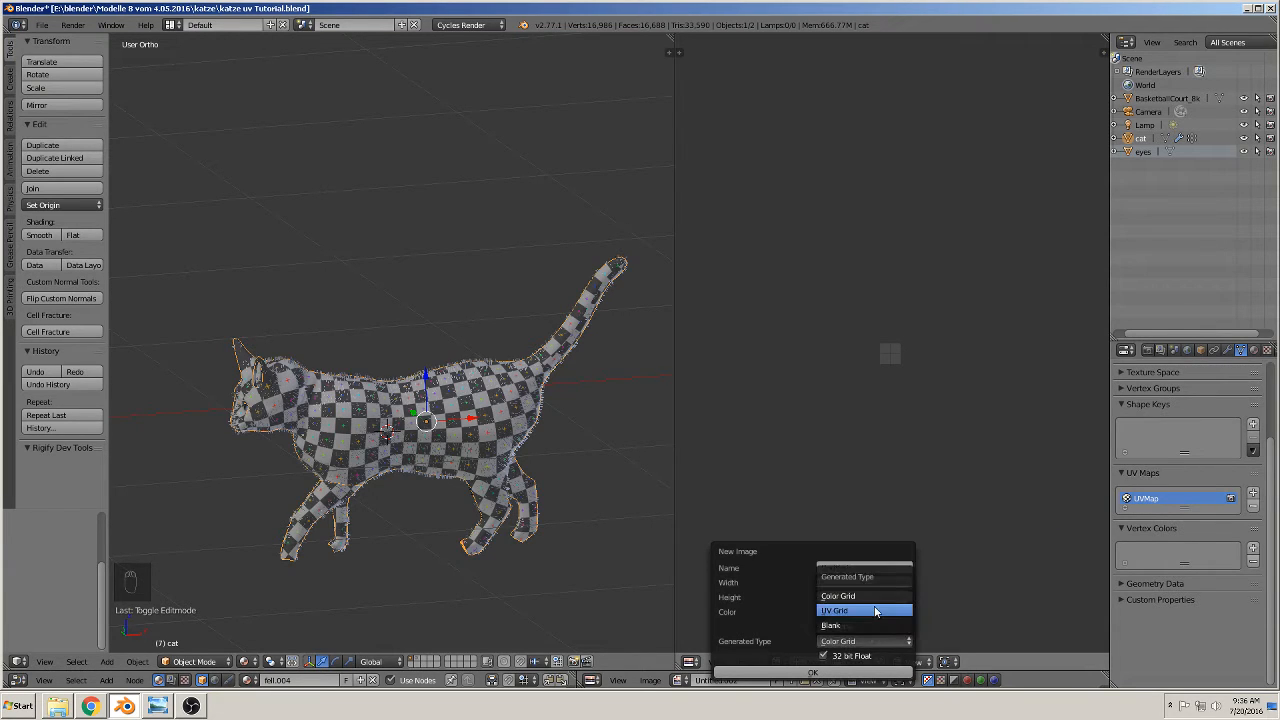
{"action": "left_click", "coordinate": [871, 613]}
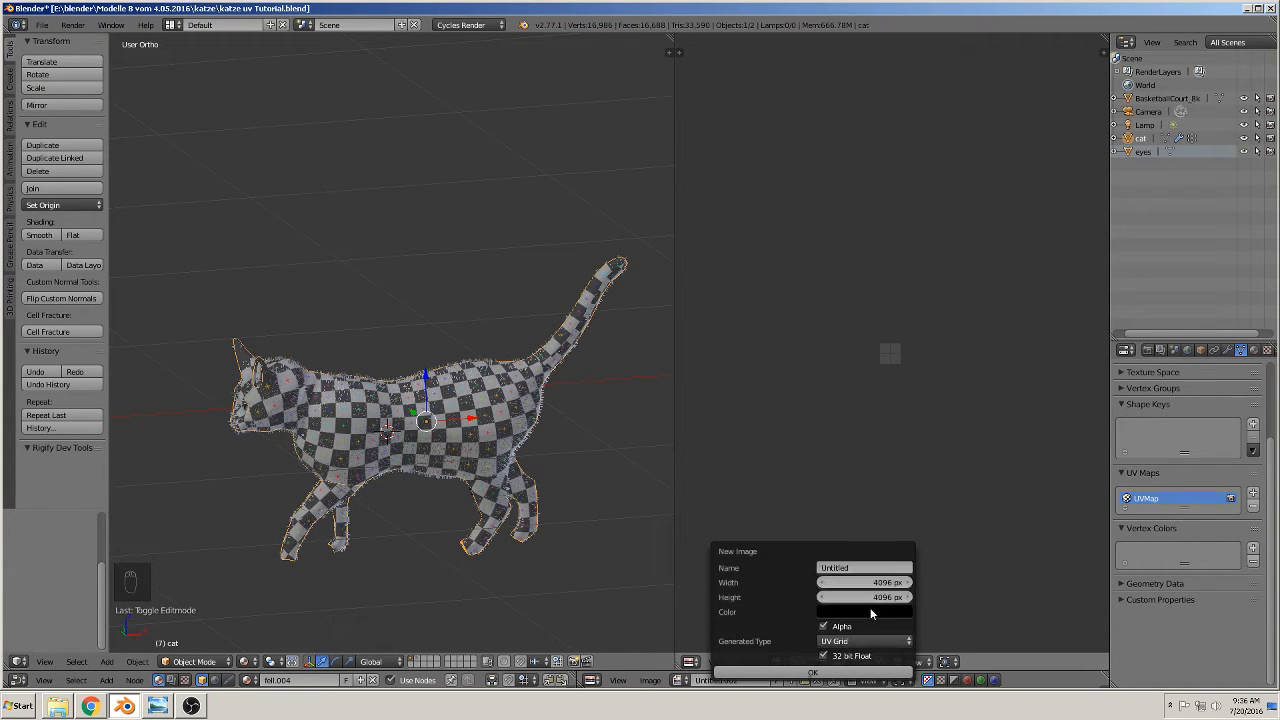
{"action": "left_click", "coordinate": [812, 673]}
- Examine the new UV grid image's checker pattern up close and as a whole
{"action": "scroll", "coordinate": [896, 564], "scroll_direction": "up", "scroll_amount": 6}
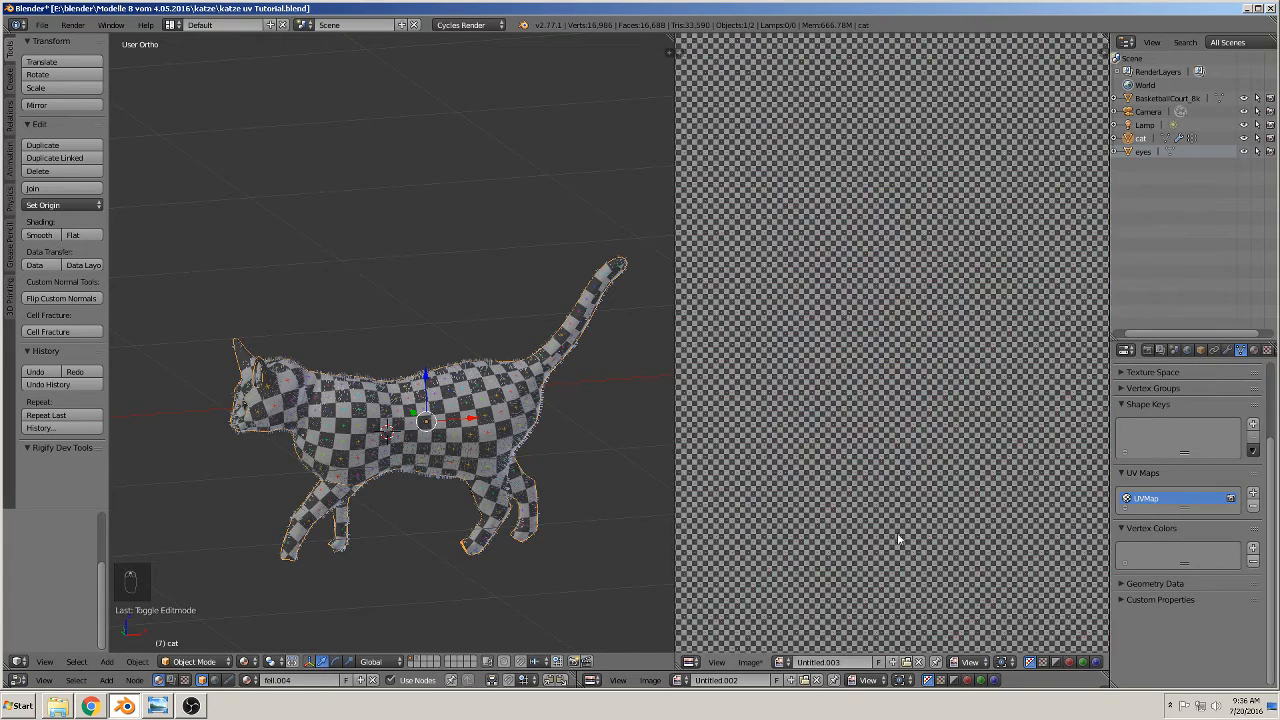
{"action": "scroll", "coordinate": [898, 585], "scroll_direction": "up", "scroll_amount": 1}
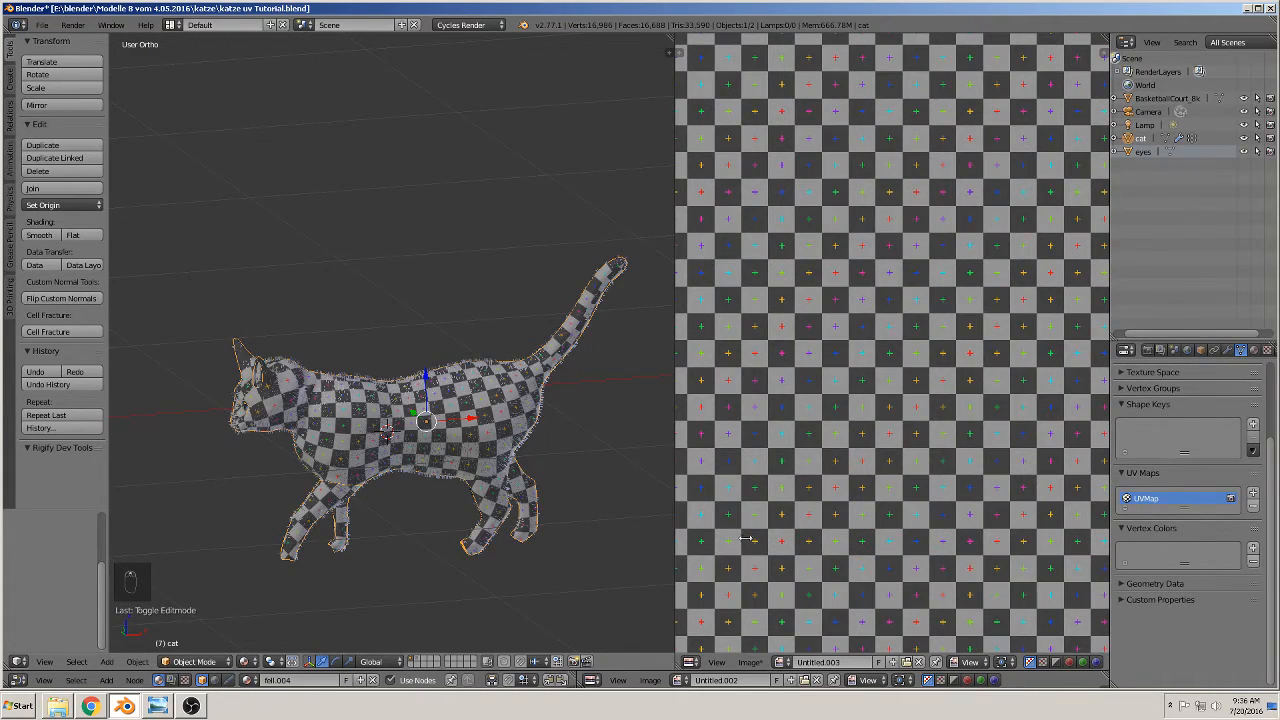
{"action": "scroll", "coordinate": [962, 534], "scroll_direction": "down", "scroll_amount": 5}
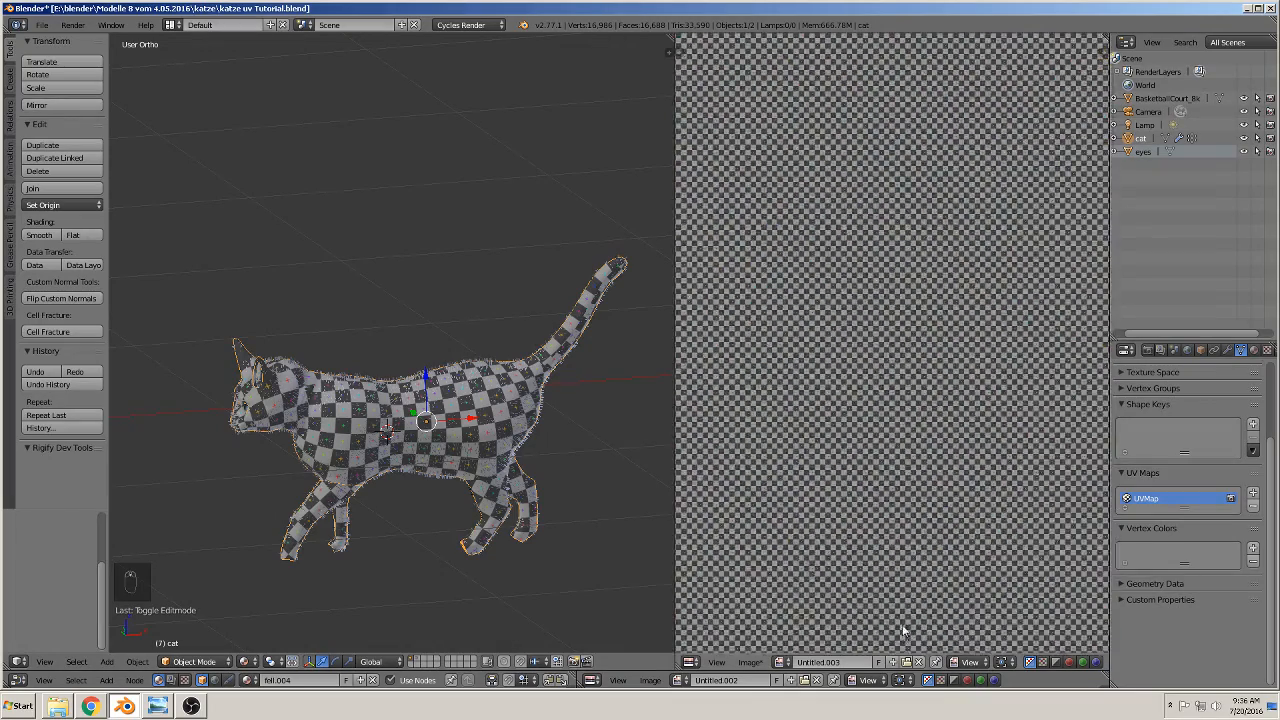
{"action": "scroll", "coordinate": [902, 620], "scroll_direction": "down", "scroll_amount": 1}
{"action": "scroll", "coordinate": [902, 615], "scroll_direction": "up", "scroll_amount": 1}
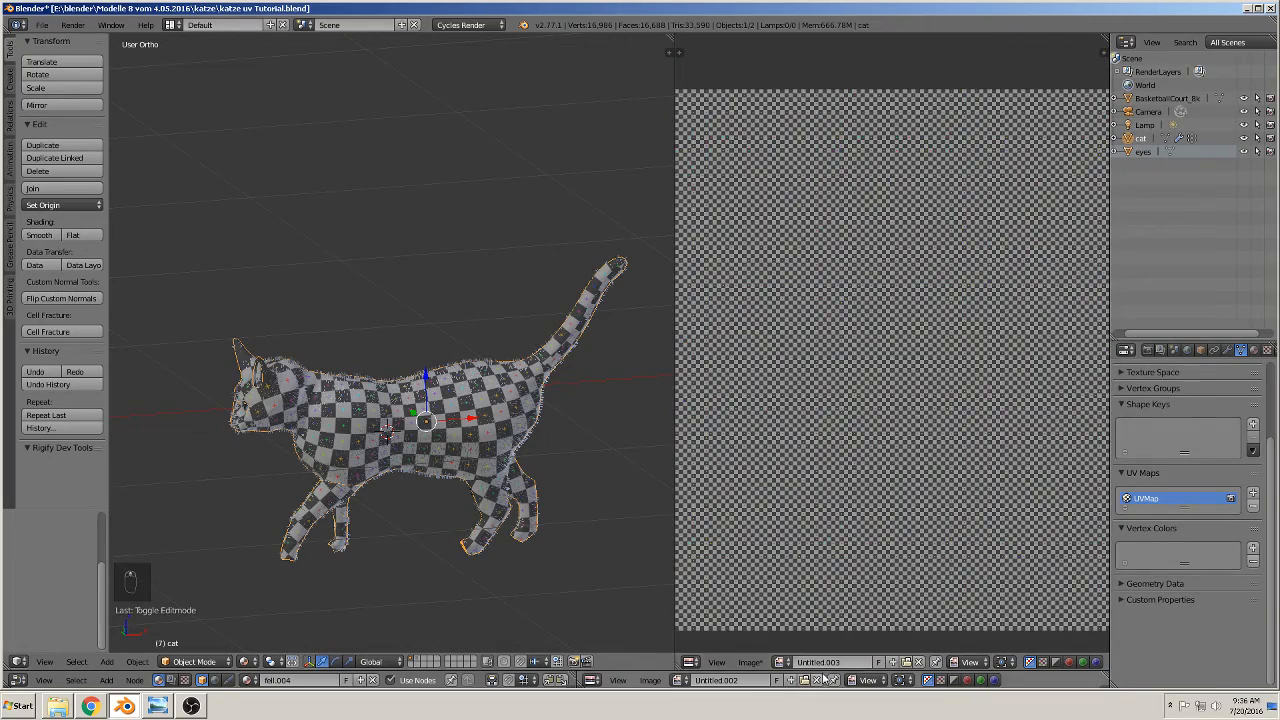
{"action": "scroll", "coordinate": [791, 640], "scroll_direction": "up", "scroll_amount": 2}
{"action": "left_click", "coordinate": [767, 663]}
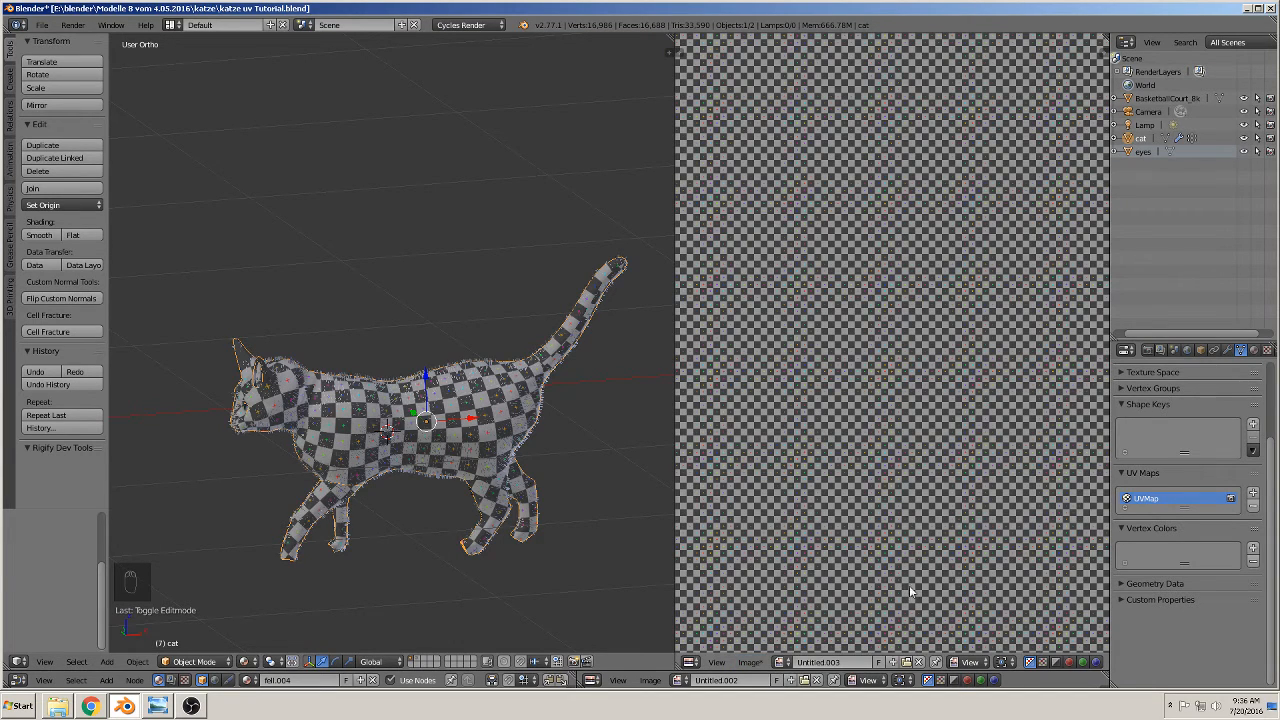
{"action": "scroll", "coordinate": [990, 510], "scroll_direction": "down", "scroll_amount": 3}
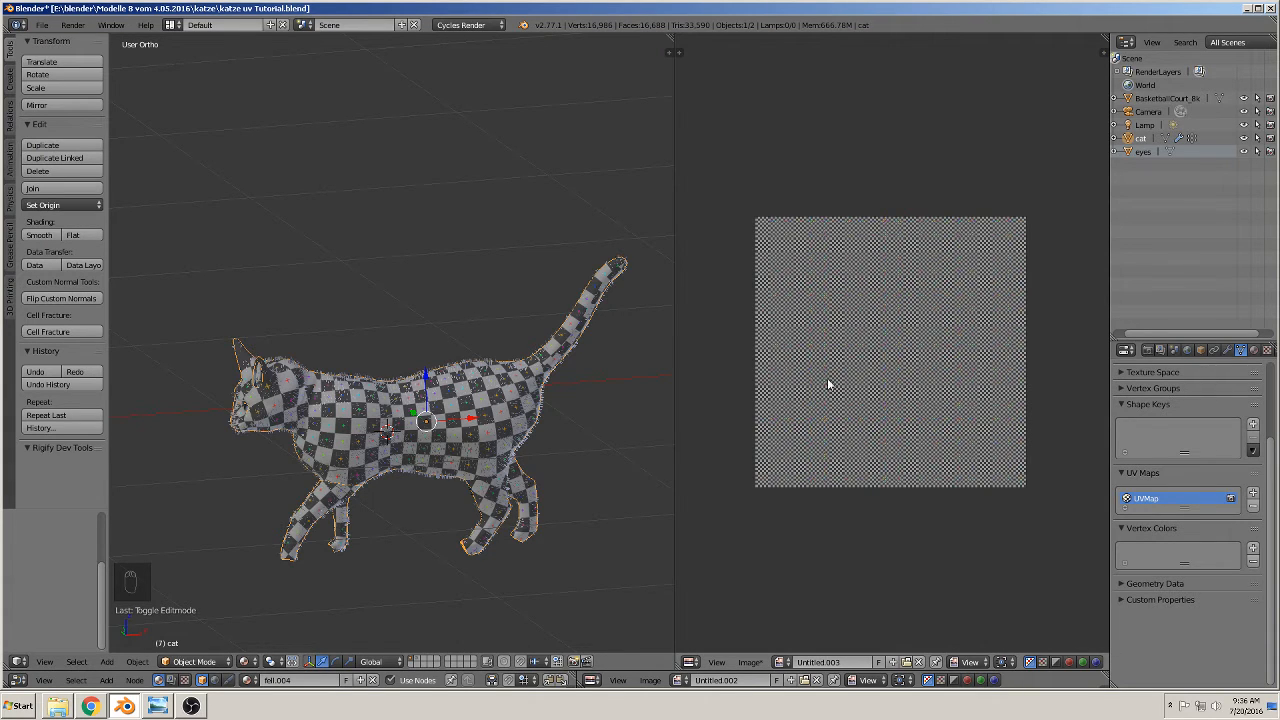
- Save the generated UV grid image as grid2.png in the textur folder
{"action": "left_click", "coordinate": [752, 663]}
{"action": "left_click", "coordinate": [752, 664]}
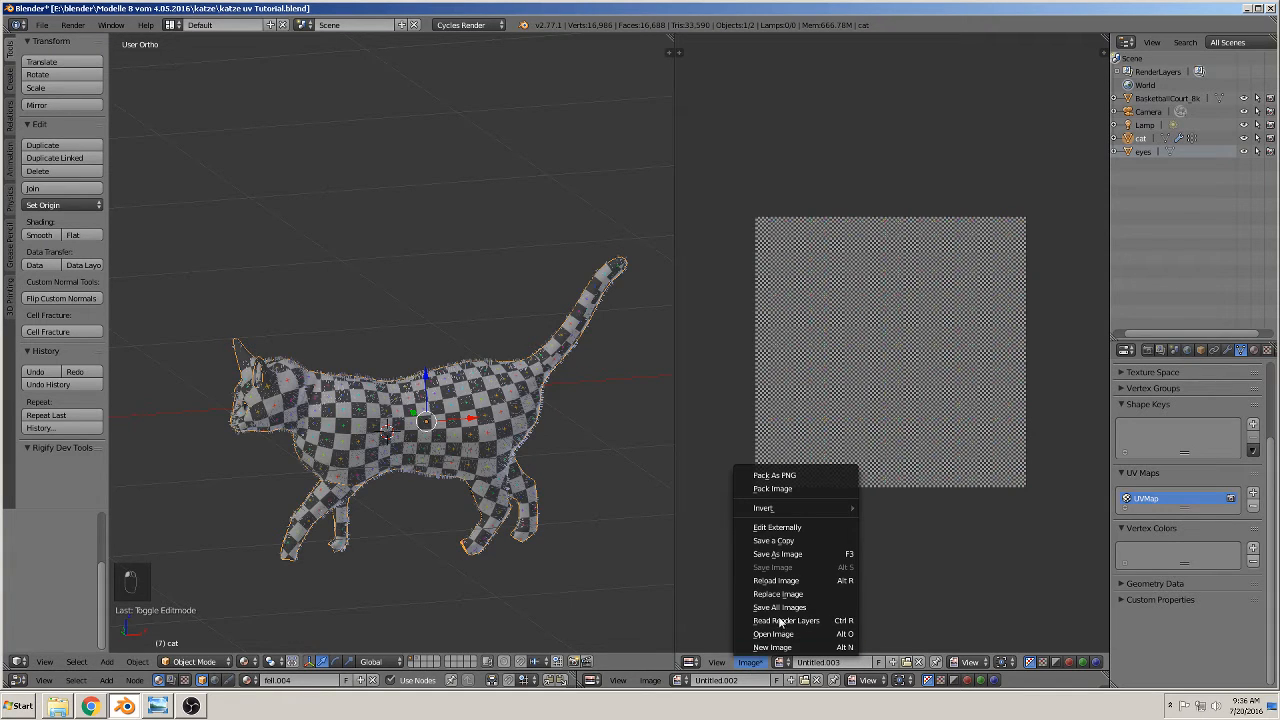
{"action": "left_click", "coordinate": [780, 554]}
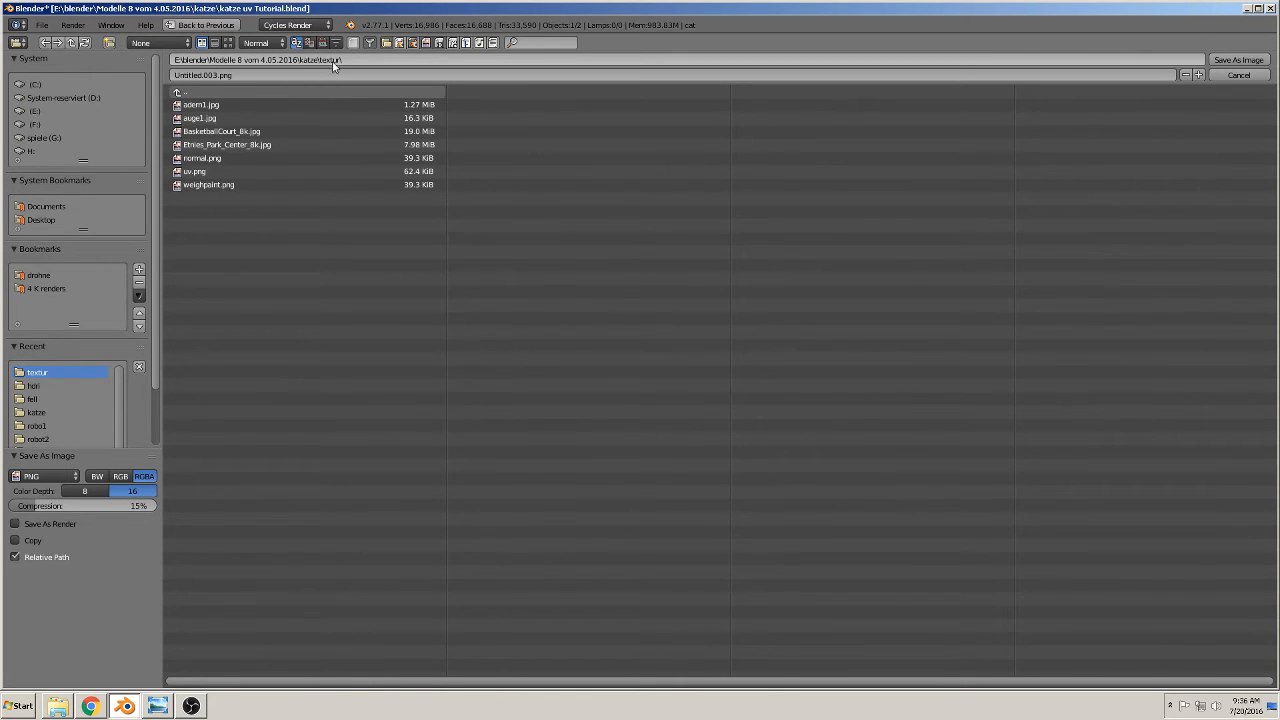
{"action": "left_click", "coordinate": [221, 78]}
{"action": "left_click_drag", "start_coordinate": [220, 78], "coordinate": [113, 88]}
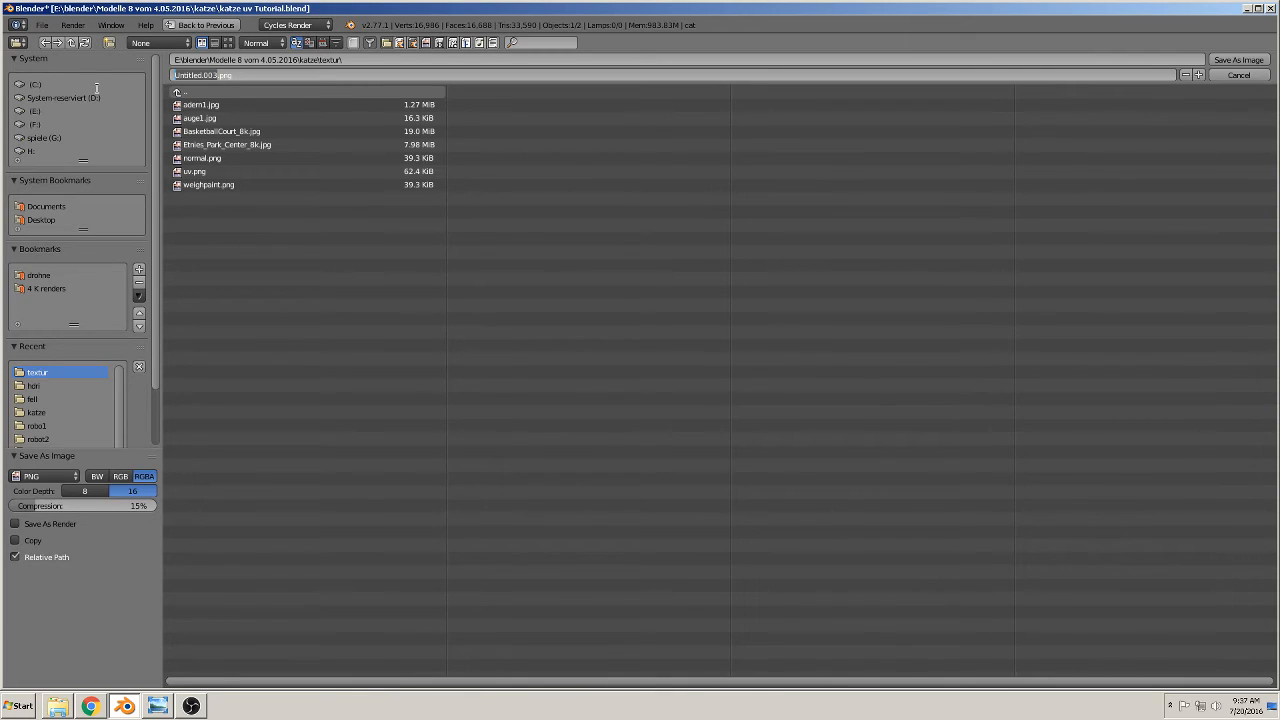
{"action": "type", "text": "grid1"}
{"action": "key", "text": "Return"}
{"action": "left_click", "coordinate": [1238, 60]}
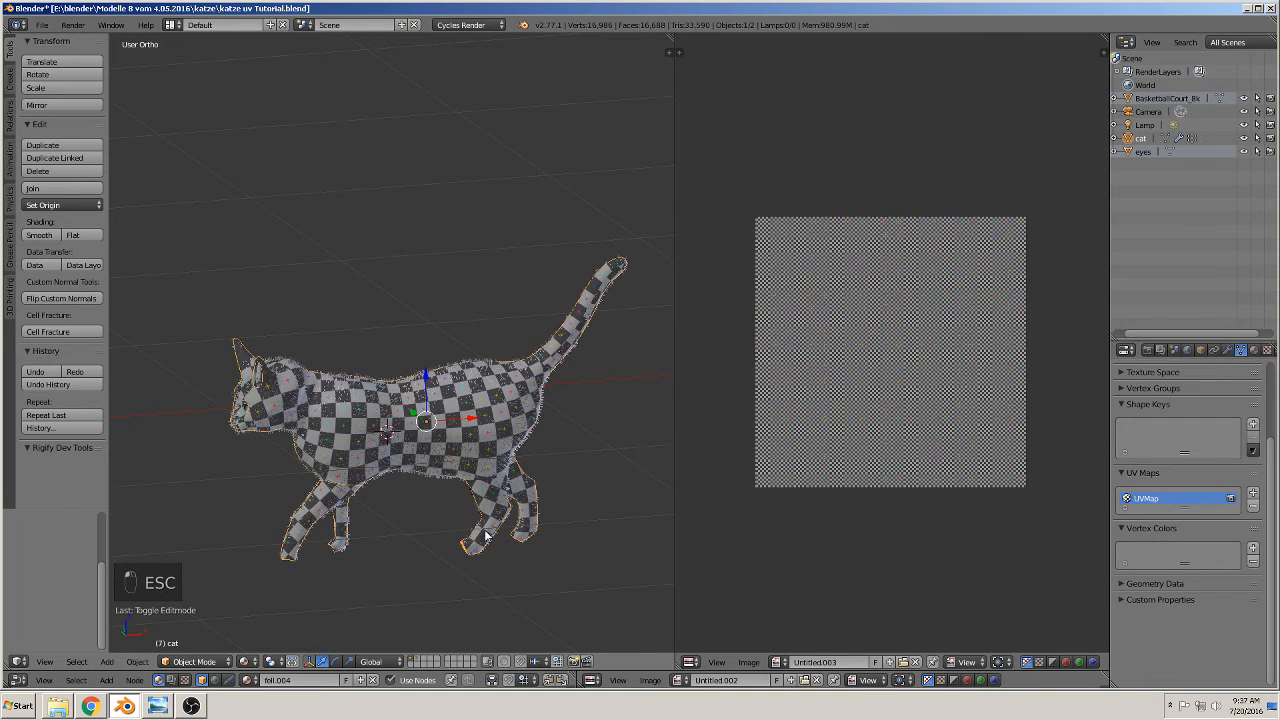
- Enlarge the node editor and load grid2.png from the textur folder into the cat material's Image Texture node
{"action": "left_click_drag", "start_coordinate": [345, 670], "coordinate": [477, 315]}
{"action": "scroll", "coordinate": [242, 519], "scroll_direction": "up", "scroll_amount": 3}
{"action": "middle_click_drag", "start_coordinate": [246, 505], "coordinate": [410, 478]}
{"action": "left_click", "coordinate": [381, 383]}
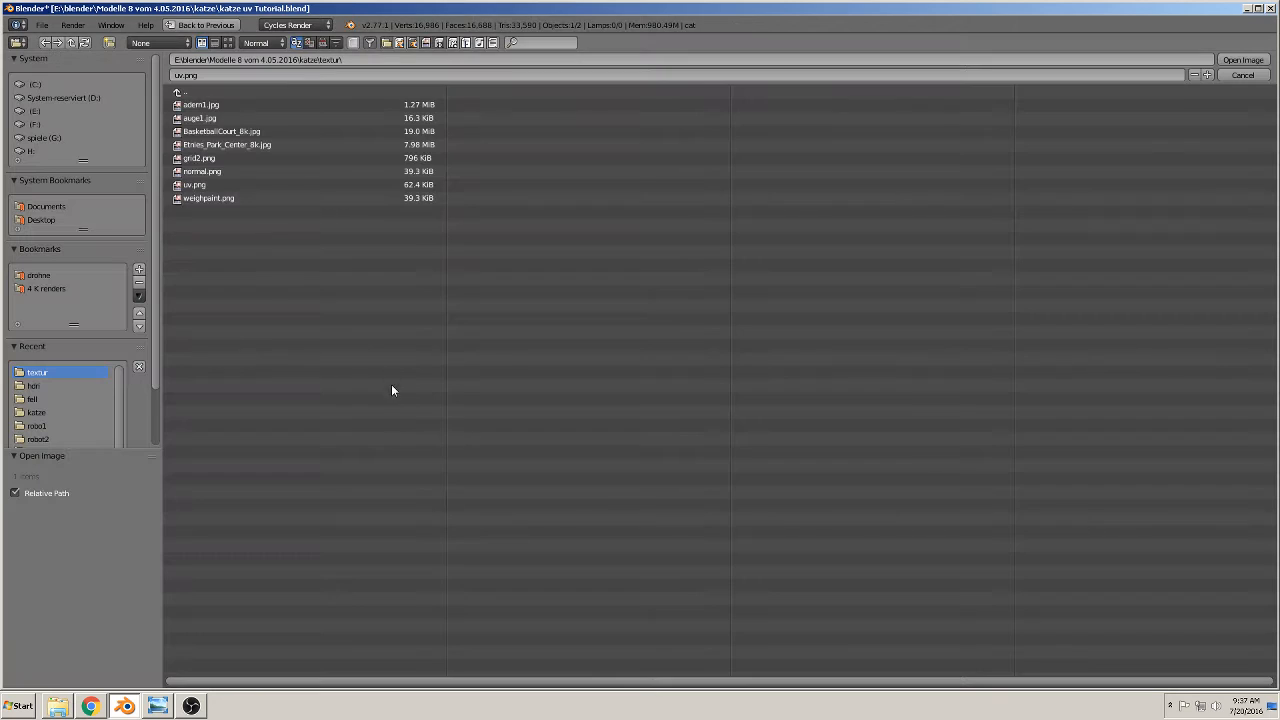
{"action": "left_click", "coordinate": [205, 158]}
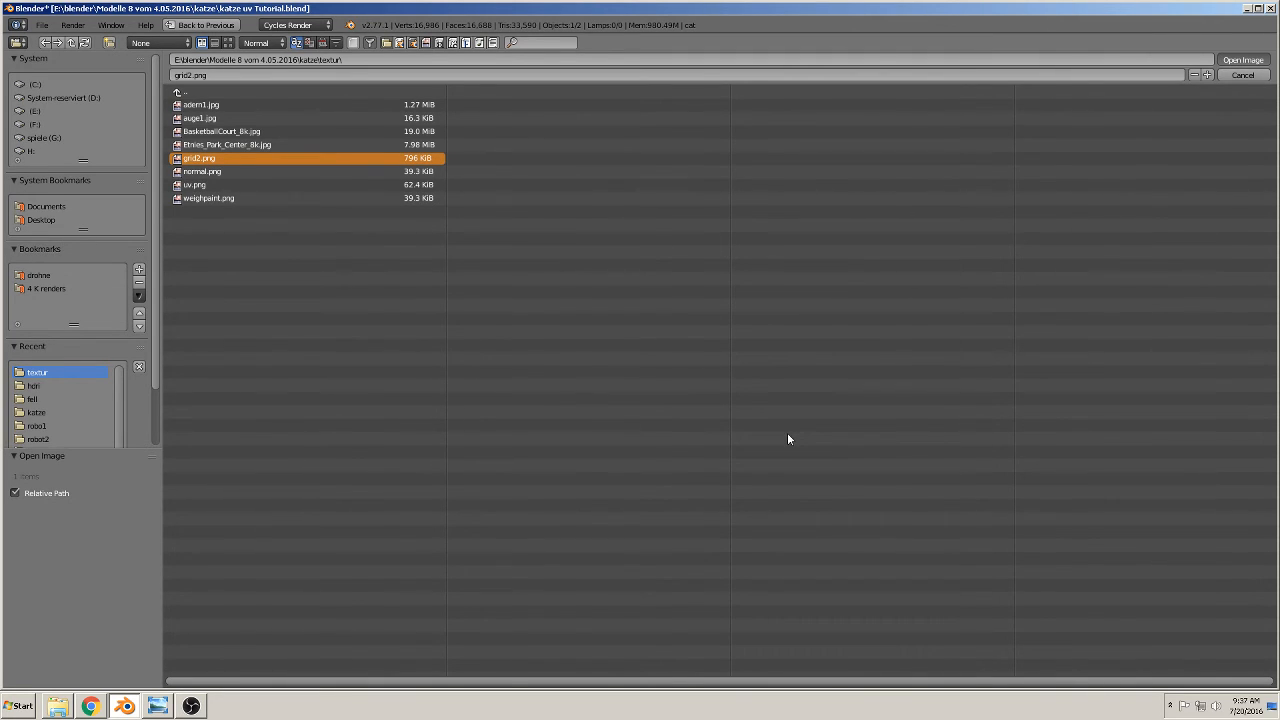
{"action": "key", "text": "Escape"}
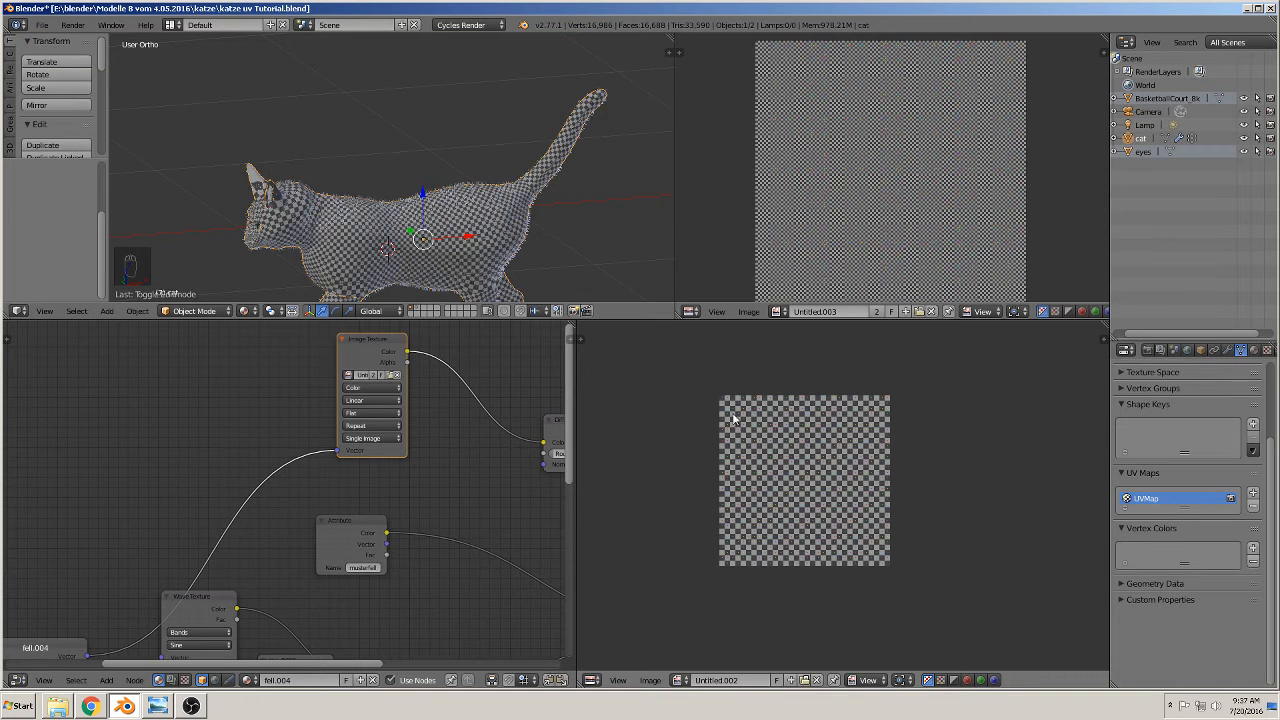
- Examine the grid texture on the cat's body and legs, and look over the material's mapping nodes
{"action": "scroll", "coordinate": [340, 266], "scroll_direction": "up", "scroll_amount": 5}
{"action": "scroll", "coordinate": [512, 283], "scroll_direction": "down", "scroll_amount": 4}
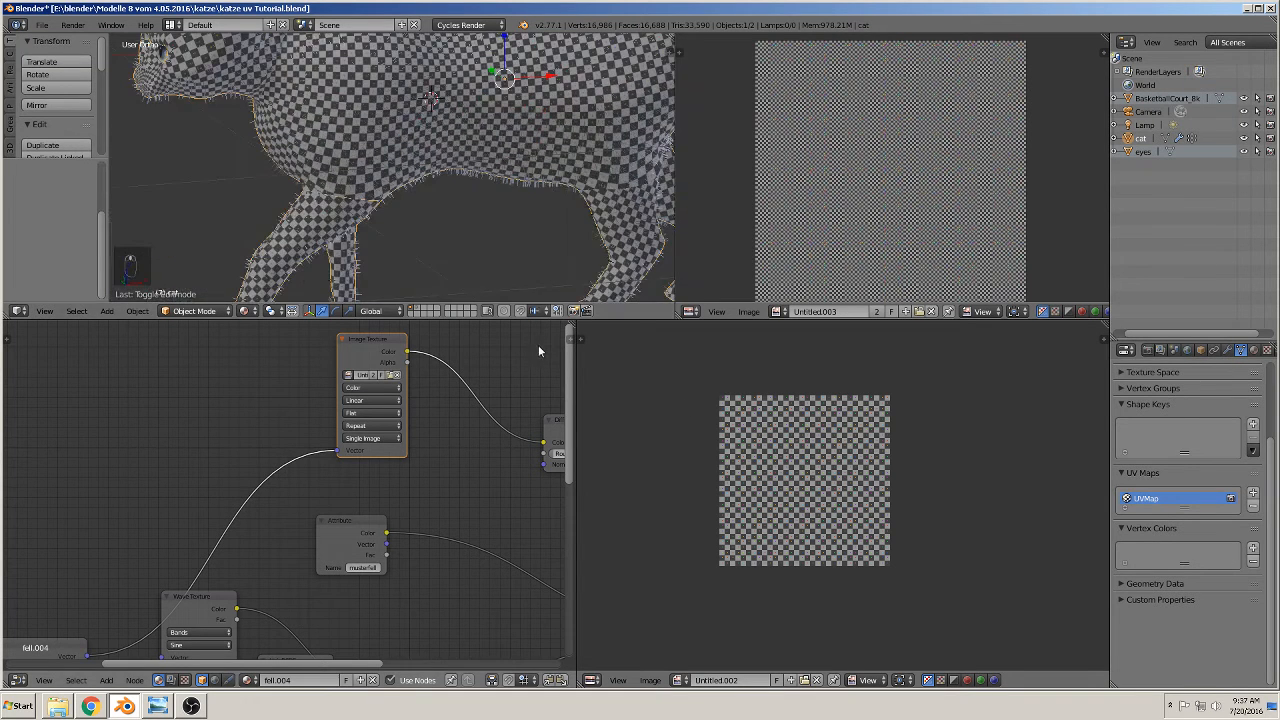
{"action": "scroll", "coordinate": [540, 346], "scroll_direction": "down", "scroll_amount": 1}
{"action": "scroll", "coordinate": [520, 263], "scroll_direction": "down", "scroll_amount": 2}
{"action": "middle_click_drag", "start_coordinate": [483, 263], "coordinate": [568, 299]}
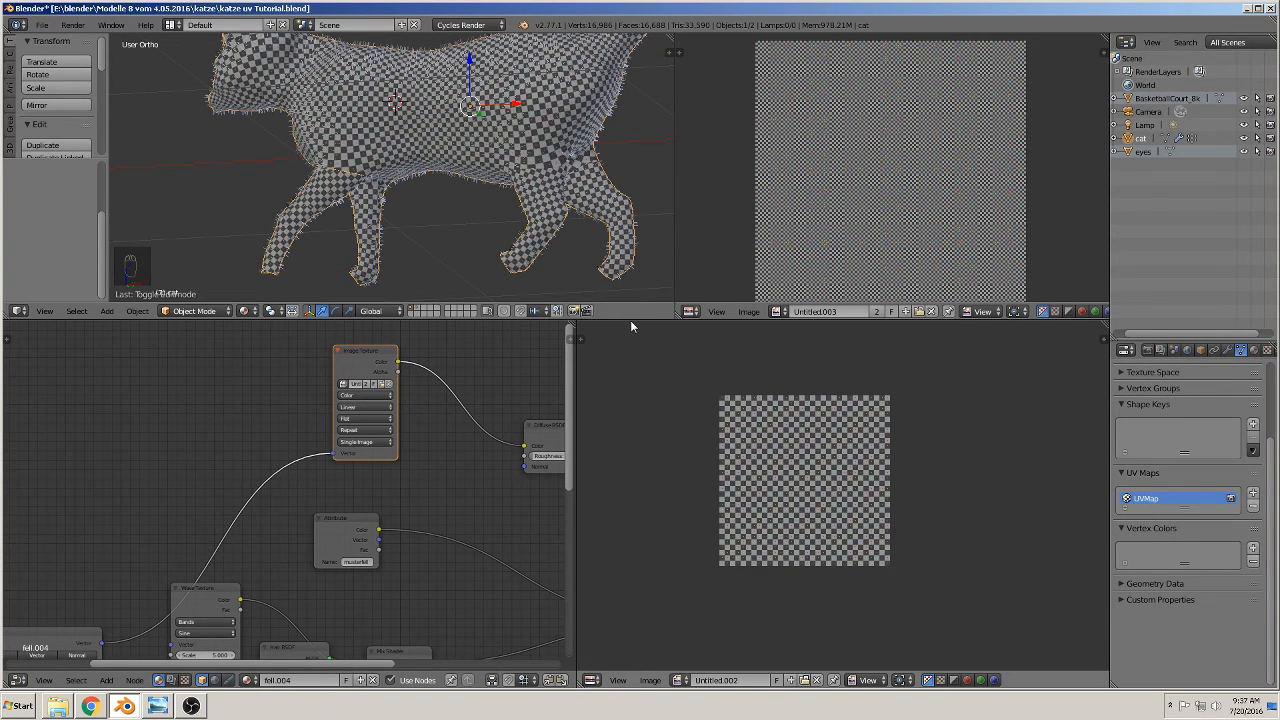
{"action": "left_click_drag", "start_coordinate": [628, 320], "coordinate": [634, 577]}
{"action": "middle_click_drag", "start_coordinate": [529, 337], "coordinate": [609, 406]}
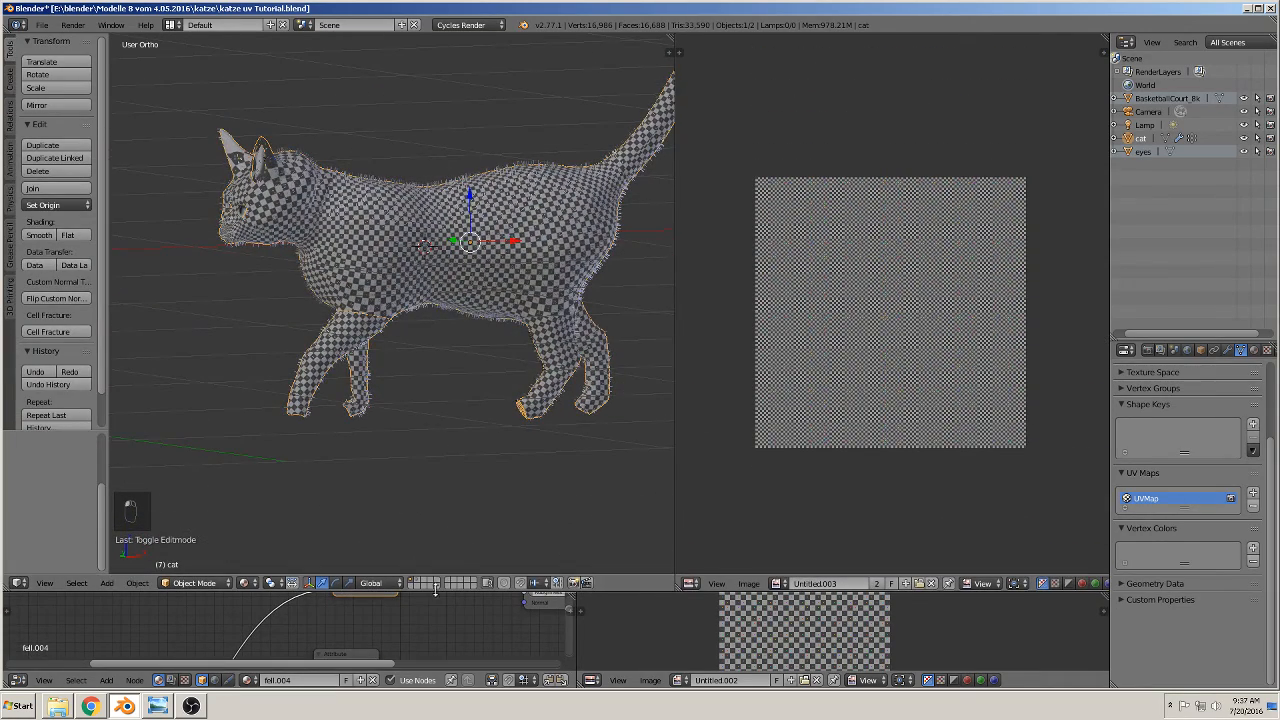
{"action": "left_click_drag", "start_coordinate": [432, 592], "coordinate": [432, 381]}
{"action": "middle_click_drag", "start_coordinate": [354, 569], "coordinate": [71, 647]}
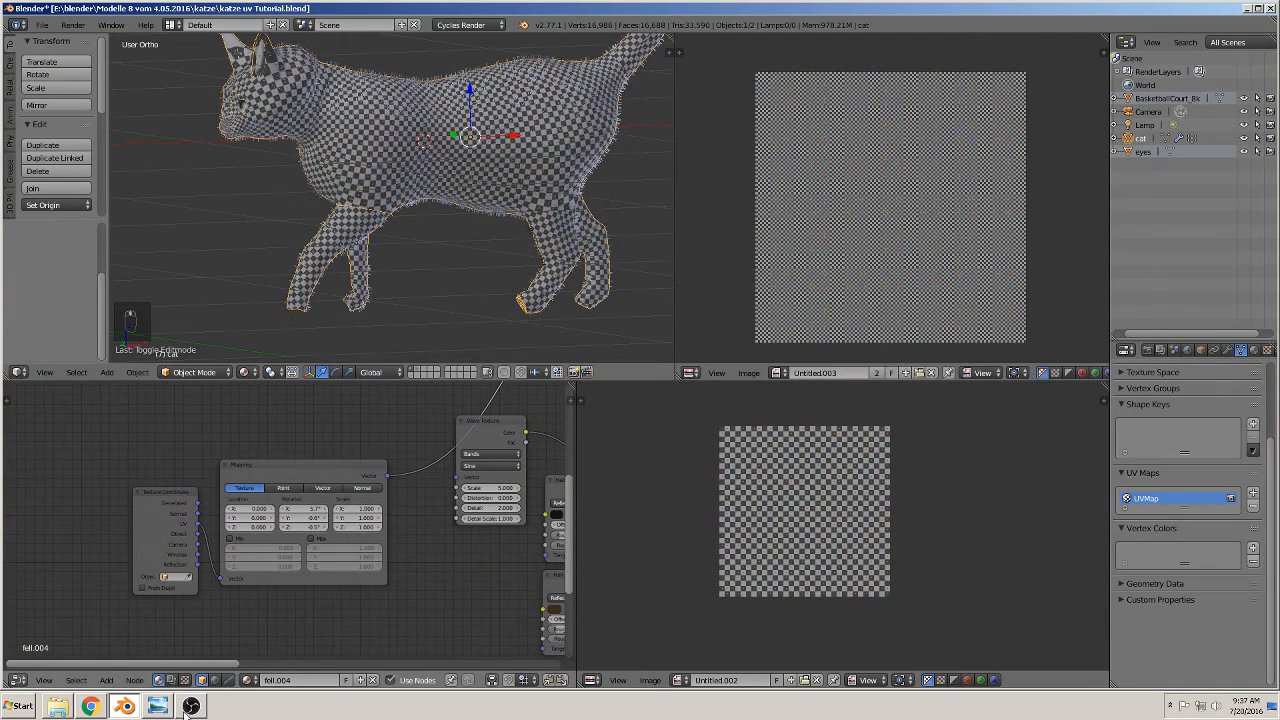